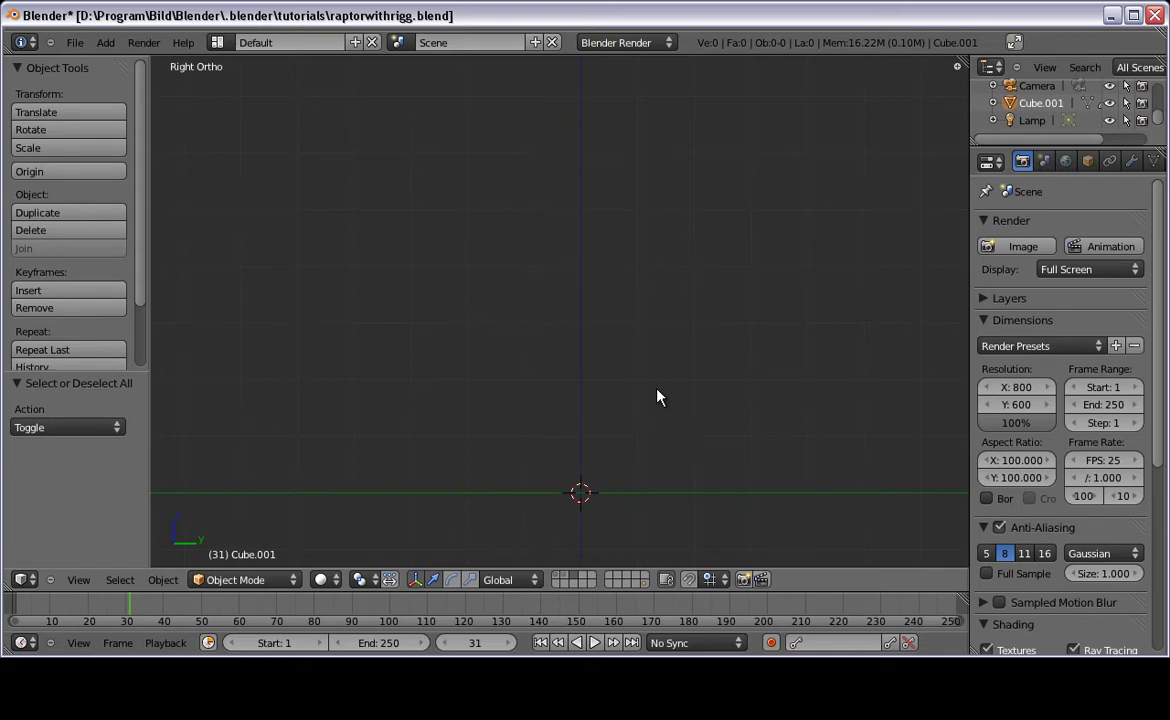
Step: Display the first two layers together and select the raptor's armature
left_click(561, 584)
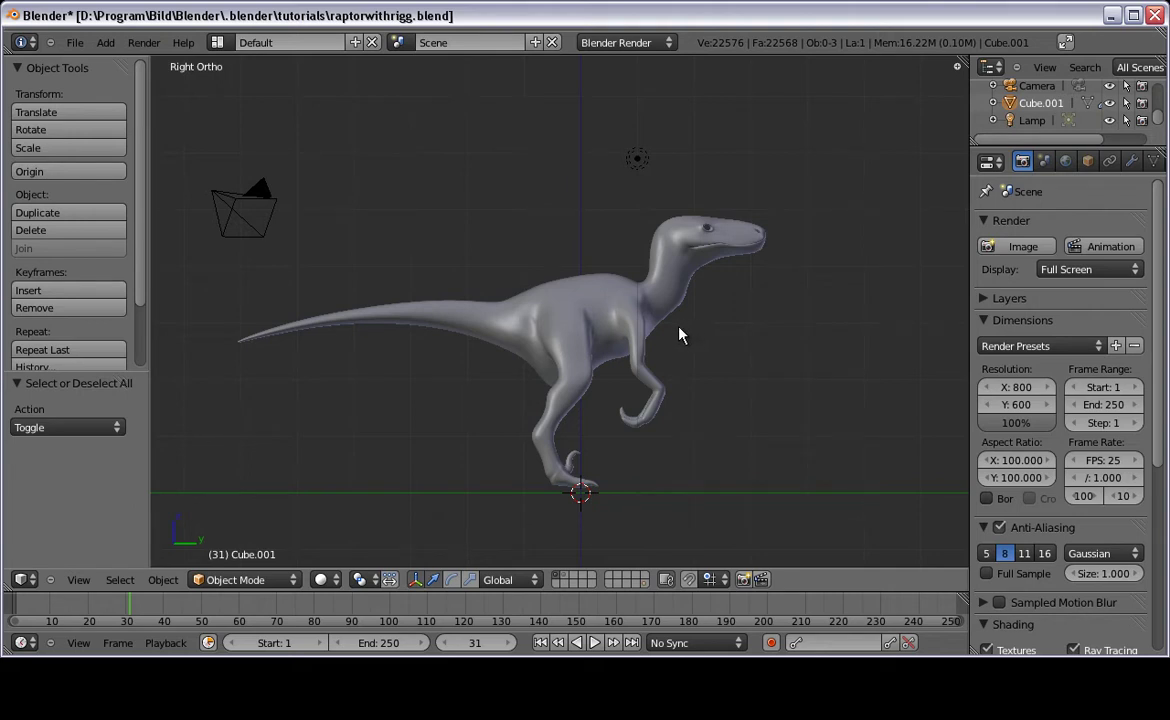
left_click(568, 581, "shift")
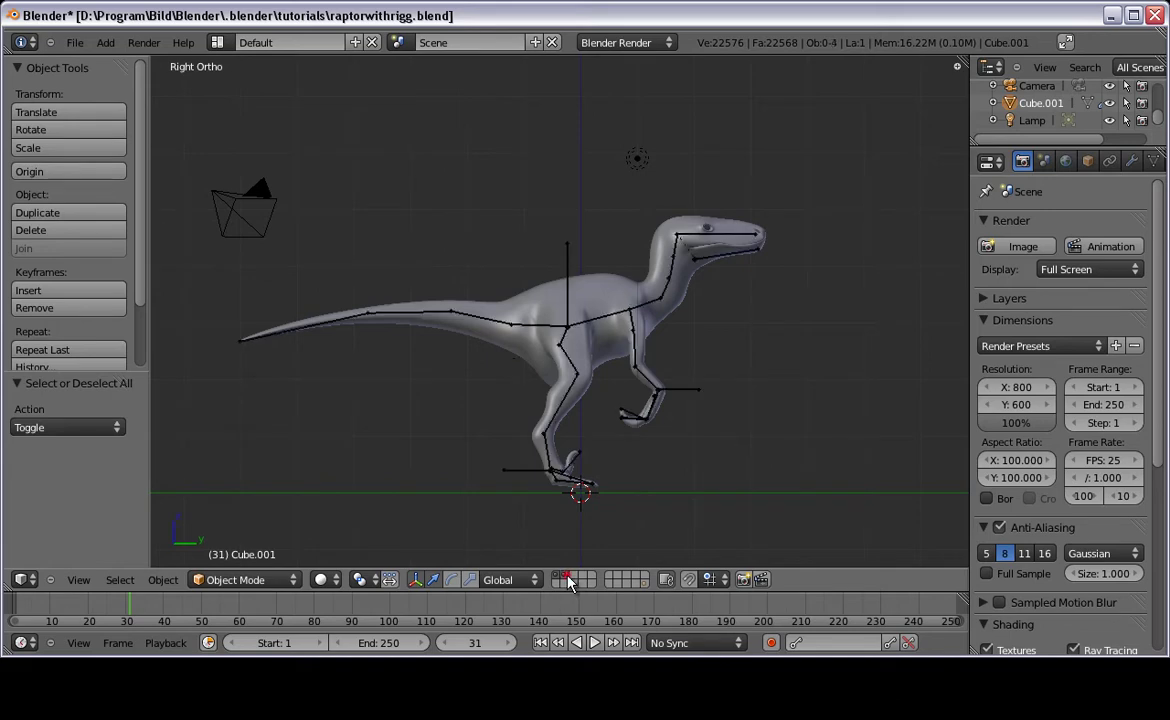
right_click(700, 392)
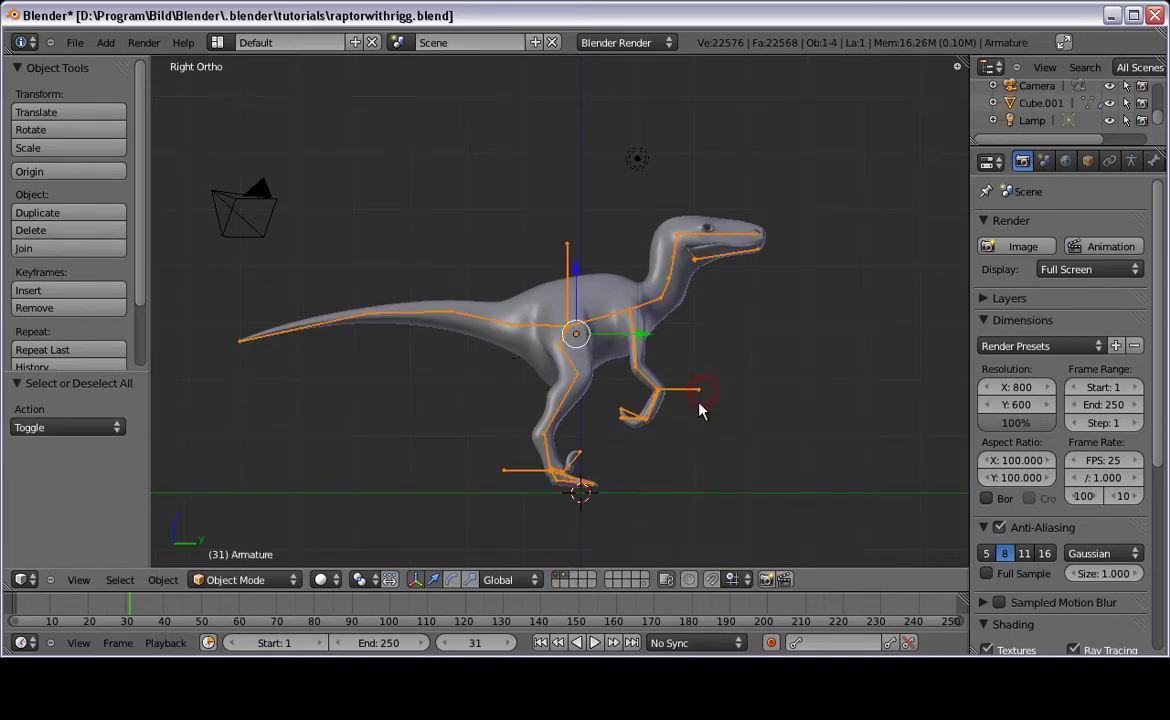
Step: Try moving and rotating the raptor's hand control bone in Pose Mode, and return to Object Mode
key("ctrl+Tab")
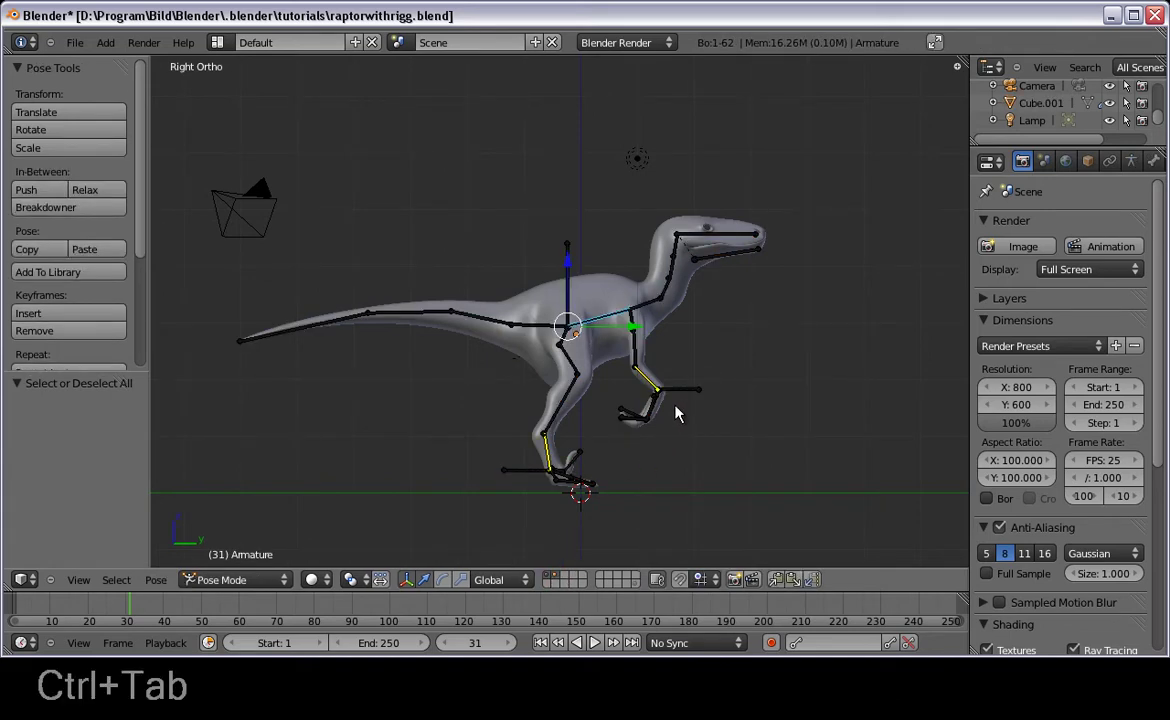
right_click(690, 398)
key("g")
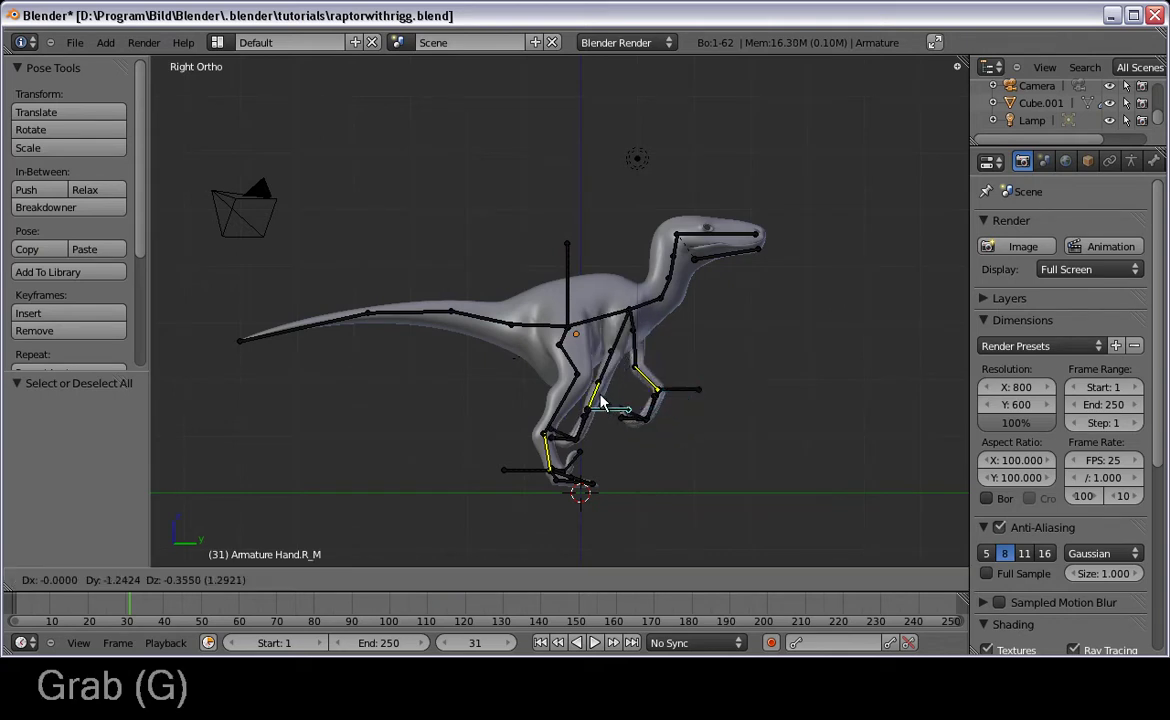
right_click(685, 372)
key("r")
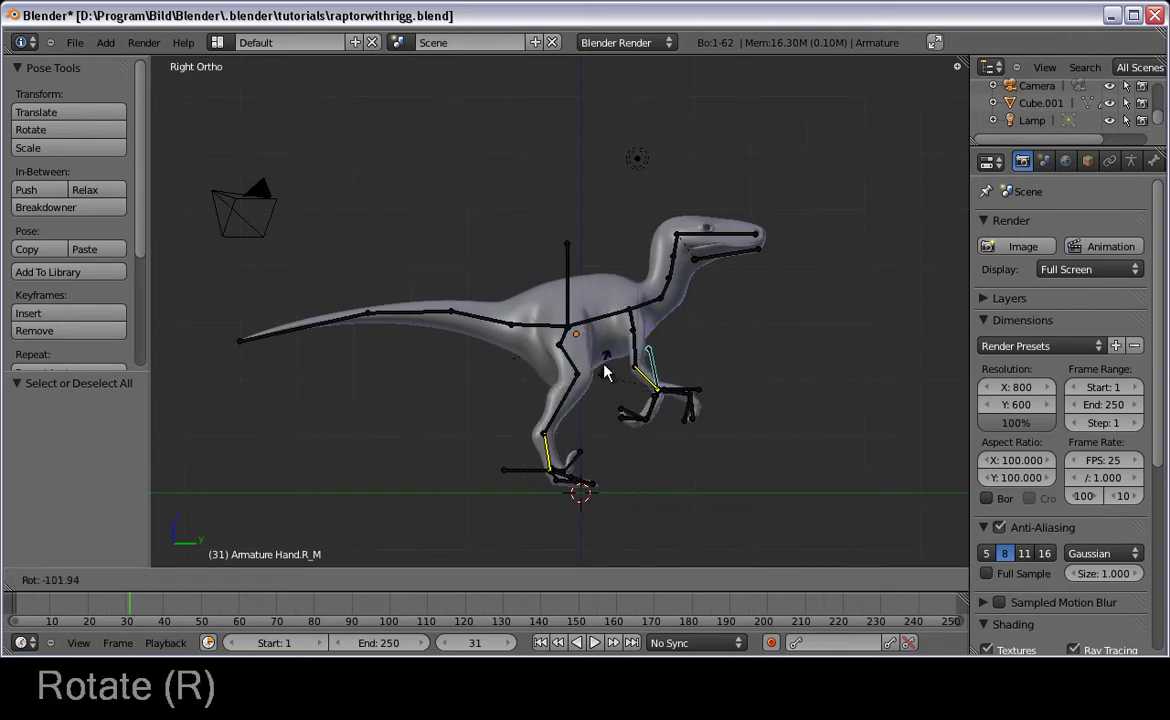
right_click(604, 372)
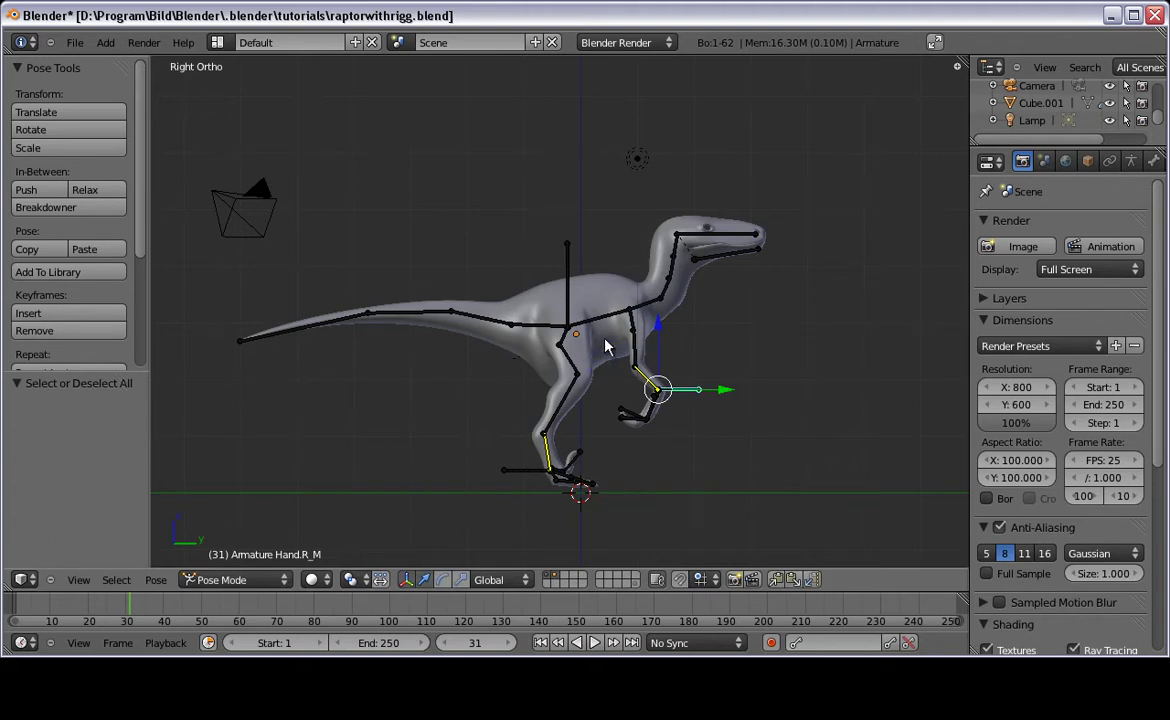
key("ctrl+Tab")
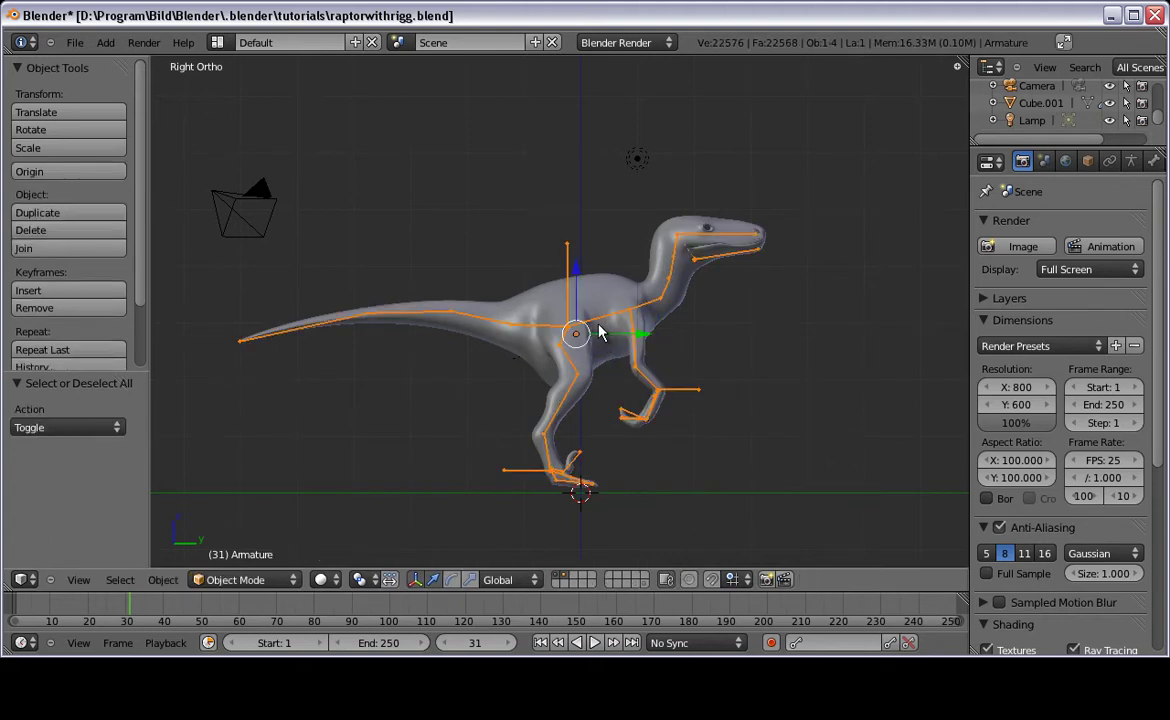
Step: Delete the armature and select the raptor's body mesh
key("Delete")
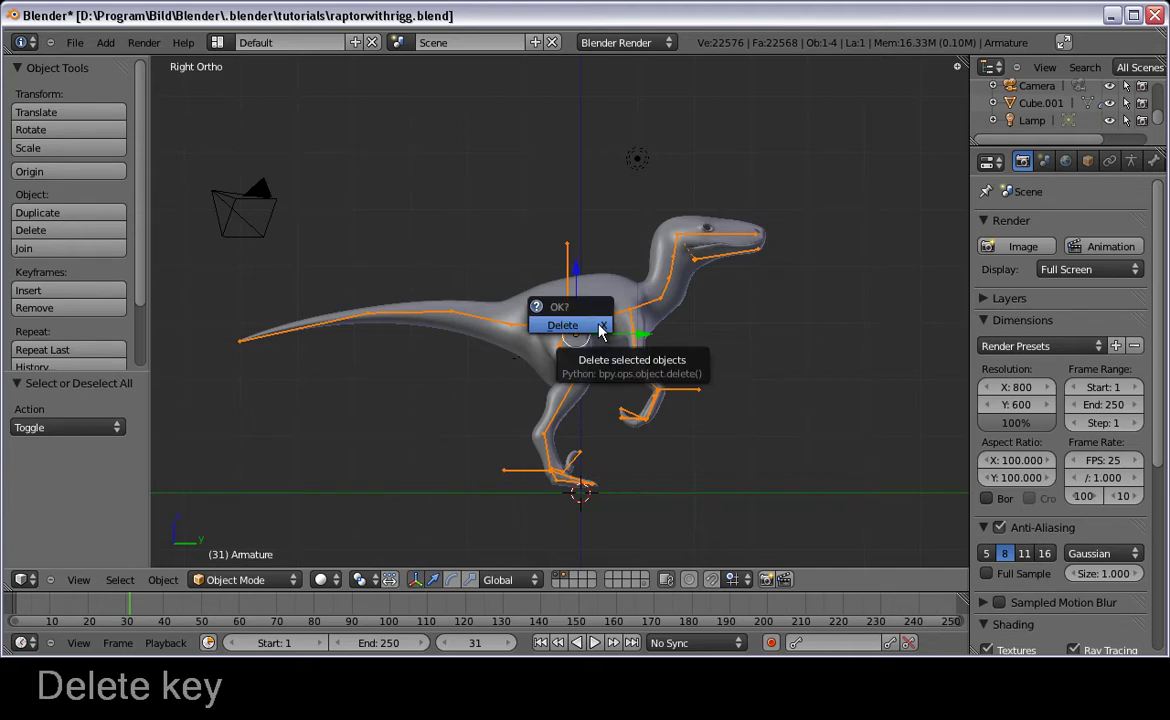
left_click(563, 325)
right_click(600, 333)
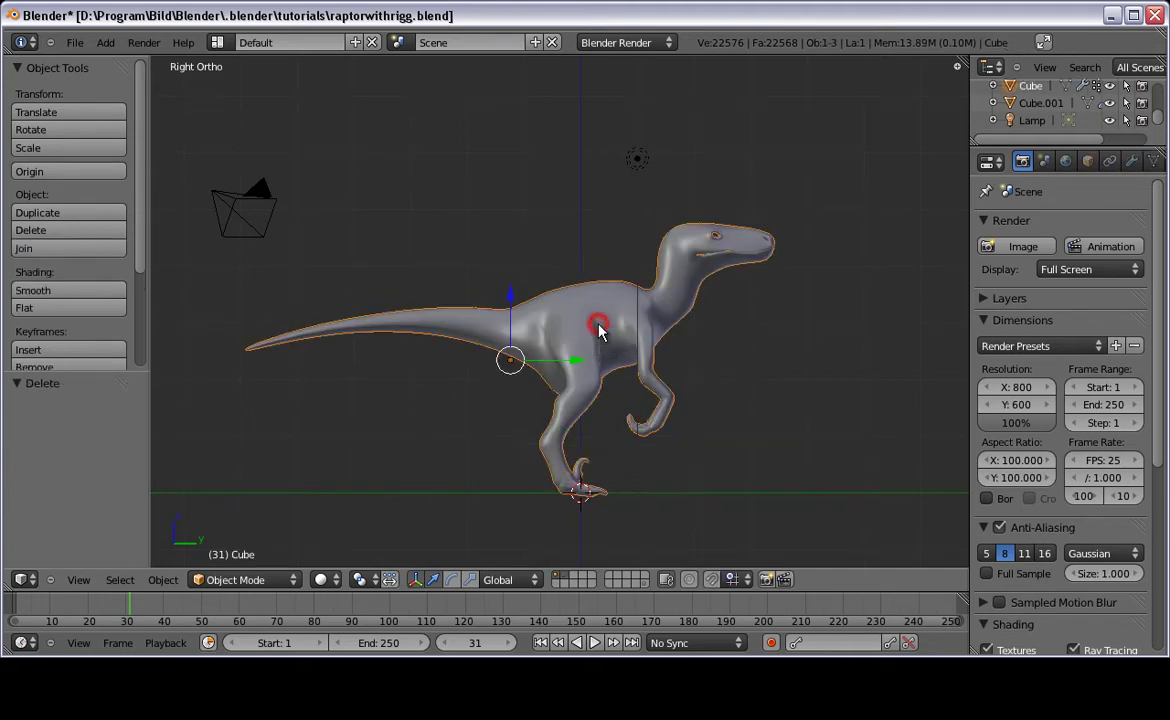
Step: Hide the tool shelf and remove the Armature modifier from the raptor's body mesh
scroll(690, 320, "up", 1)
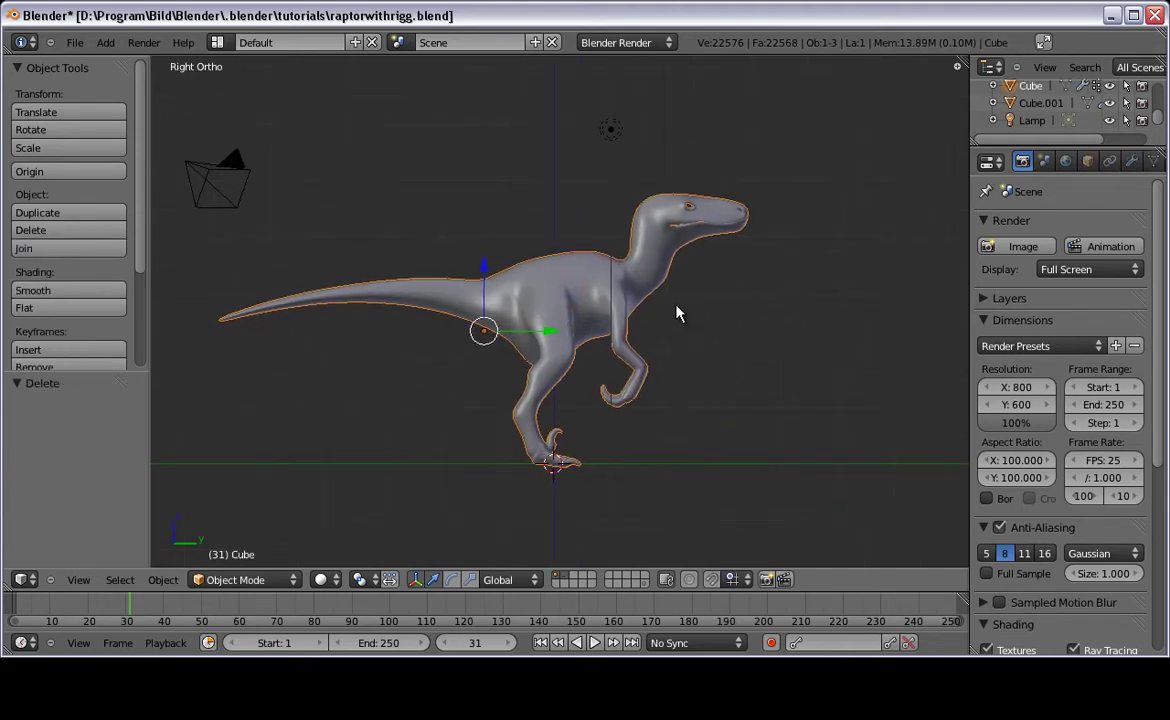
key("t")
middle_click_drag(752, 296, 735, 279, "shift")
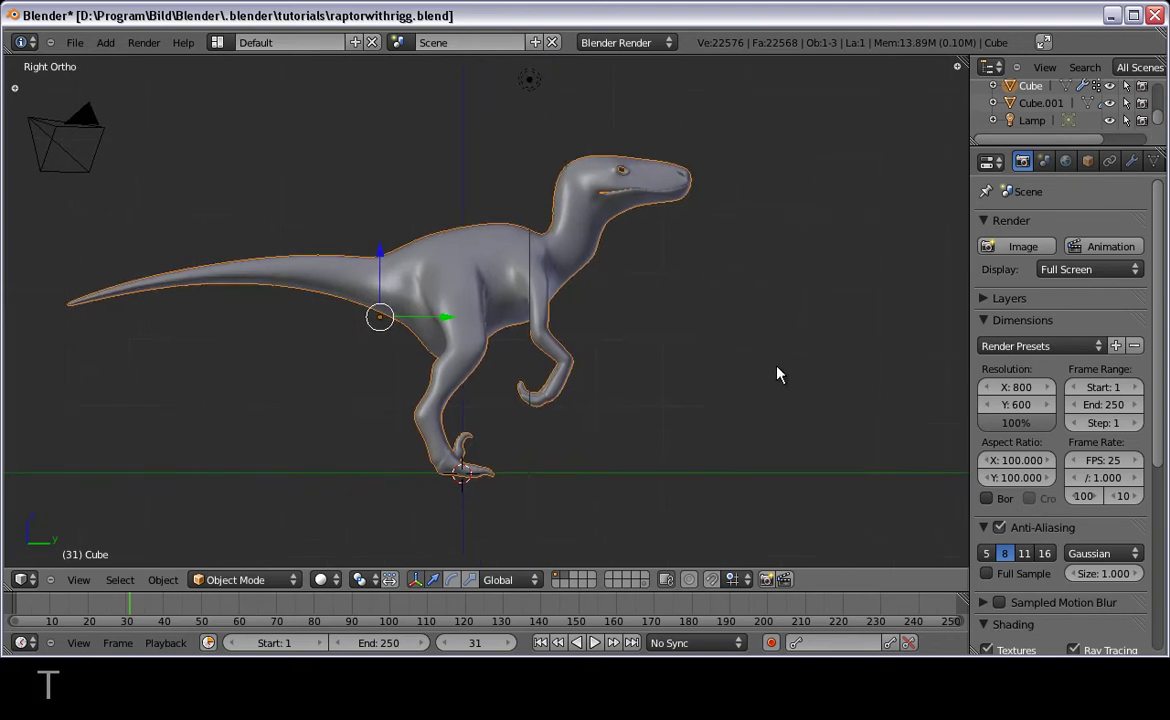
left_click(1131, 161)
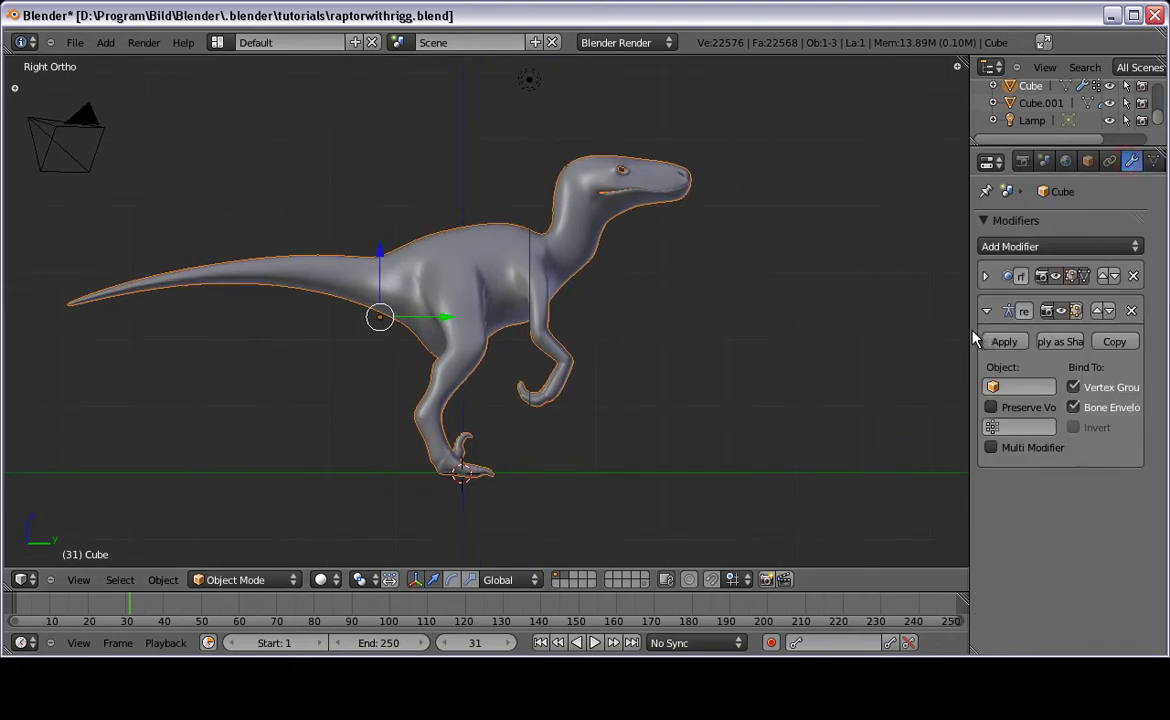
left_click_drag(968, 332, 828, 332)
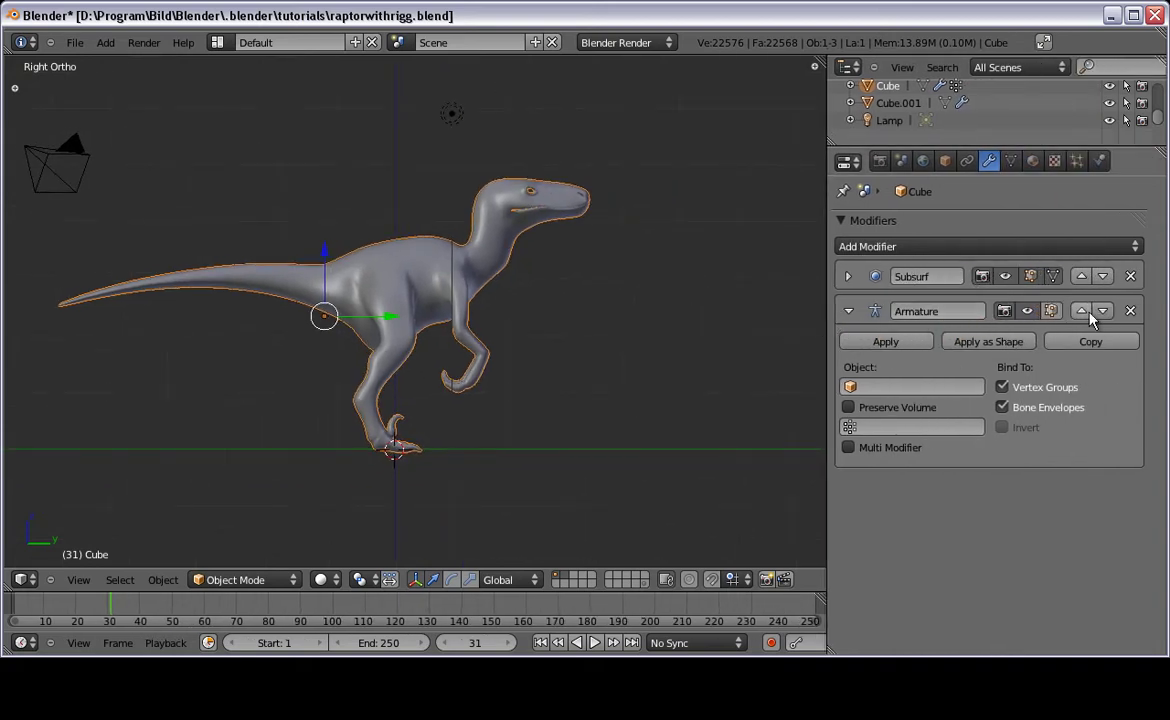
left_click(1130, 311)
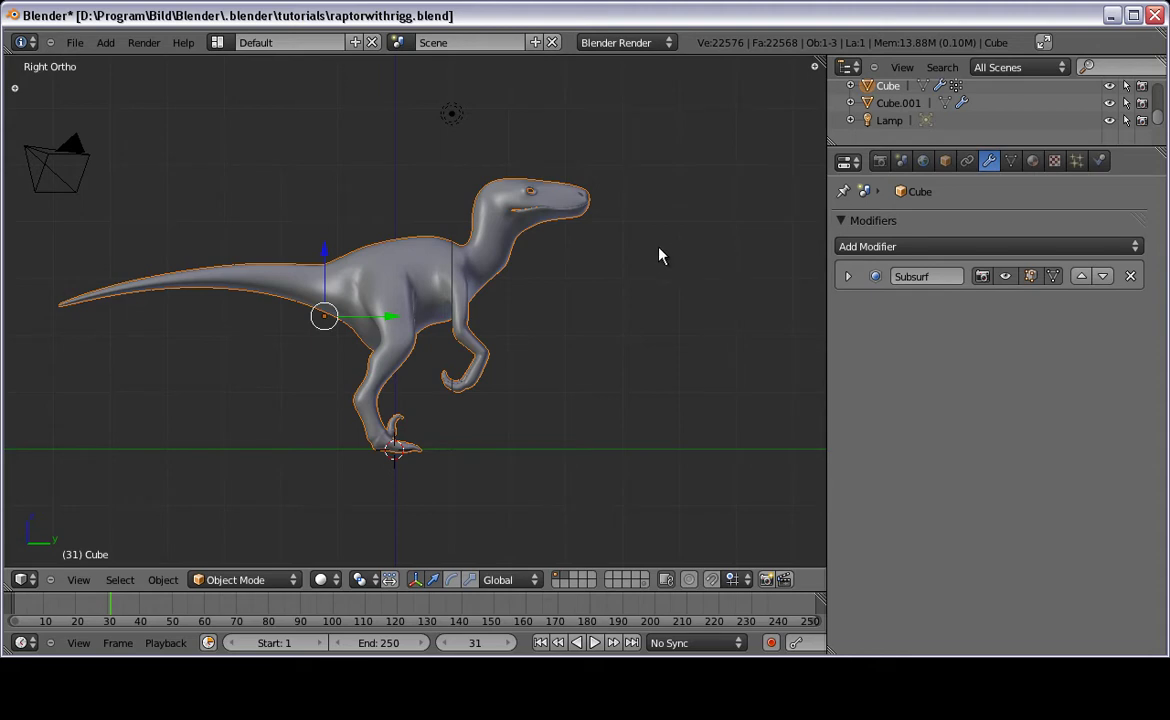
Step: Maximize the 3D view and reset the raptor mesh's location and scale
middle_click_drag(658, 256, 728, 250, "shift")
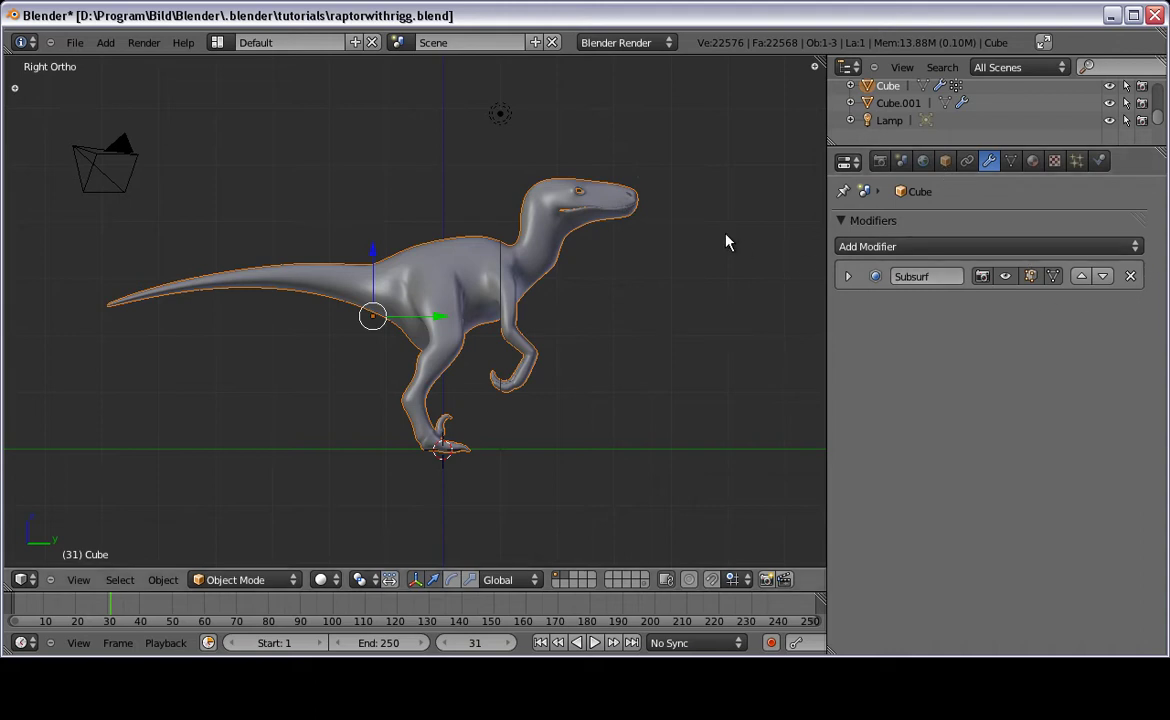
key("shift+space")
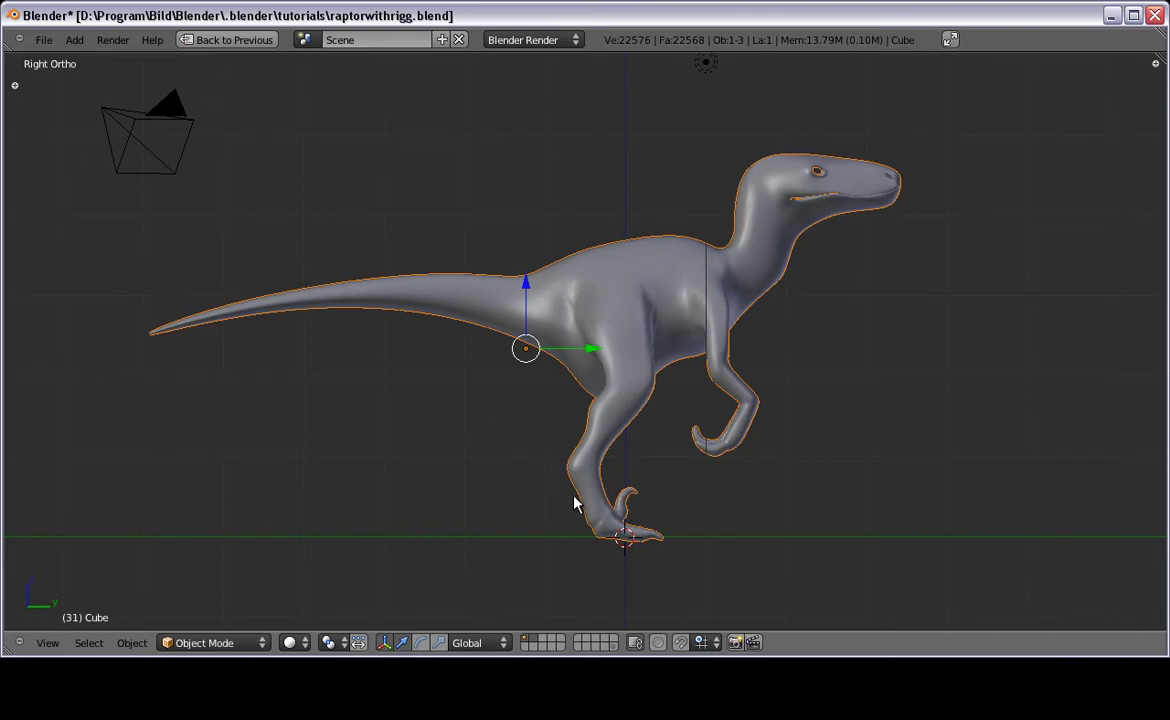
middle_click_drag(575, 504, 529, 463, "shift")
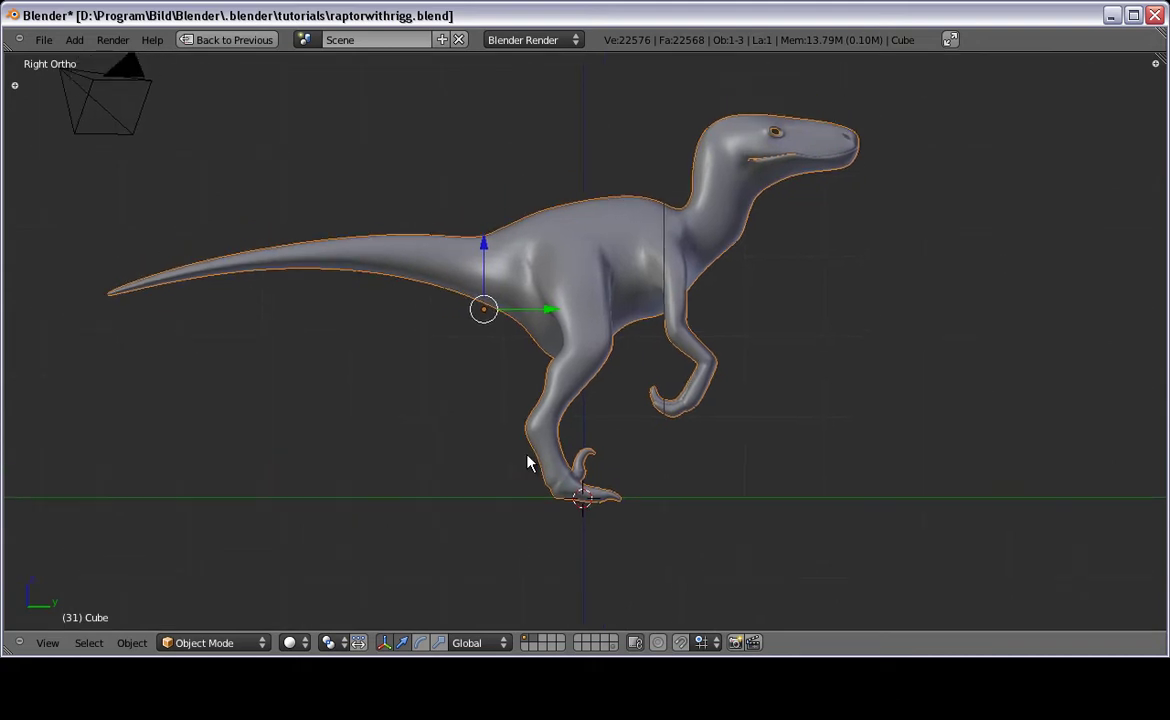
key("alt+g")
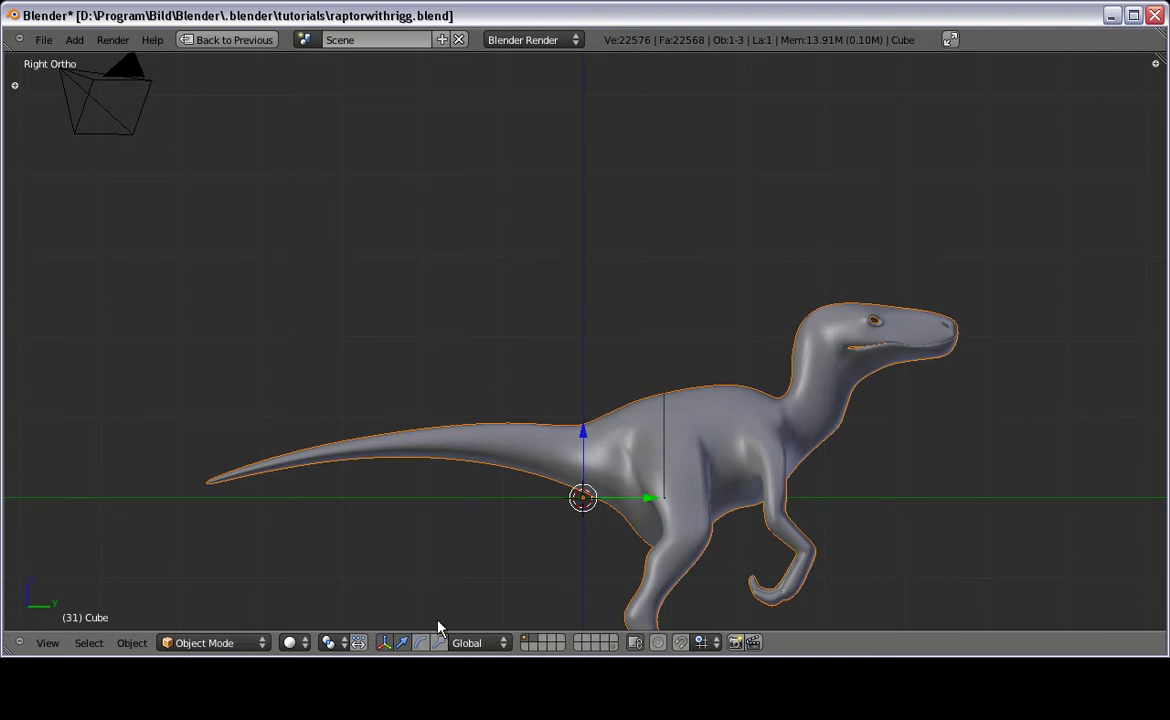
key("alt+s")
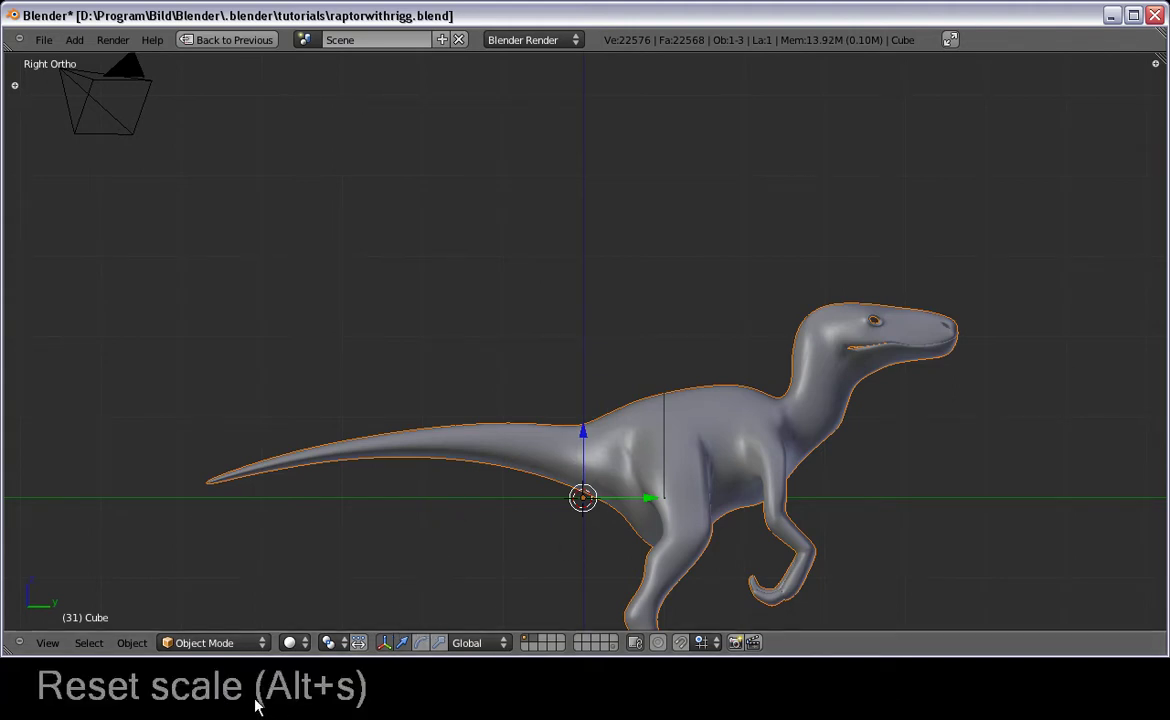
key("alt+s")
middle_click_drag(716, 448, 639, 391, "shift")
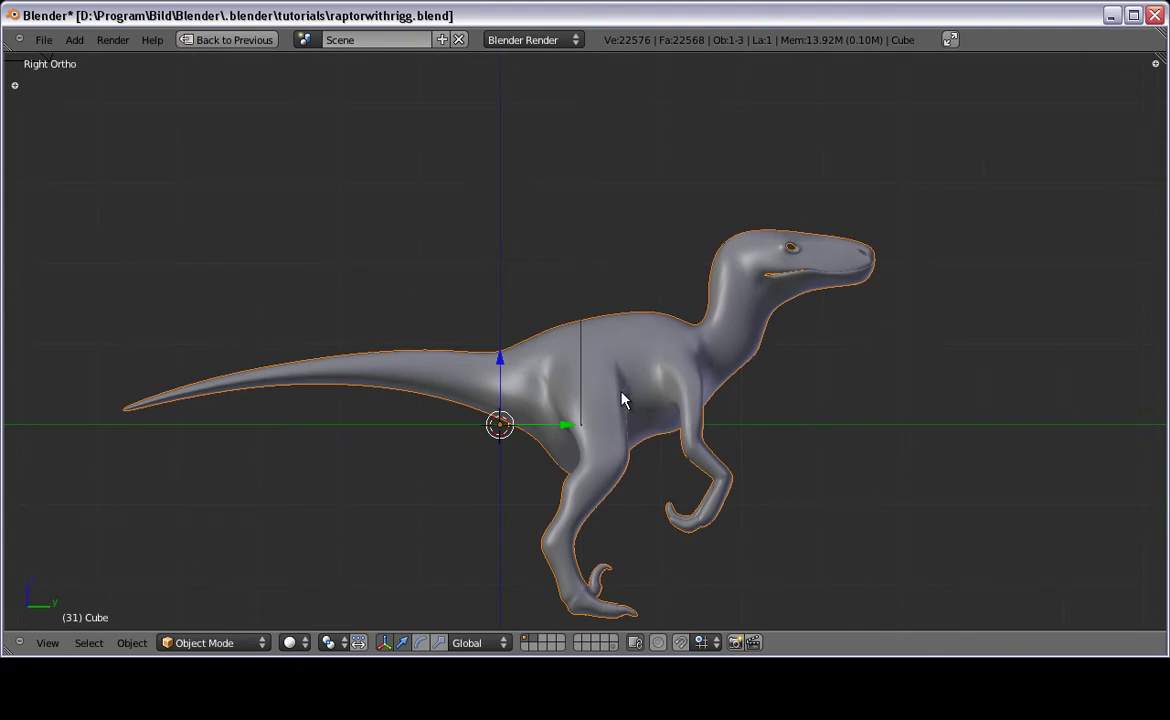
key("alt+g")
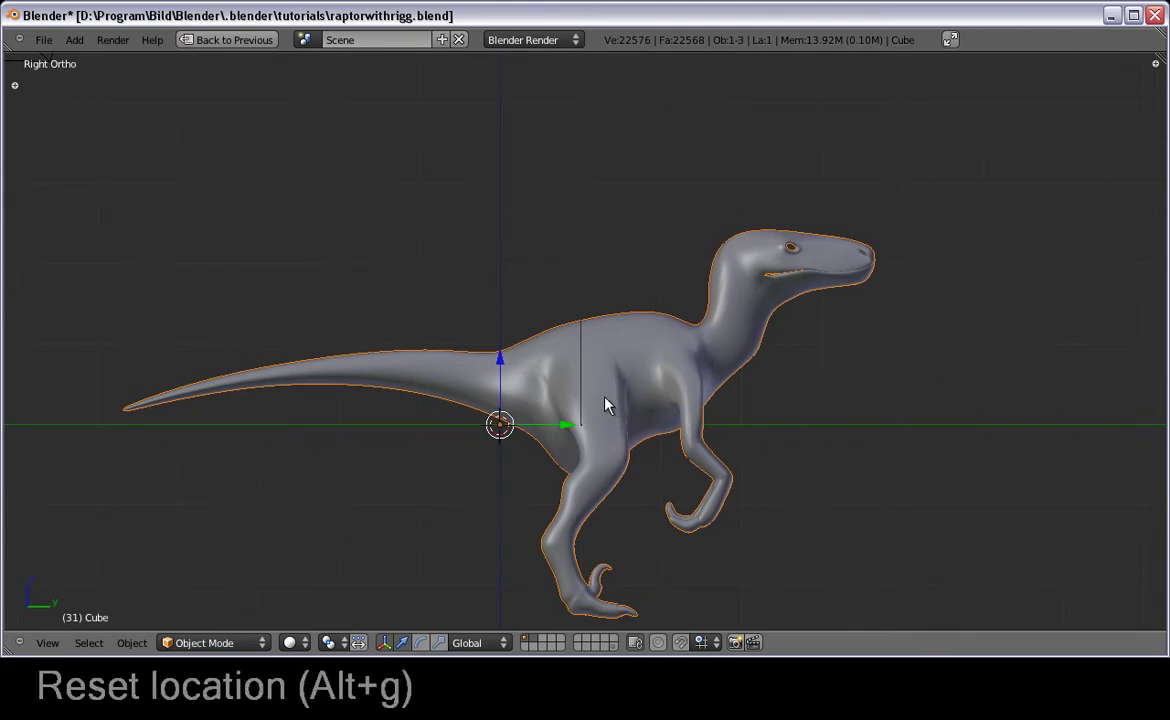
Step: Hide the 3D manipulator and show it again
key("ctrl+space")
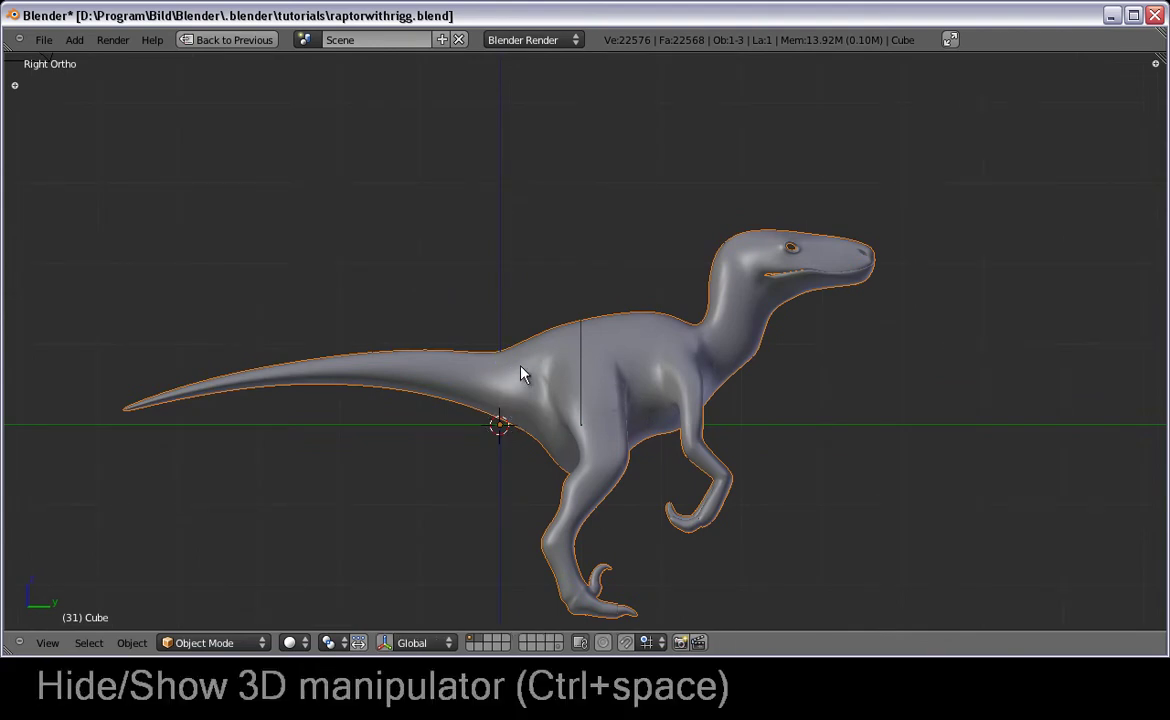
key("ctrl+space")
key("ctrl+space")
key("ctrl+space")
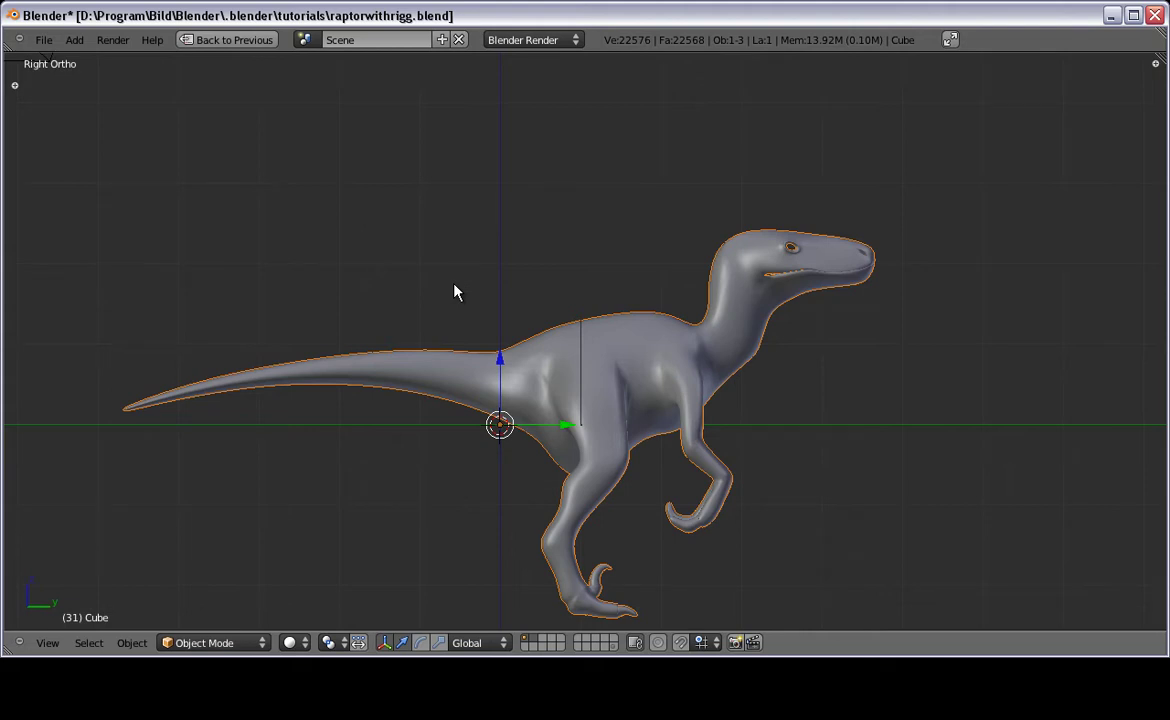
Step: Place the 3D cursor on the raptor's body above the thigh and check its depth from an angled view
middle_click_drag(496, 423, 445, 402, "shift")
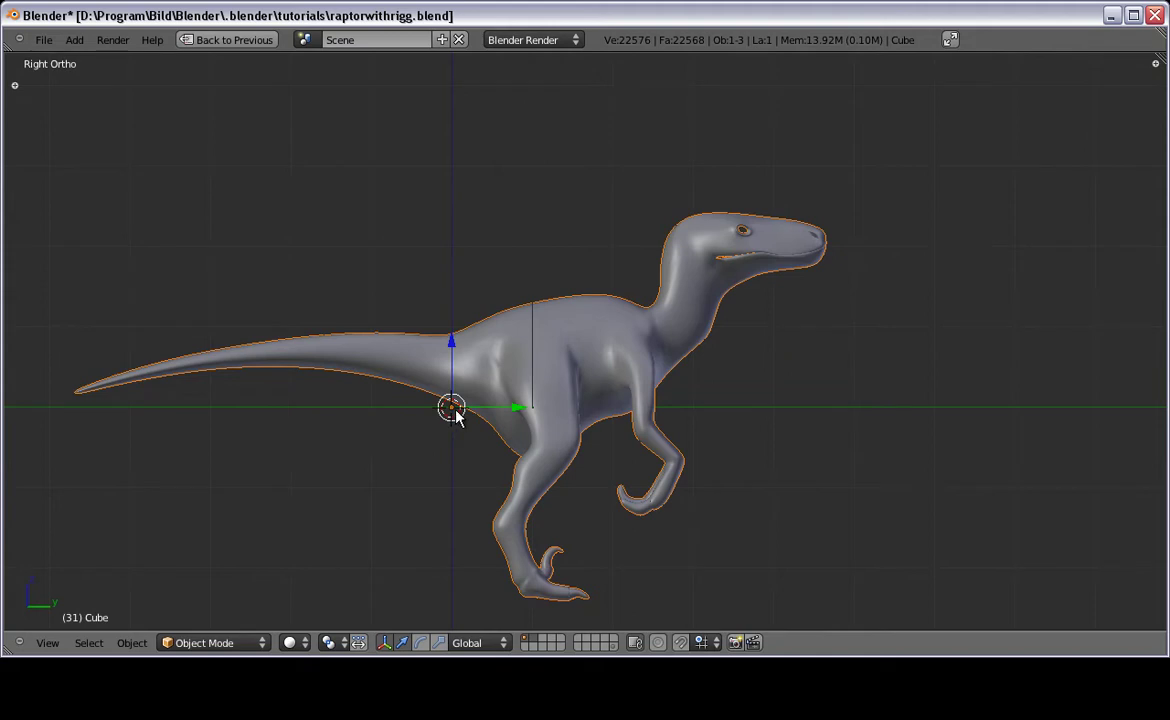
scroll(450, 418, "up", 4)
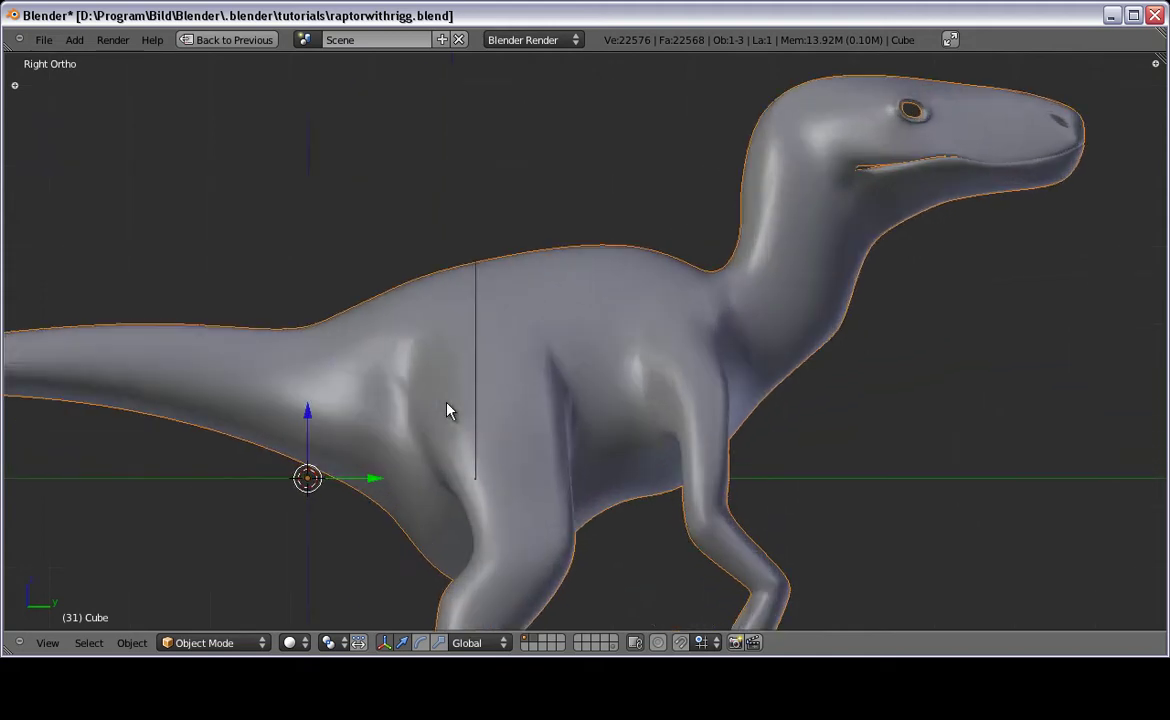
middle_click_drag(450, 418, 470, 371, "shift")
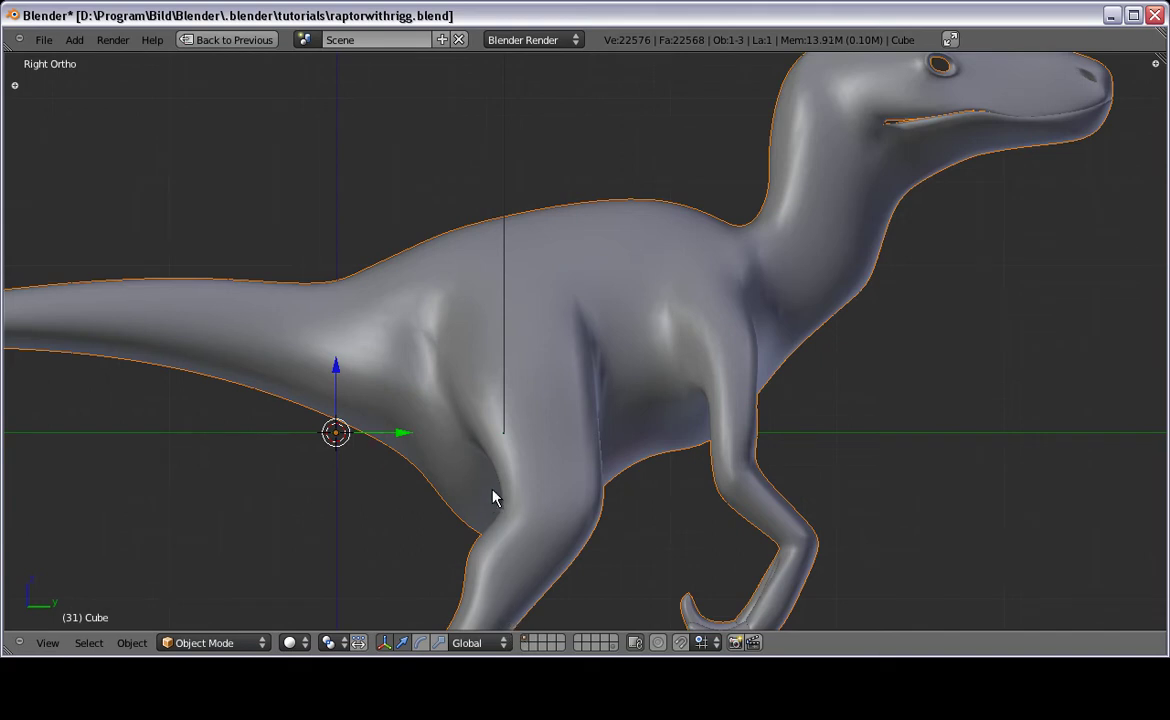
left_click(484, 310)
left_click(532, 342)
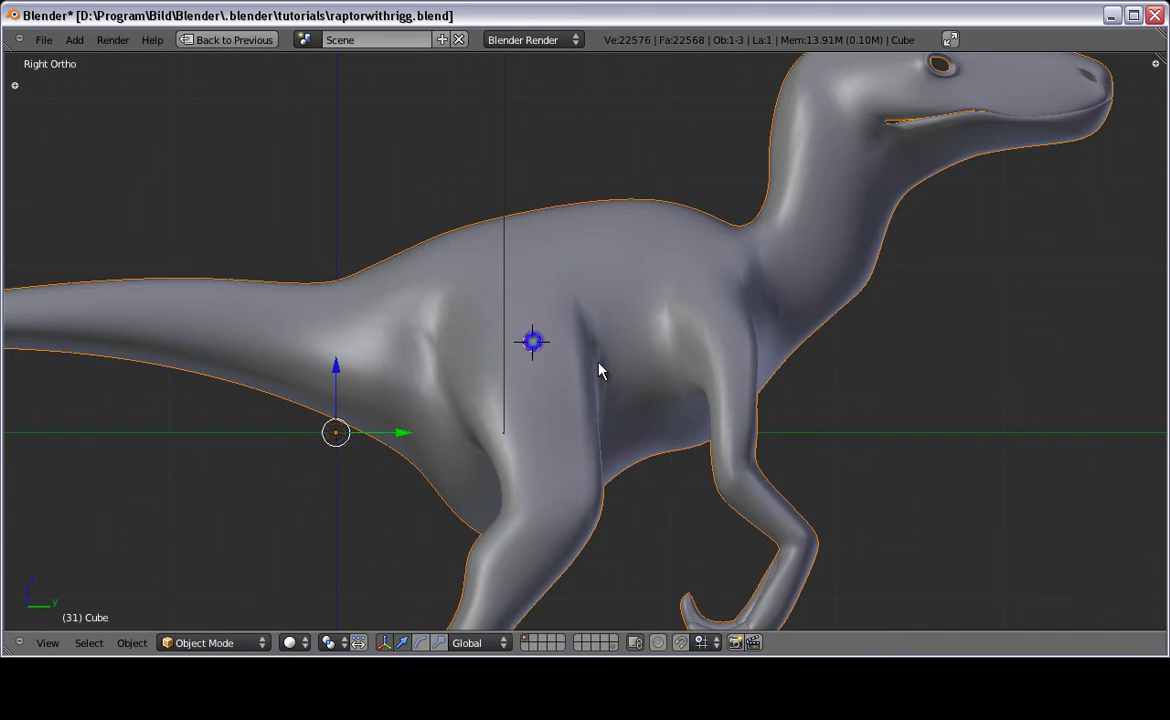
left_click(530, 367)
left_click(515, 327)
middle_click_drag(516, 328, 528, 426)
middle_click_drag(528, 324, 478, 385)
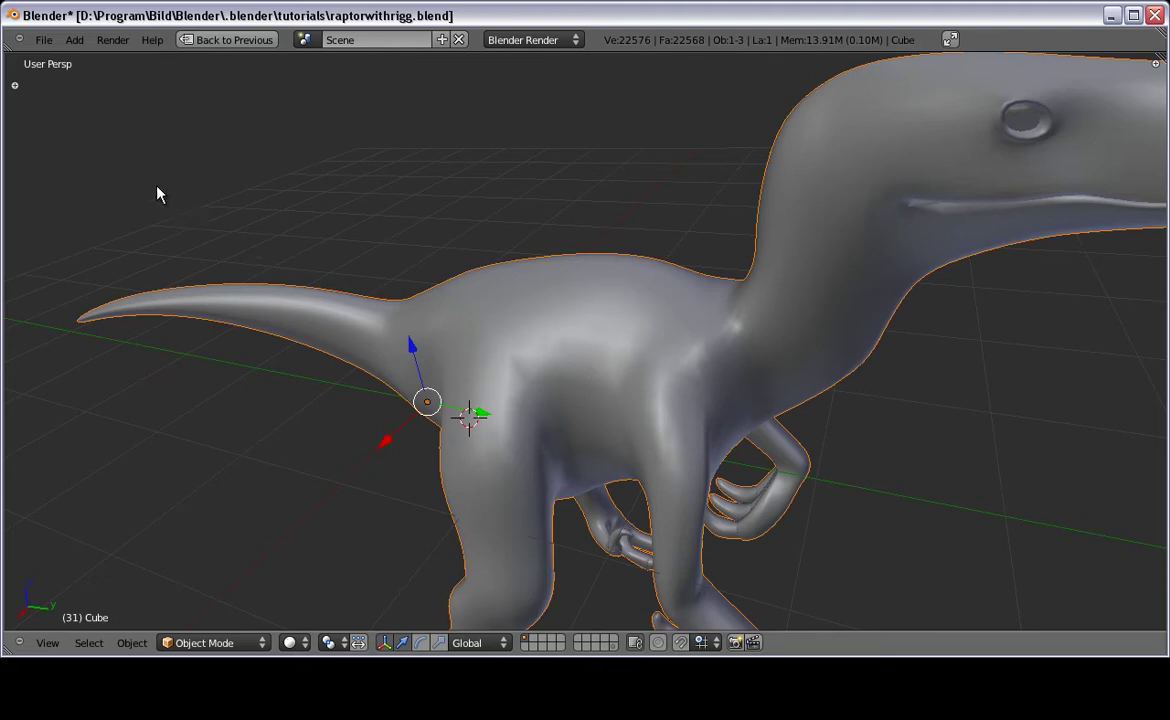
Step: Toggle the Auto Depth view manipulation option in the user preferences
left_click(44, 39)
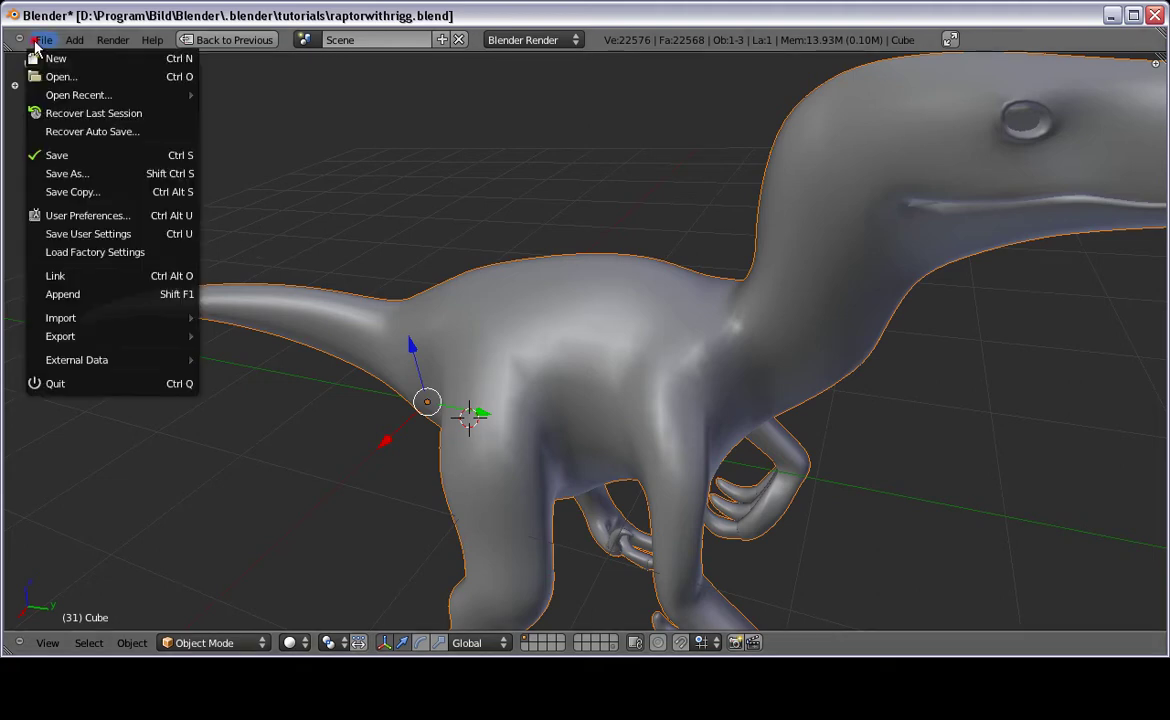
left_click(53, 213)
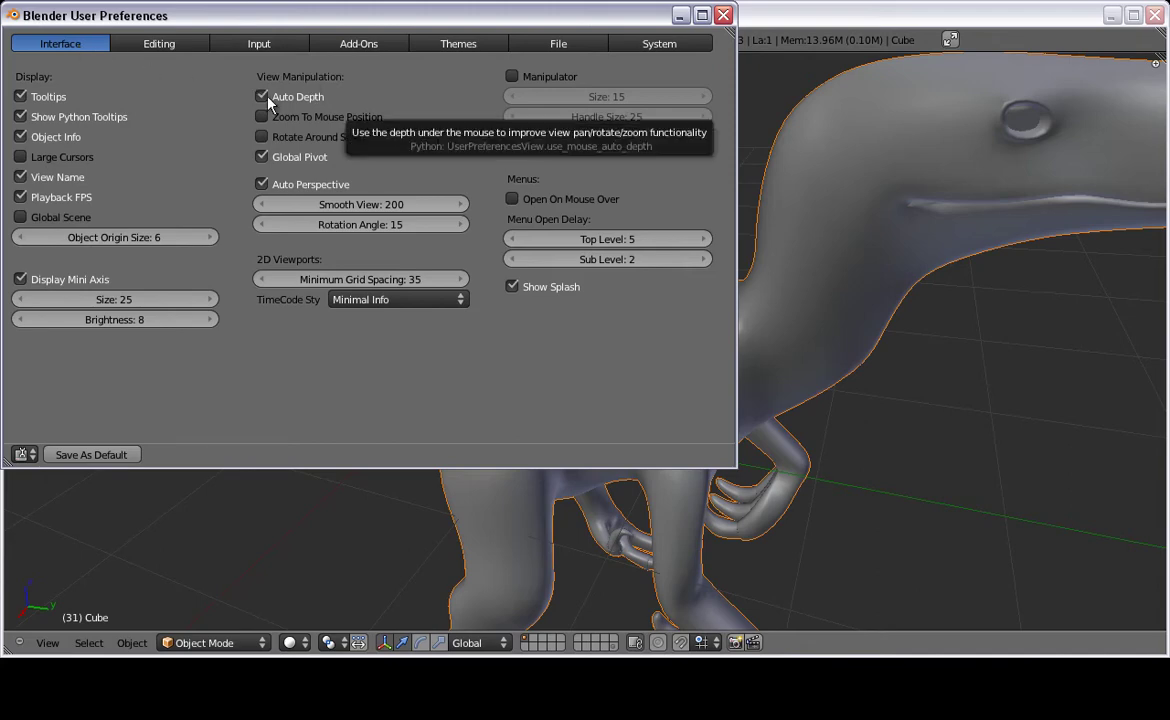
left_click(268, 97)
left_click(727, 15)
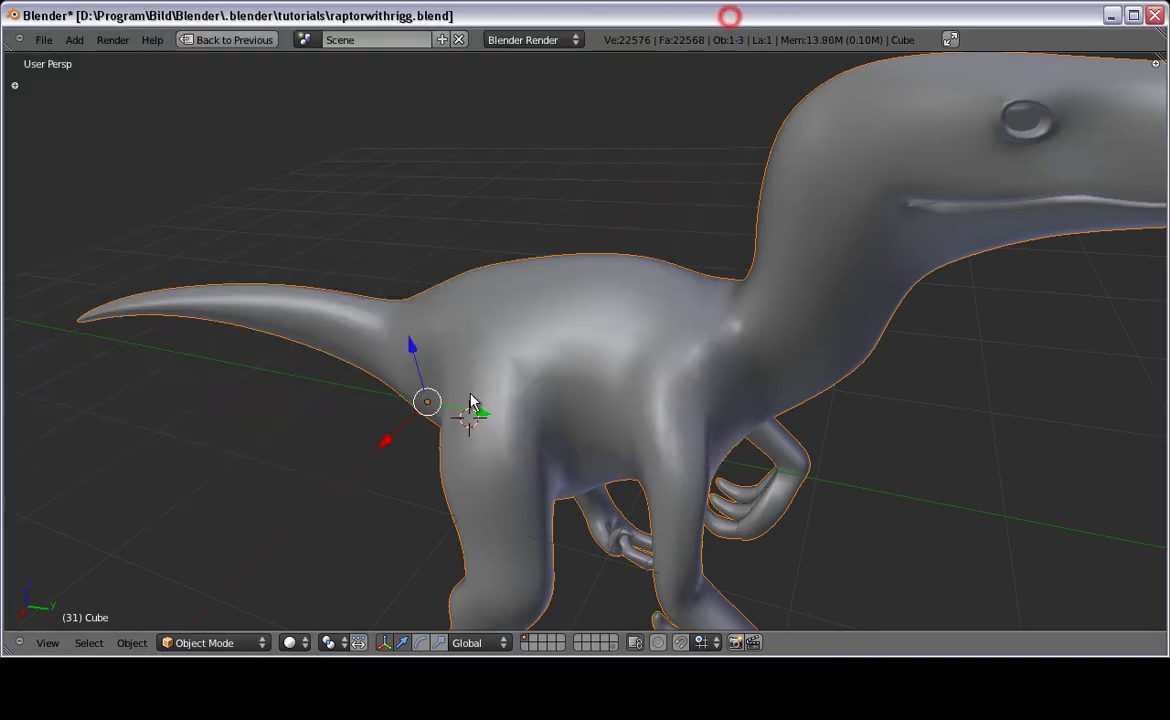
Step: Return to the right side view and snap the 3D cursor to the center
key("KP_3")
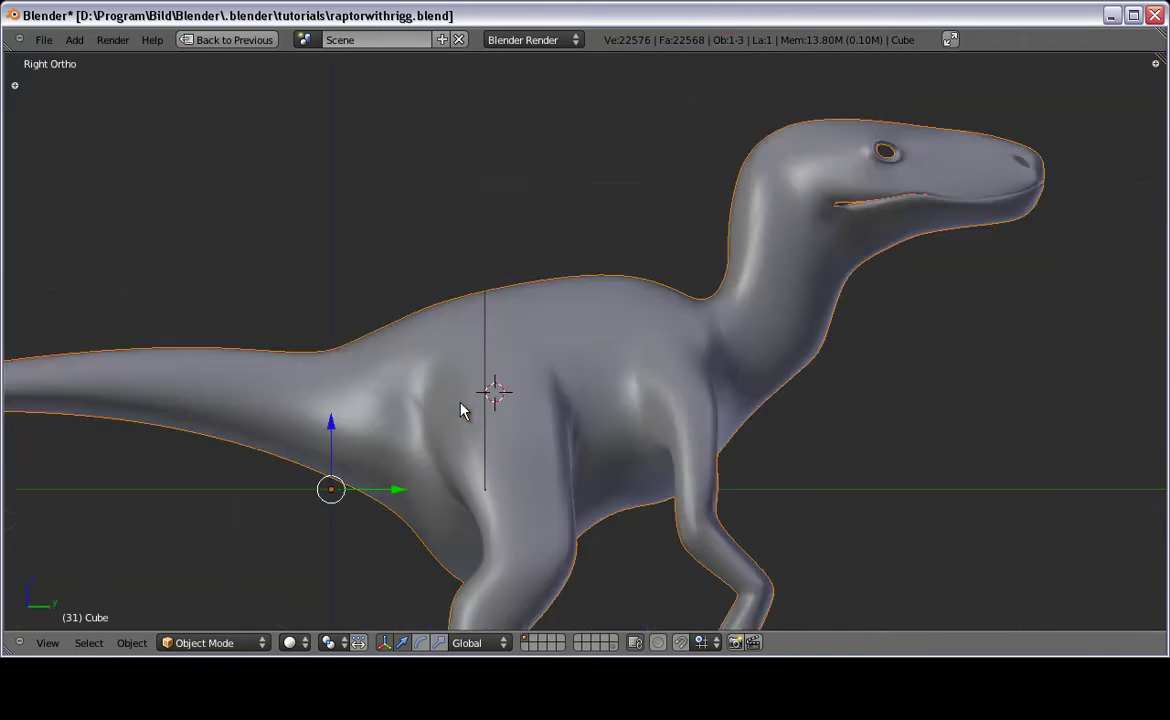
key("shift+s")
key("shift+s")
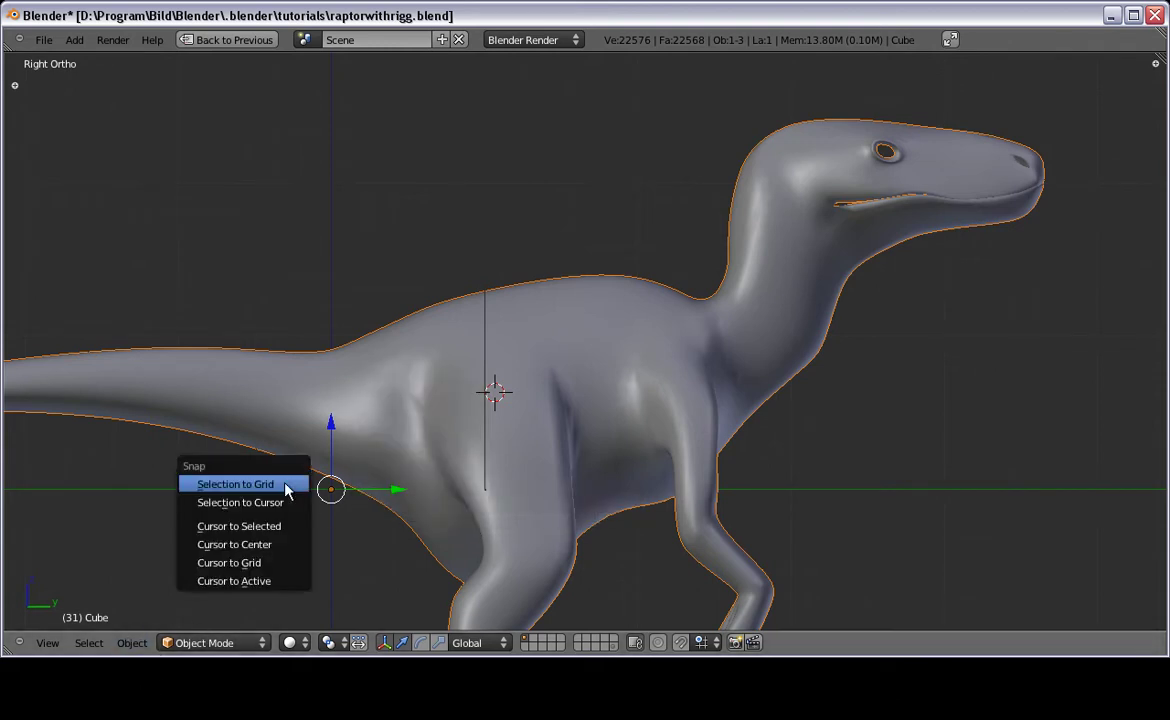
left_click(286, 543)
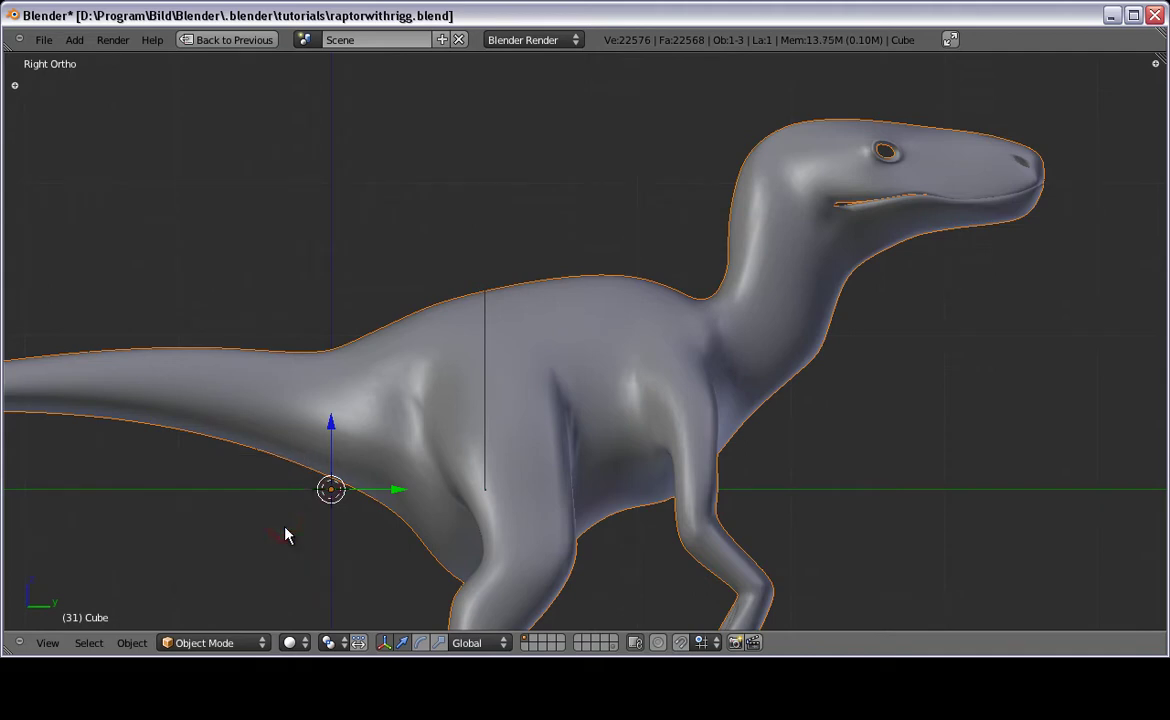
Step: Place the 3D cursor on the raptor's body above the thigh and check from the front that it is centred
left_click(504, 410)
middle_click_drag(504, 410, 559, 462)
key("KP_1")
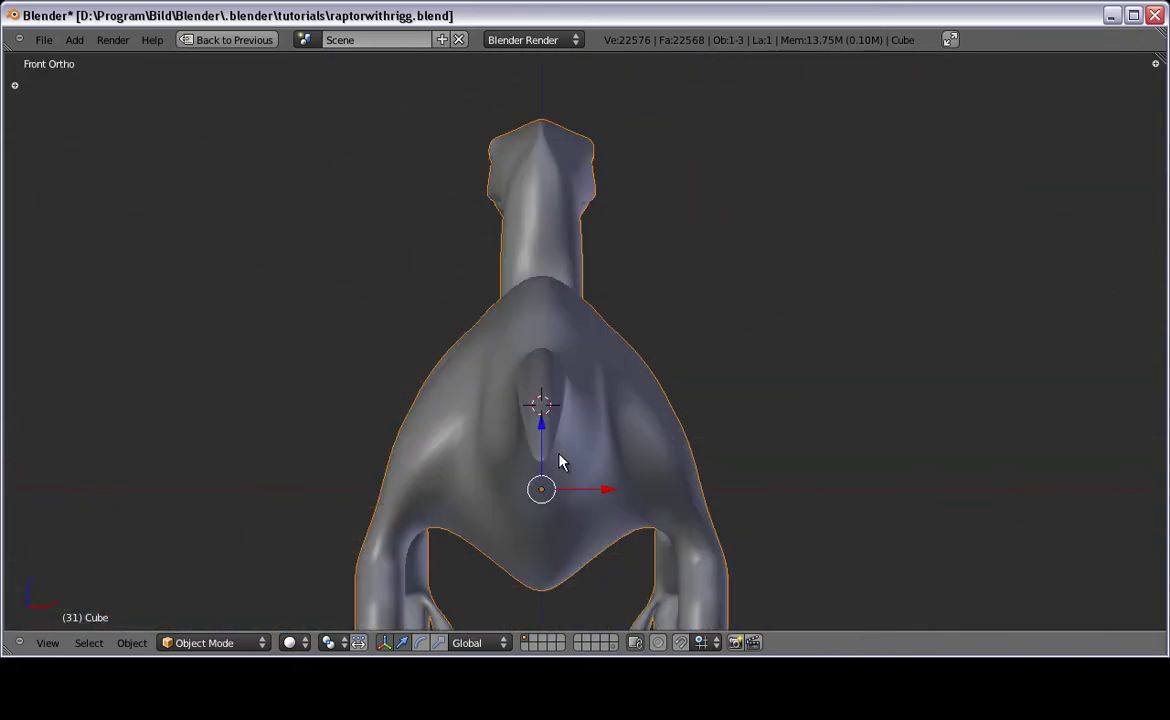
key("KP_3")
scroll(525, 356, "down", 1)
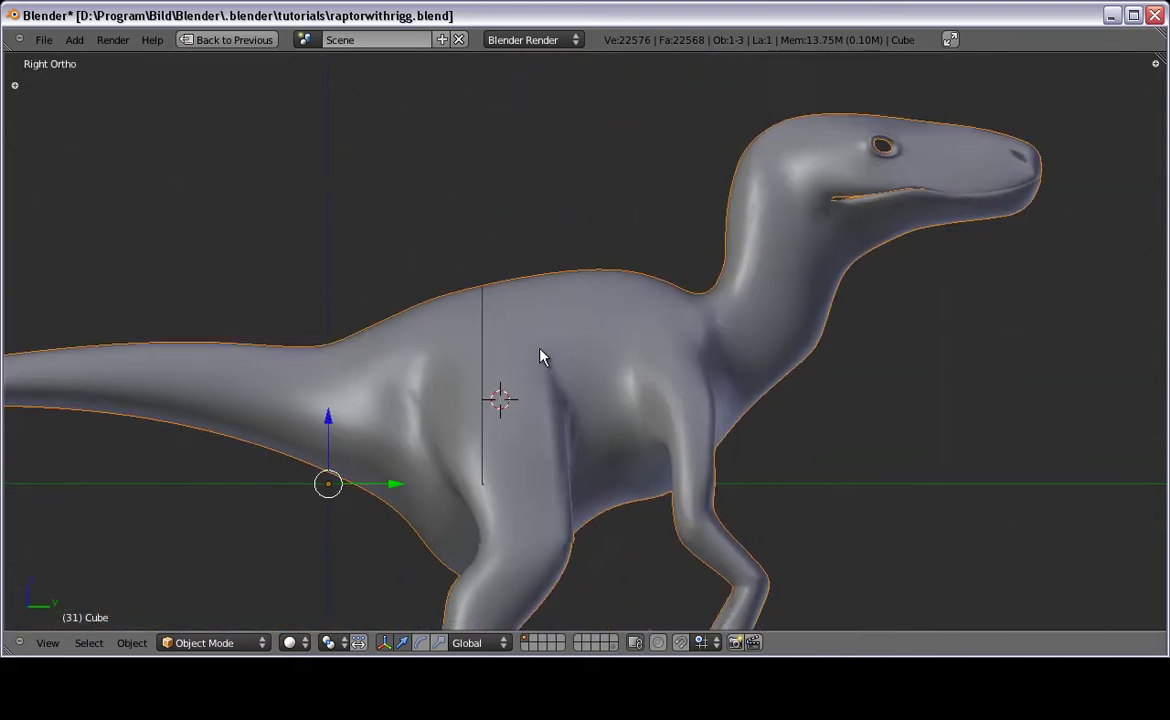
scroll(505, 348, "down", 1)
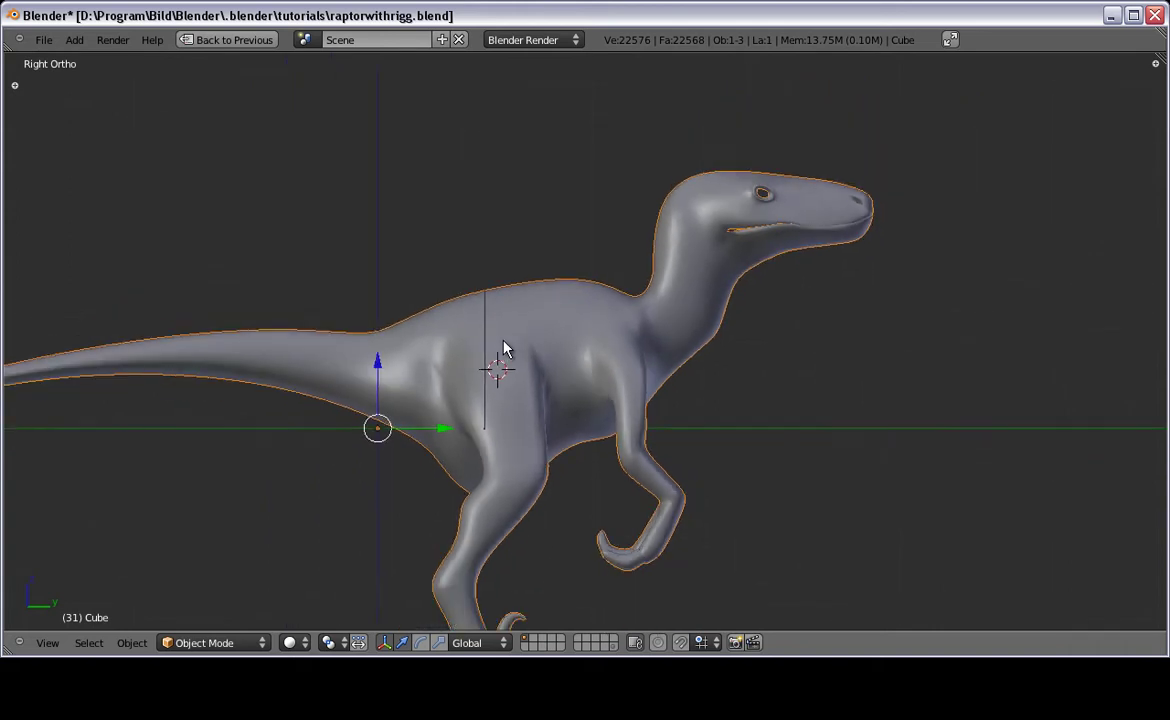
Step: Add a single-bone armature at the 3D cursor
key("shift+a")
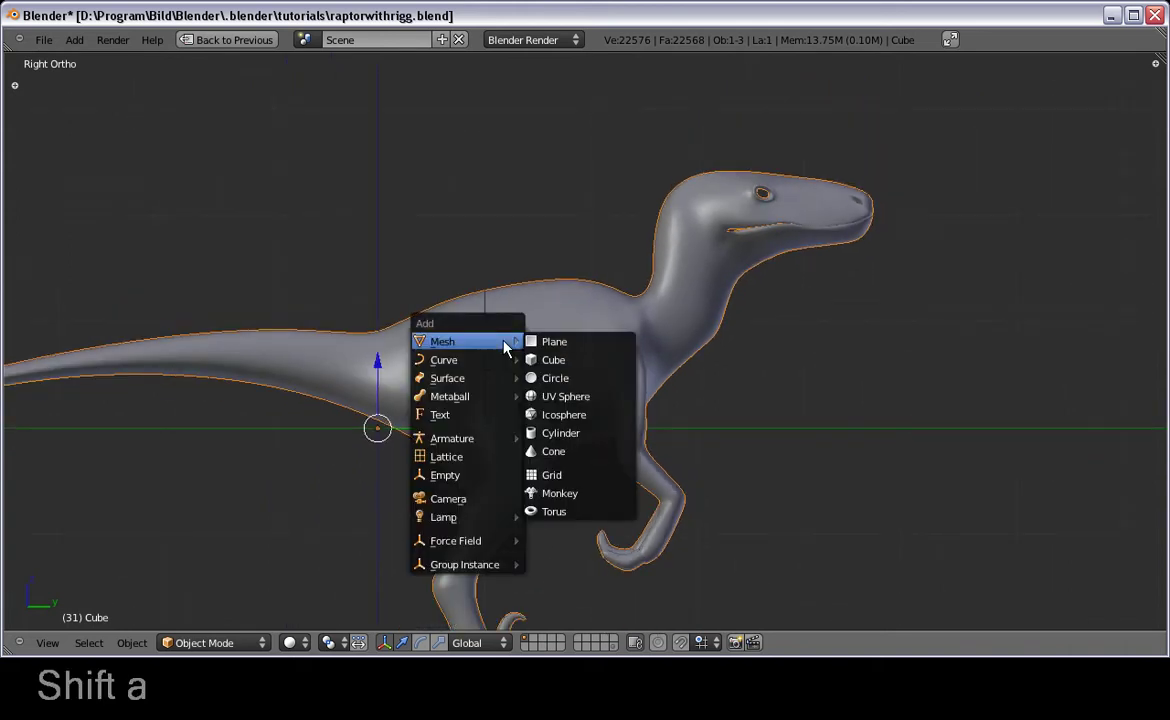
mouse_move(499, 443)
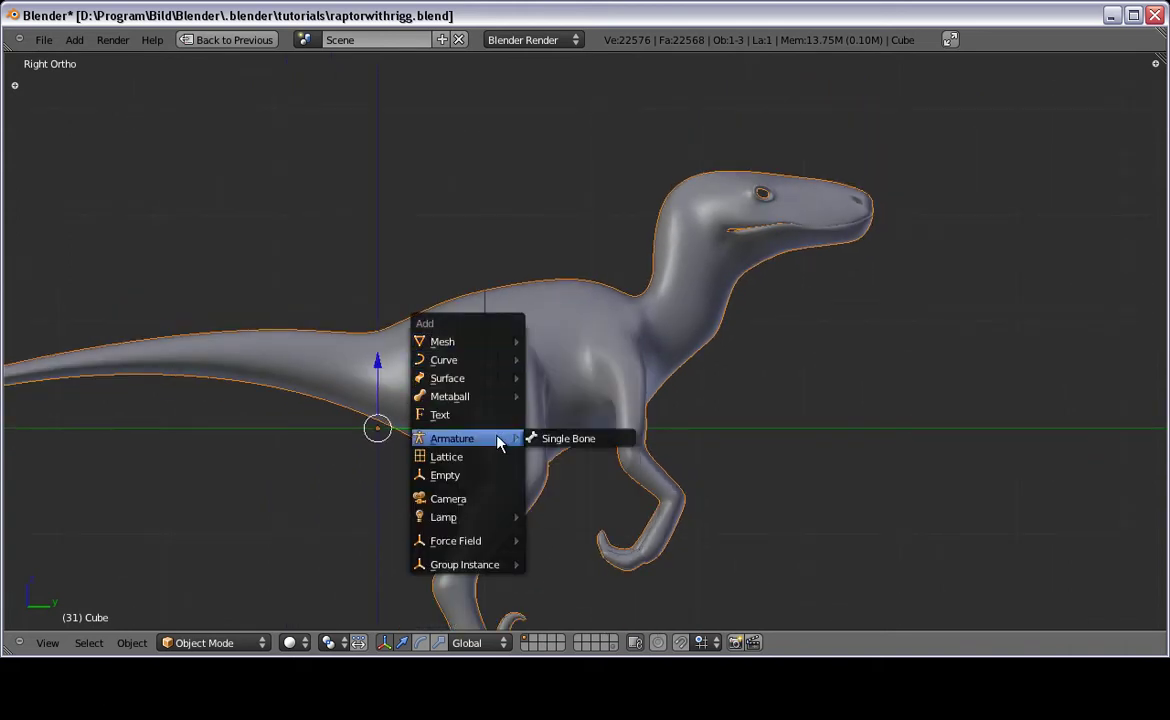
left_click(556, 438)
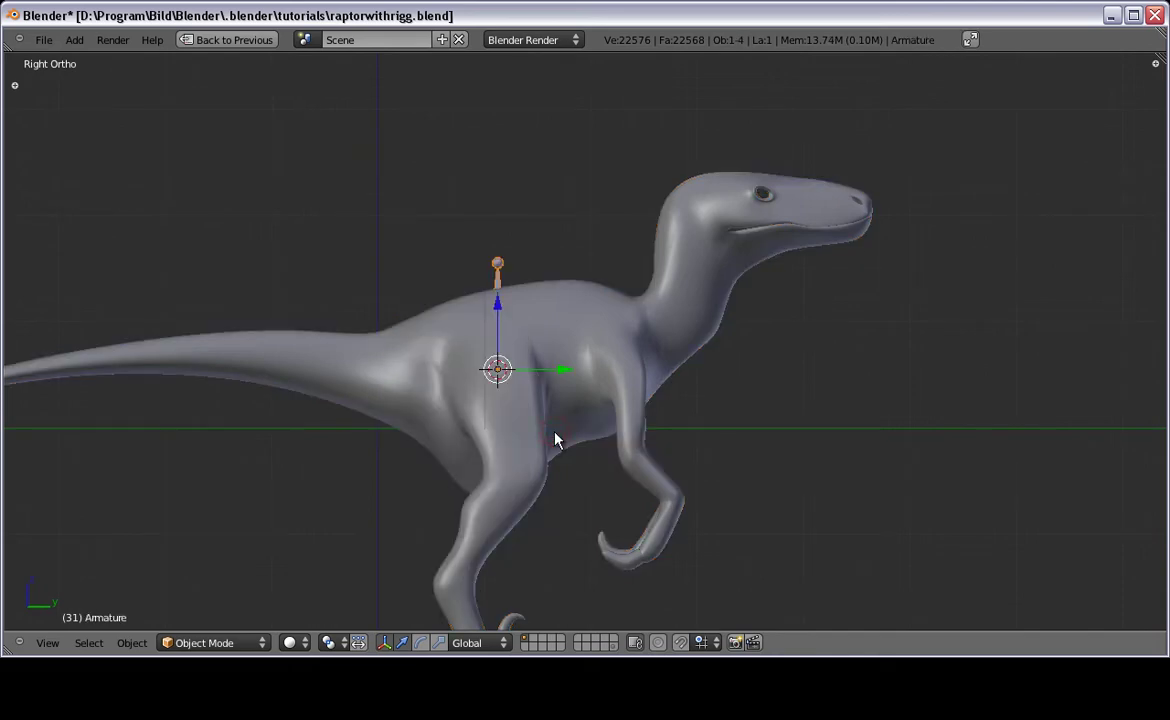
Step: Turn on X-Ray display for the armature and inspect the bone through the mesh from an angled view
key("shift+space")
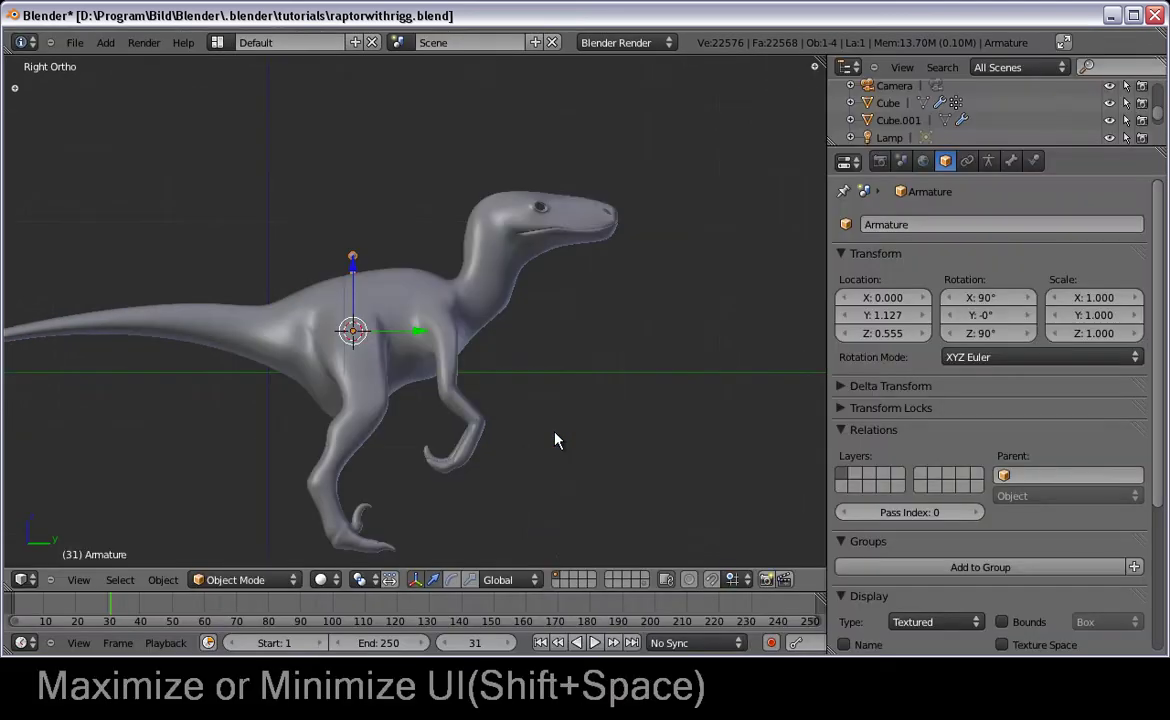
left_click(966, 162)
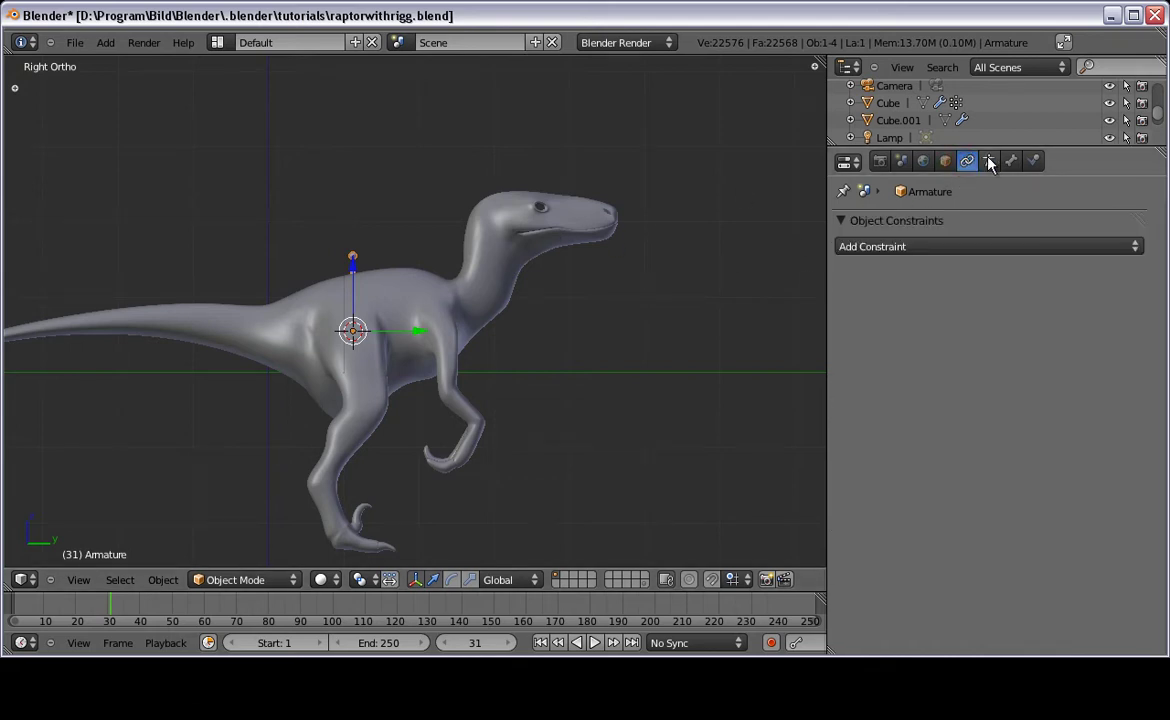
left_click(988, 162)
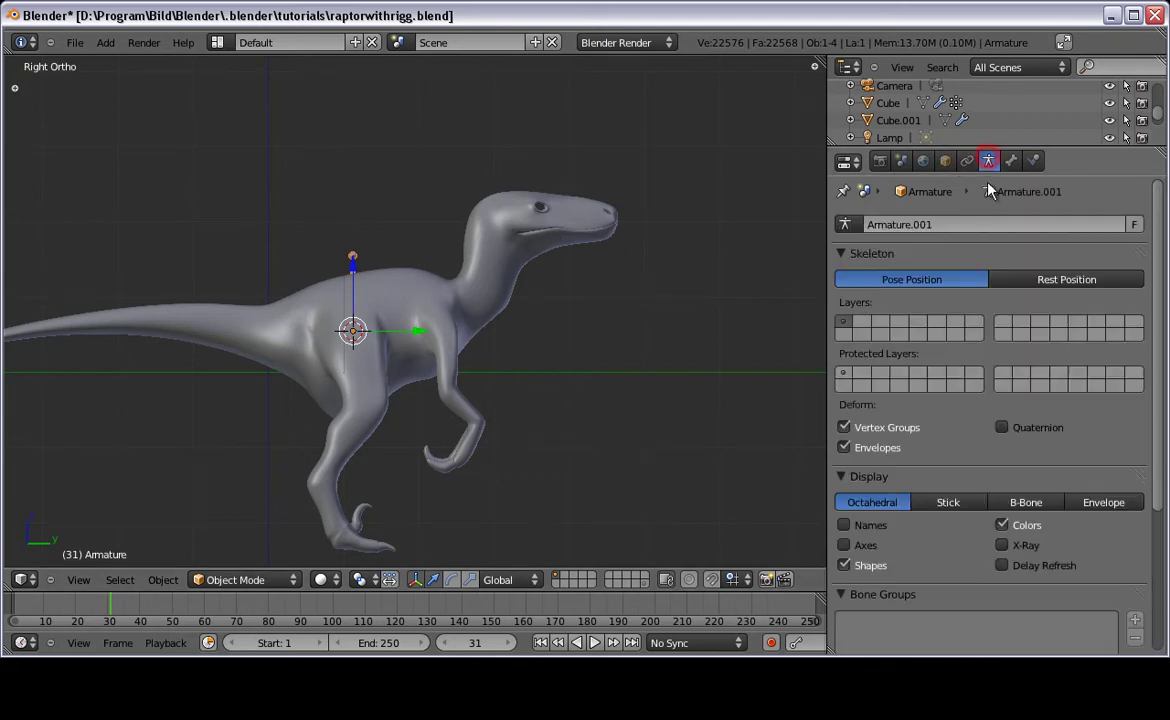
left_click(1001, 545)
key("shift+space")
scroll(555, 368, "up", 4)
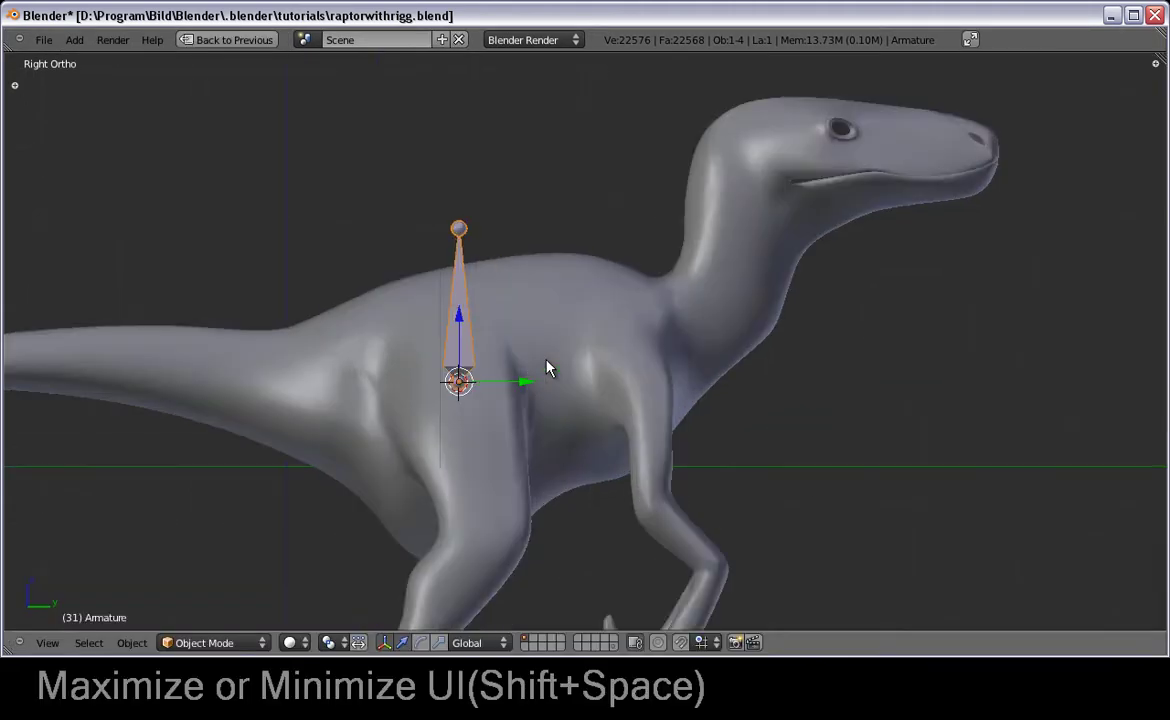
middle_click_drag(491, 326, 449, 437, "shift")
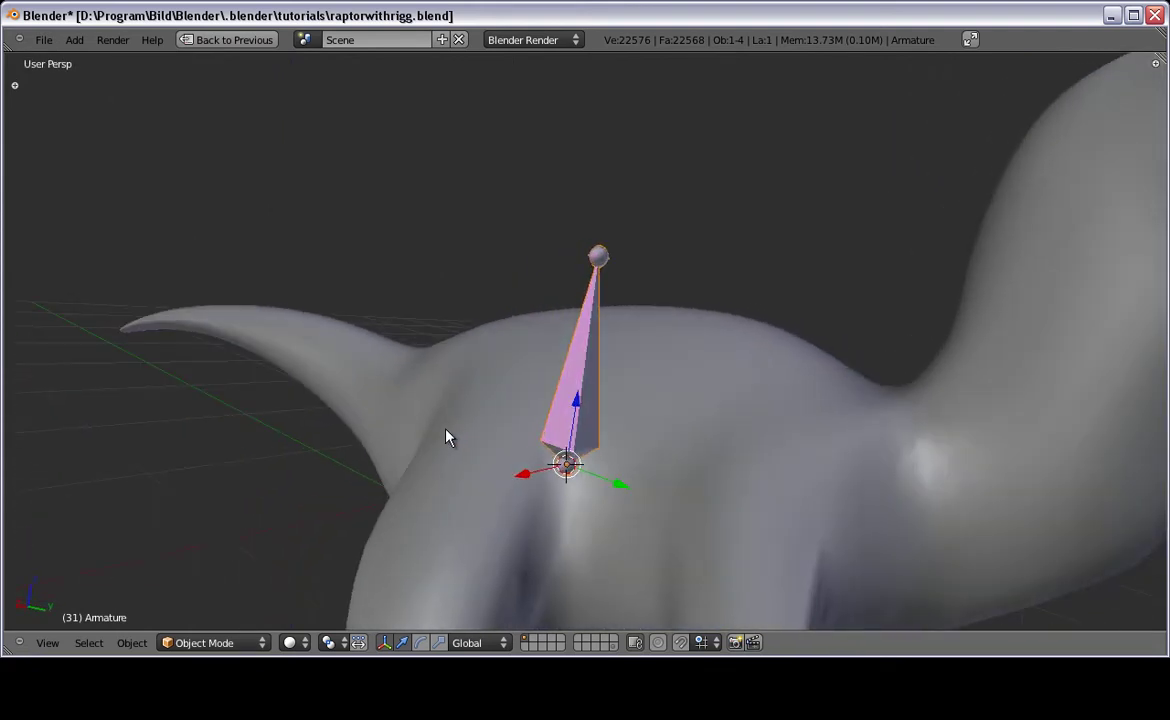
Step: Return to the right side view and apply the armature's rotation
key("KP_3")
scroll(437, 409, "down", 3)
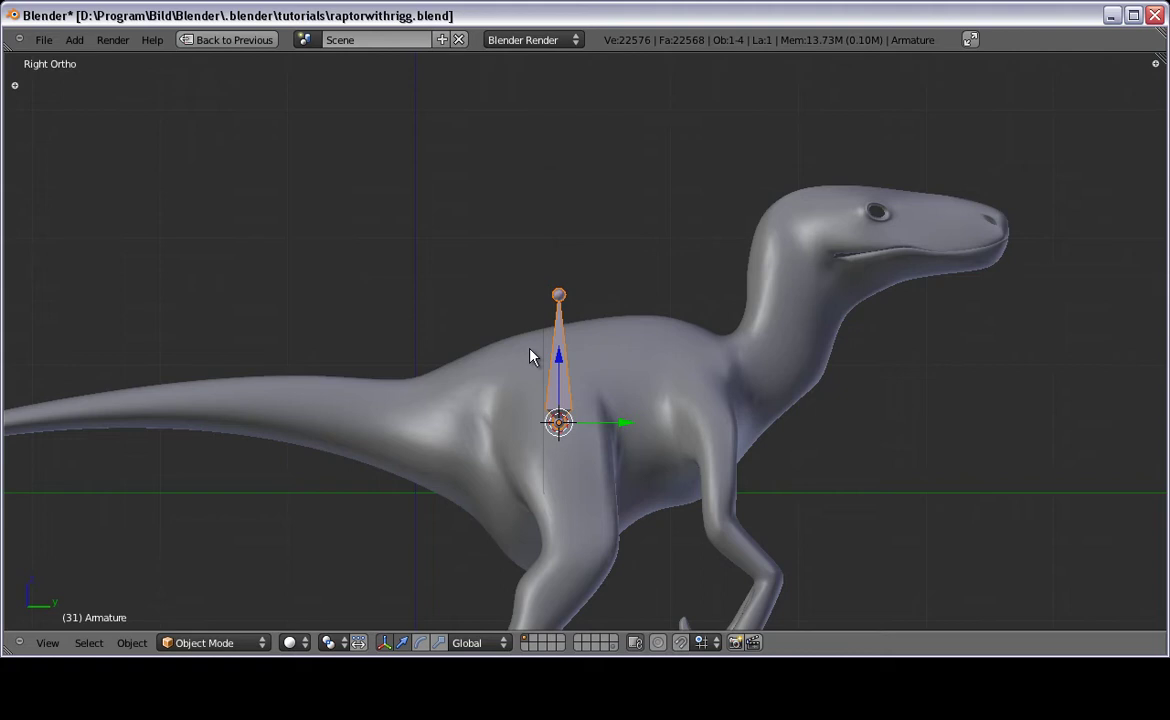
key("ctrl+a")
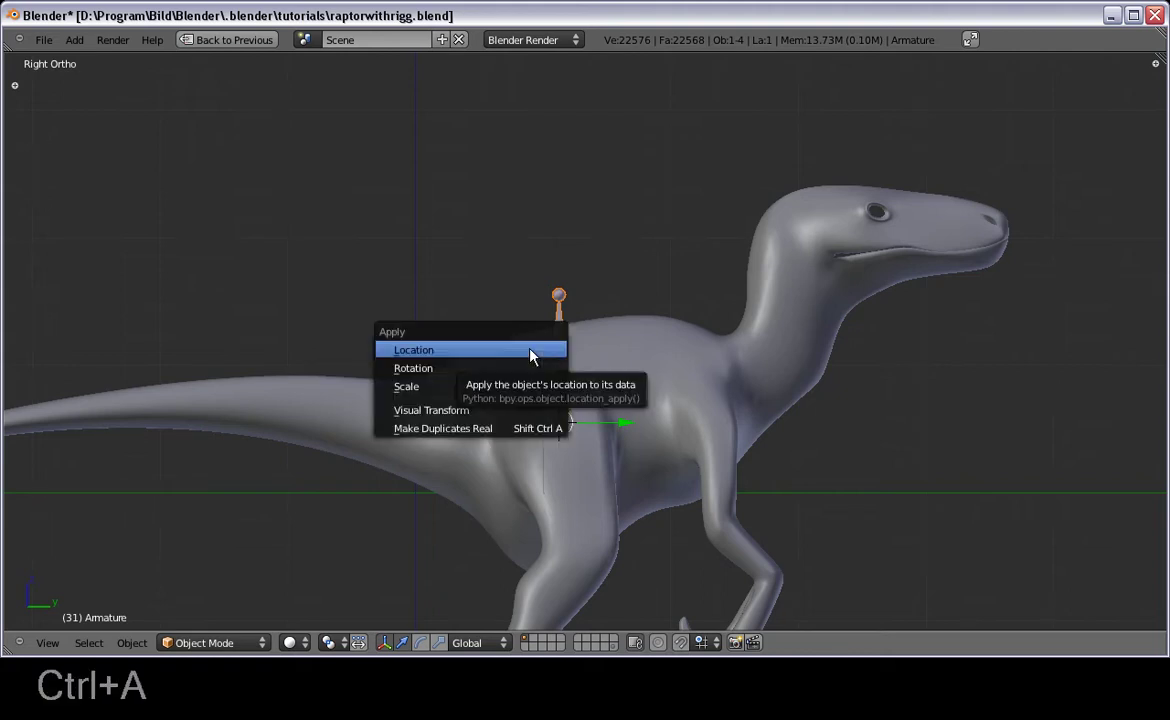
left_click(412, 368)
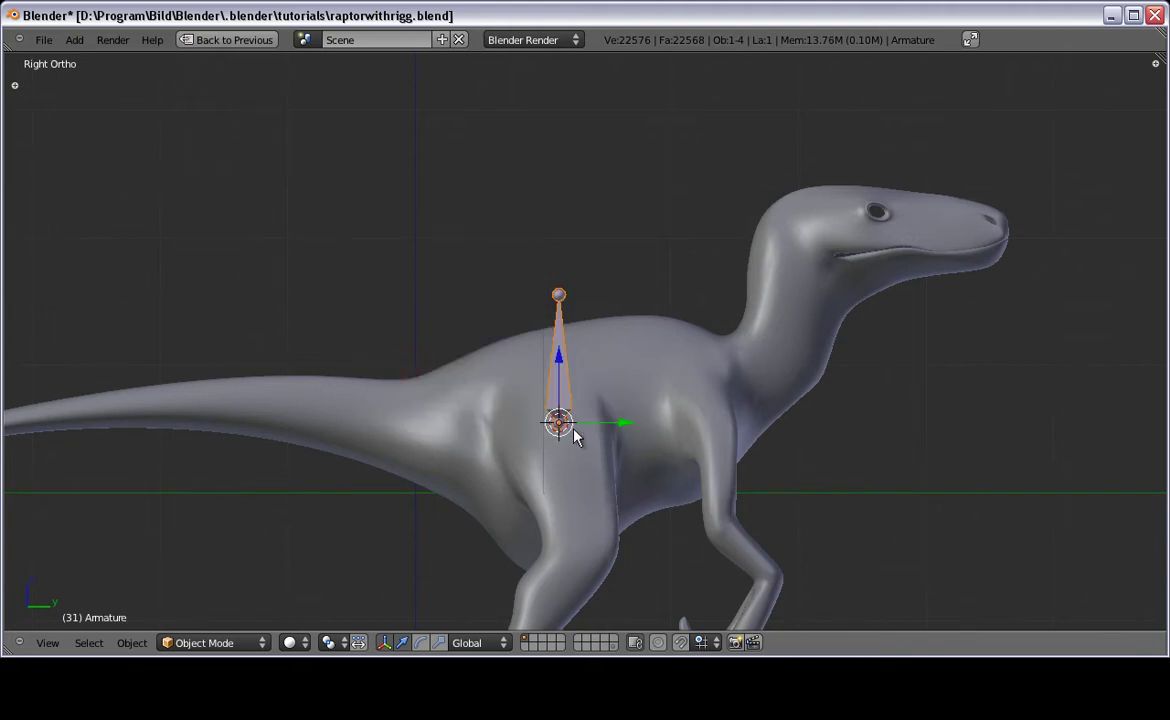
Step: Enter Edit Mode on the armature and select the bone's base, its tip and then the whole bone
scroll(573, 430, "up", 4)
key("Tab")
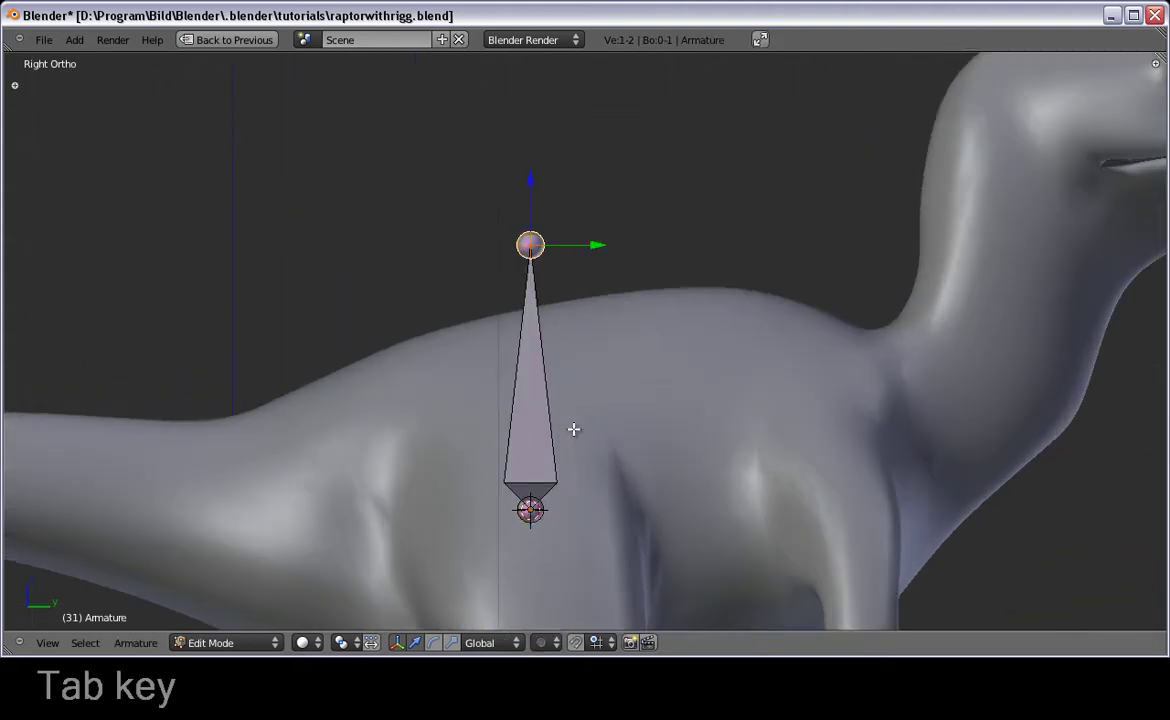
middle_click_drag(573, 429, 650, 358, "shift")
scroll(595, 434, "up", 3)
scroll(604, 297, "down", 1, "shift")
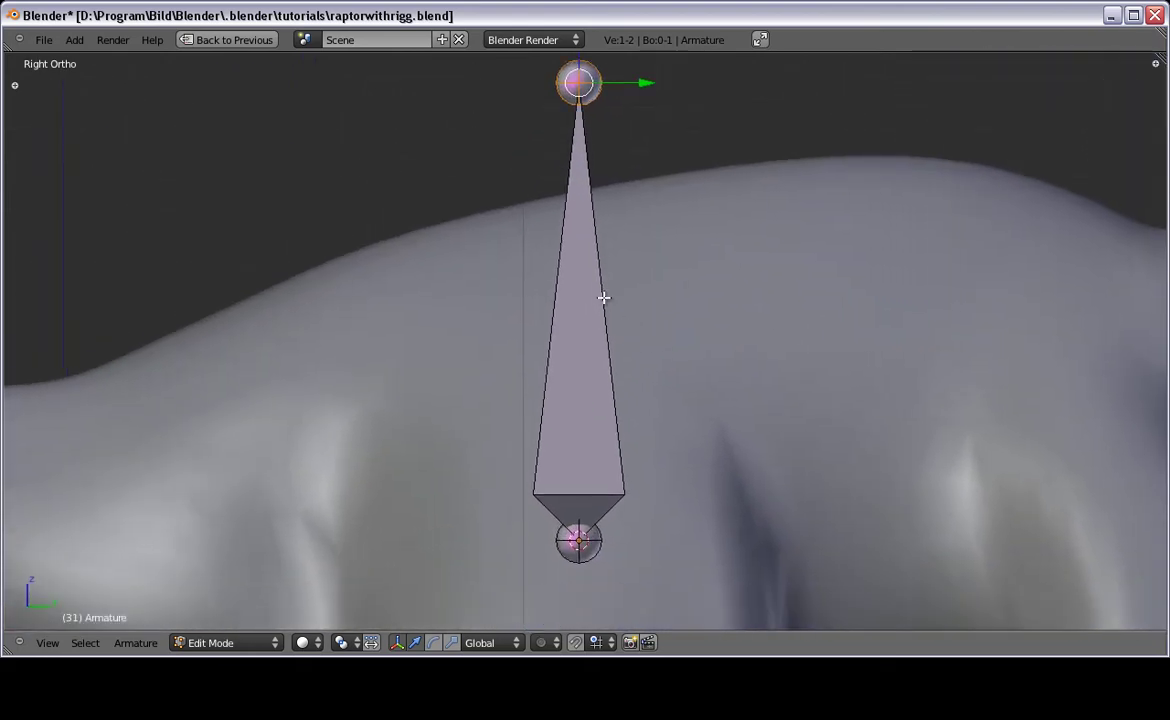
right_click(579, 556)
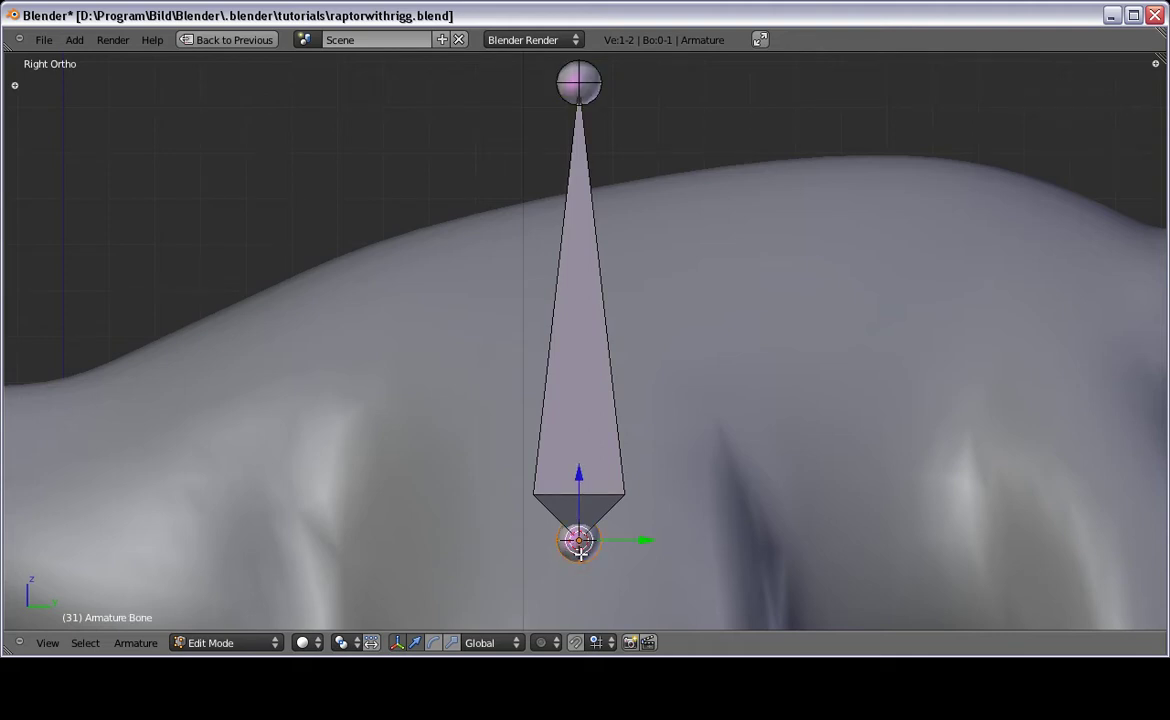
scroll(572, 266, "up", 2, "shift")
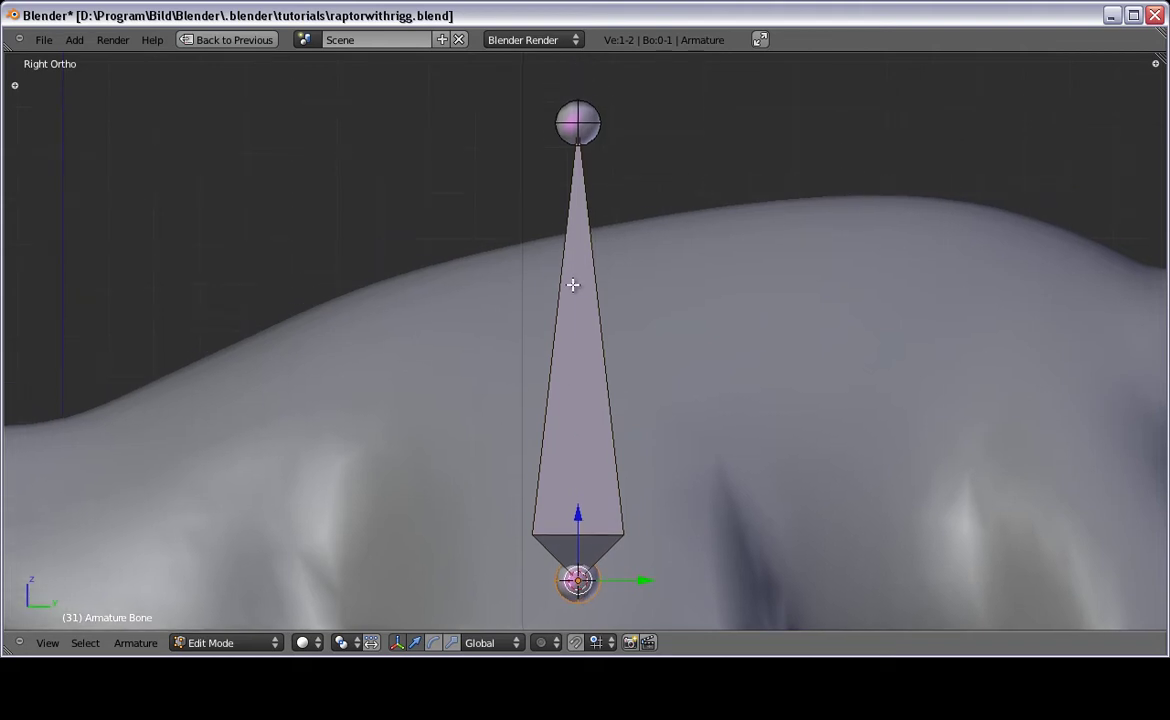
scroll(572, 282, "down", 1, "shift")
right_click(572, 87)
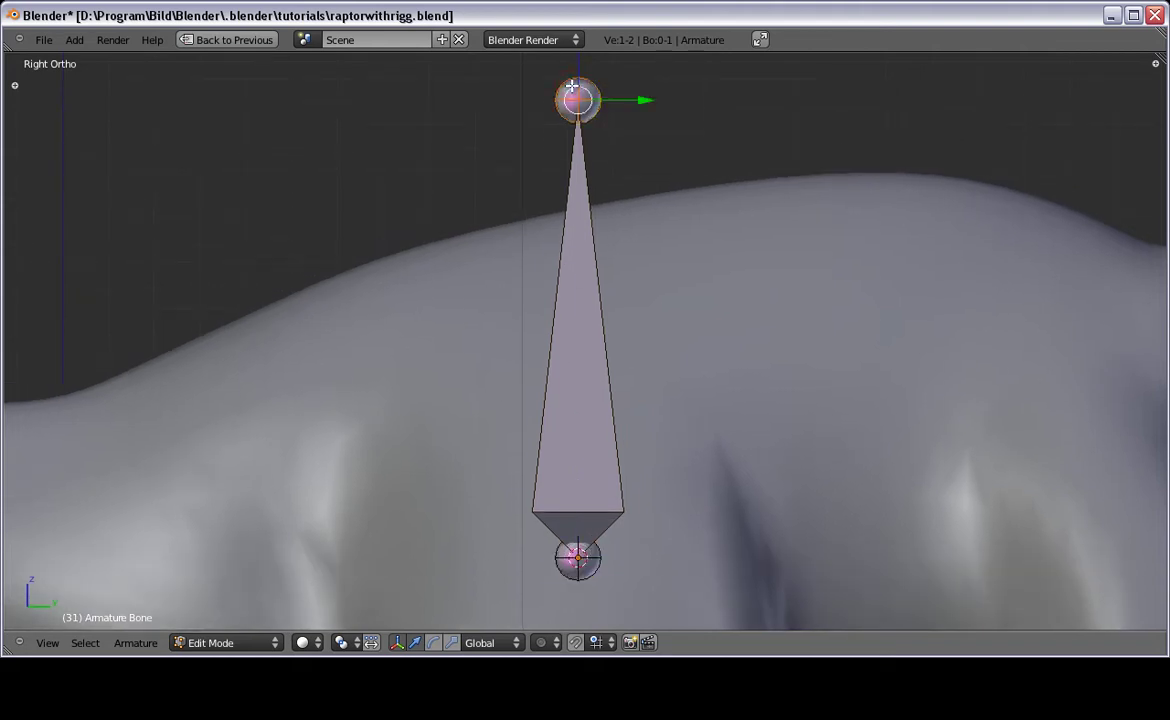
right_click(572, 290)
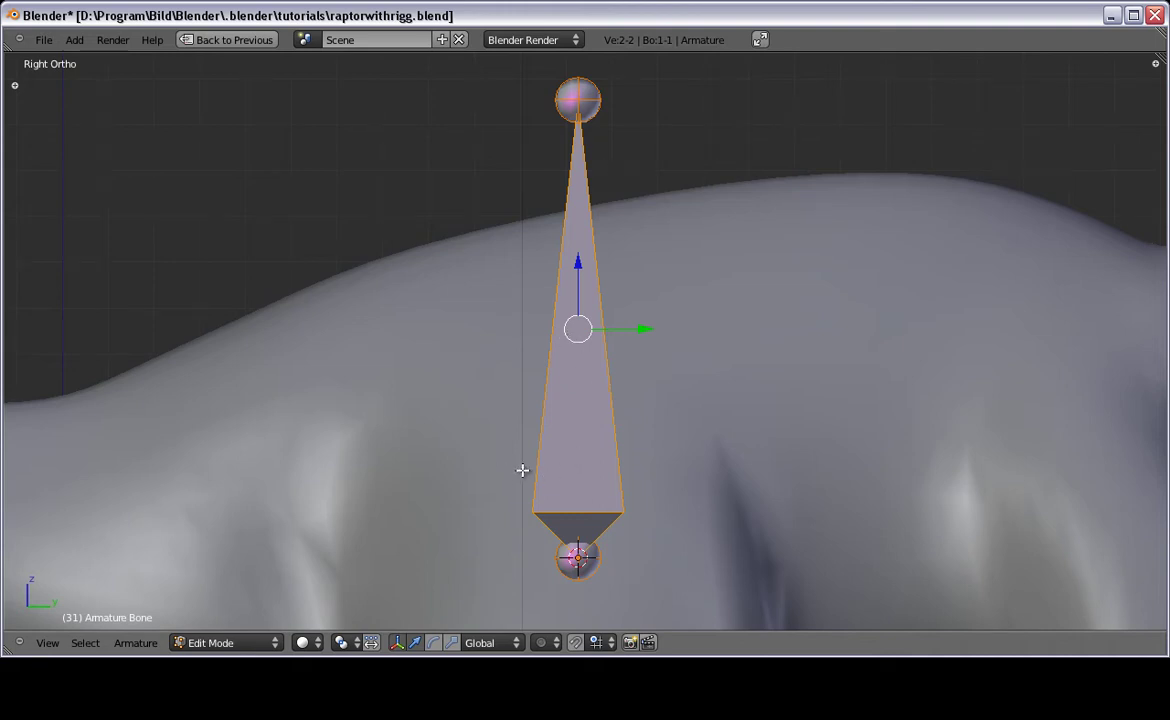
scroll(522, 400, "down", 7)
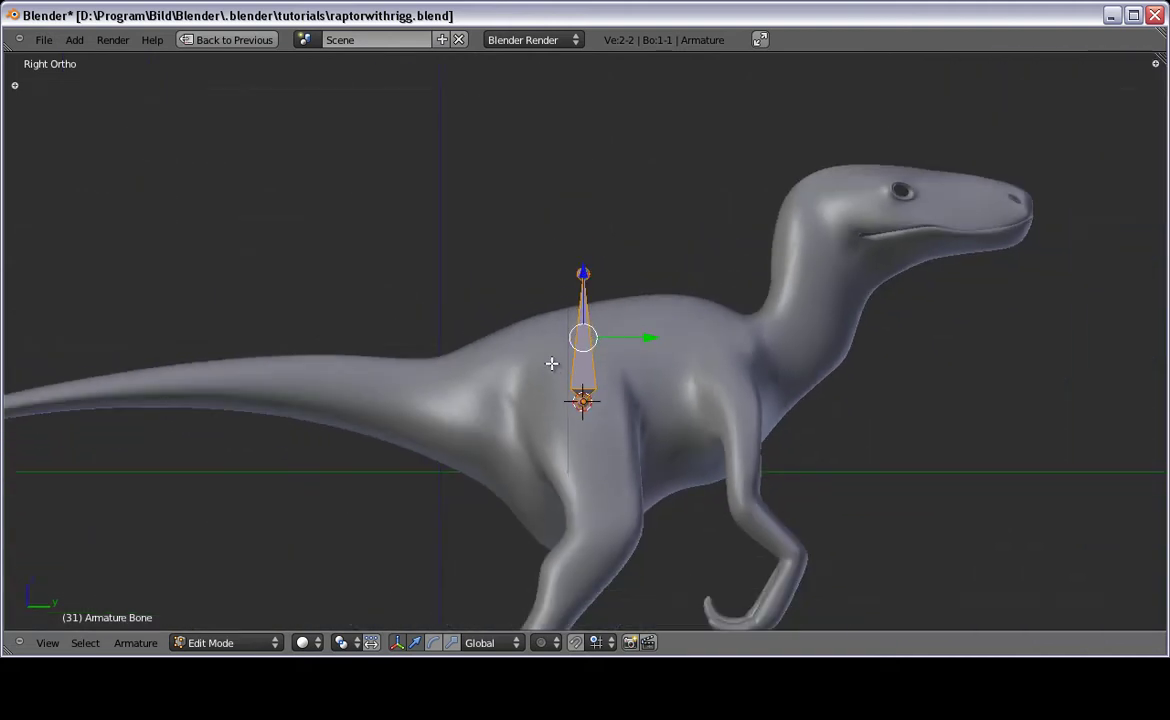
Step: Move the bone's tip about 1.4 units back and down so the bone lies horizontally toward the tail base
right_click(590, 275)
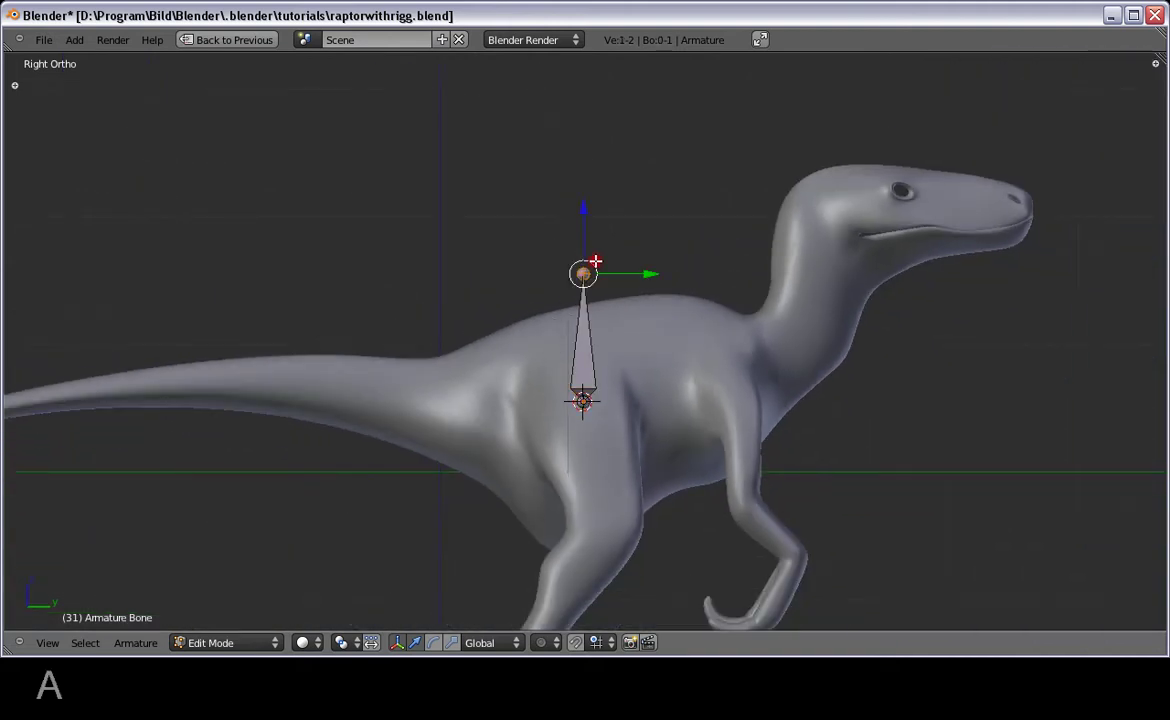
middle_click_drag(481, 261, 663, 245, "shift")
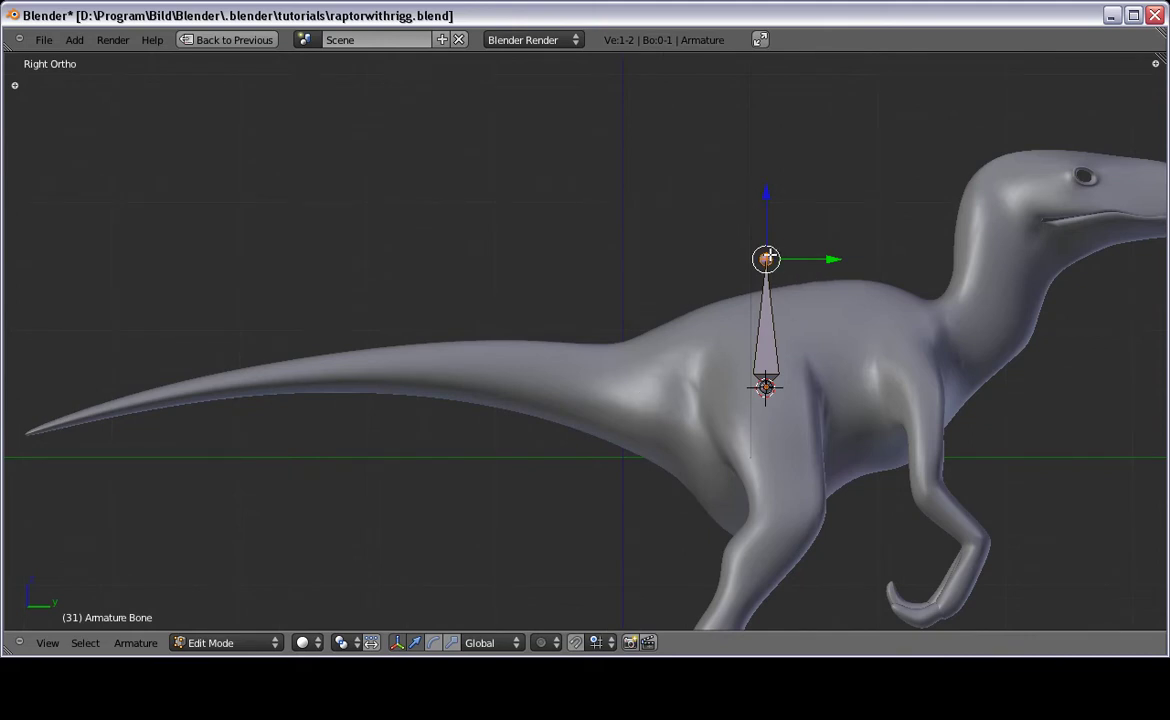
key("g")
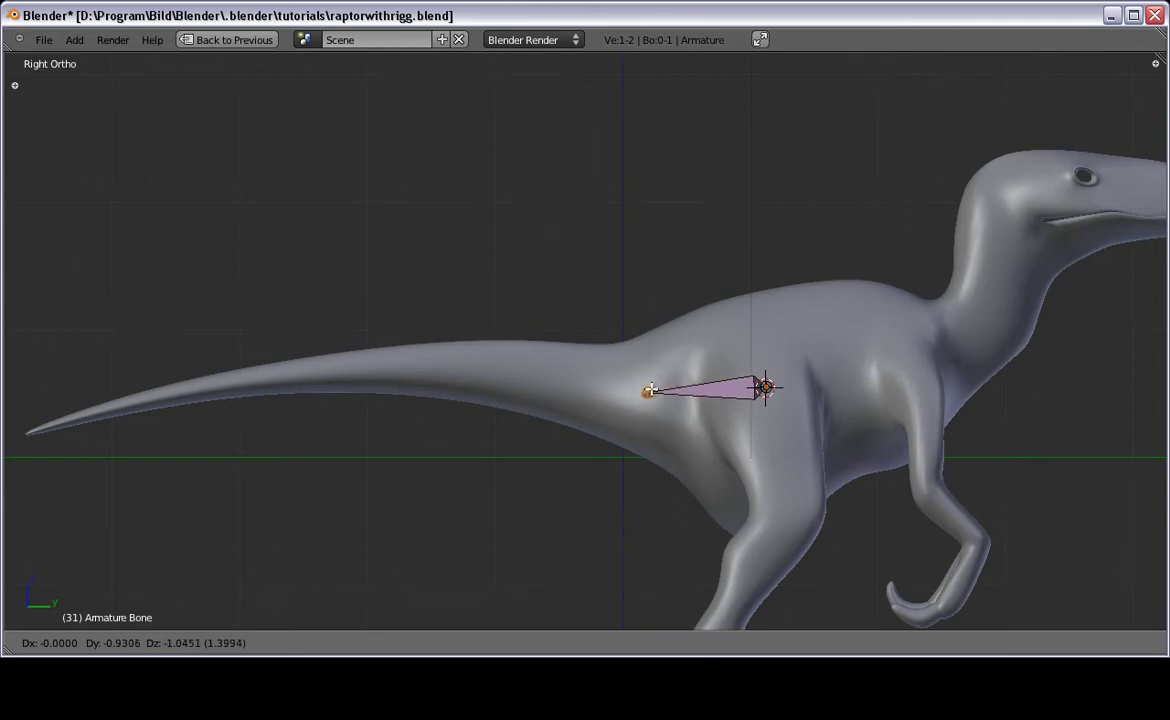
left_click(647, 390)
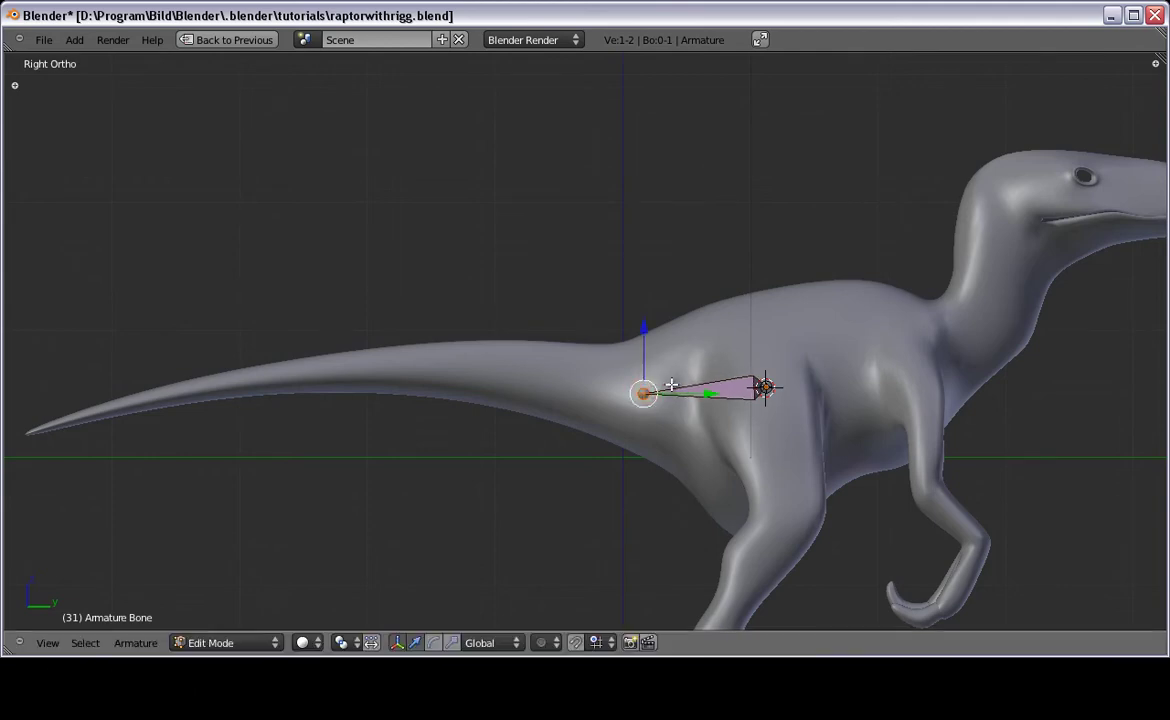
Step: Try adding a bone directly at a point in the tail base, then undo it
middle_click_drag(569, 303, 627, 365, "shift")
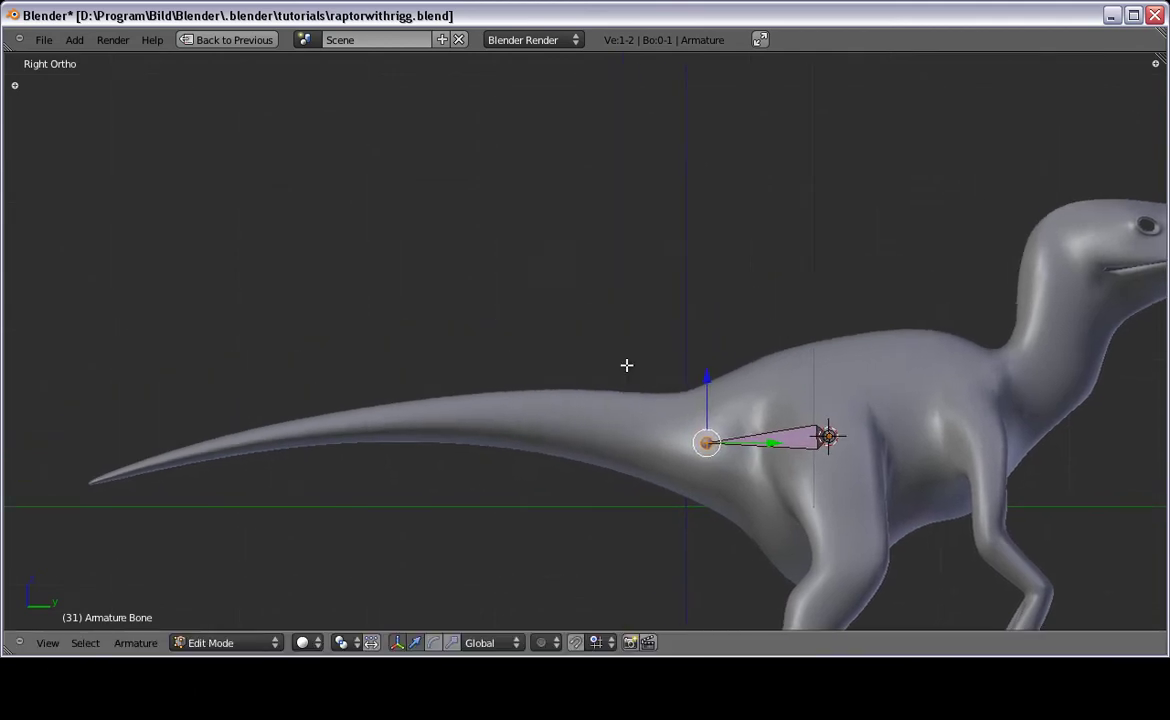
left_click(630, 418, "ctrl")
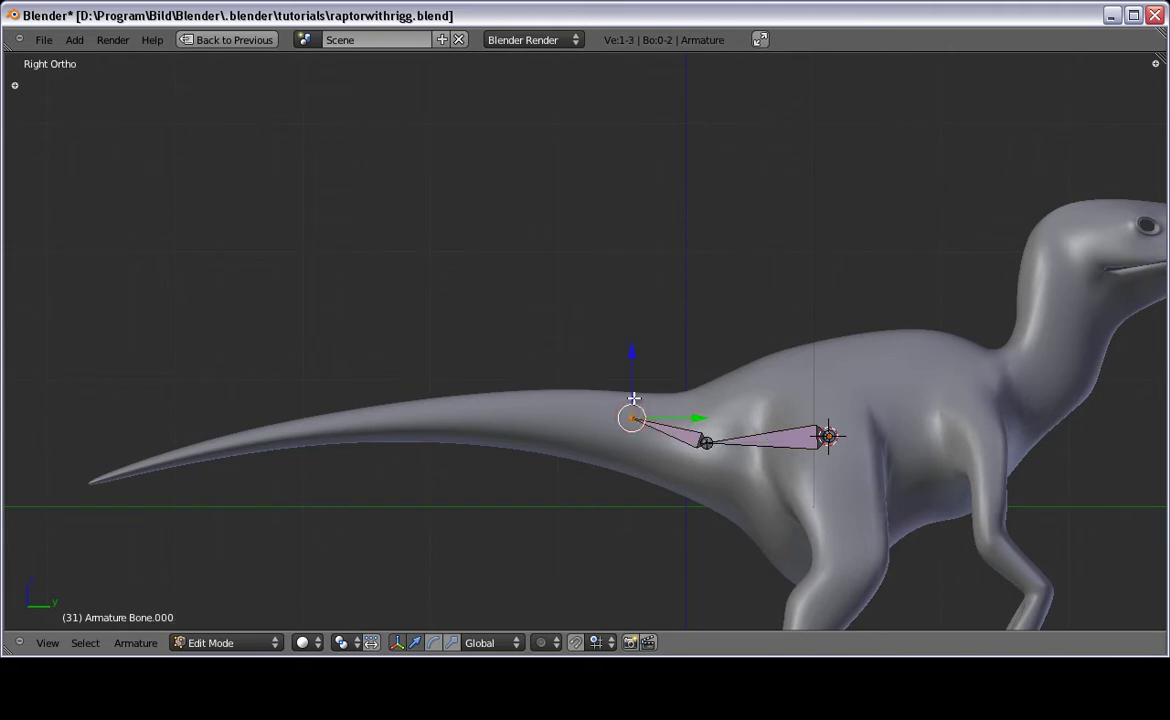
key("ctrl+z")
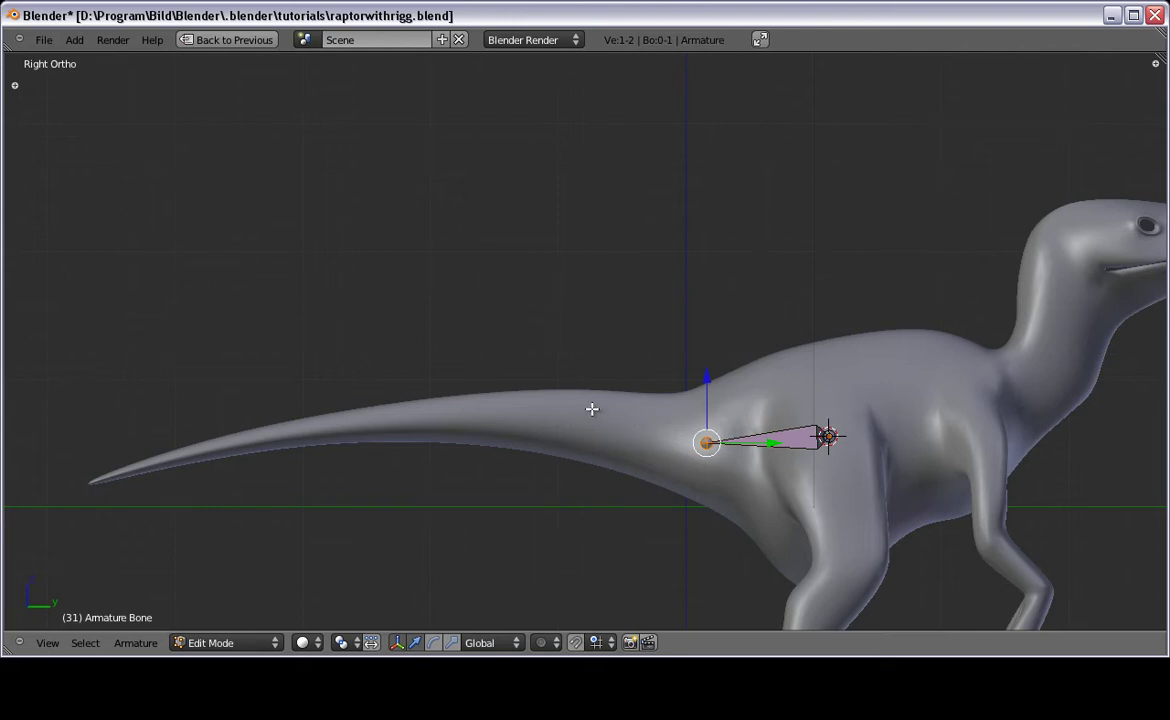
Step: Extrude four connected bones, each about 0.5 units long, from the hip bone's tip to the middle of the tail
key("e")
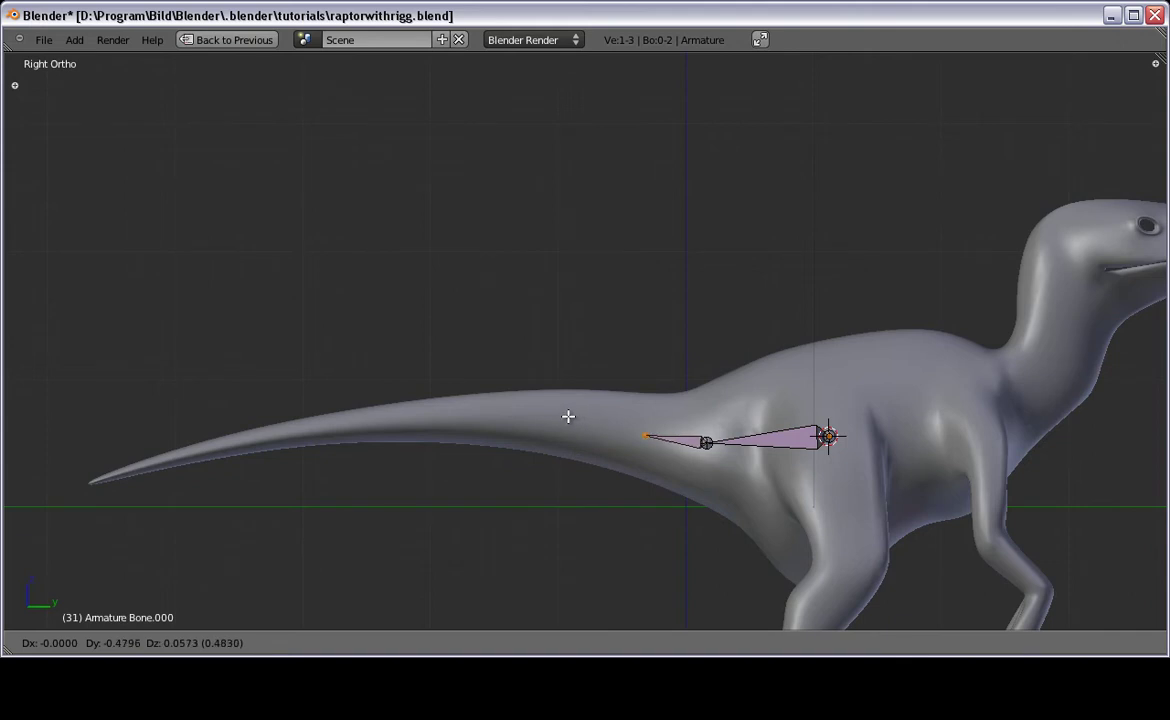
left_click(570, 417)
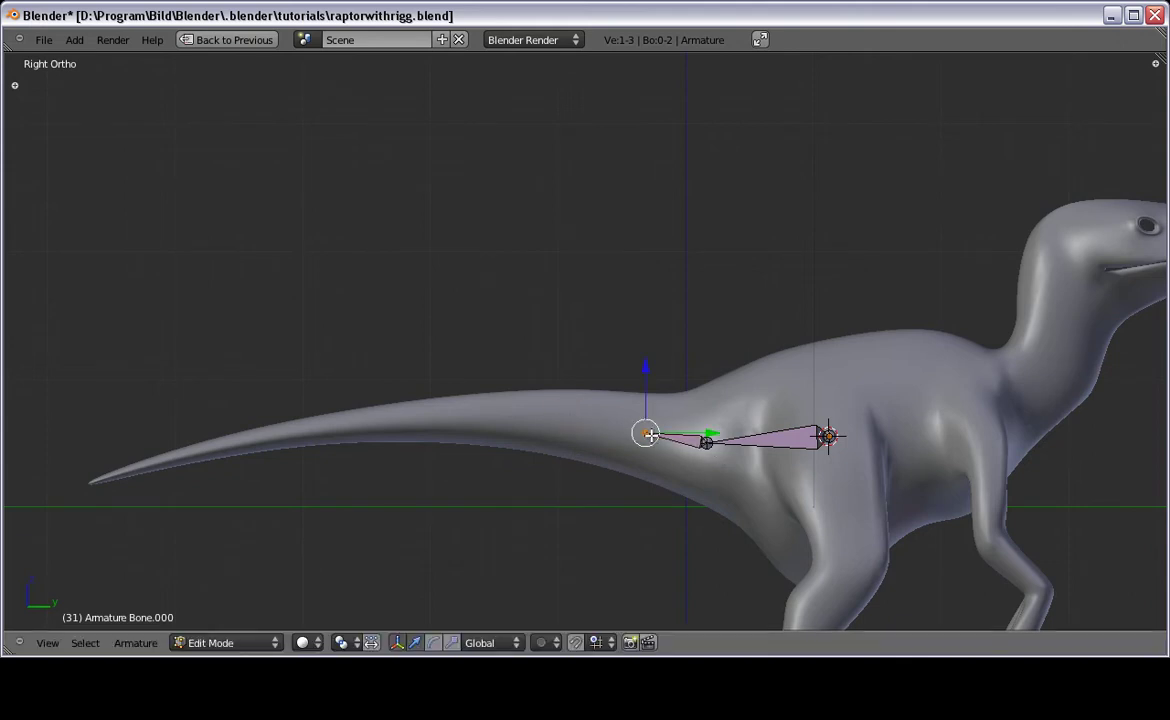
key("e")
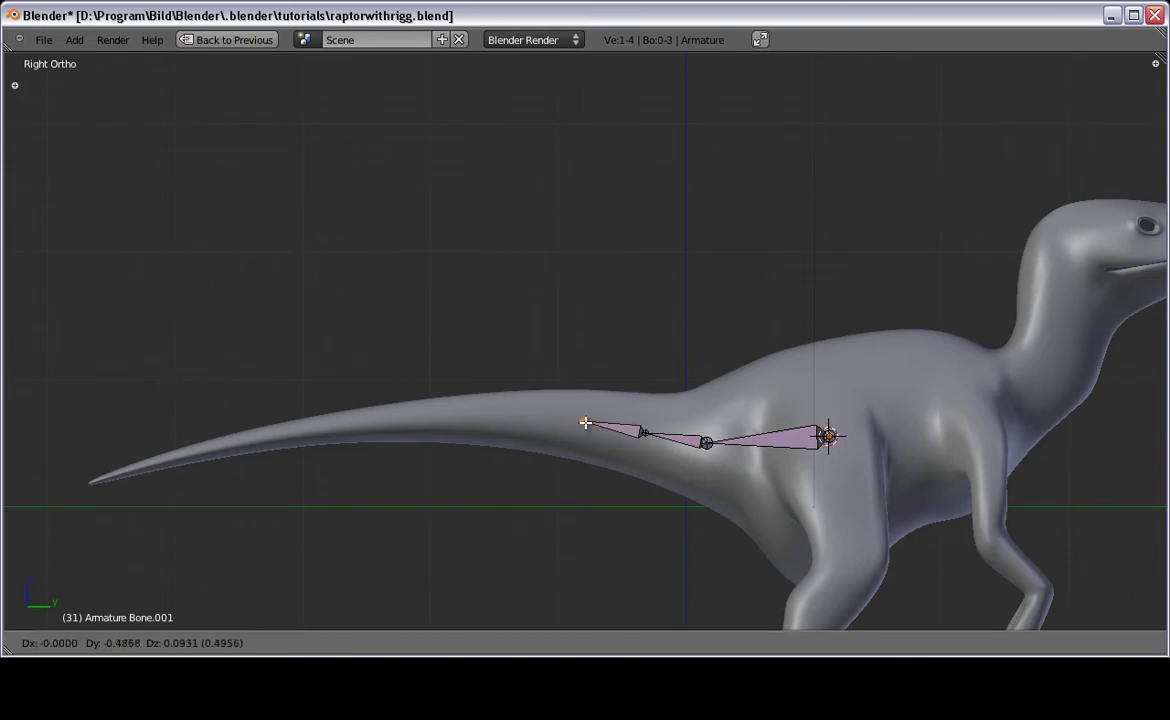
left_click(585, 423)
key("e")
left_click(503, 413)
key("e")
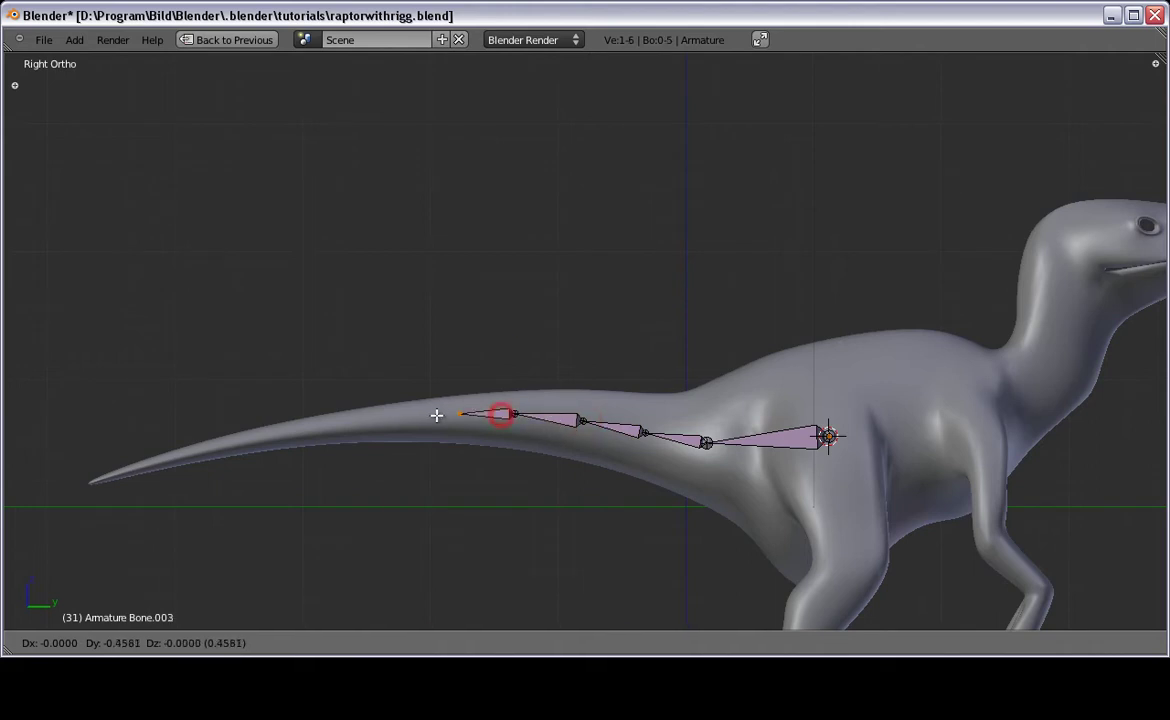
left_click(440, 413)
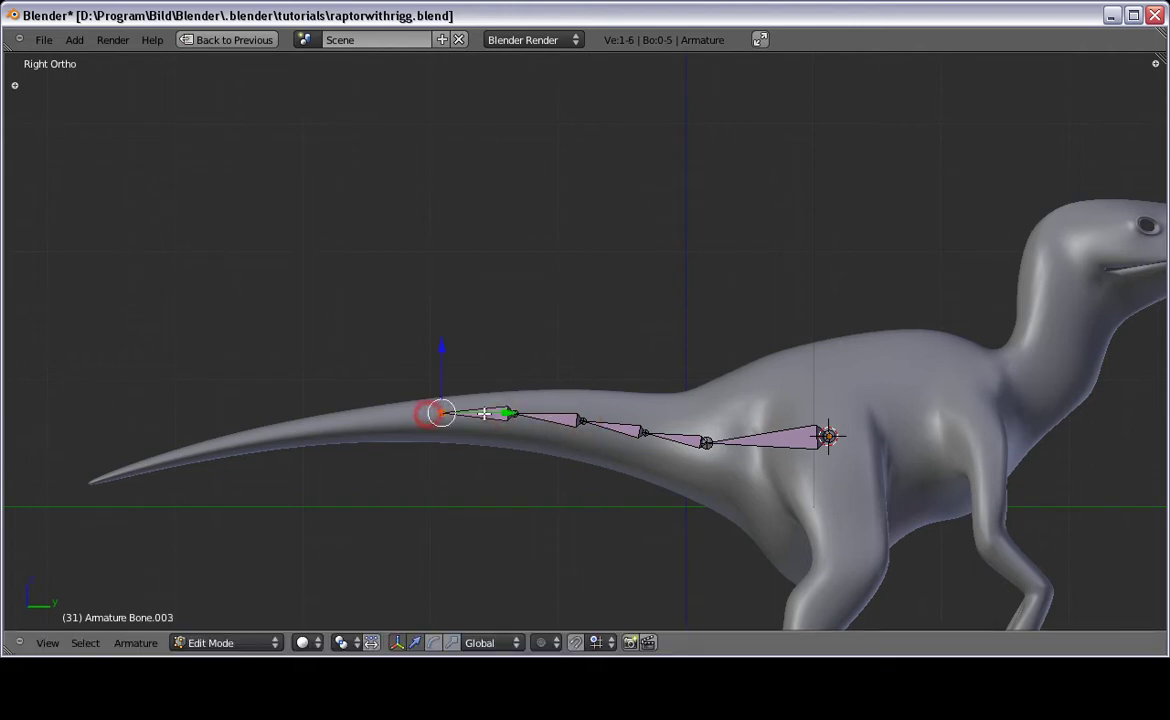
Step: Extrude five more connected bones along the rear half of the tail to its tip, following the tail's curve
key("e")
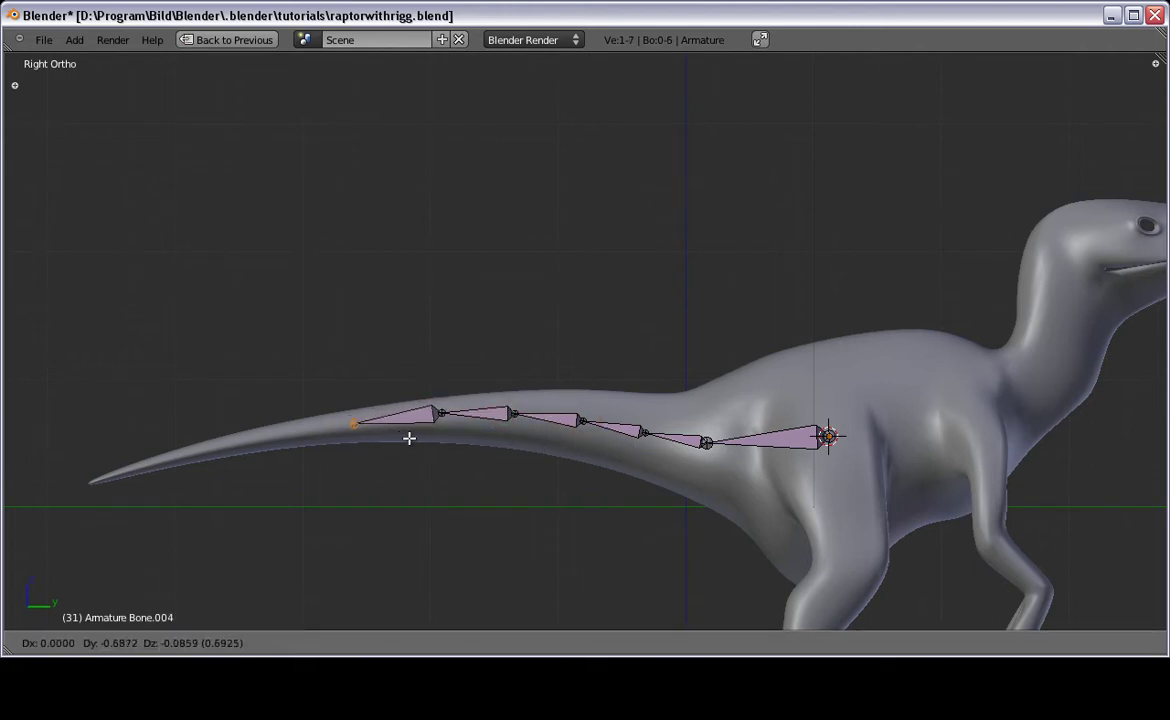
left_click(409, 438)
key("e")
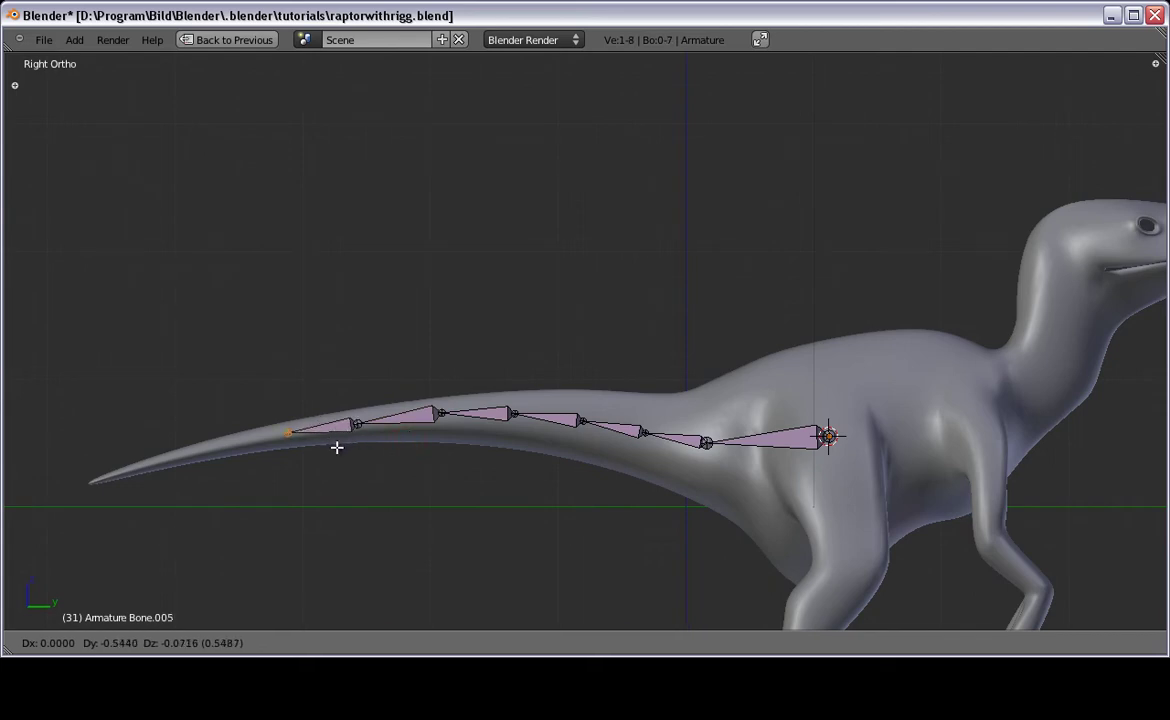
left_click(337, 447)
scroll(337, 447, "up", 5, "ctrl")
key("e")
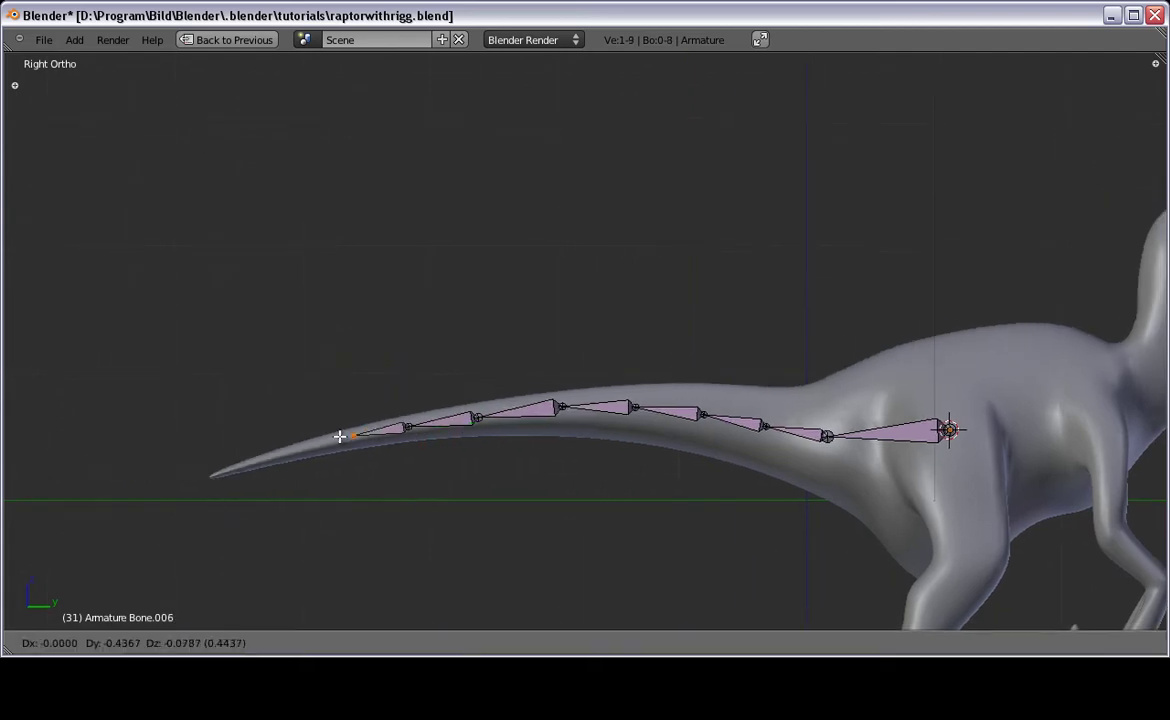
left_click(331, 438)
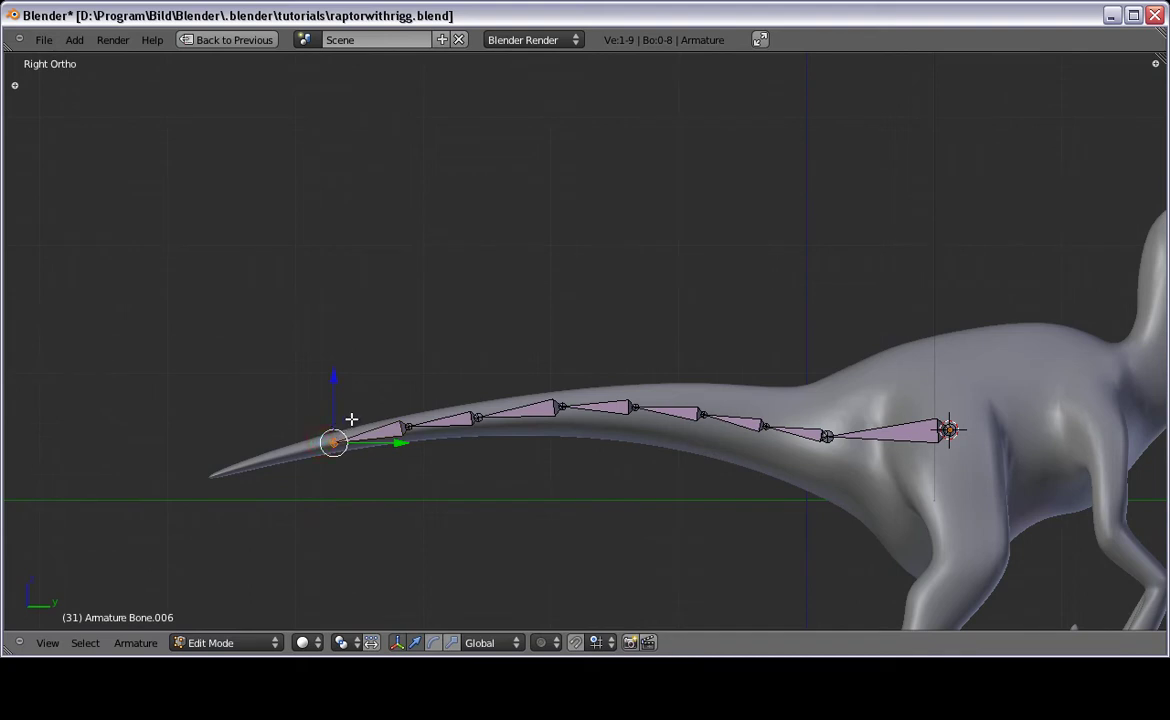
key("e")
left_click(271, 439)
key("e")
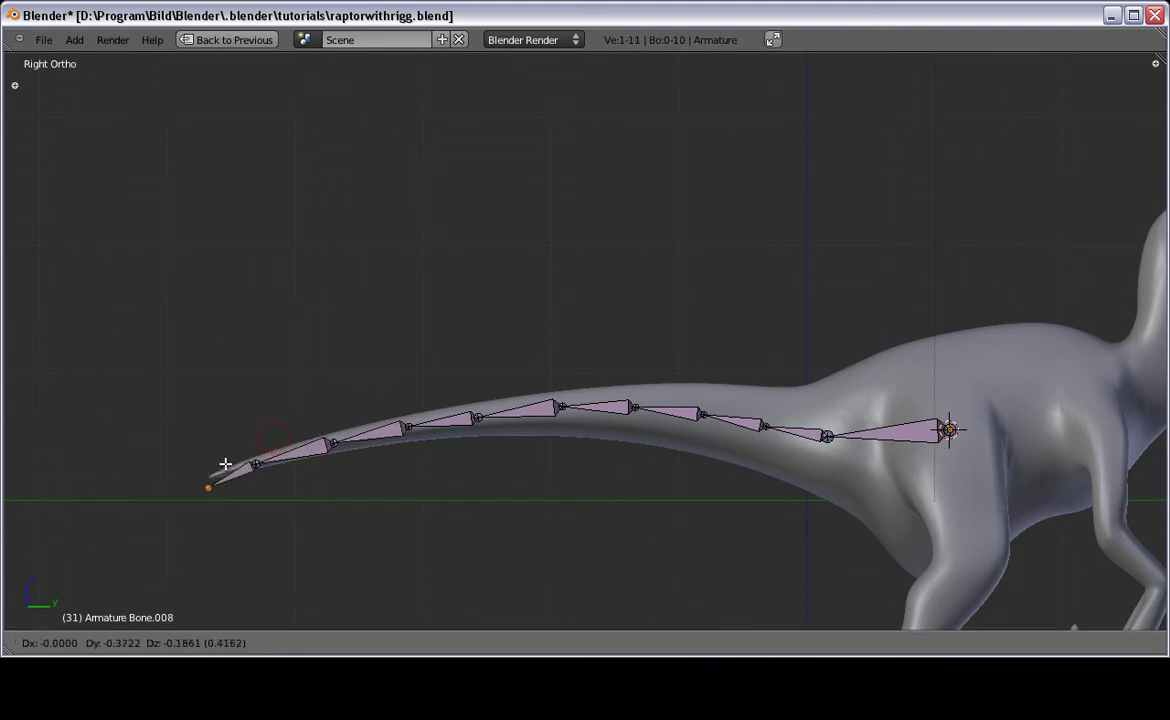
left_click(227, 452)
Step: Place the 3D cursor above the raptor's back and select the hip bone's base joint
middle_click_drag(684, 392, 213, 436, "shift")
left_click(303, 302)
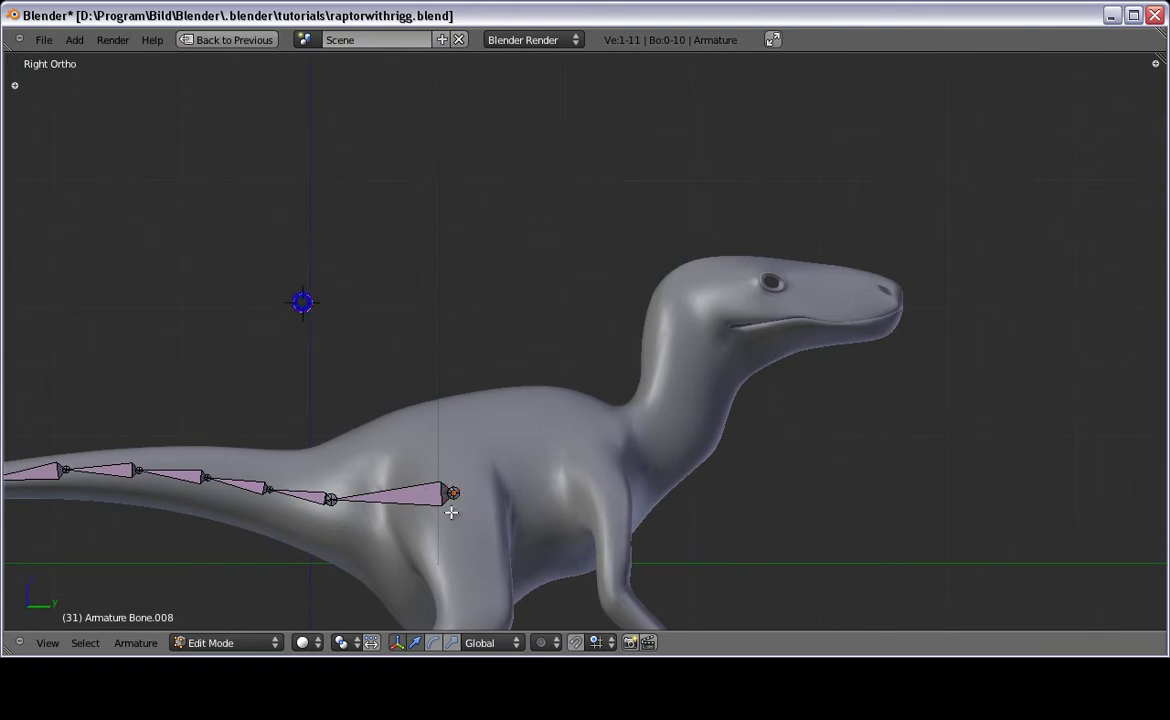
right_click(454, 489)
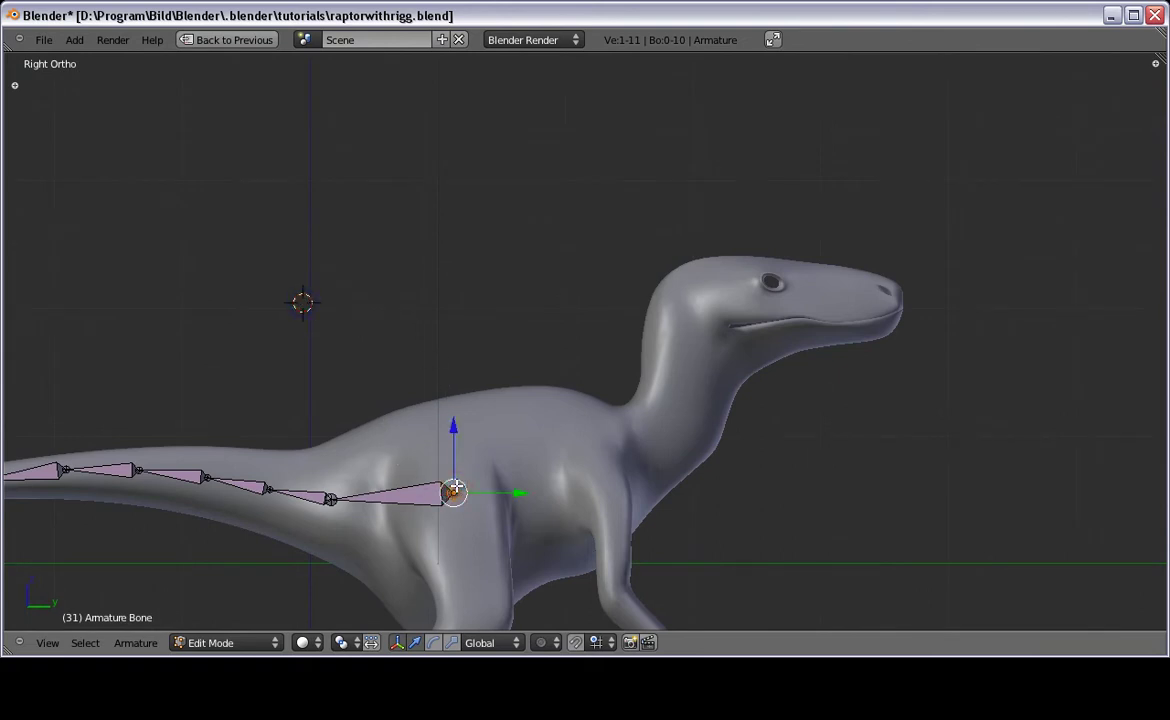
scroll(430, 488, "down", 2)
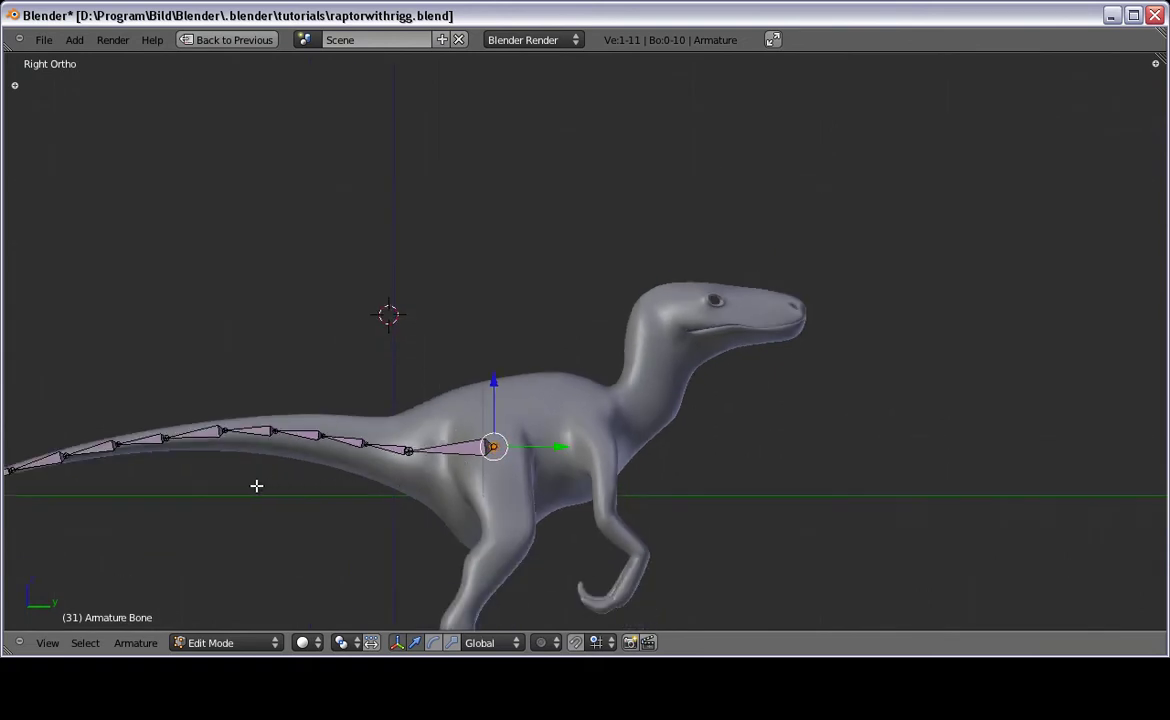
middle_click_drag(256, 486, 353, 467, "shift")
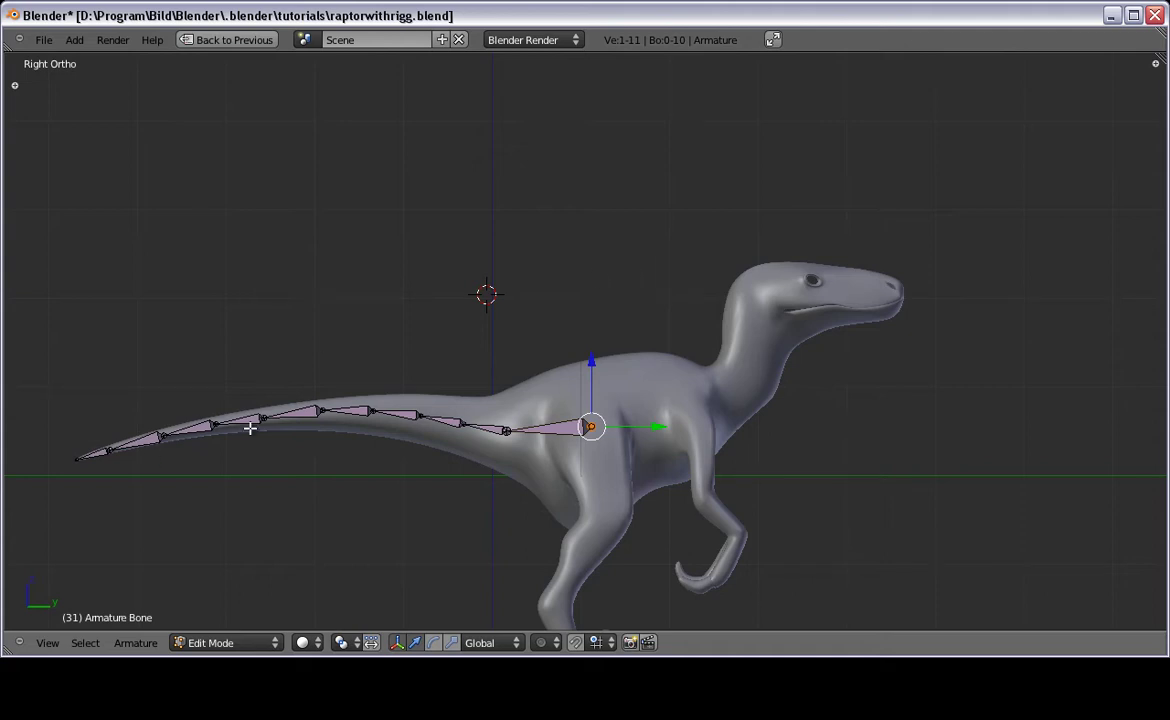
Step: Switch to Pose Mode and try rotating a mid-tail bone twice, cancelling both rotations
key("ctrl+Tab")
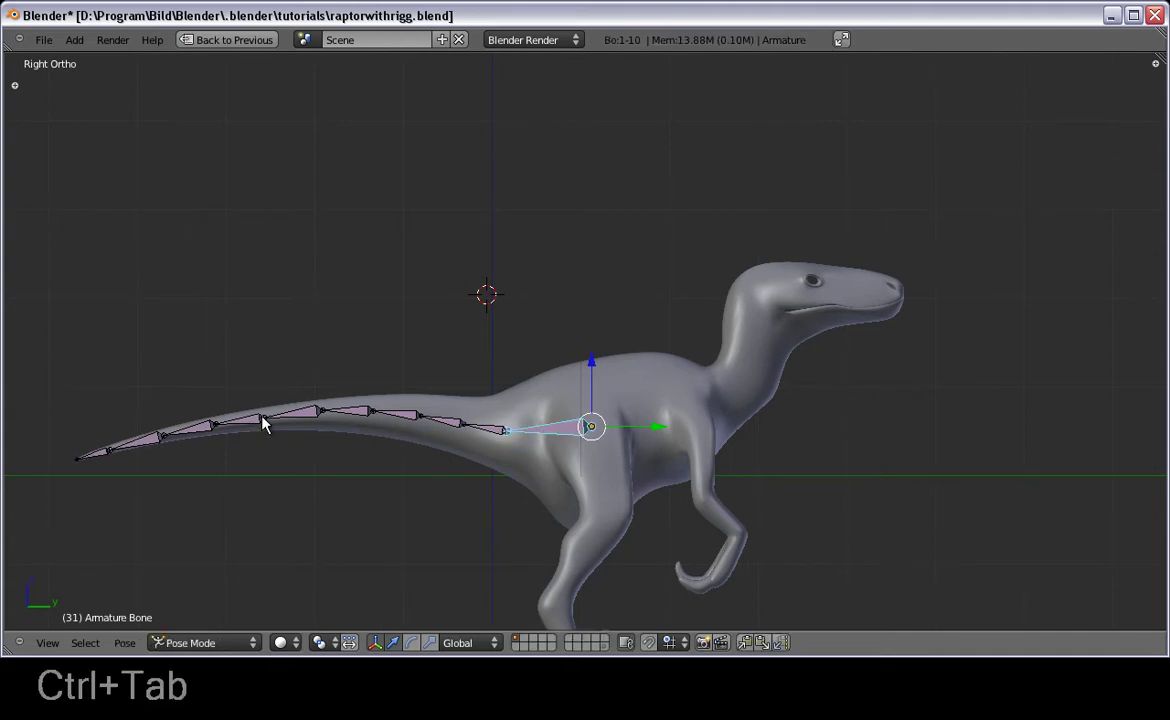
right_click(242, 424)
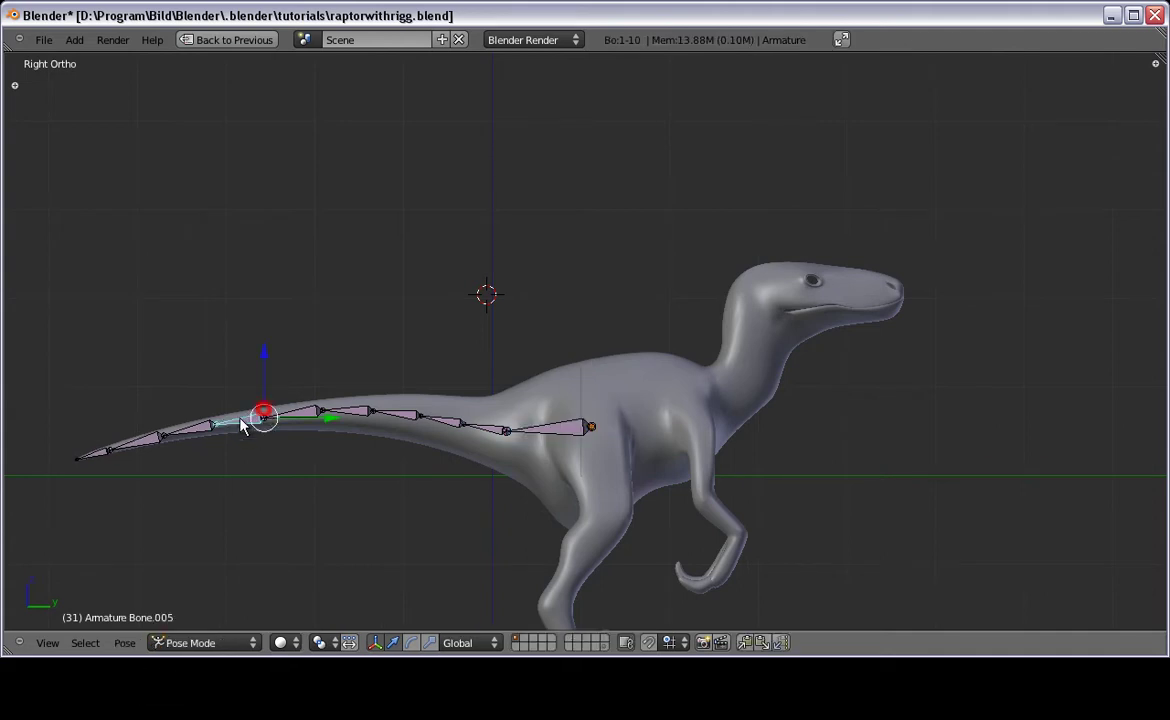
right_click(360, 413)
key("r")
right_click(476, 405)
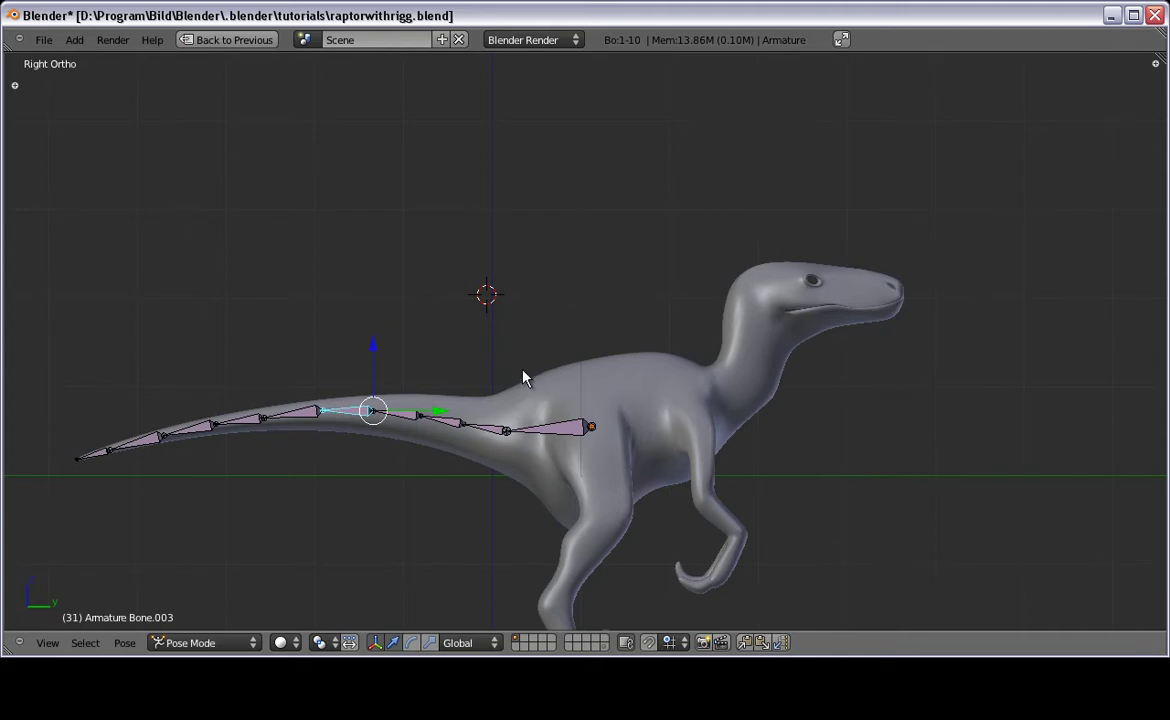
key("r")
right_click(200, 440)
Step: Try rotating the hip bone and the second-to-last tail bone, cancelling each rotation
right_click(545, 428)
key("r")
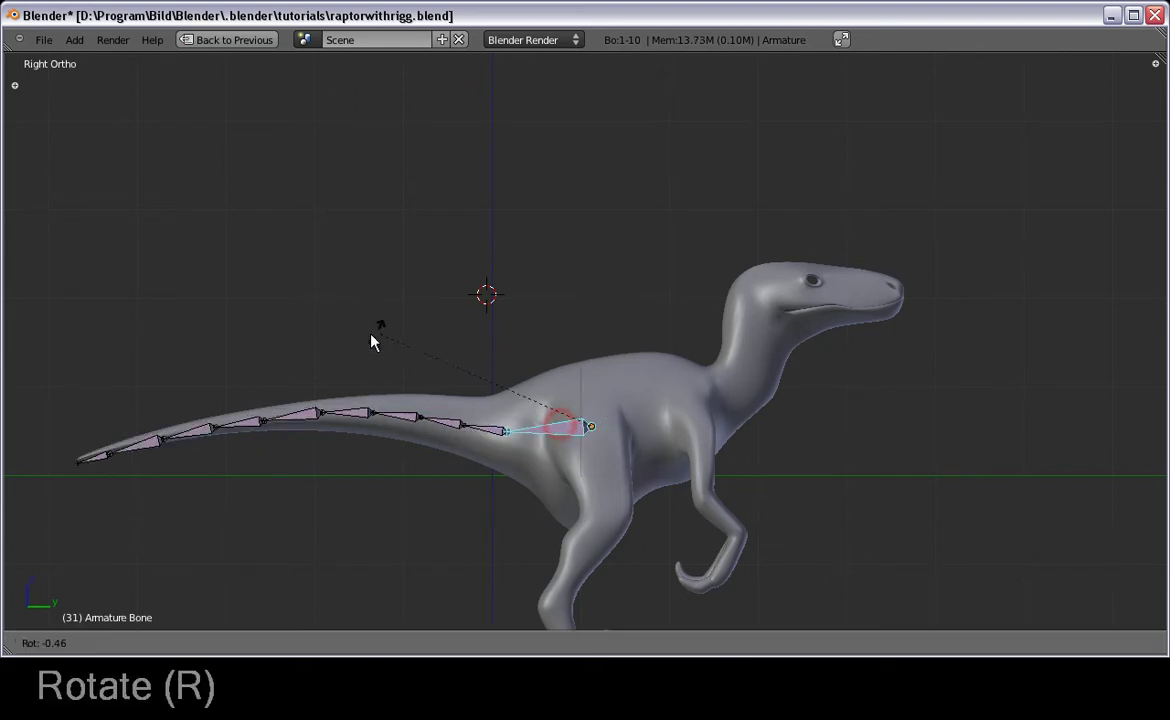
right_click(410, 222)
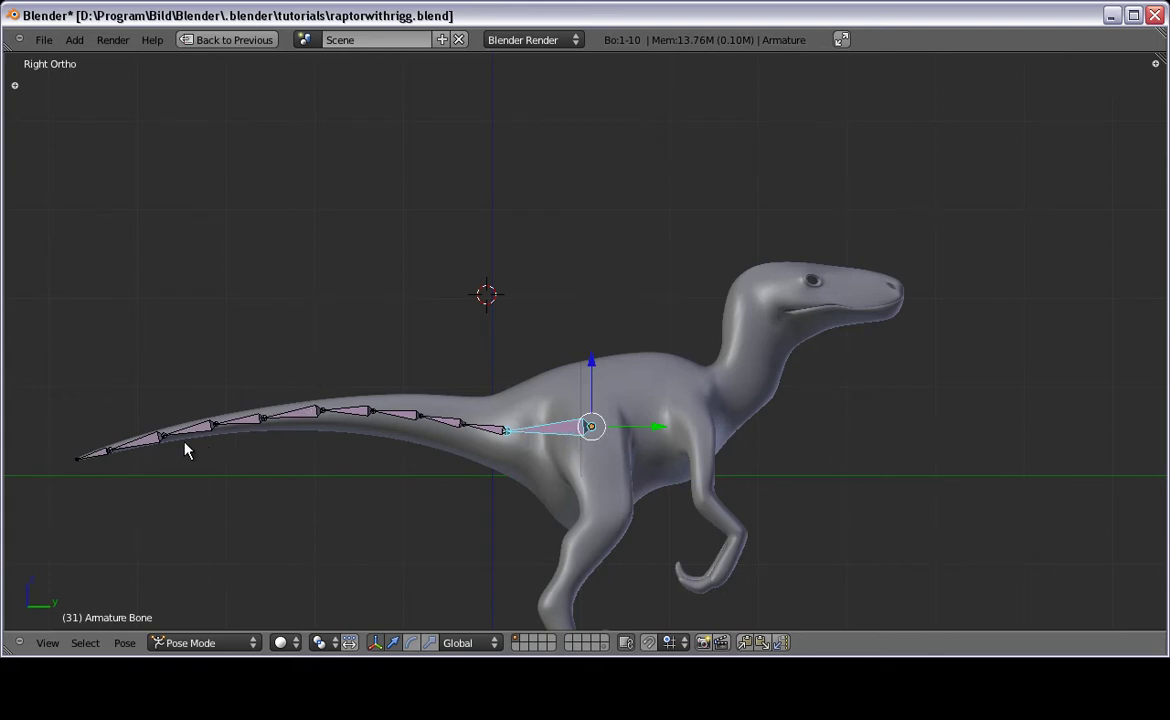
right_click(130, 448)
key("r")
right_click(204, 352)
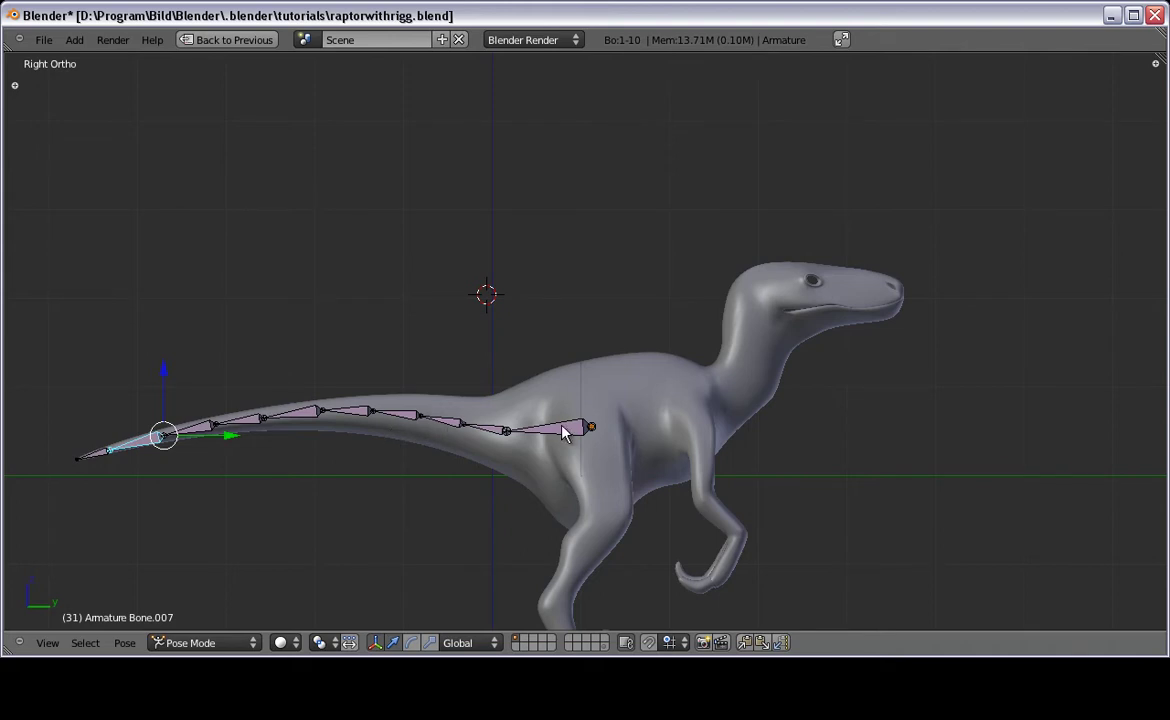
Step: In Edit Mode, extrude two bones forward from the hip bone's base to the shoulder and lower the last tip slightly
key("ctrl+Tab")
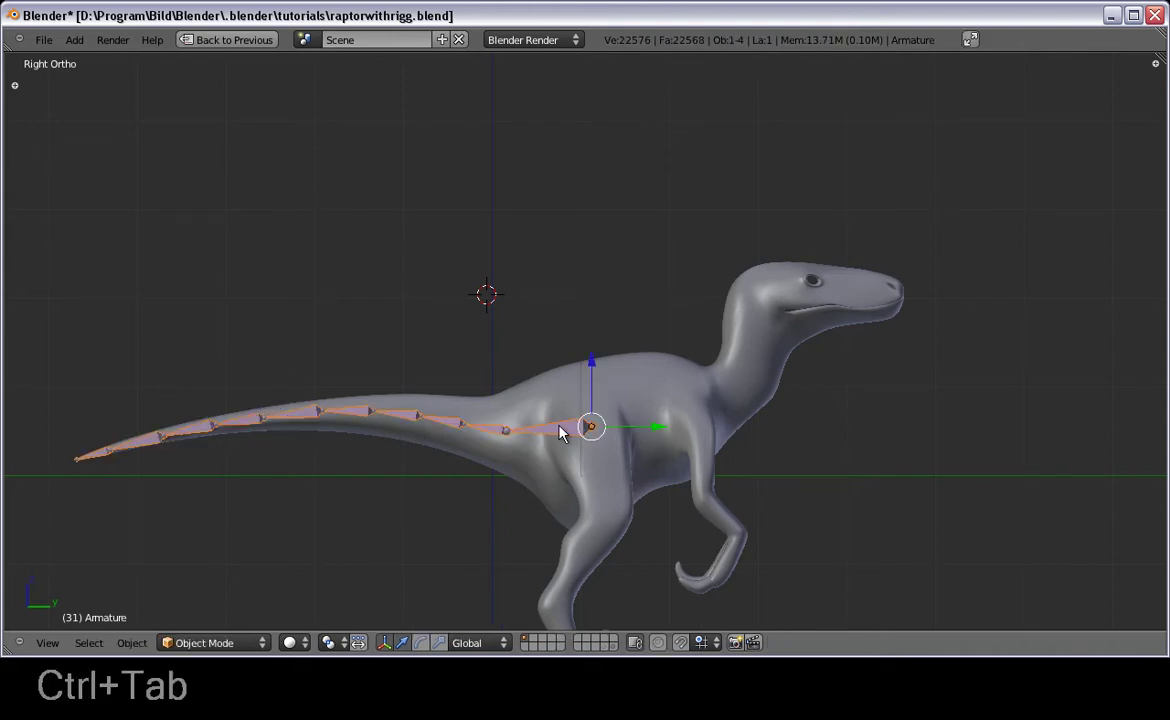
key("Tab")
right_click(595, 427)
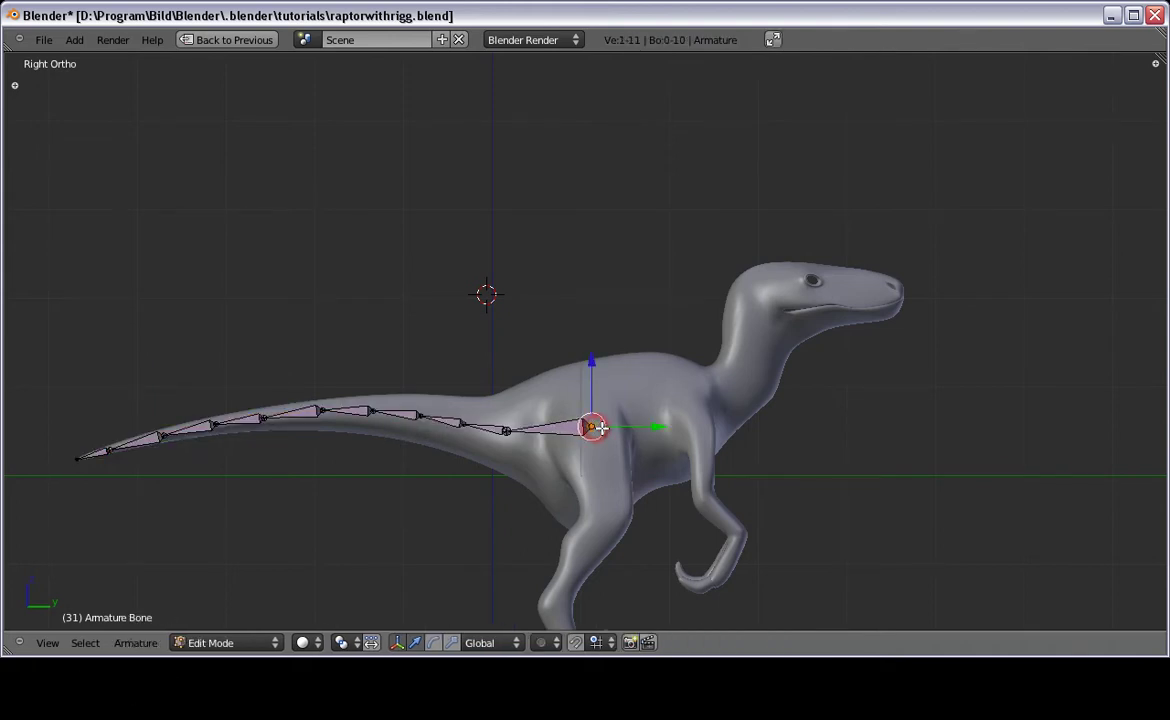
middle_click_drag(598, 428, 478, 420, "shift")
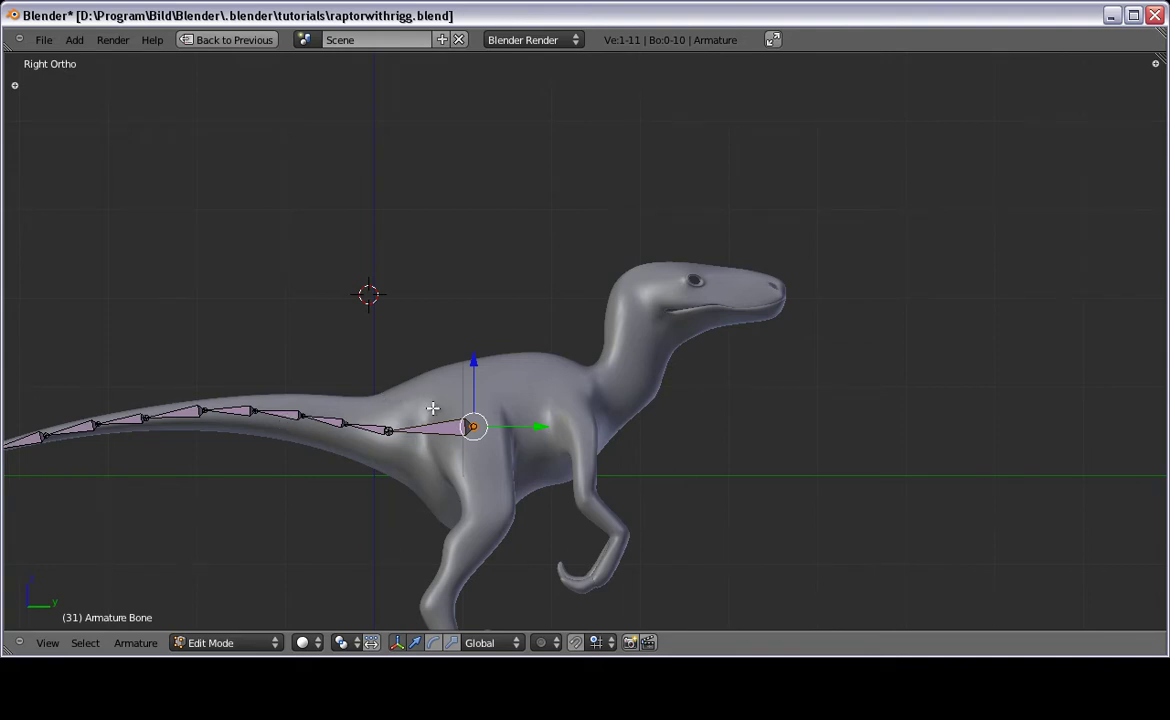
key("e")
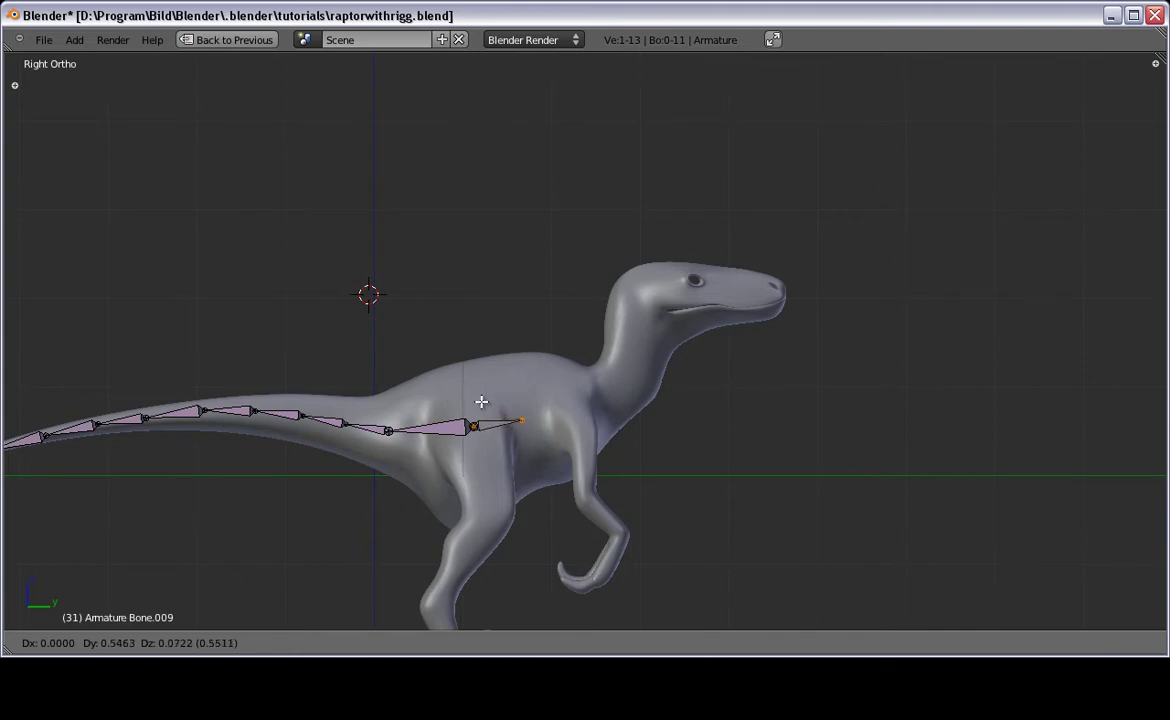
left_click(480, 398)
key("e")
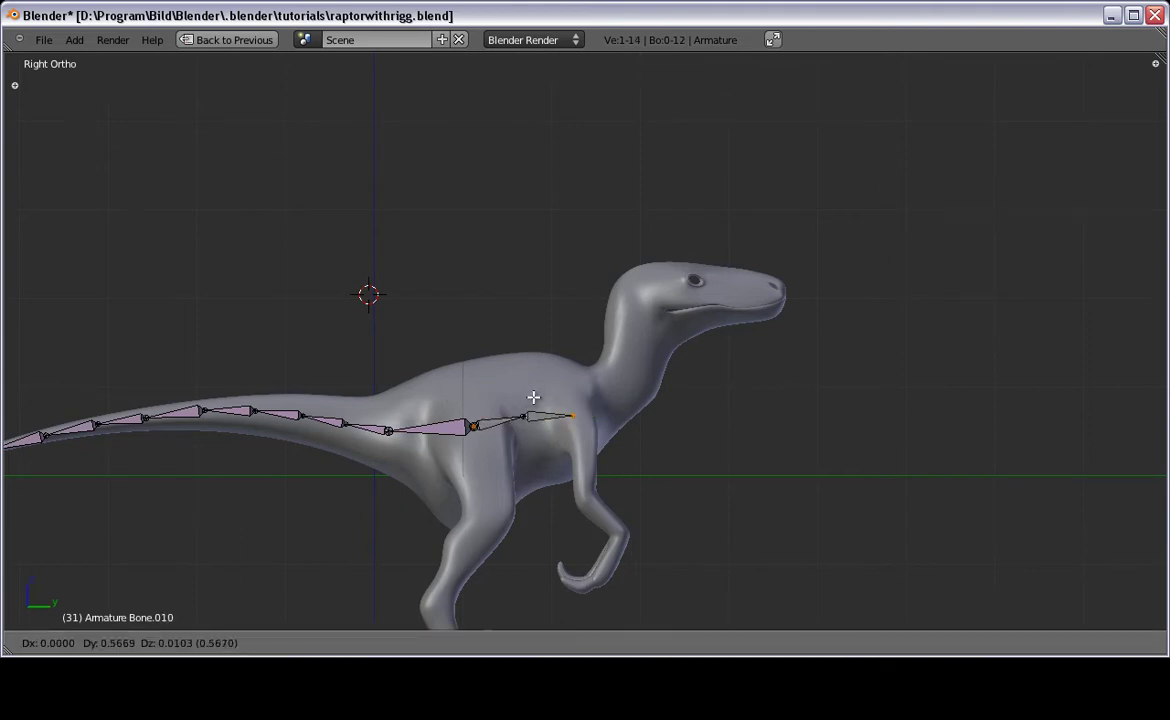
left_click(527, 397)
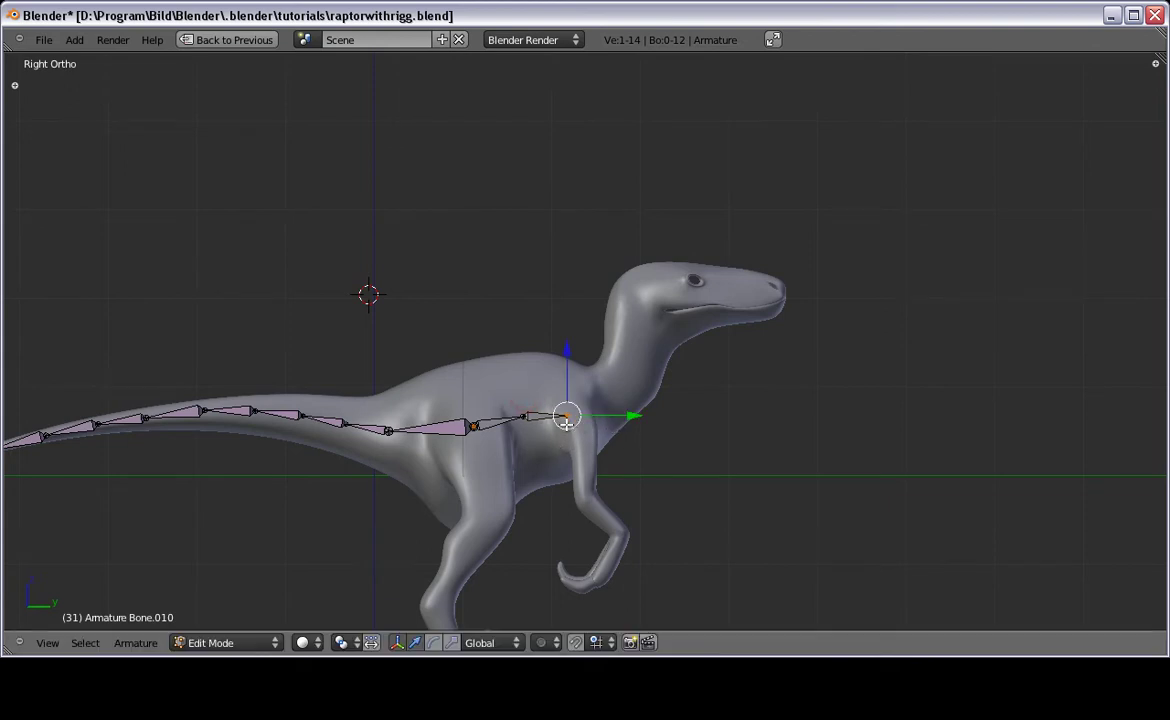
key("g")
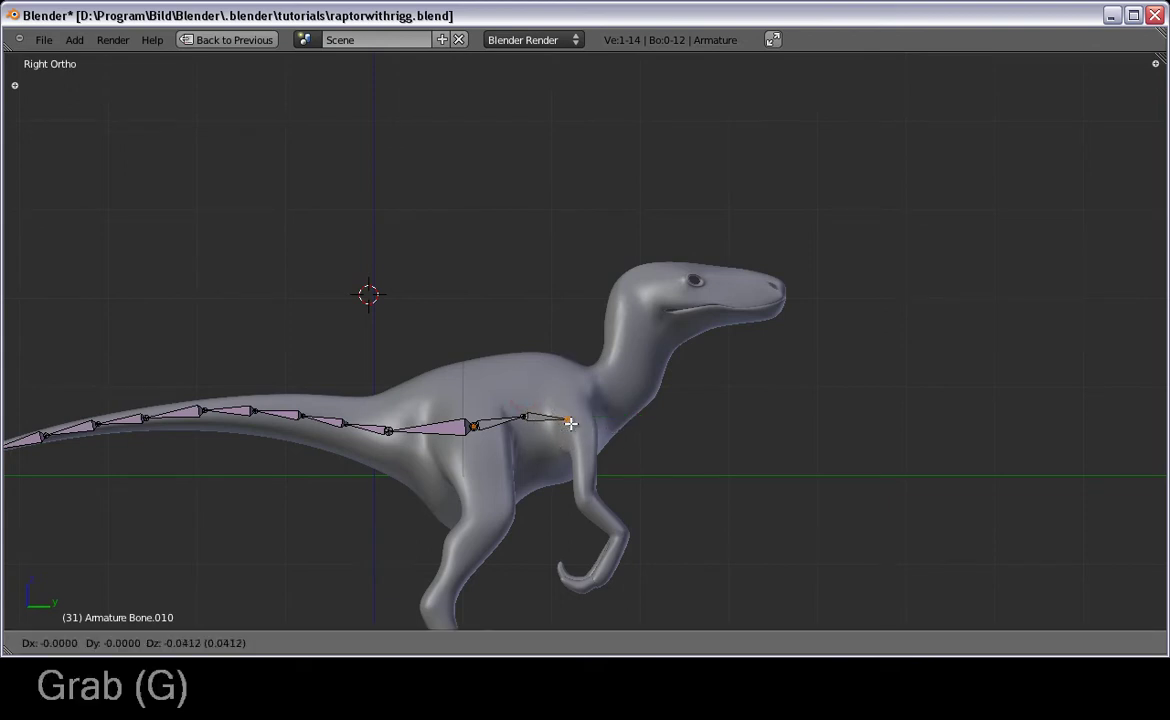
left_click(575, 423)
Step: Extrude four short bones up the neck from the shoulder joint, plus a bone about 0.8 units long to the top of the head
key("e")
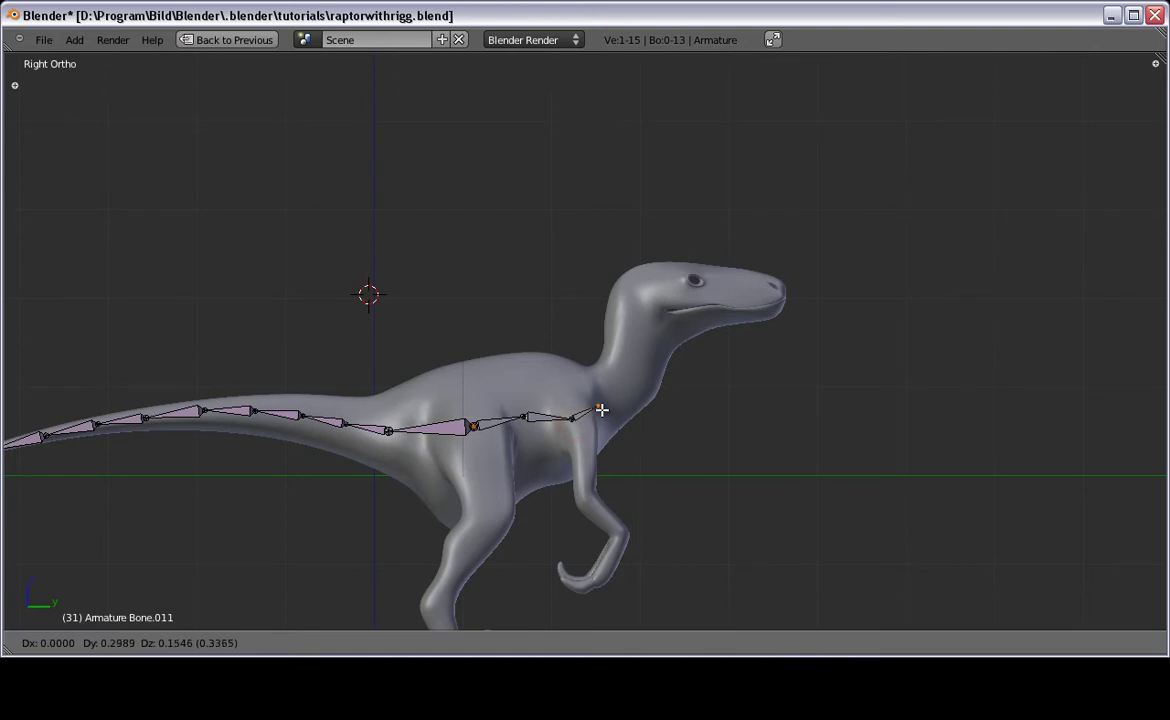
left_click(601, 406)
key("e")
left_click(634, 385)
key("e")
left_click(640, 357)
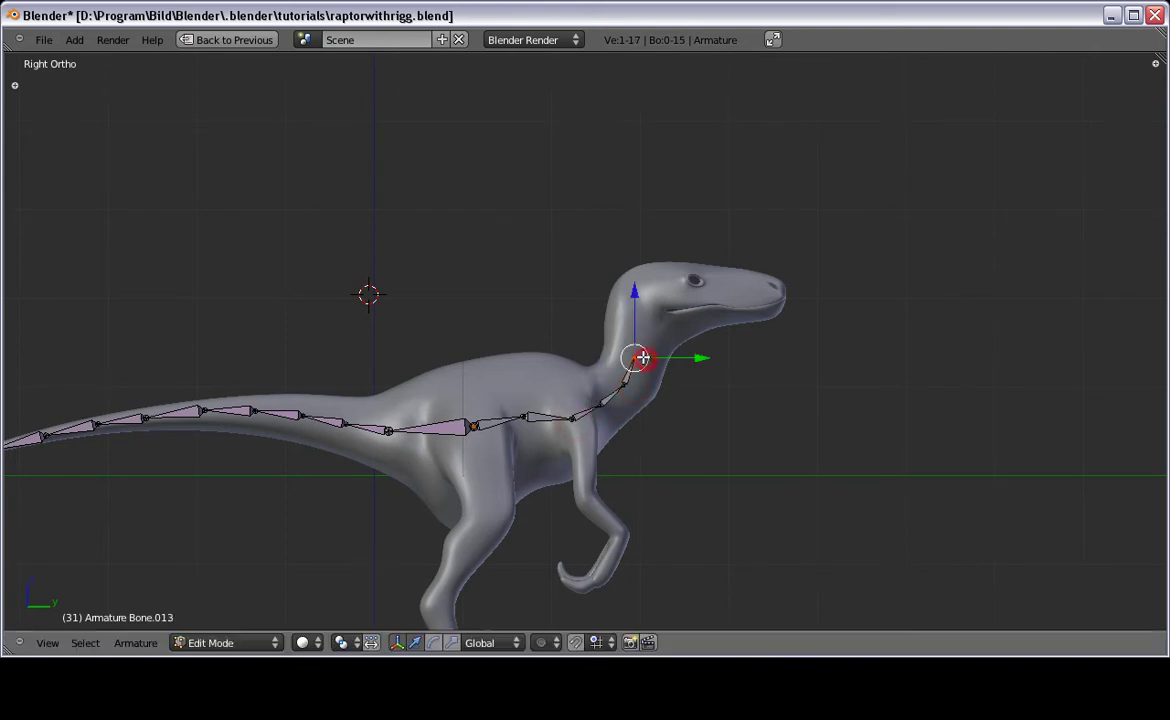
key("e")
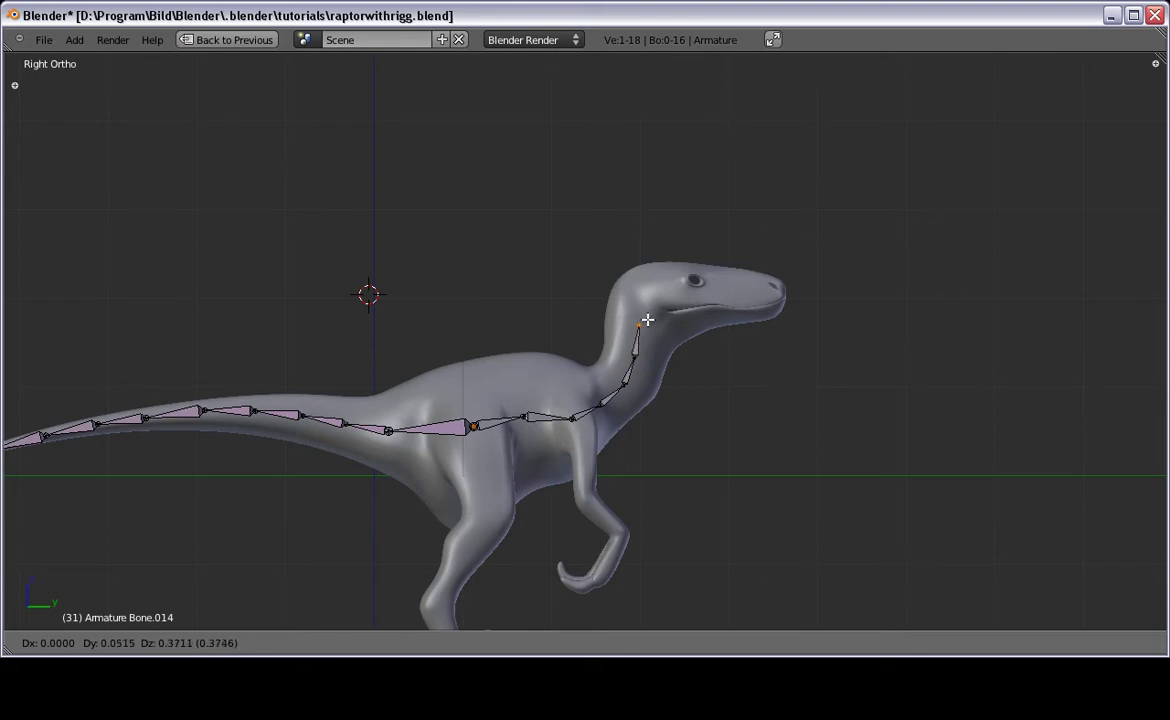
left_click(645, 320)
key("e")
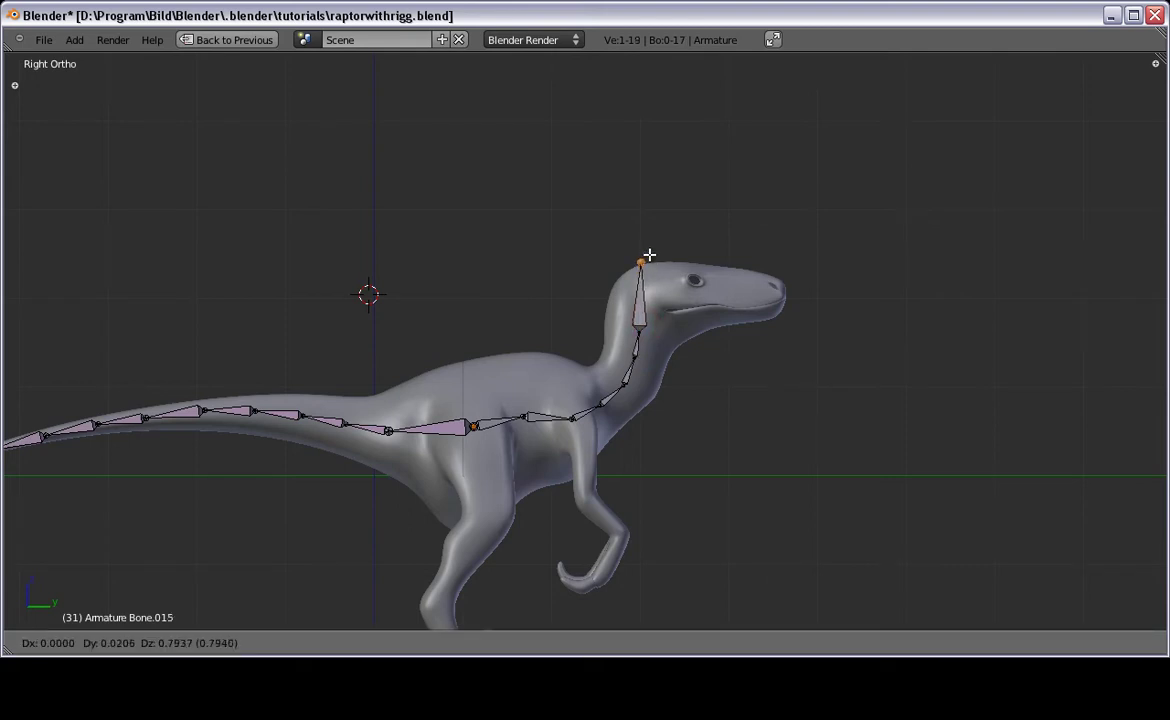
left_click(649, 256)
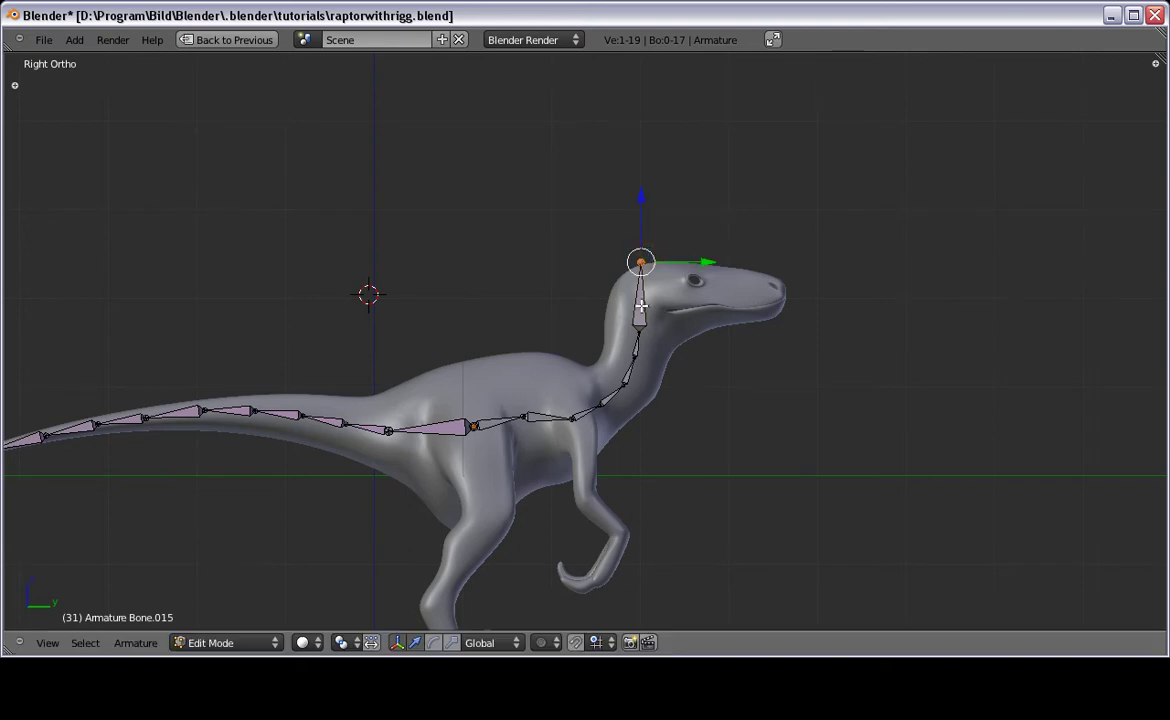
Step: Duplicate the upright head bone in place
right_click(641, 303)
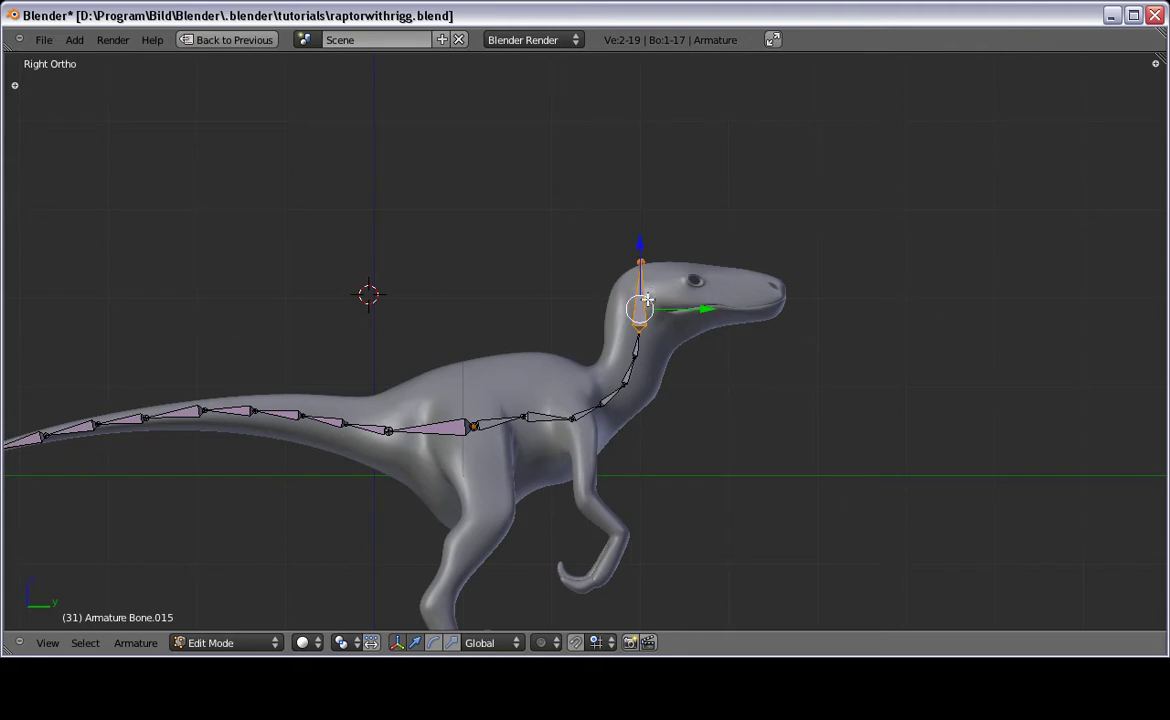
key("shift+d")
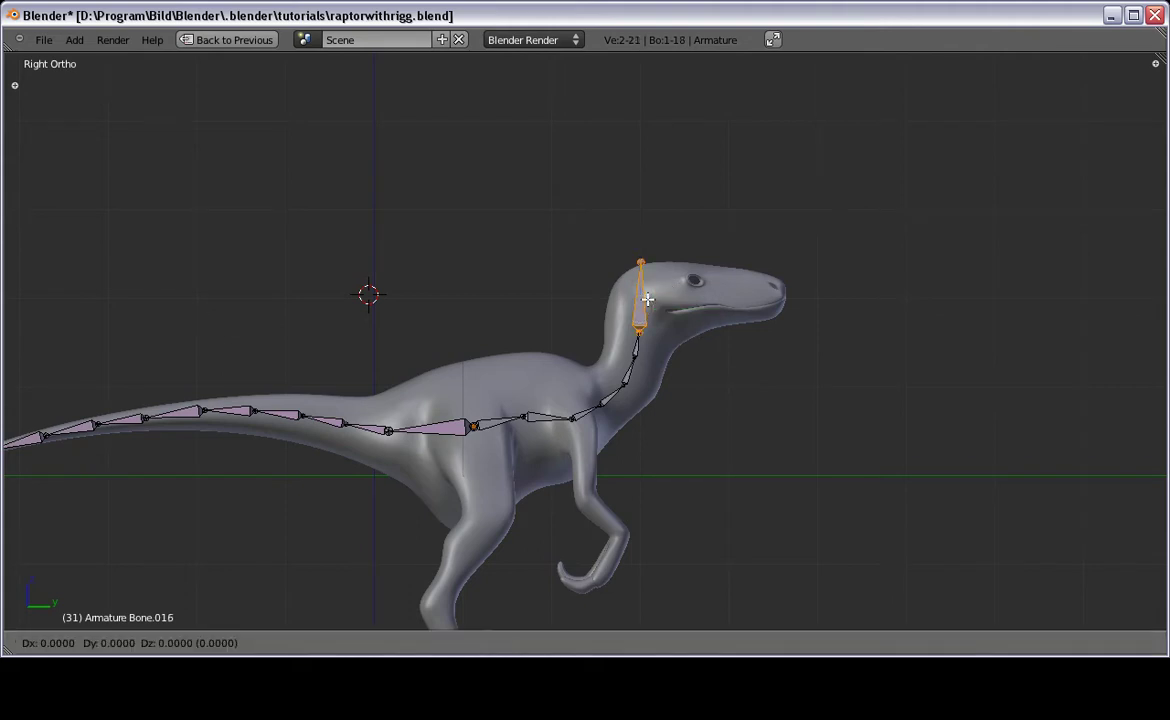
right_click(648, 299)
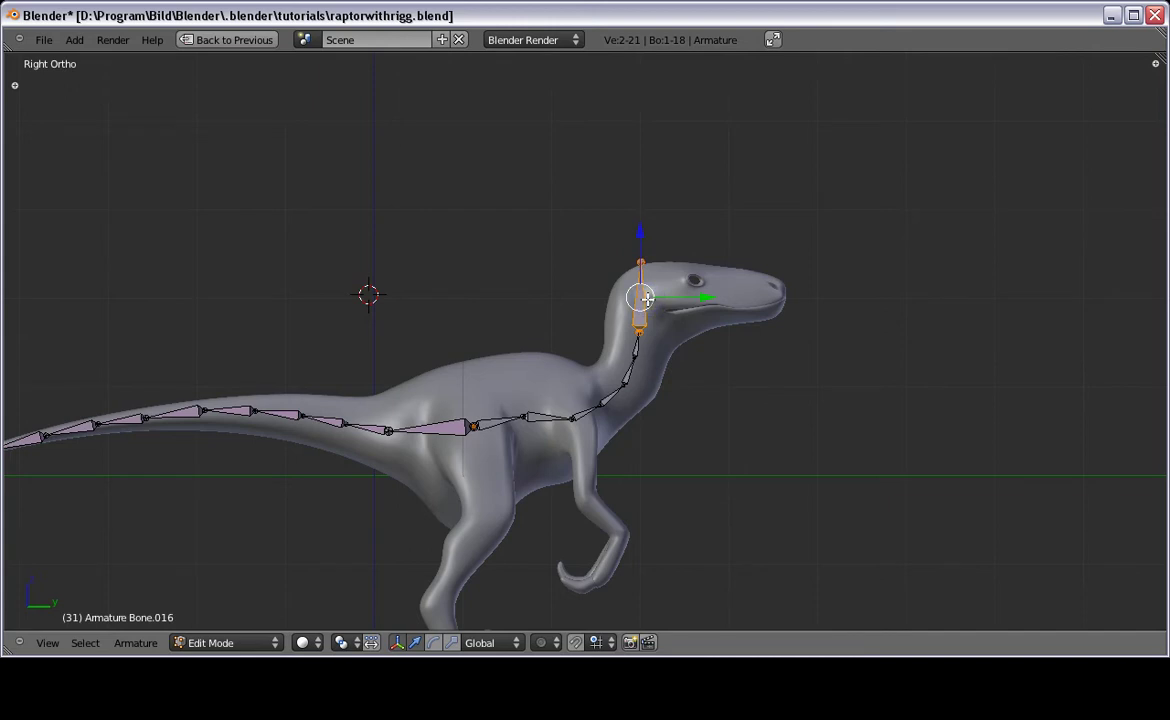
Step: Rotate the duplicated head bone 90 degrees and move it forward into the skull, just below the eye
type("r90")
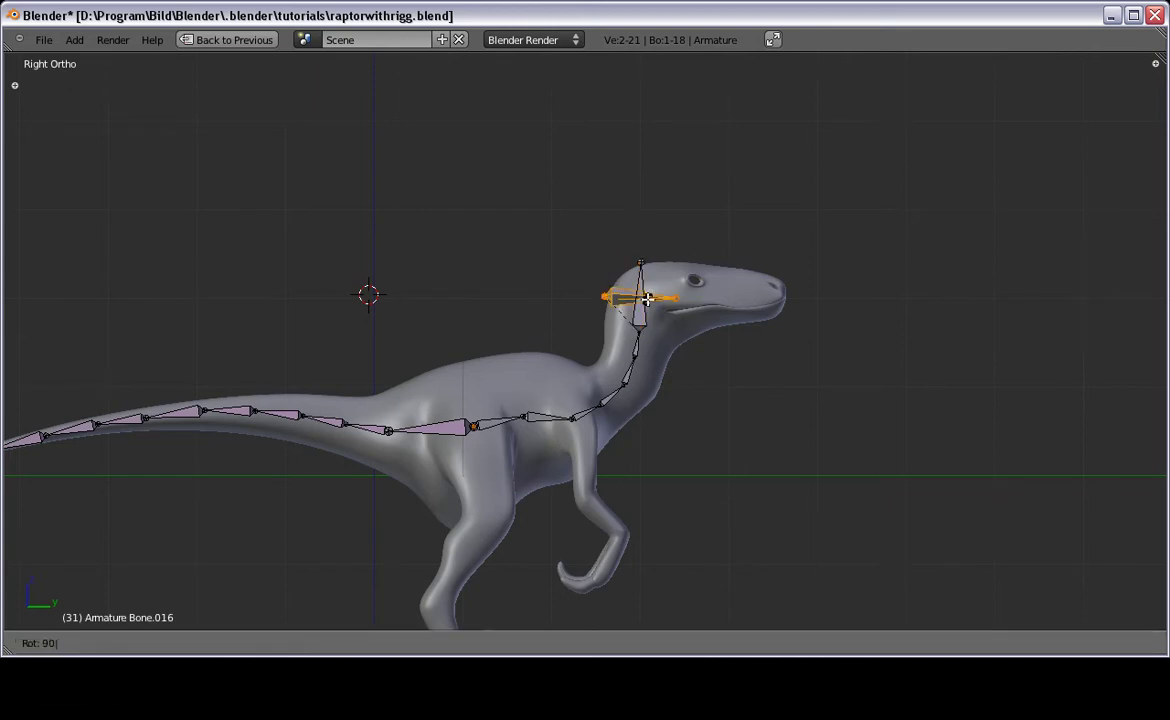
key("Return")
key("g")
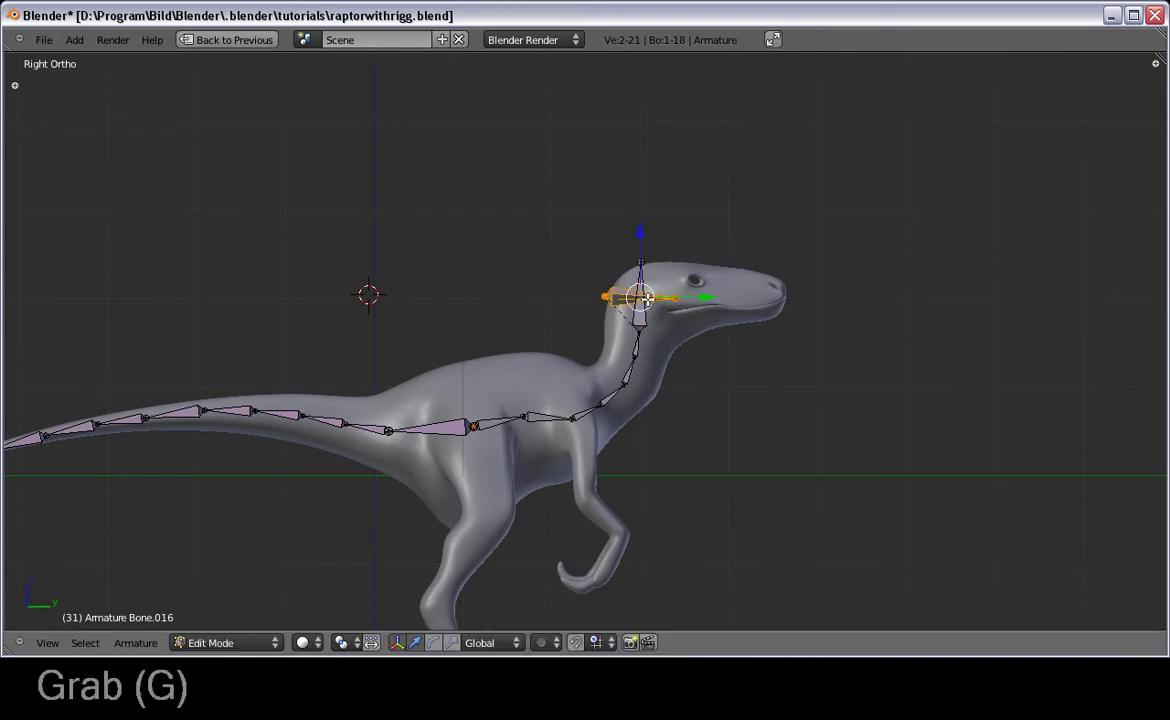
left_click(706, 287)
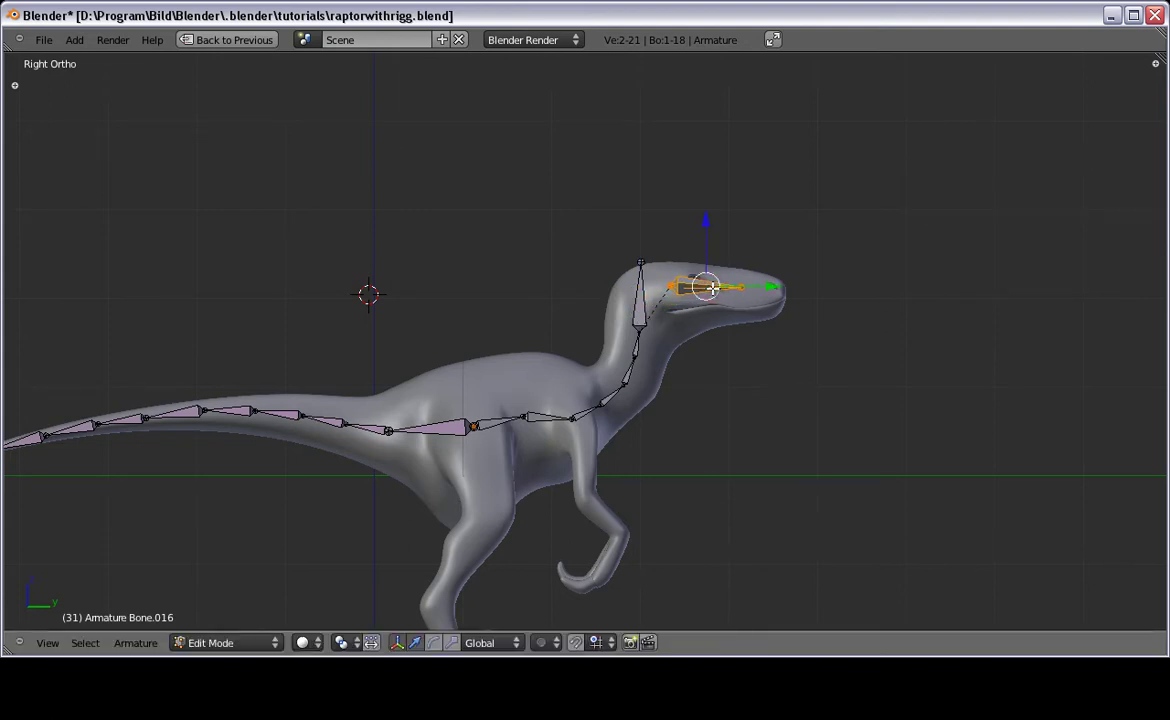
Step: Try to clear the parent of the horizontal skull bone
key("alt+p")
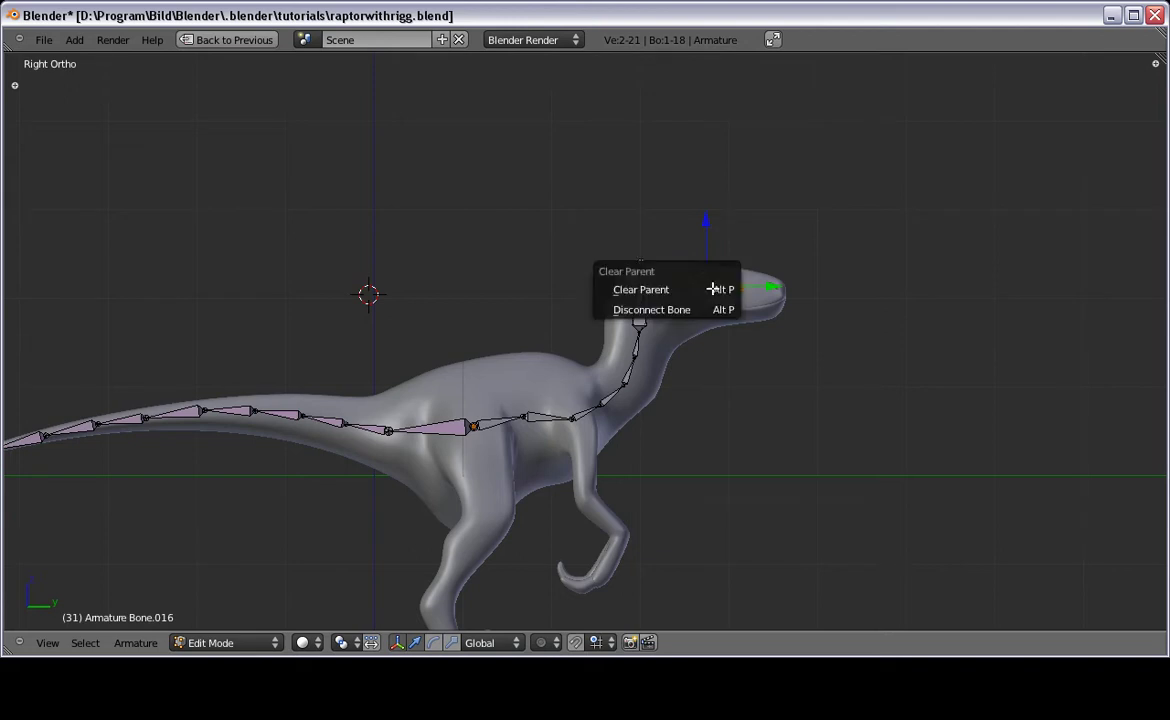
left_click(710, 288)
scroll(721, 321, "up", 3)
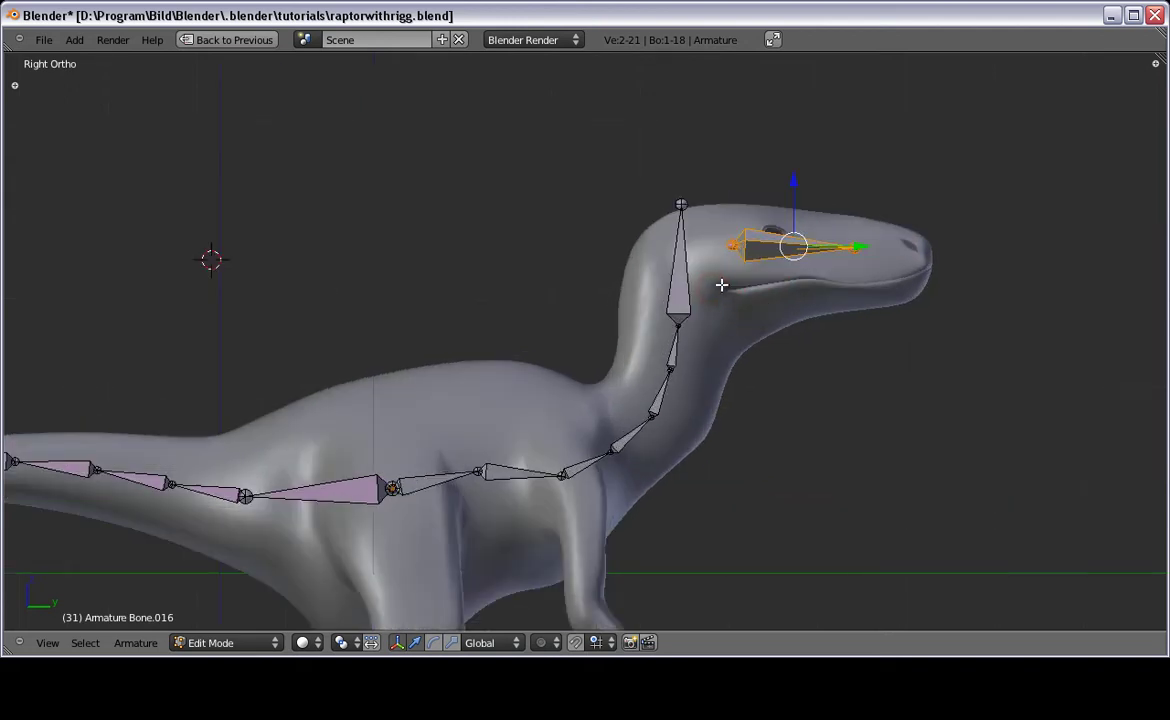
middle_click_drag(721, 282, 615, 394, "shift")
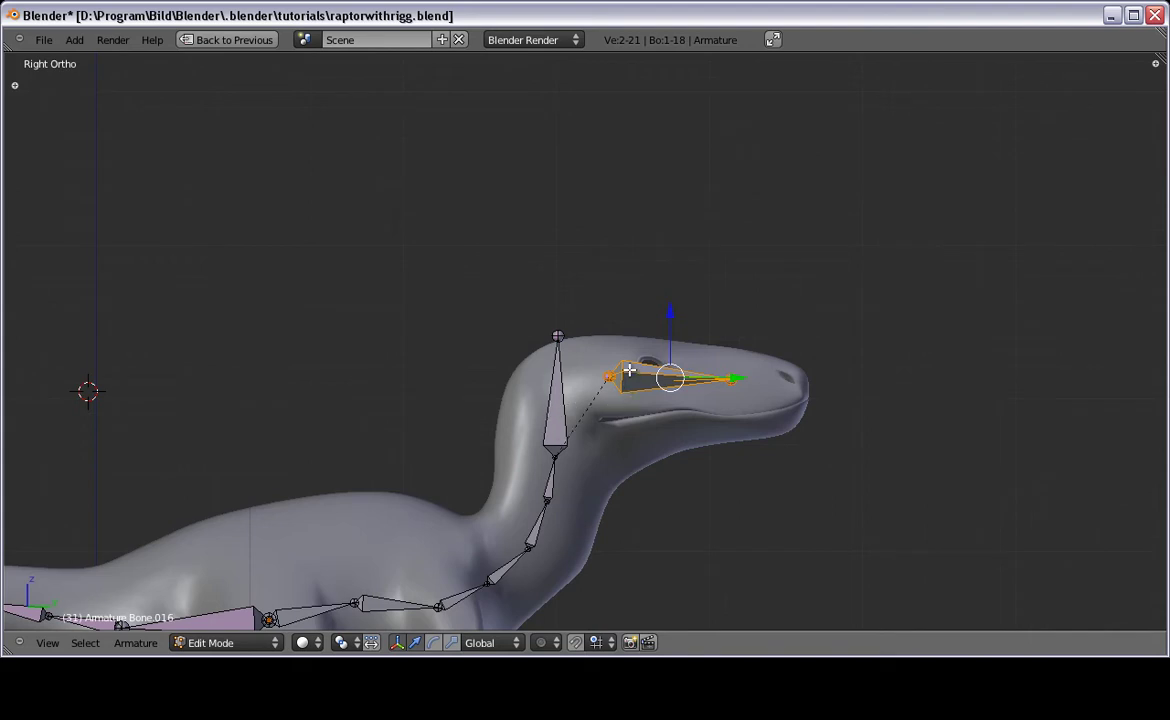
scroll(629, 370, "up", 1)
Step: In Pose Mode, try rotating the upright head bone and the topmost neck bone, cancelling each rotation
right_click(547, 398)
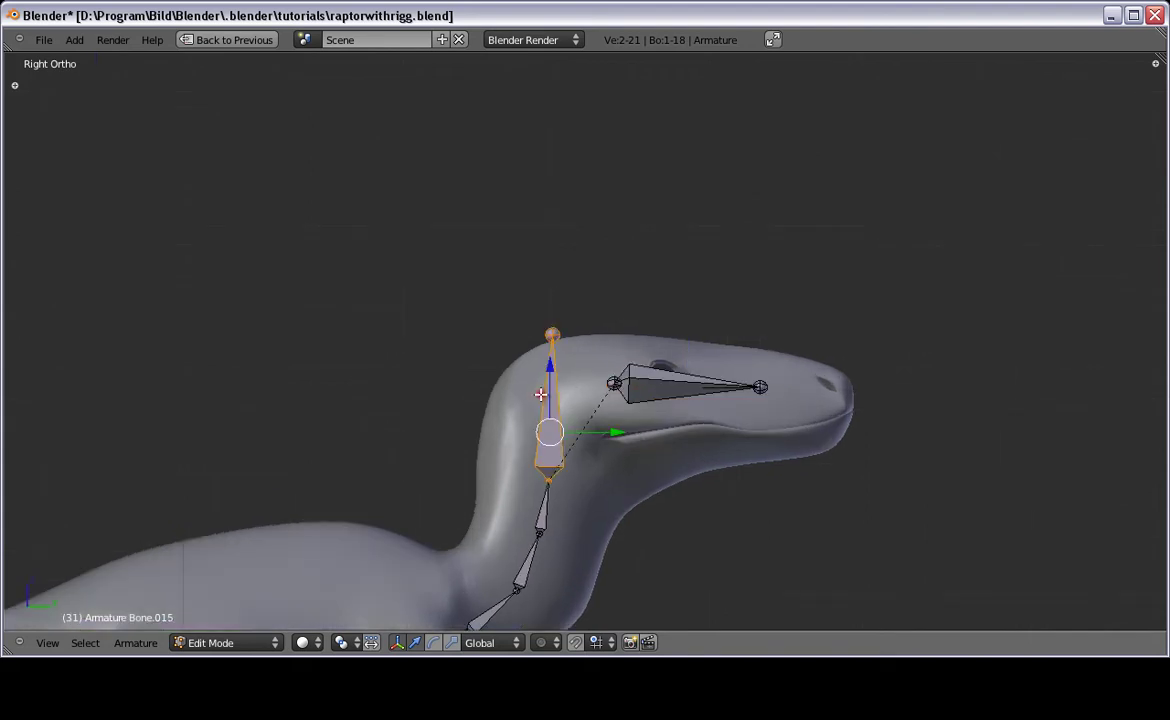
key("ctrl+Tab")
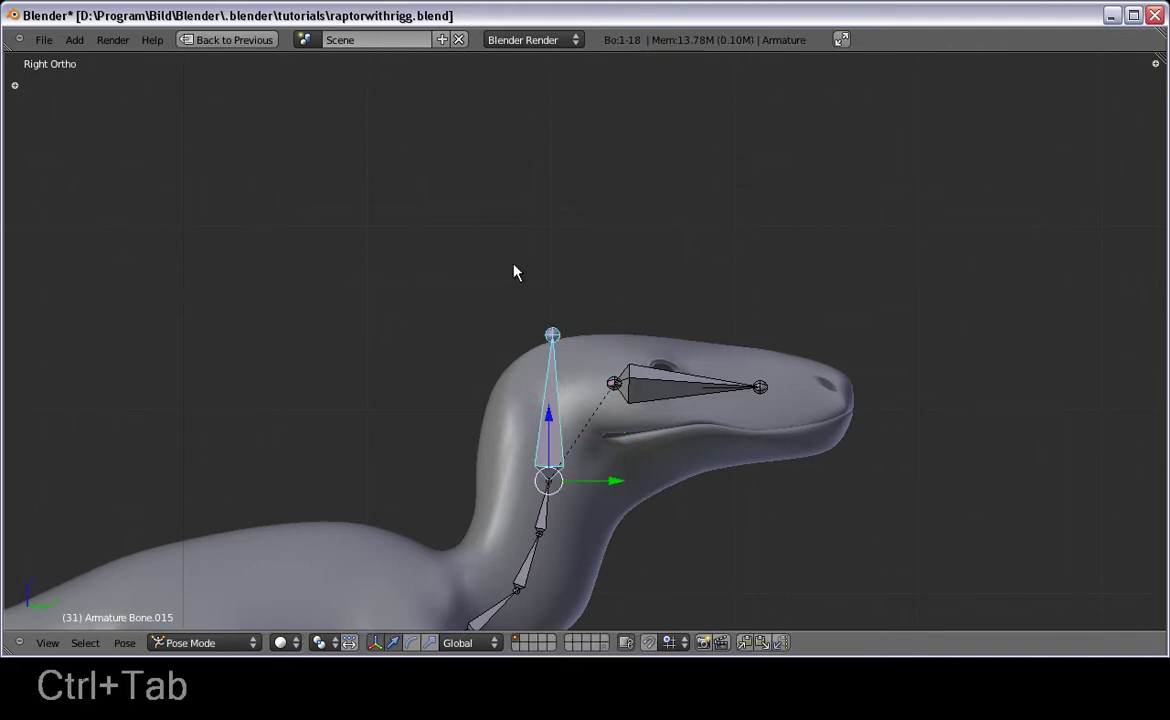
key("r")
right_click(572, 326)
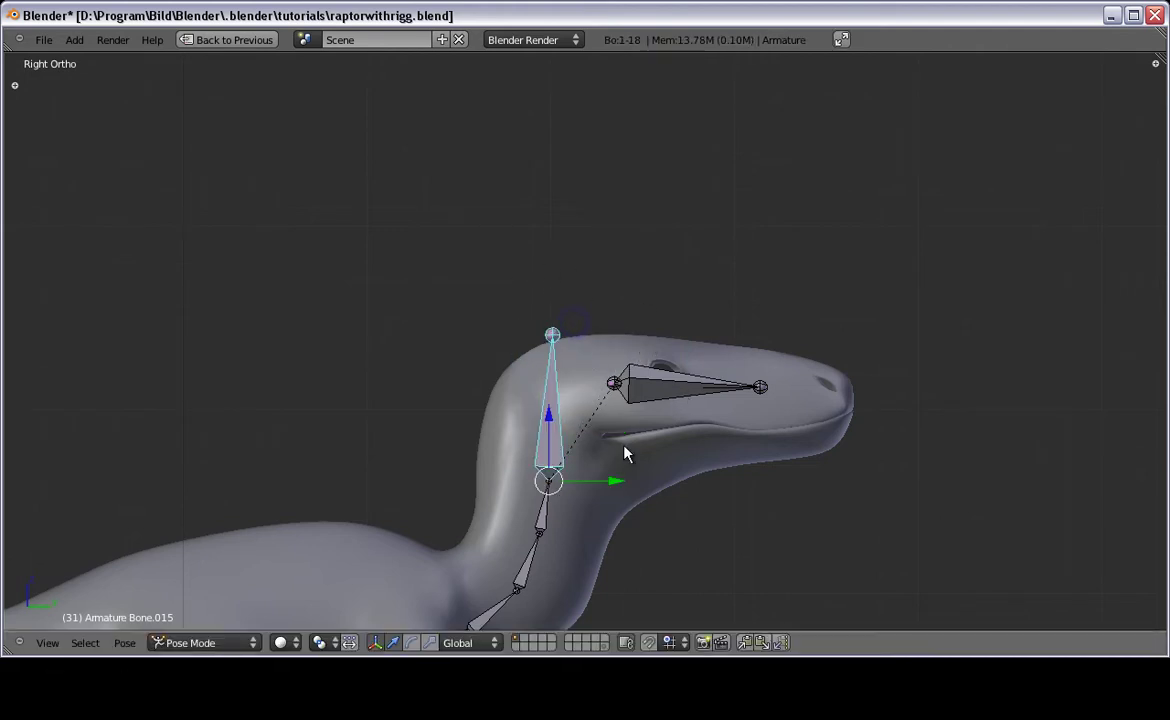
right_click(545, 500)
key("r")
right_click(473, 476)
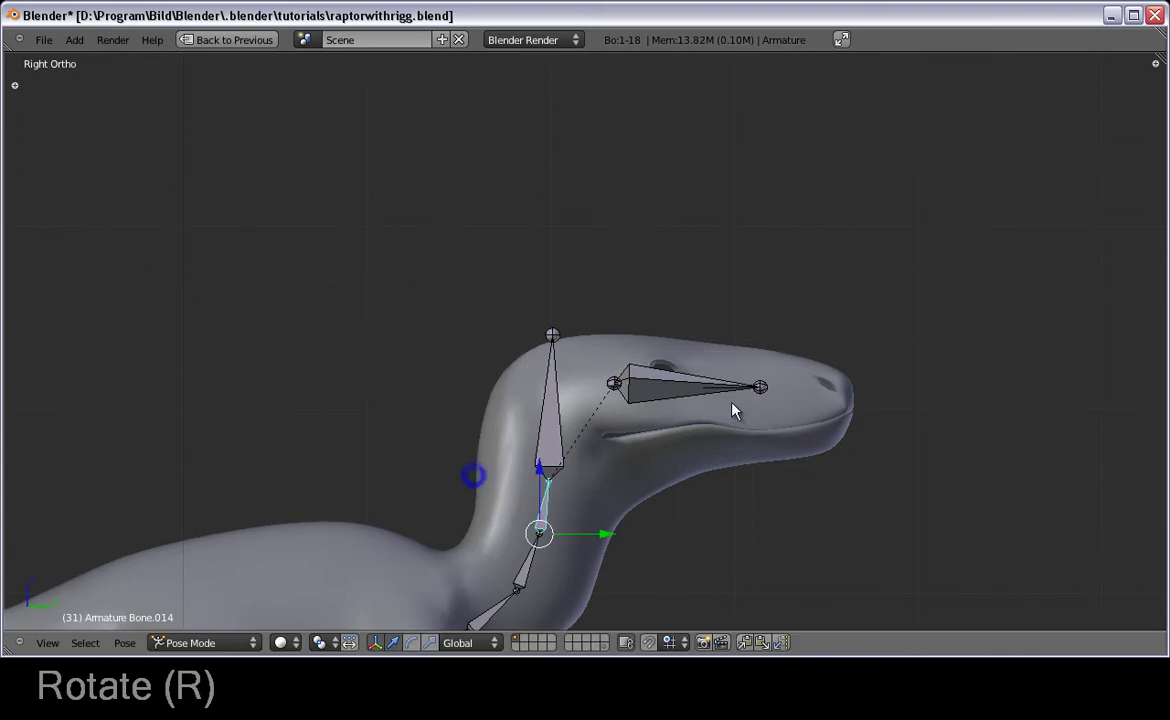
Step: In Edit Mode, clear the skull bone's parent and parent it to the upright head bone with Keep Offset
key("Tab")
right_click(650, 392)
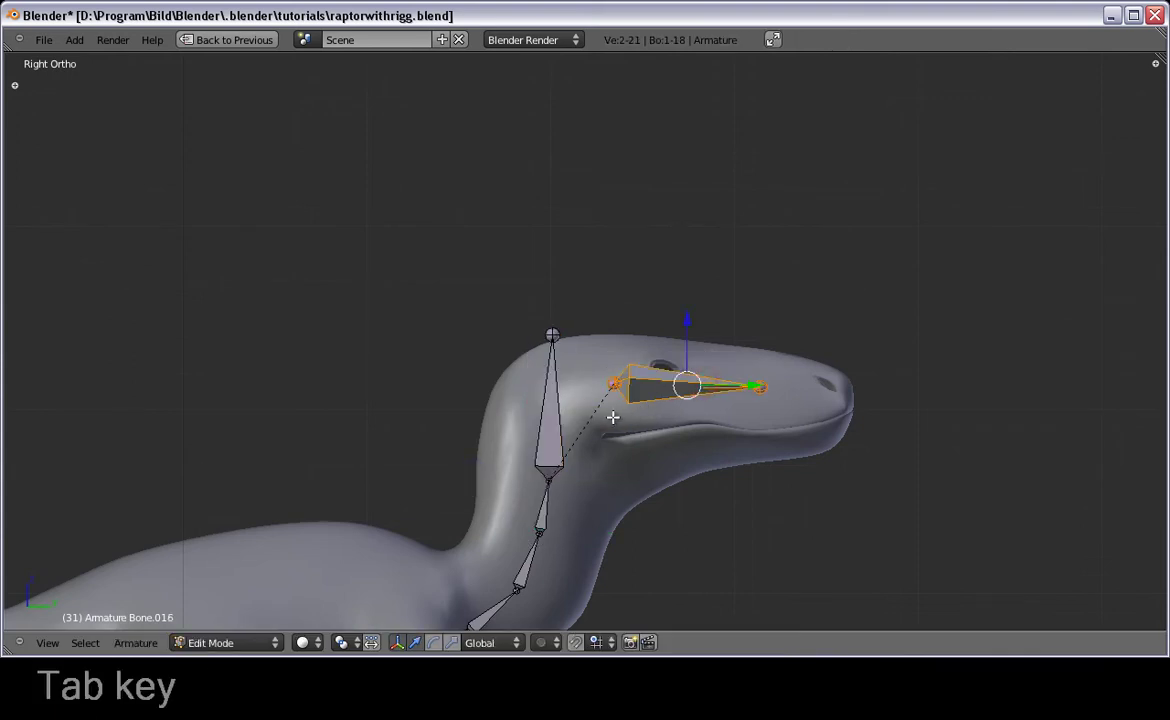
key("alt+p")
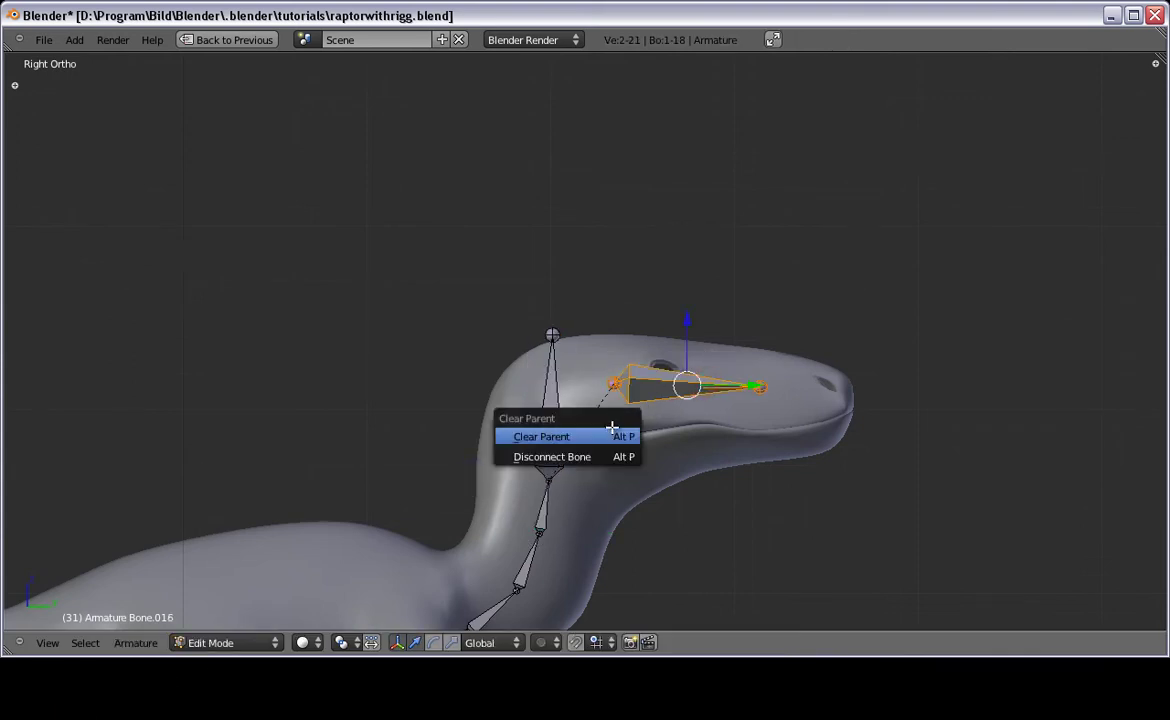
left_click(615, 432)
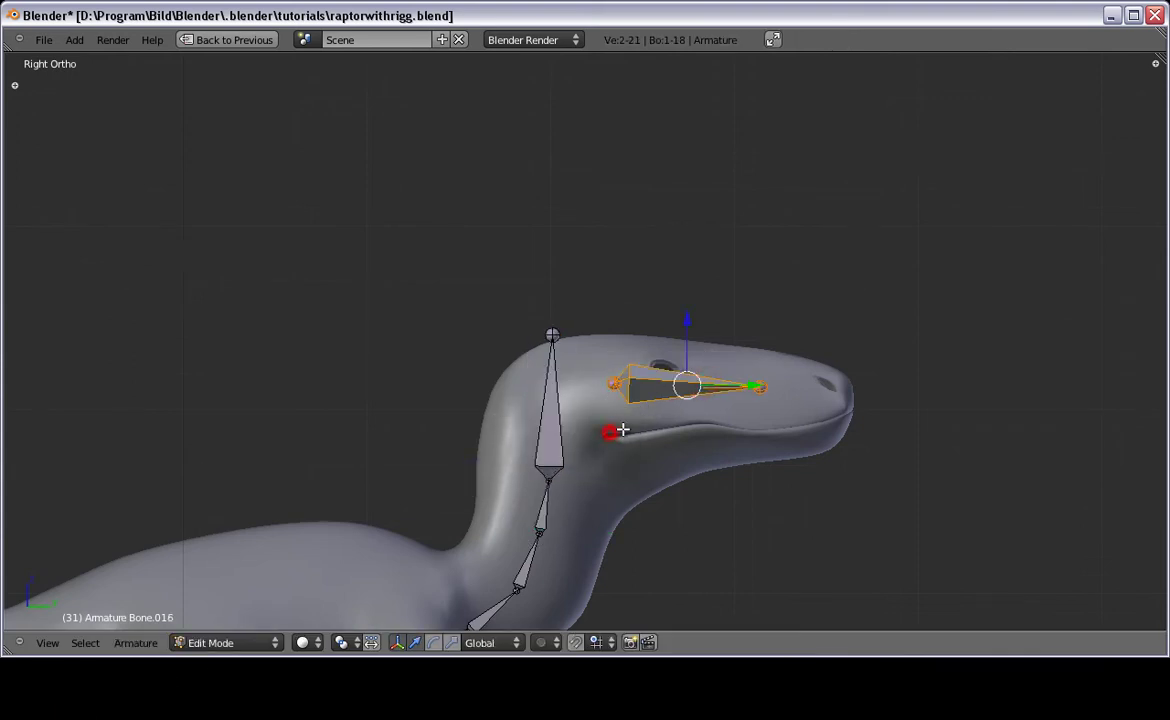
right_click(549, 411, "shift")
key("ctrl+p")
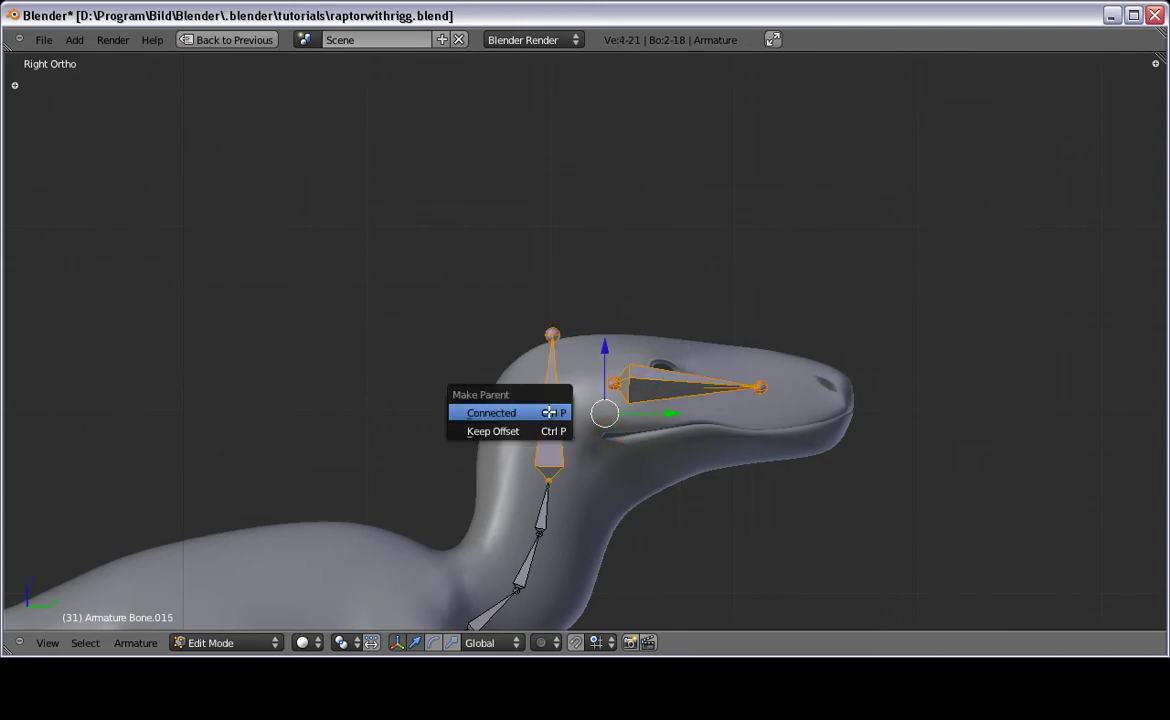
left_click(549, 413)
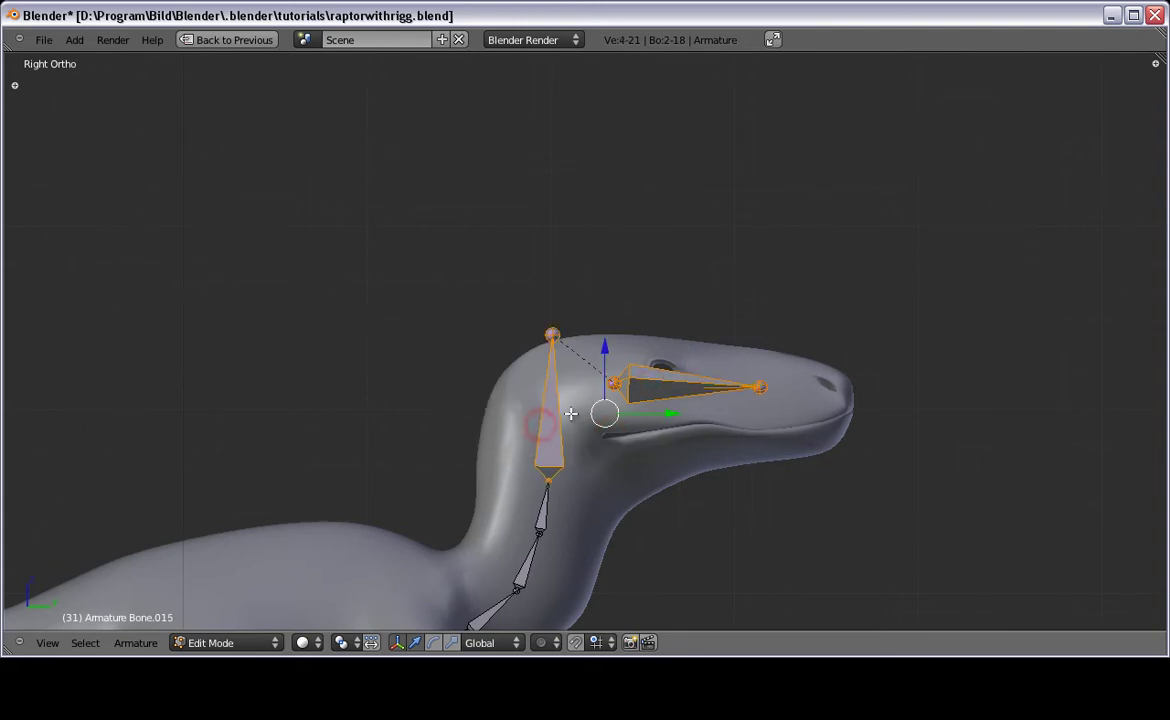
Step: Test the new parenting in Pose Mode by rotating the upright head bone several times, cancelling every rotation
right_click(502, 385)
left_click(473, 378)
key("ctrl+Tab")
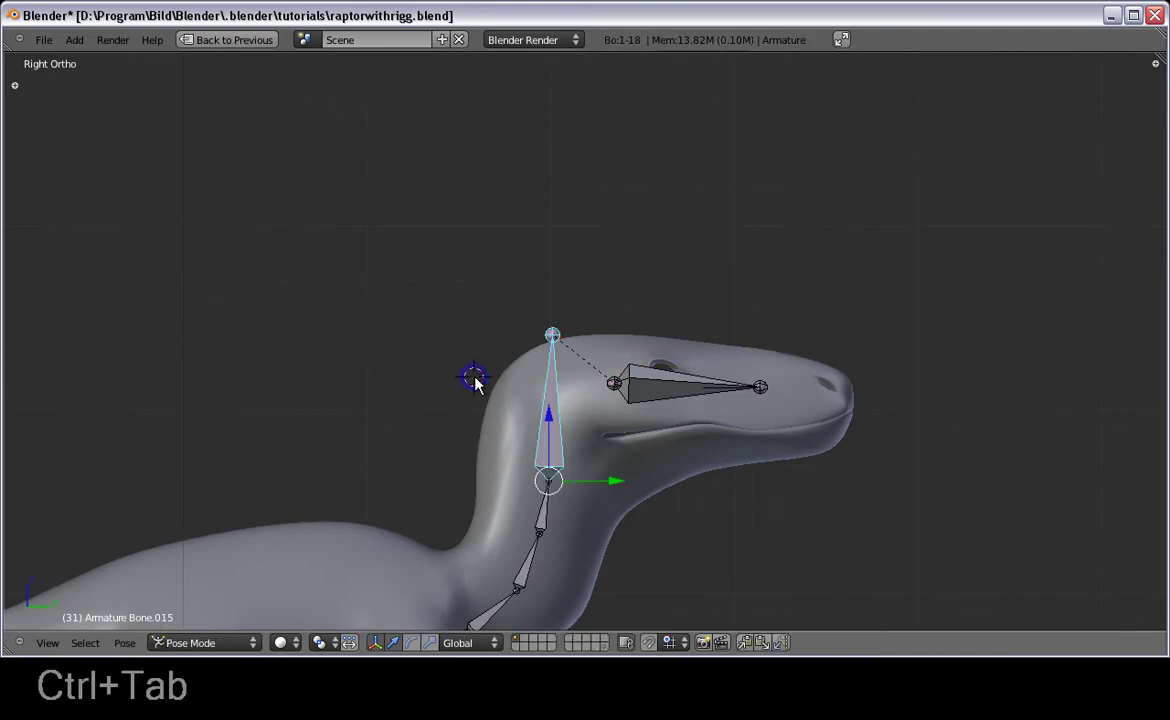
key("r")
right_click(350, 362)
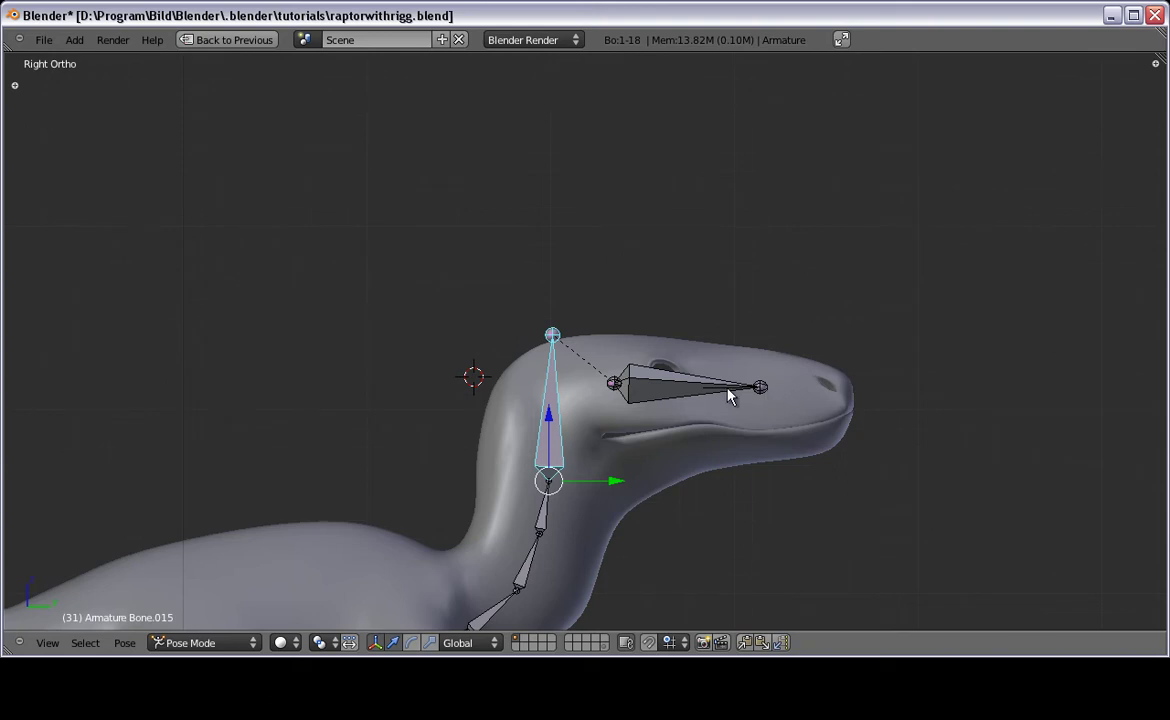
key("r")
right_click(505, 368)
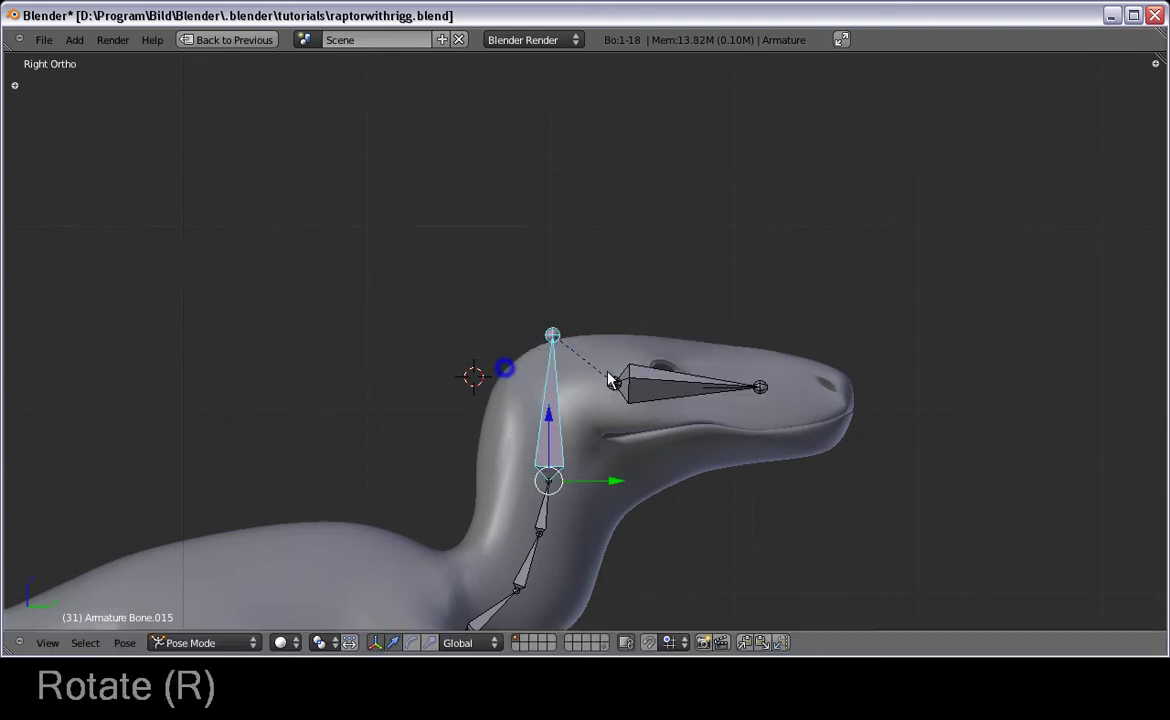
key("r")
right_click(528, 387)
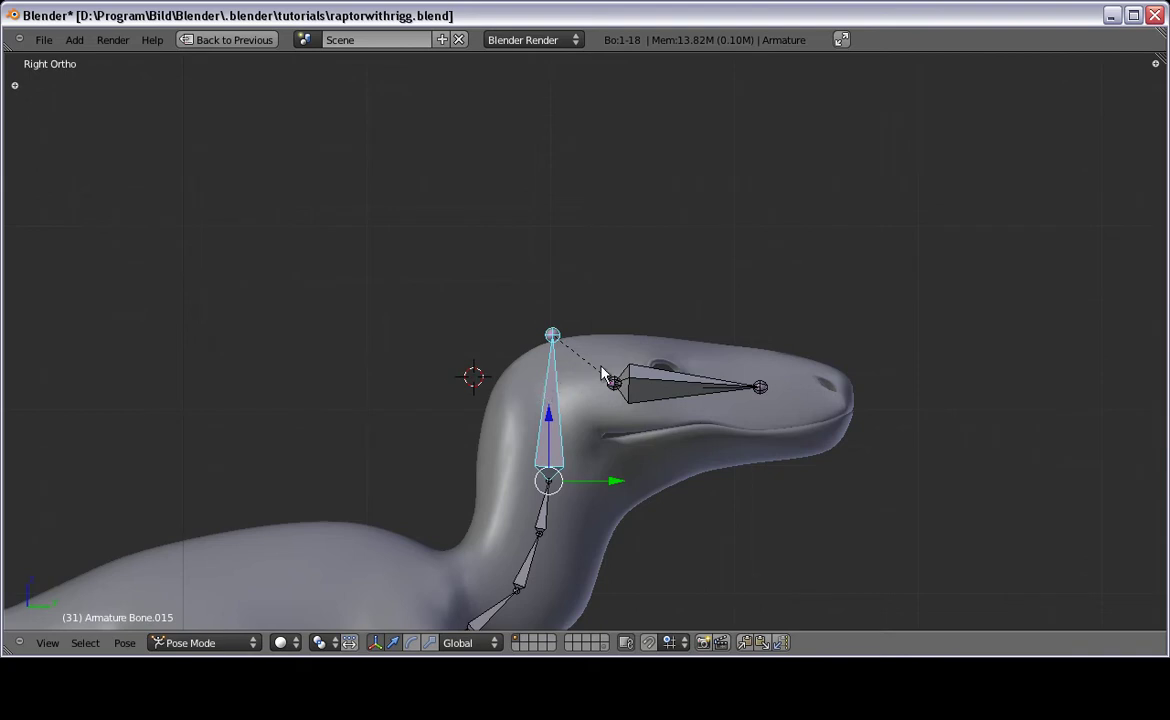
Step: In Edit Mode, duplicate the skull bone and place the copy along the lower jaw
key("Tab")
right_click(681, 382)
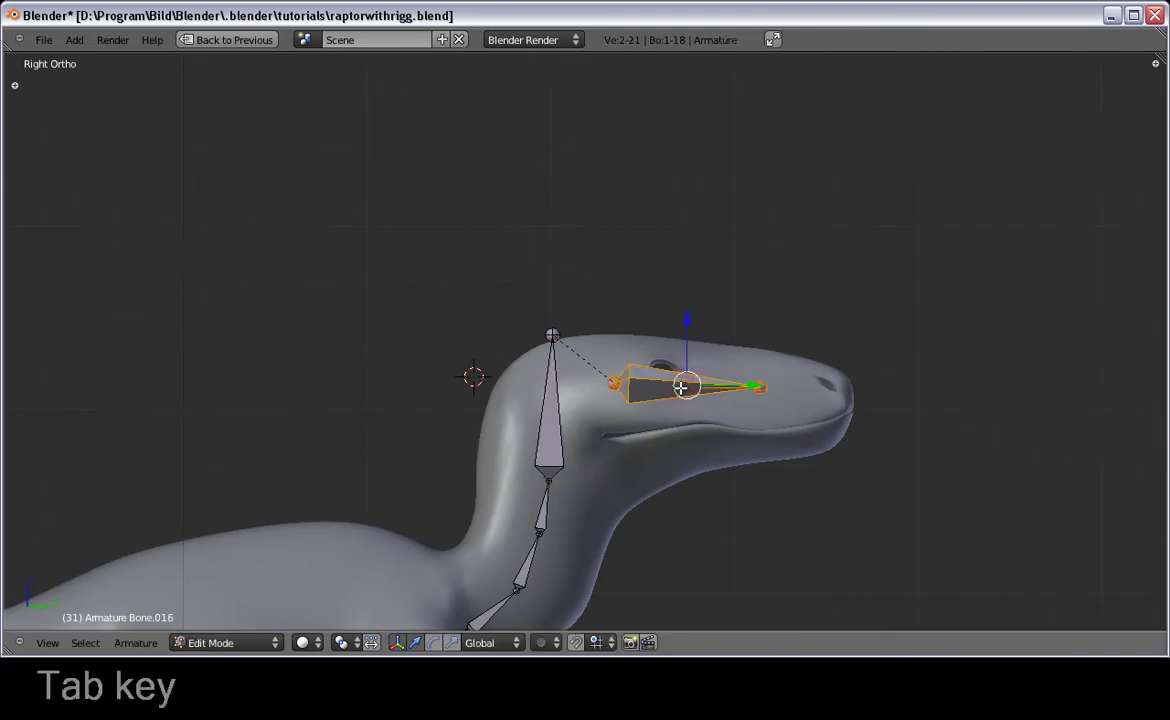
key("g")
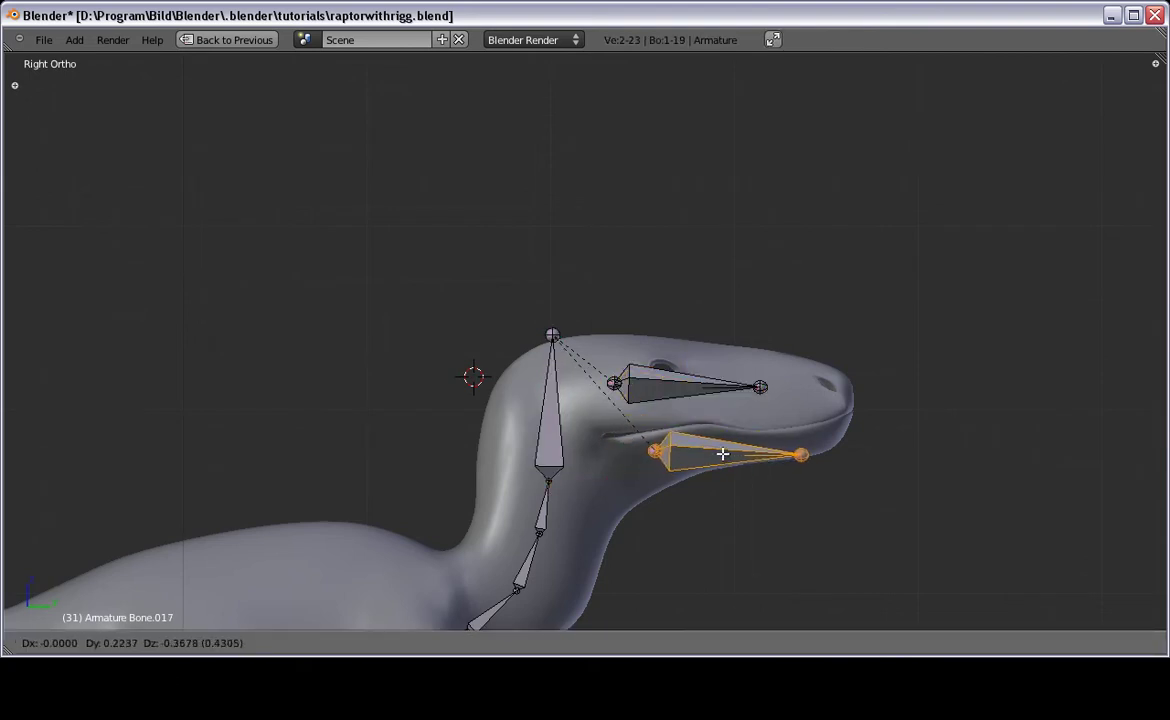
left_click(723, 453)
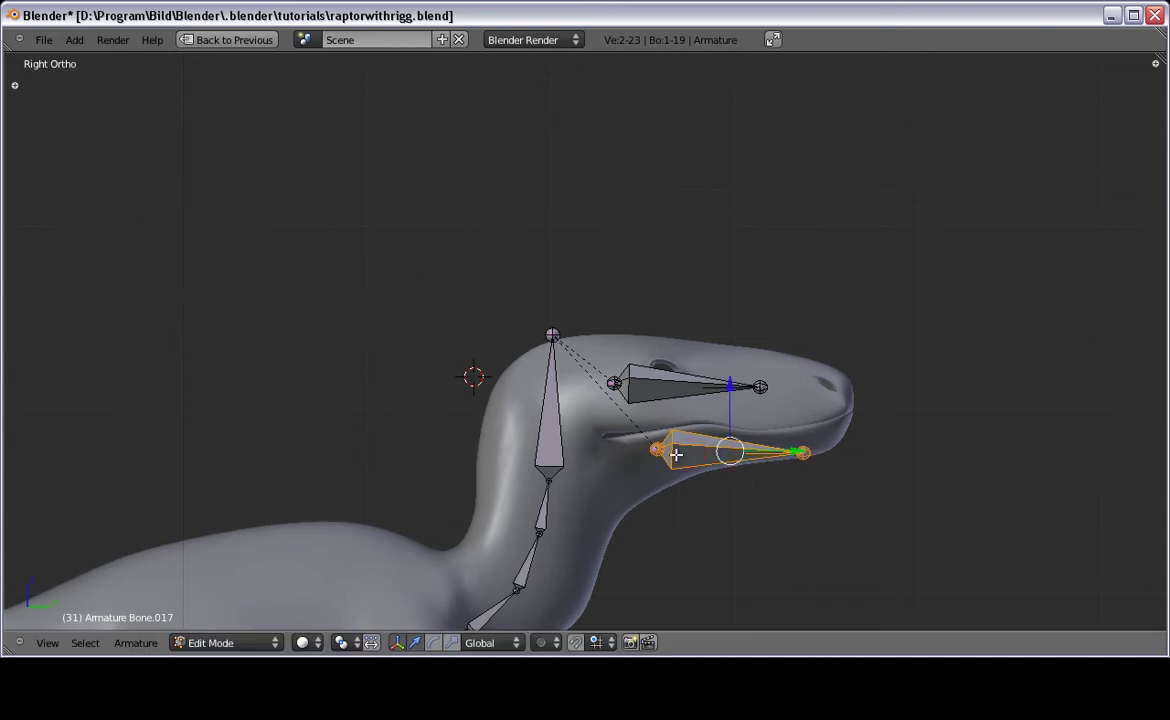
Step: Parent the lower jaw bone to the skull bone with Keep Offset
right_click(654, 390, "shift")
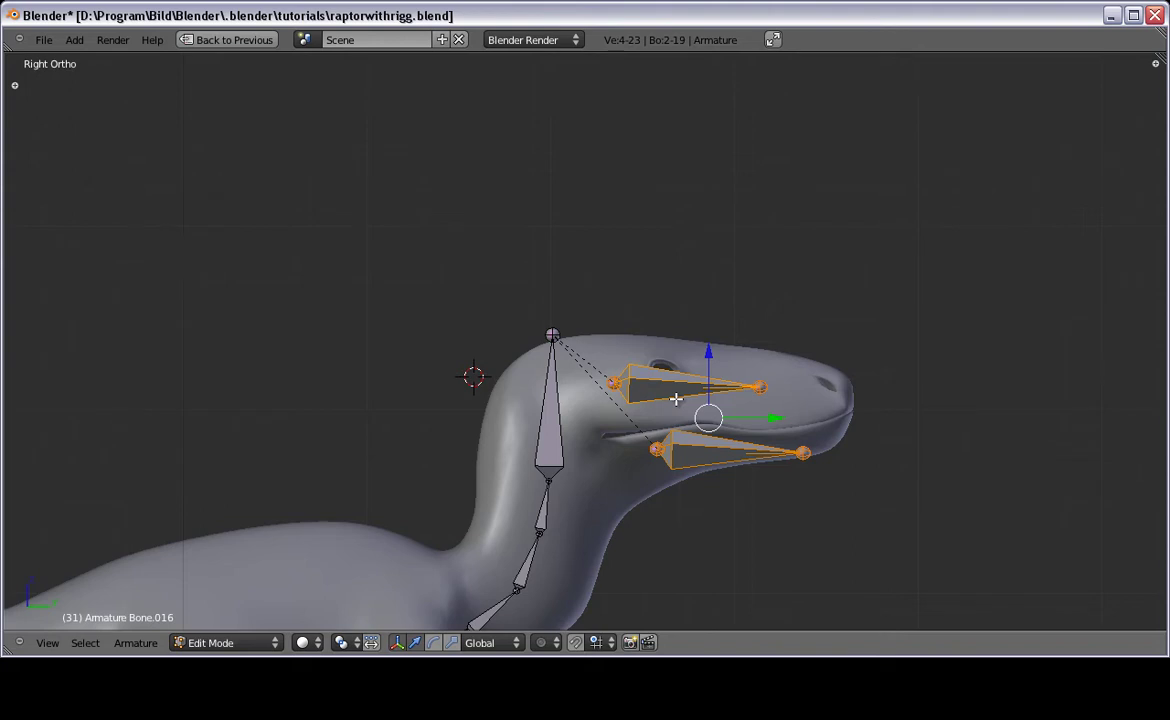
key("ctrl+p")
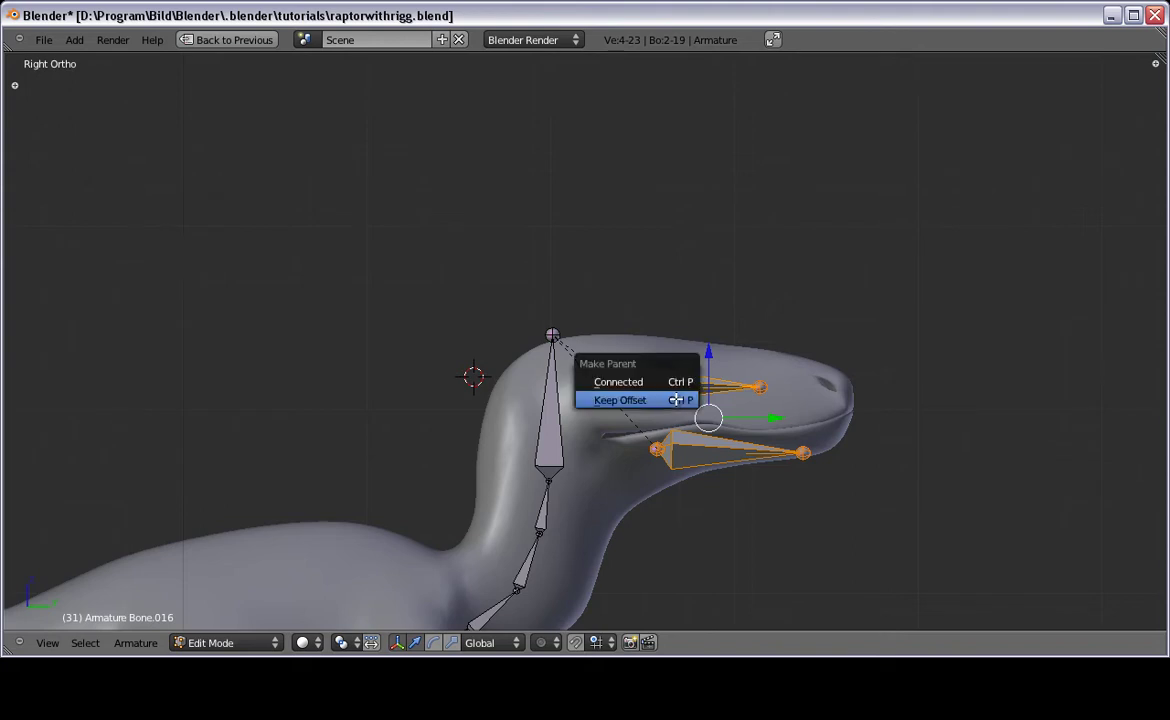
left_click(676, 400)
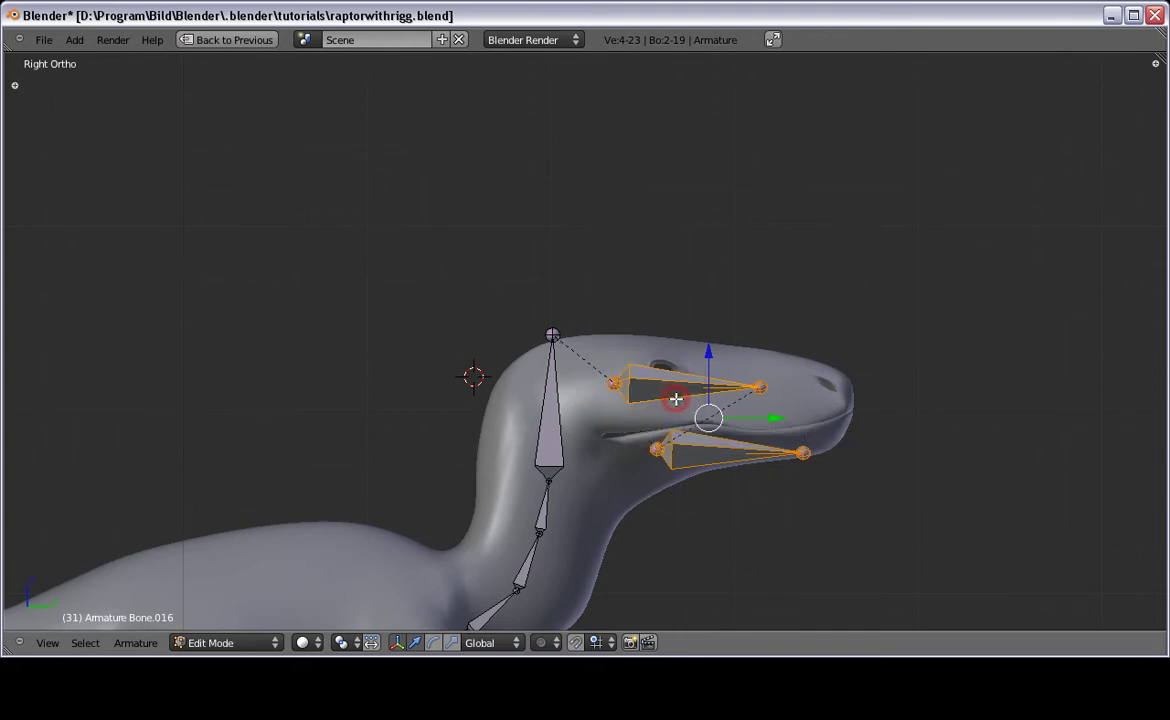
Step: In Pose Mode, rotate the upright head bone backward to test how the skull and jaw bones follow
right_click(561, 386)
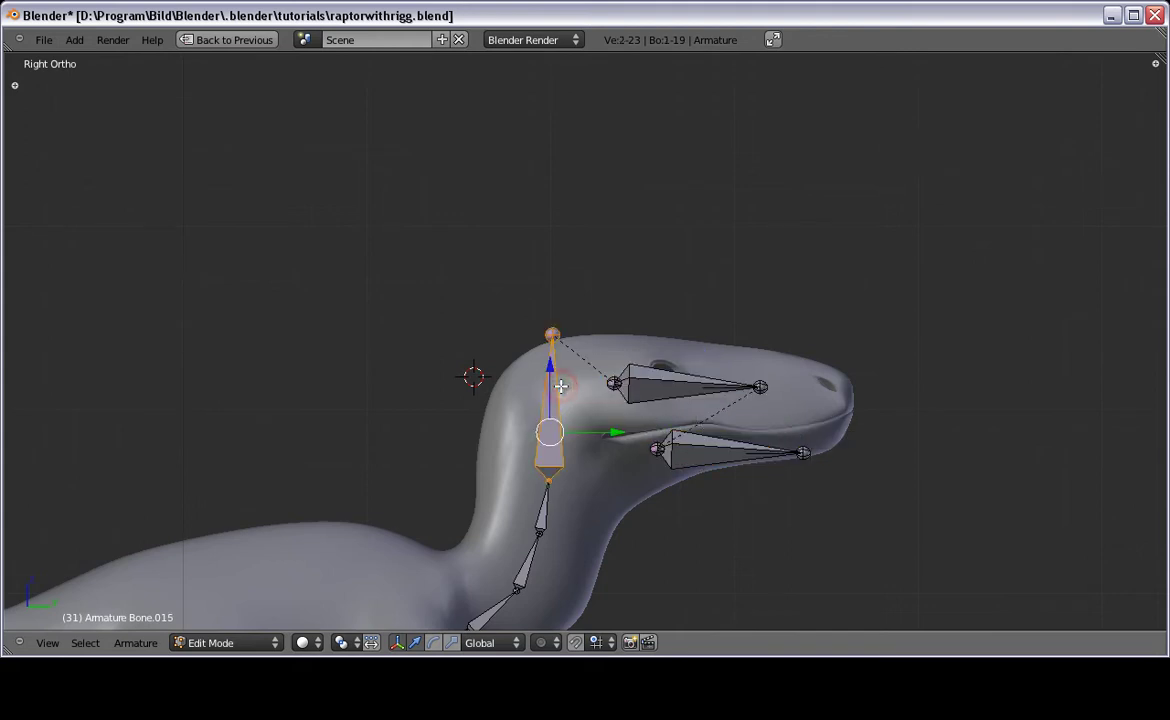
key("ctrl+Tab")
key("r")
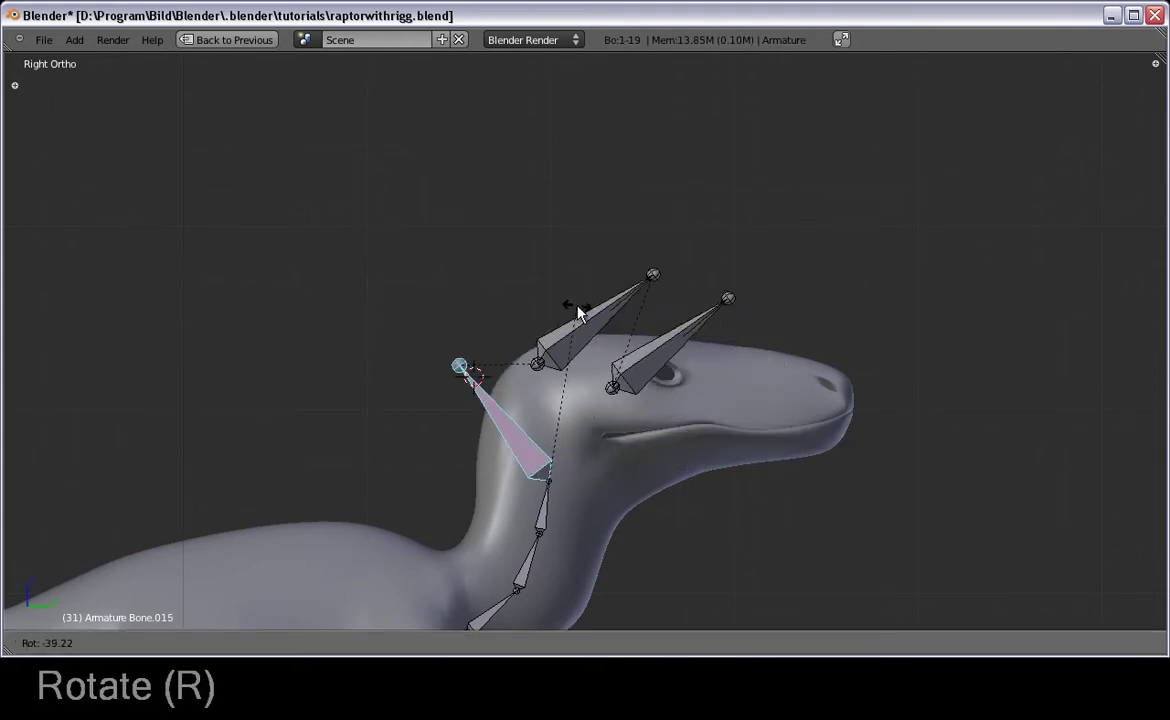
key("Escape")
key("r")
left_click(595, 383)
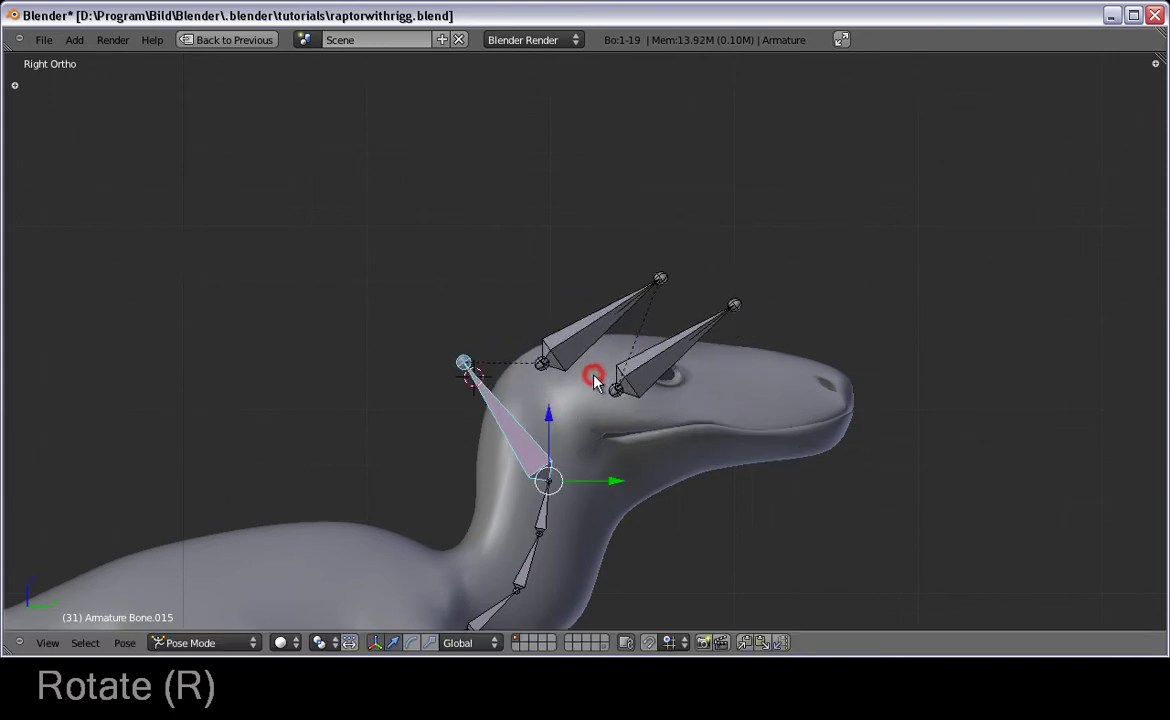
Step: Rotate the jaw bone downward to open the mouth and try rotating the skull bone upward
right_click(640, 365)
key("r")
left_click(598, 352)
right_click(598, 352)
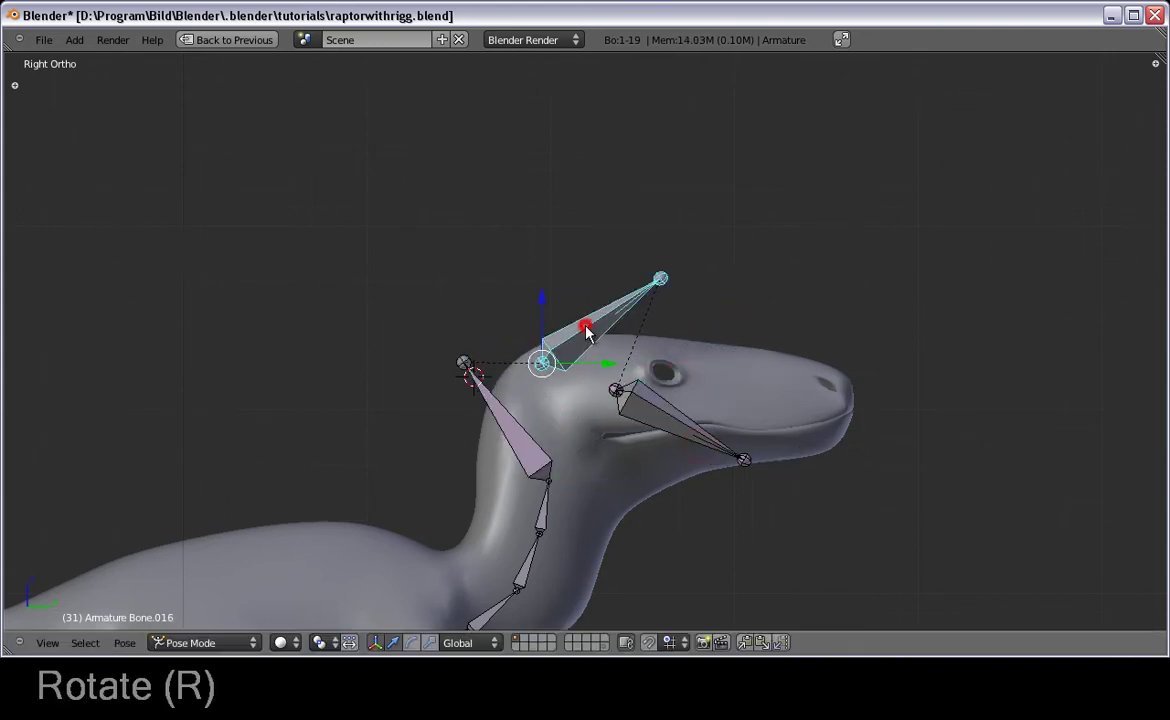
key("r")
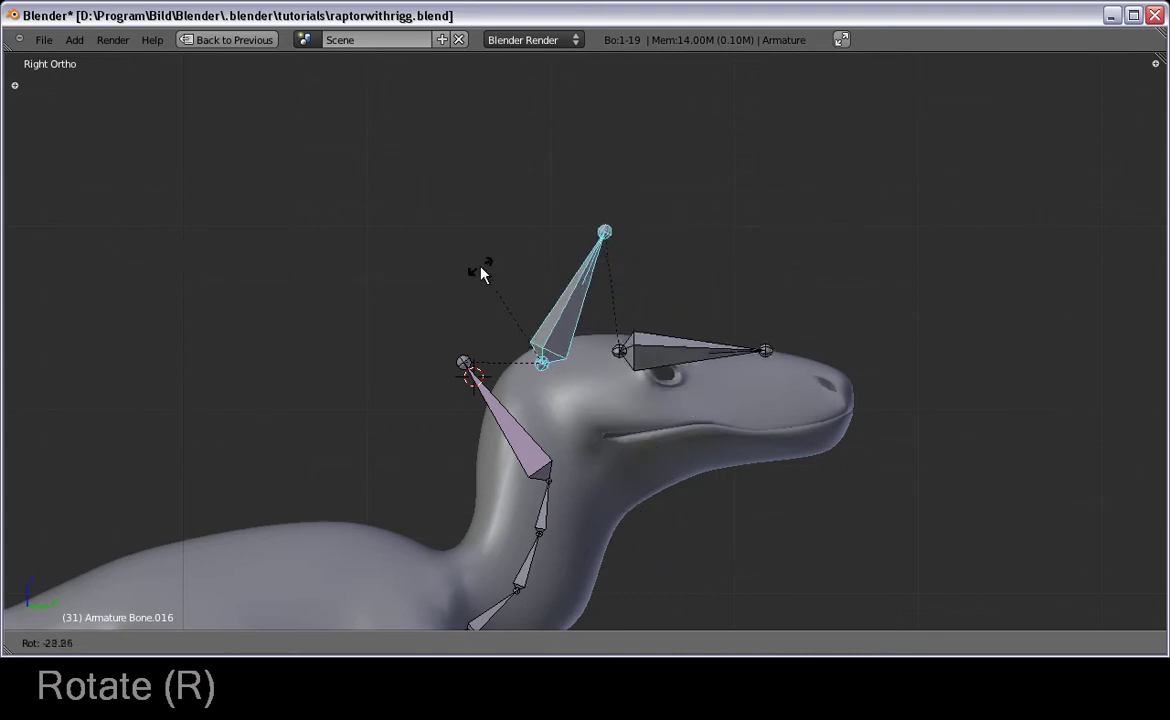
left_click(480, 268)
Step: Try another rotation of the upright head bone, and reset the rotation of all bones to the rest pose
right_click(502, 400)
key("r")
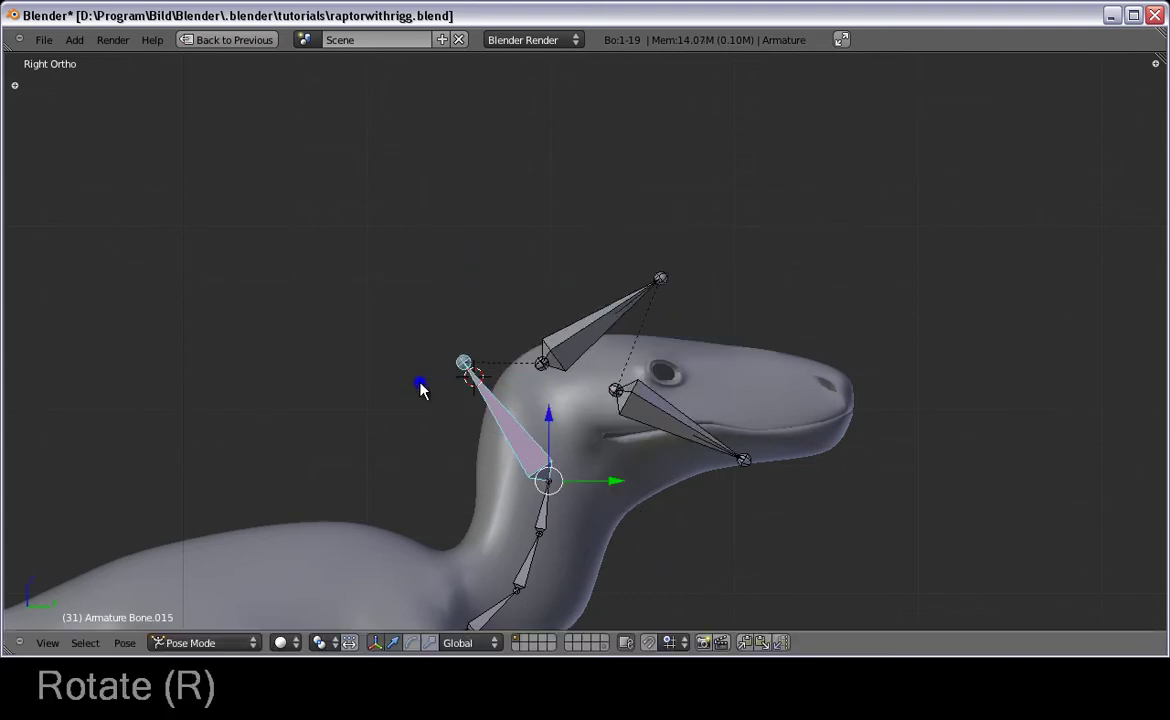
left_click(421, 386)
key("a")
key("alt+r")
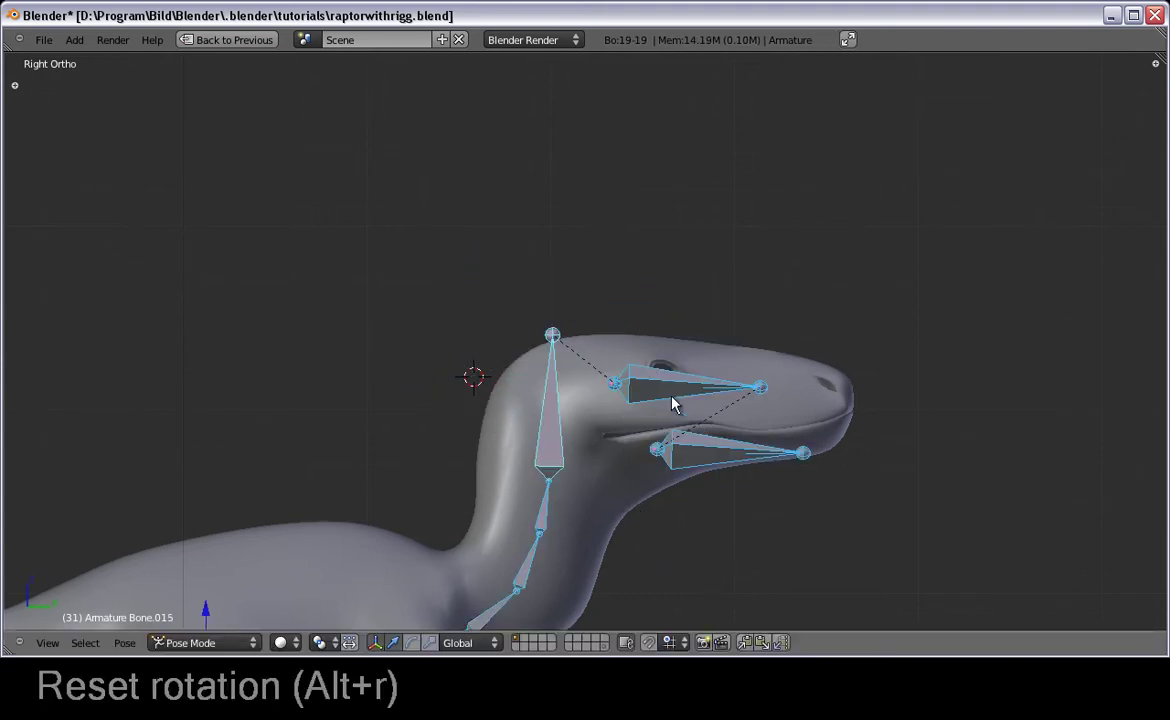
key("a")
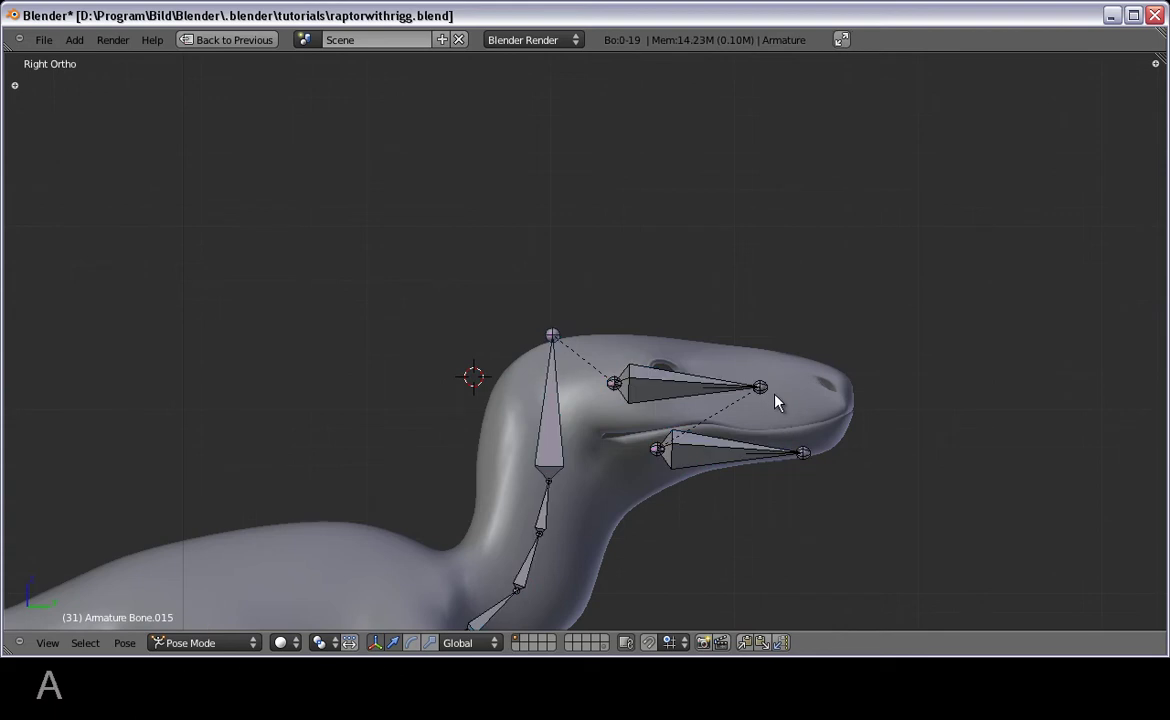
Step: In Edit Mode, move the lower jaw bone's base back to the jaw hinge and its tip forward to the chin
key("Tab")
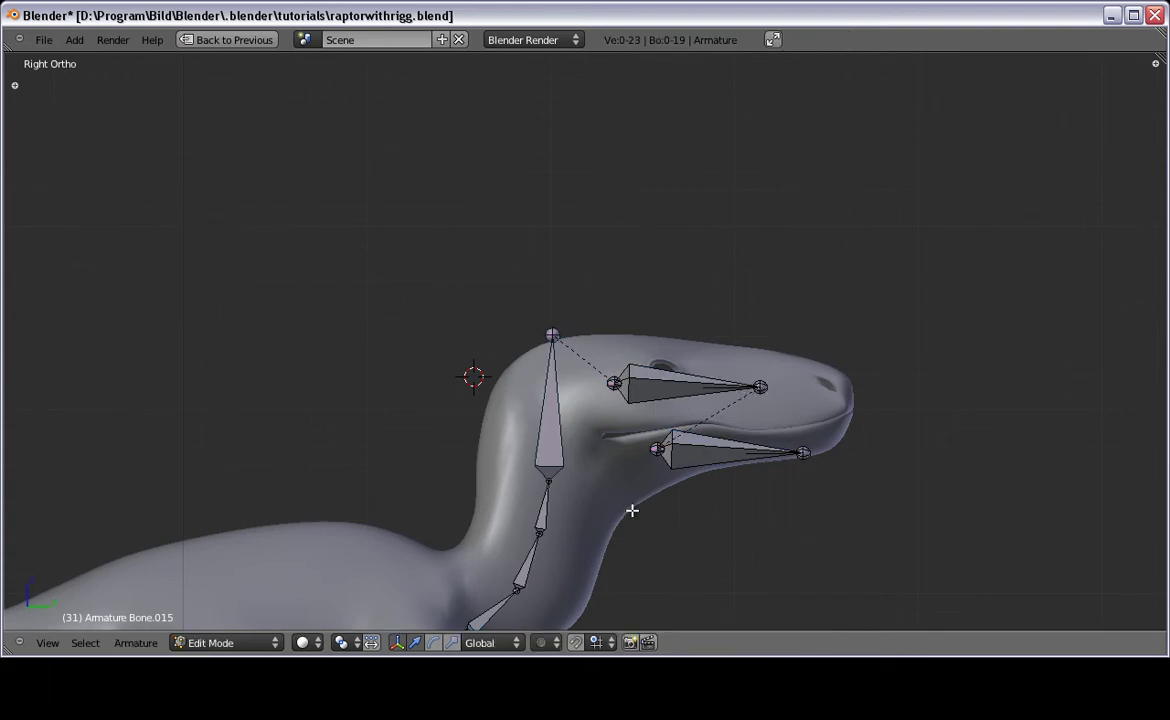
right_click(656, 449)
key("g")
left_click(614, 461)
right_click(802, 452)
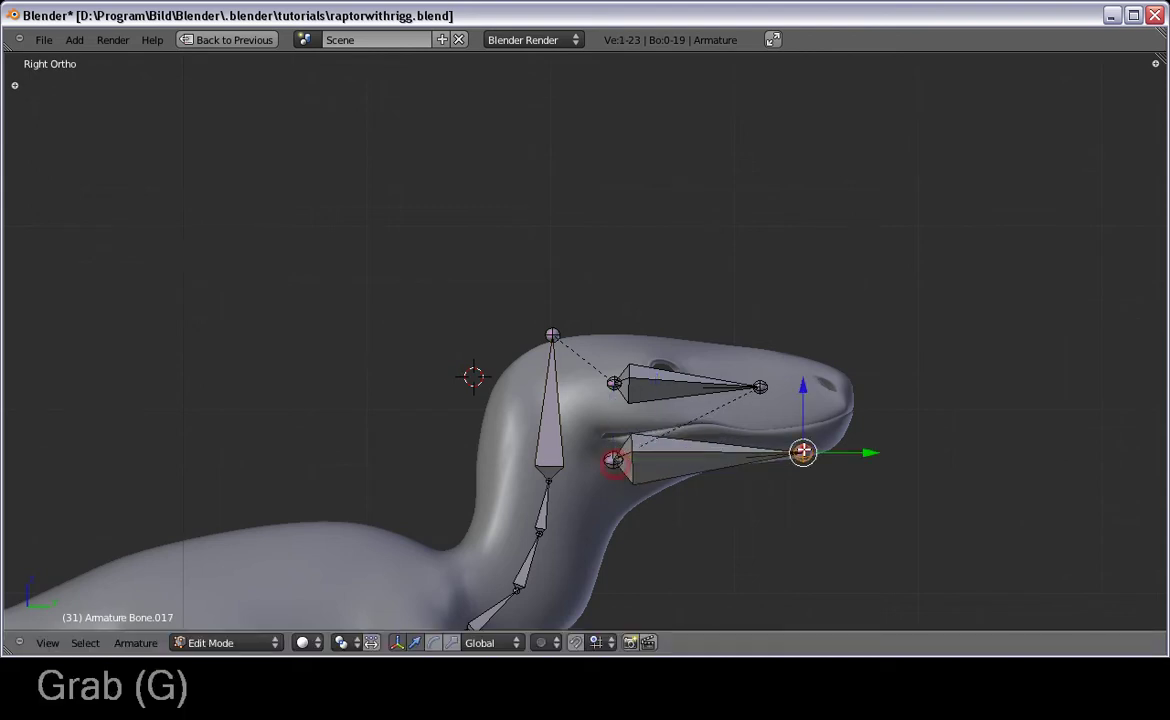
key("g")
left_click(831, 432)
Step: Extend the skull bone by moving its tip to the snout and its base slightly backward in the head
right_click(761, 386)
key("g")
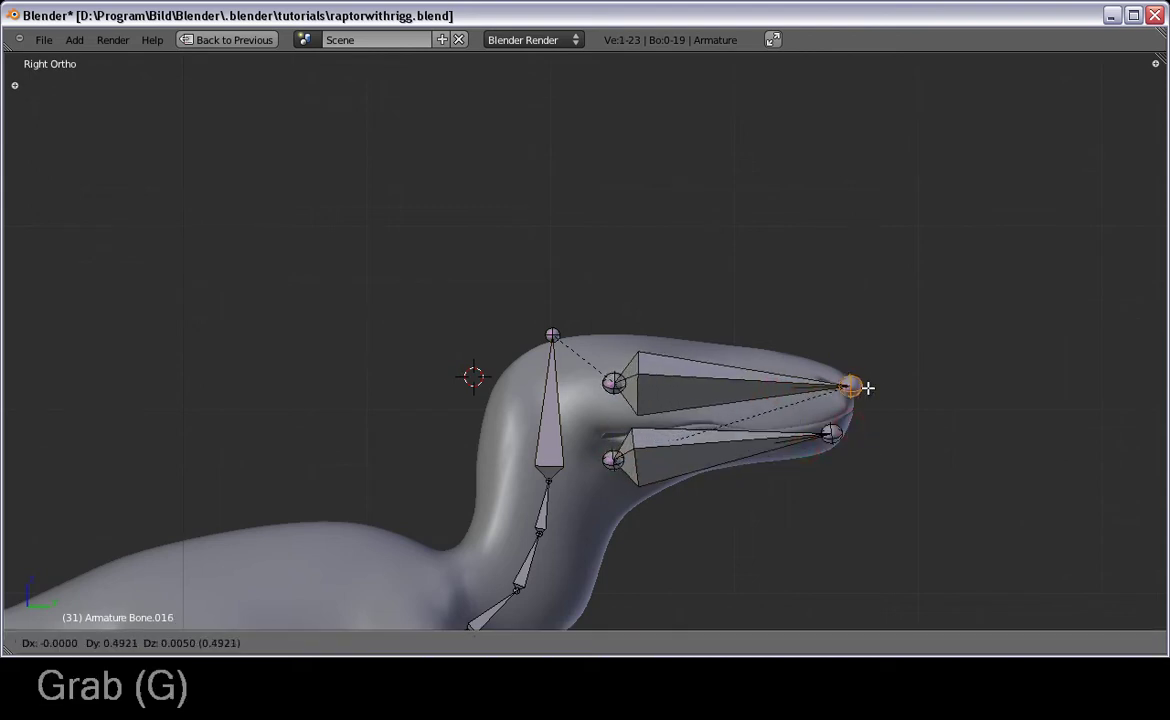
left_click(862, 386)
right_click(614, 384)
key("g")
left_click(601, 386)
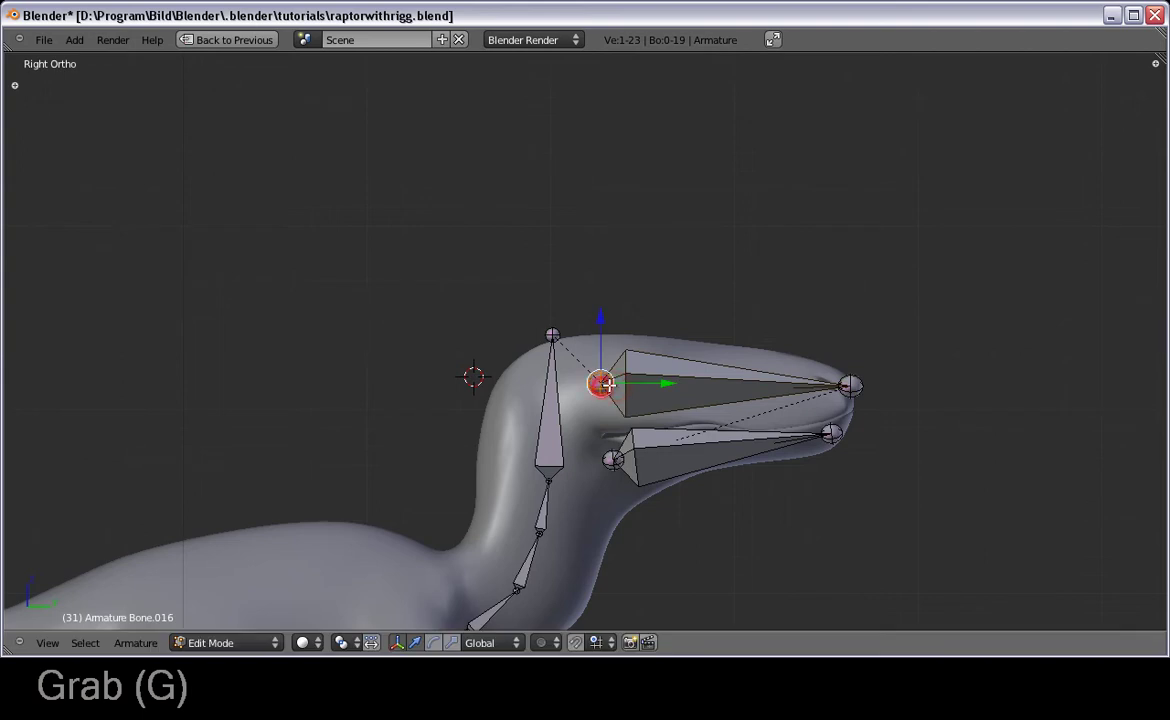
middle_click_drag(716, 386, 653, 385, "shift")
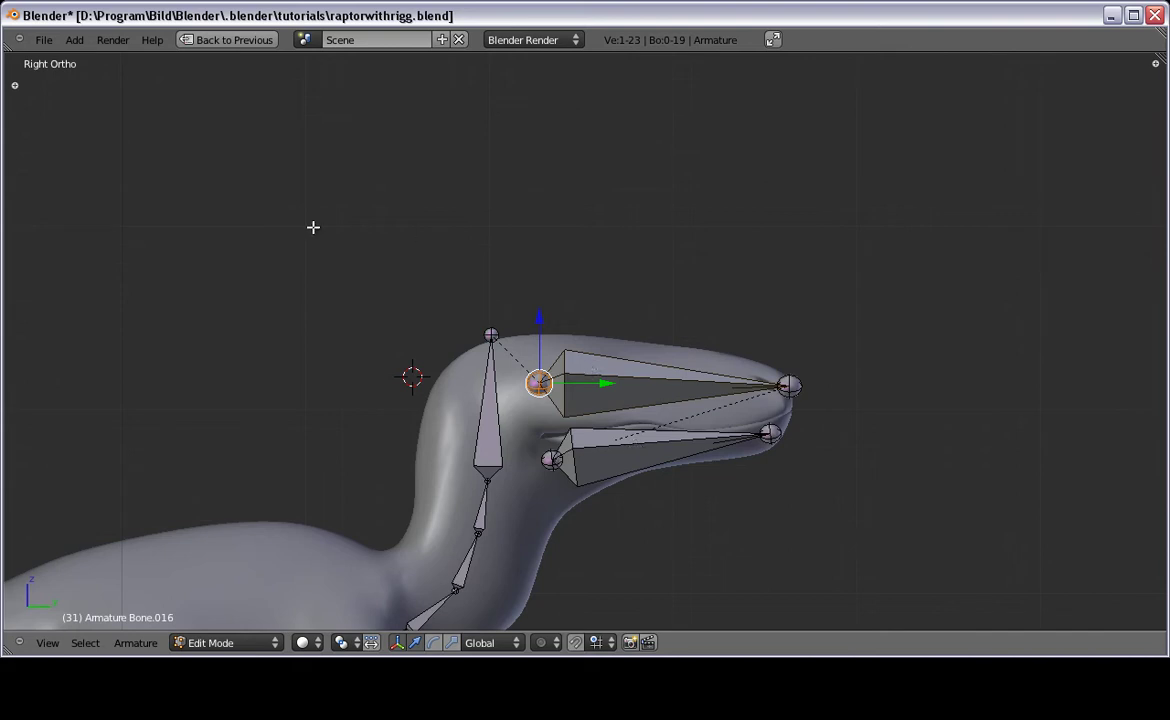
Step: Set the skull bone's roll to 0°
key("n")
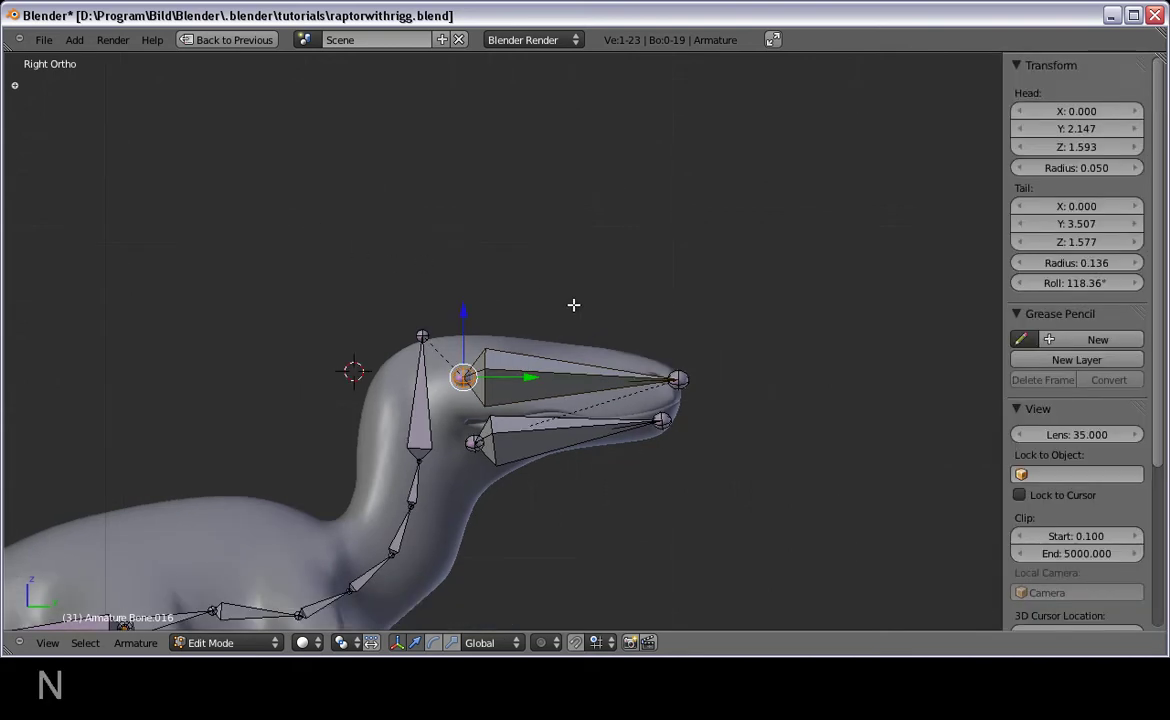
right_click(573, 358)
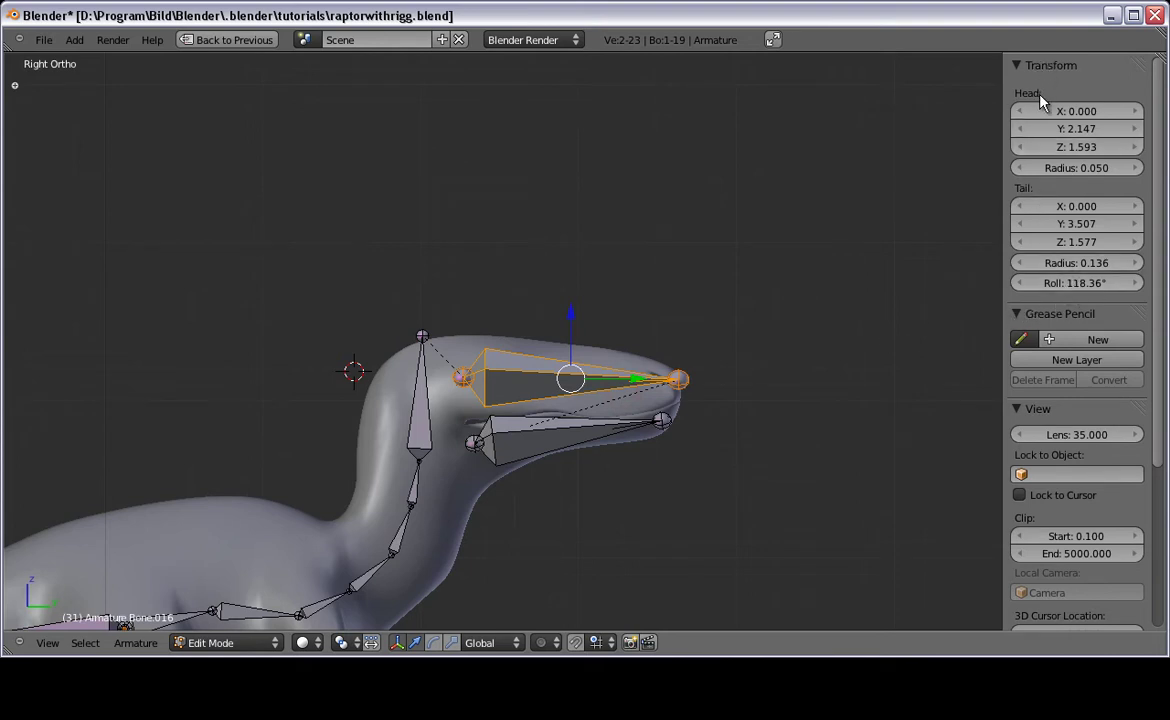
left_click(1055, 282)
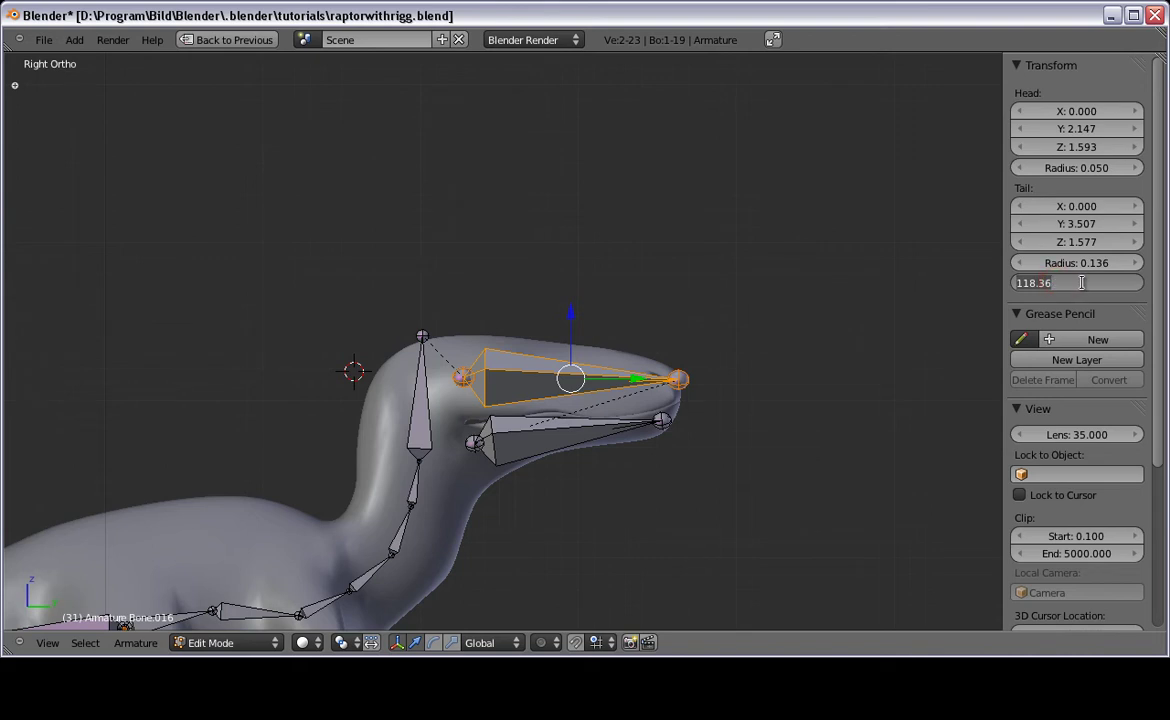
key("Return")
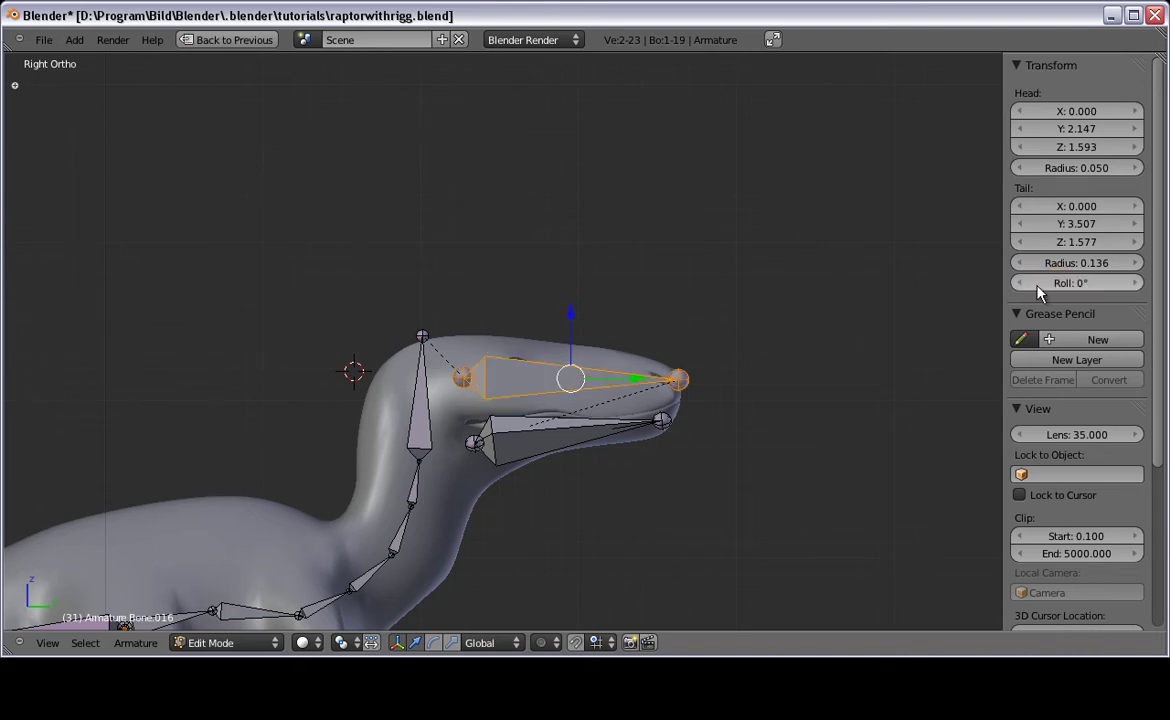
Step: Set the lower jaw bone's roll to 0°
right_click(567, 428)
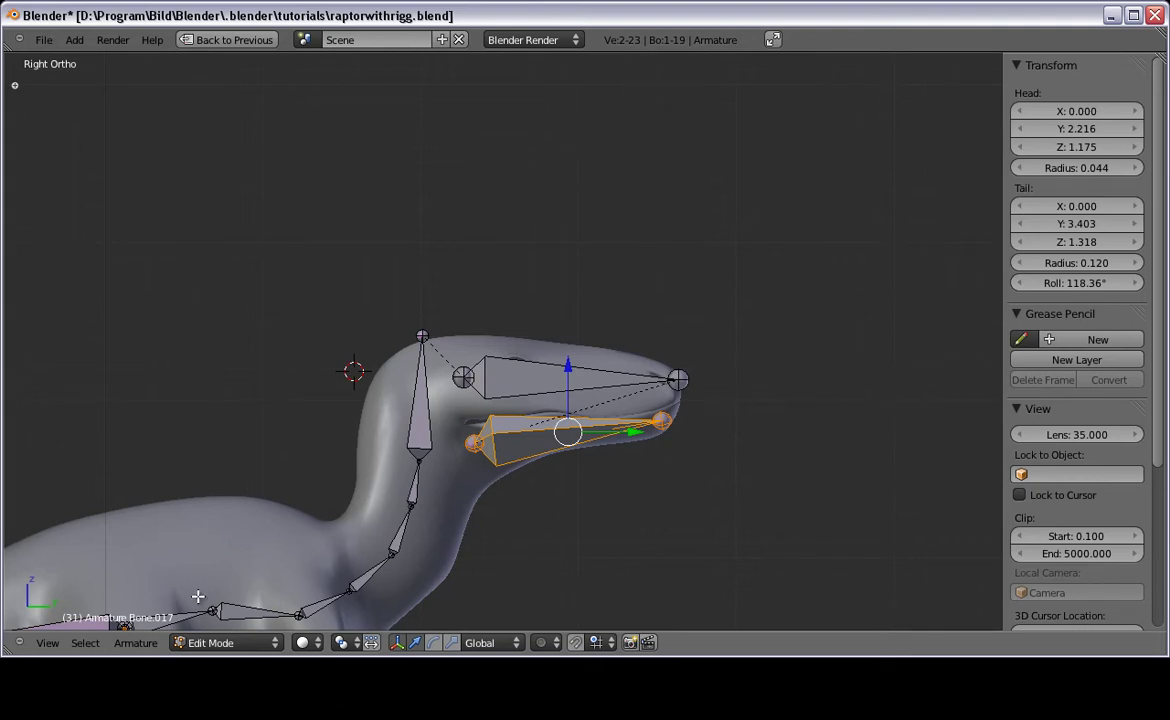
left_click(156, 643)
key("ctrl+n")
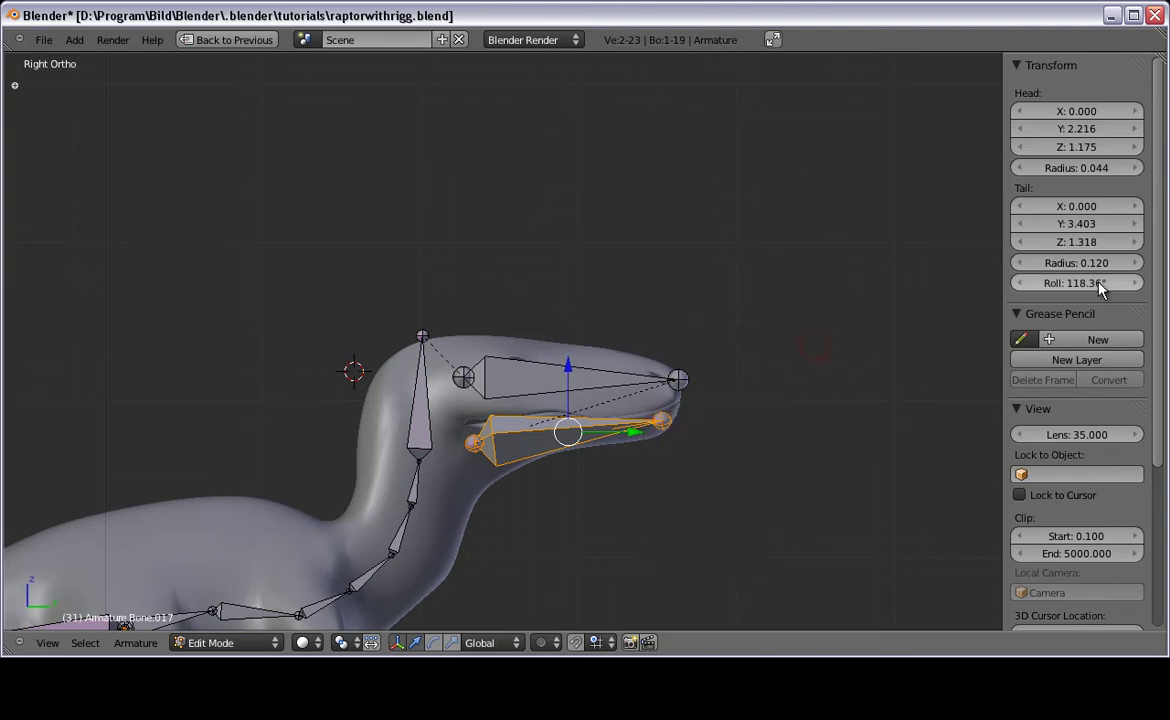
left_click(1096, 282)
type("0")
key("Return")
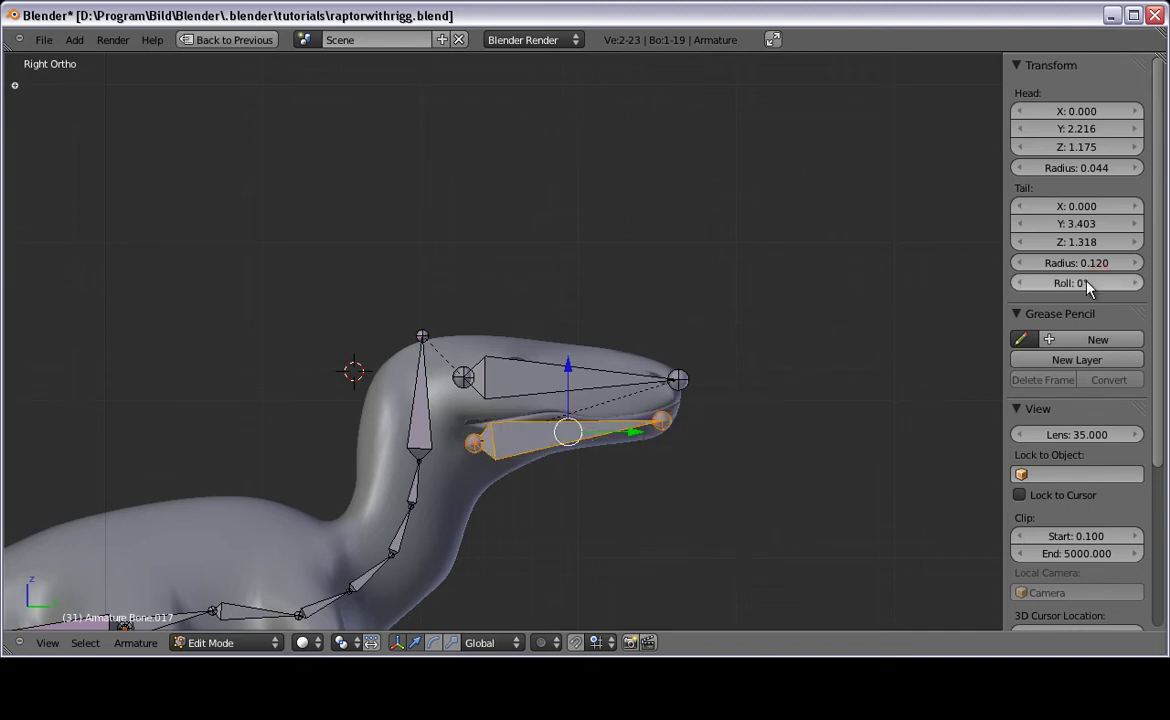
key("n")
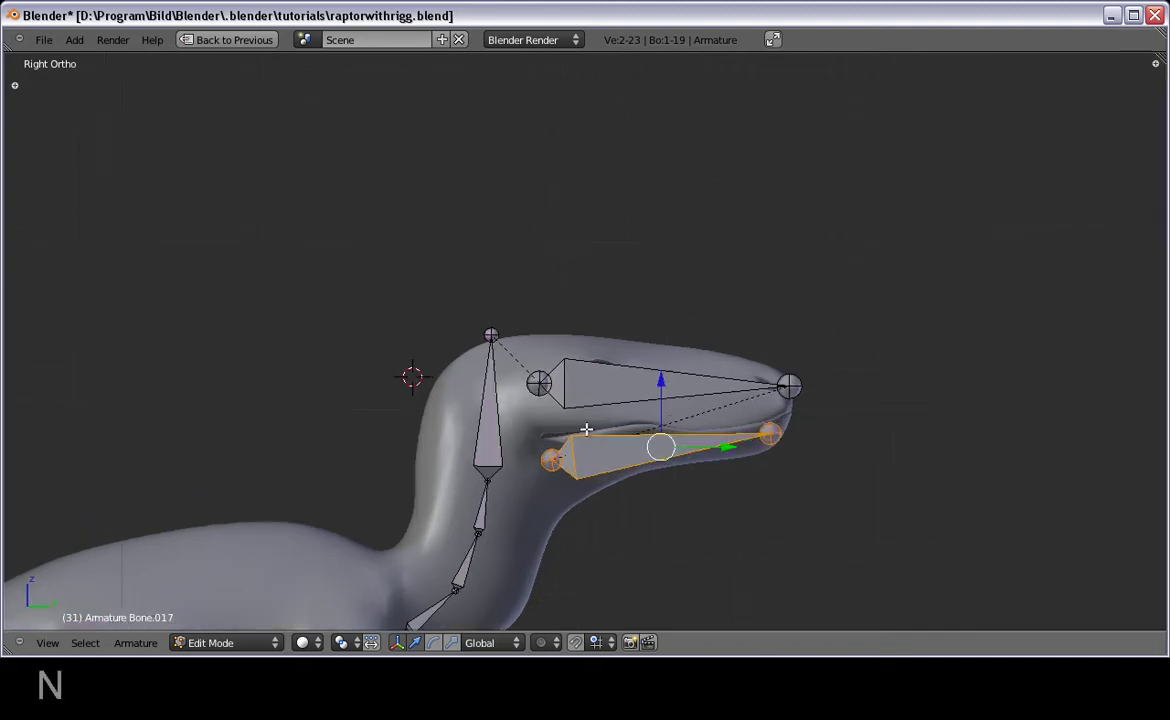
Step: Deselect all bones and select the joint where the large hip bone meets the first spine bone
middle_click_drag(608, 389, 639, 299, "shift")
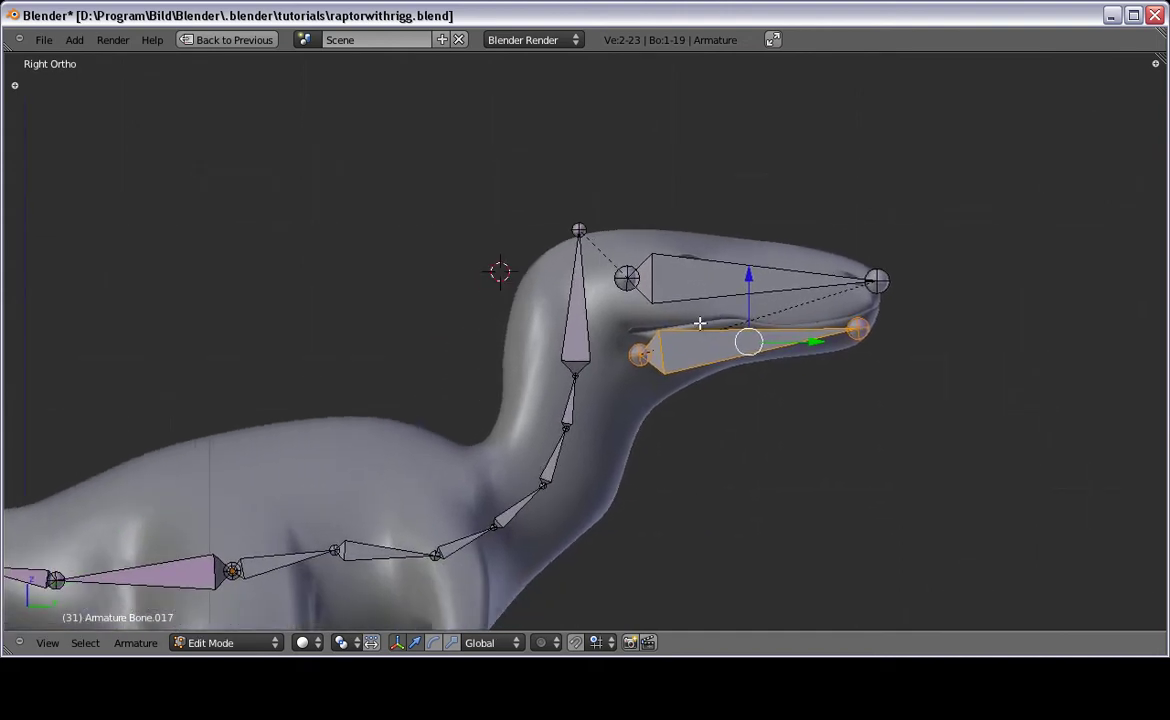
middle_click_drag(666, 439, 770, 385, "shift")
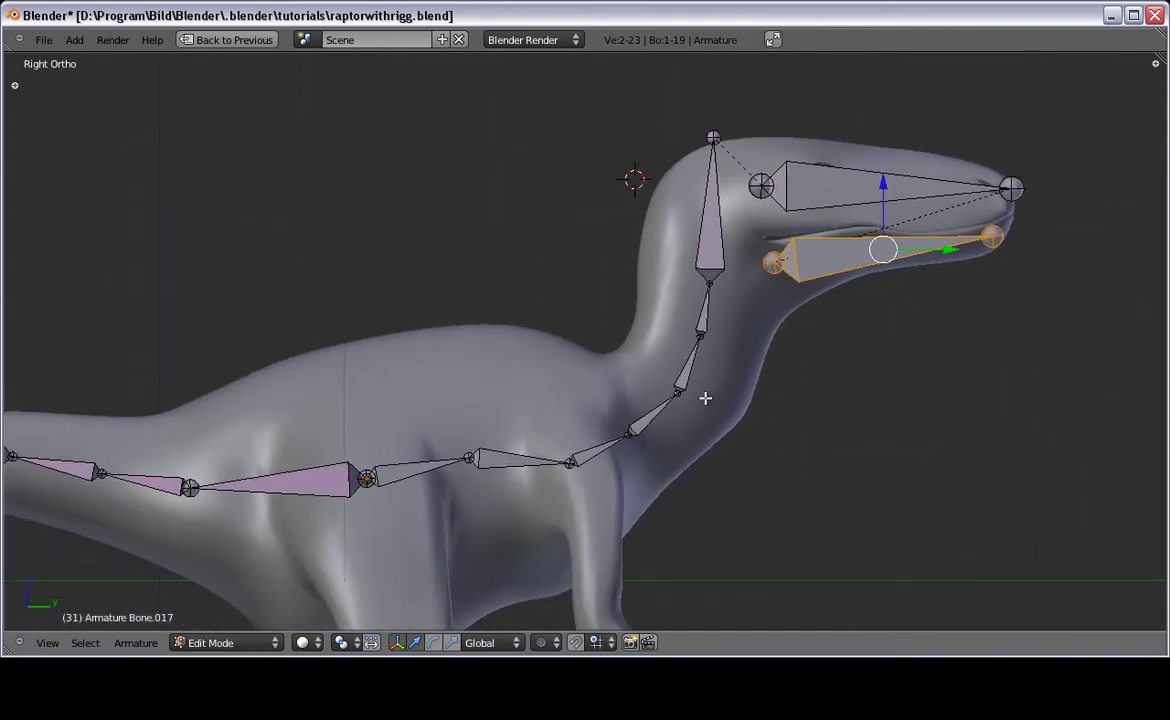
key("a")
middle_click_drag(768, 436, 859, 337, "shift")
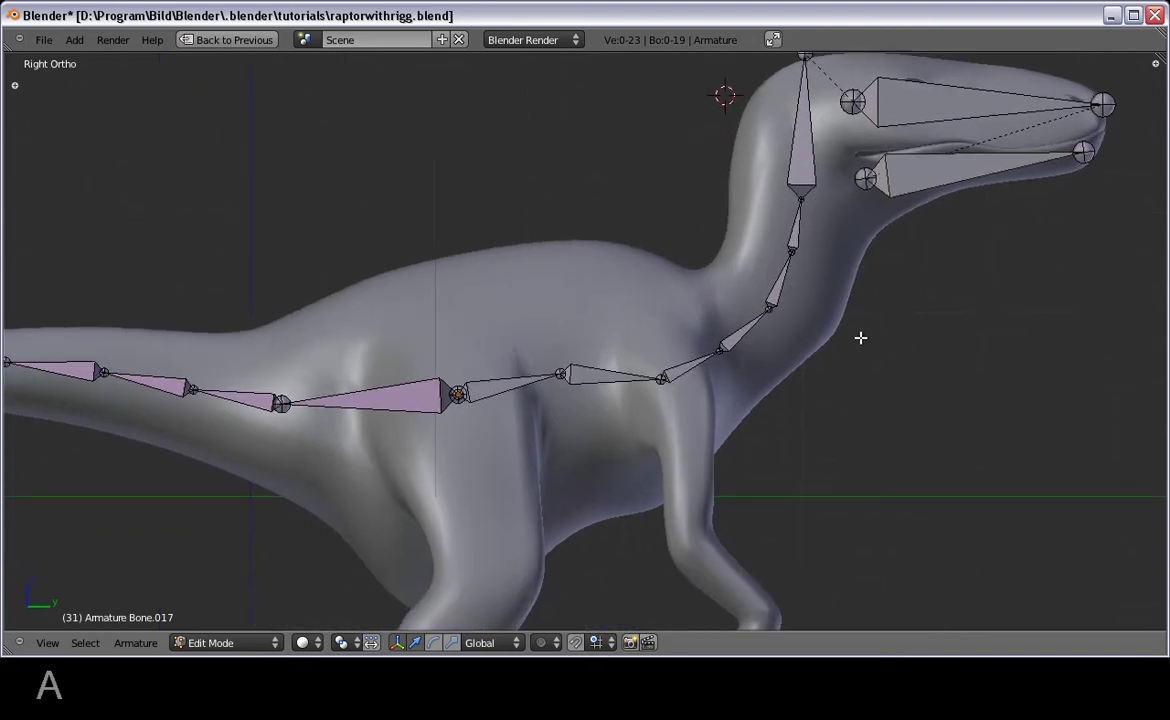
scroll(724, 381, "down", 5)
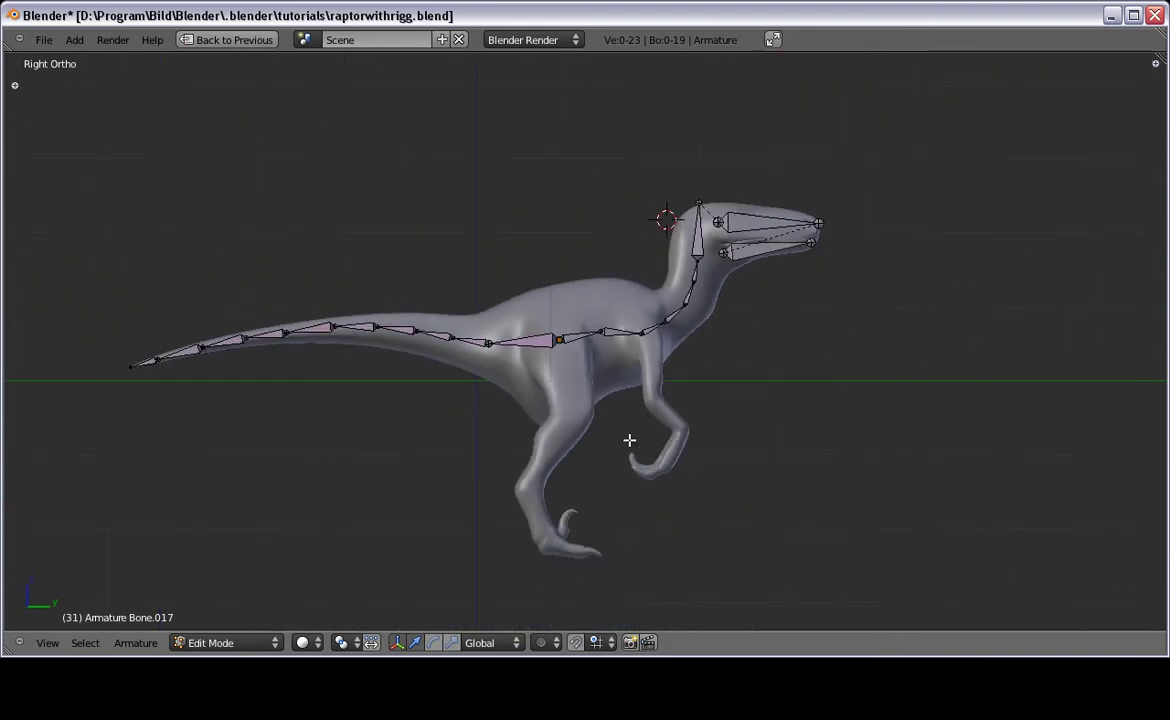
middle_click_drag(629, 440, 595, 426)
scroll(585, 420, "up", 5)
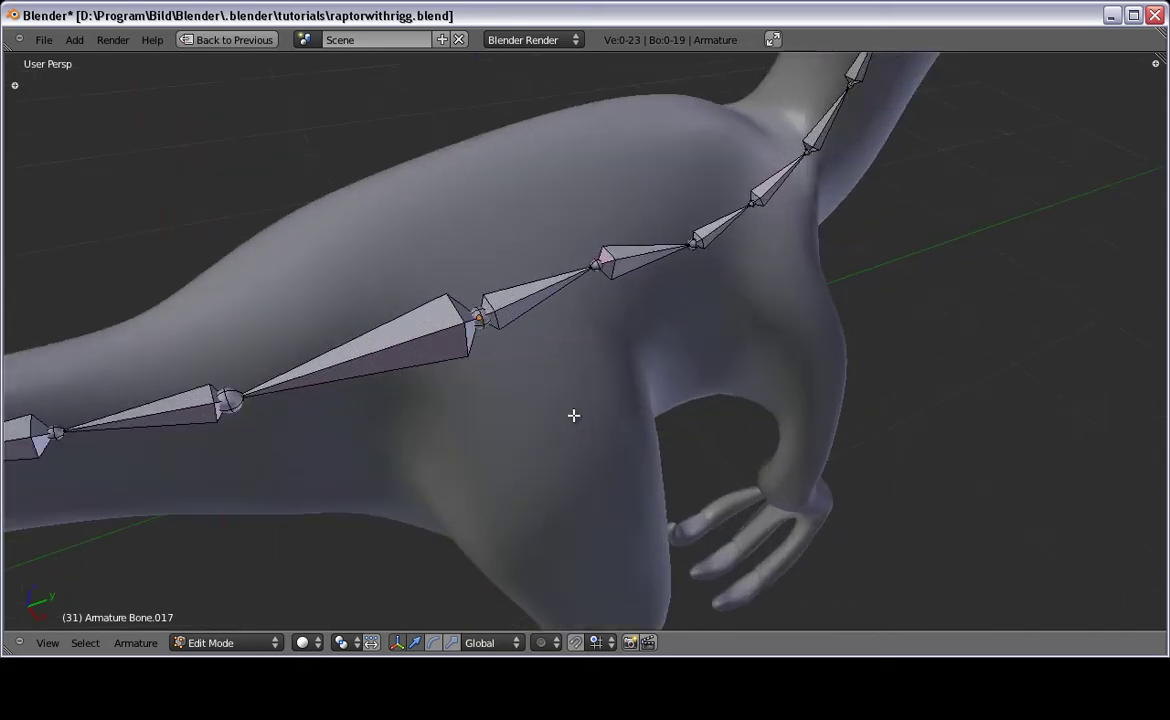
right_click(478, 318)
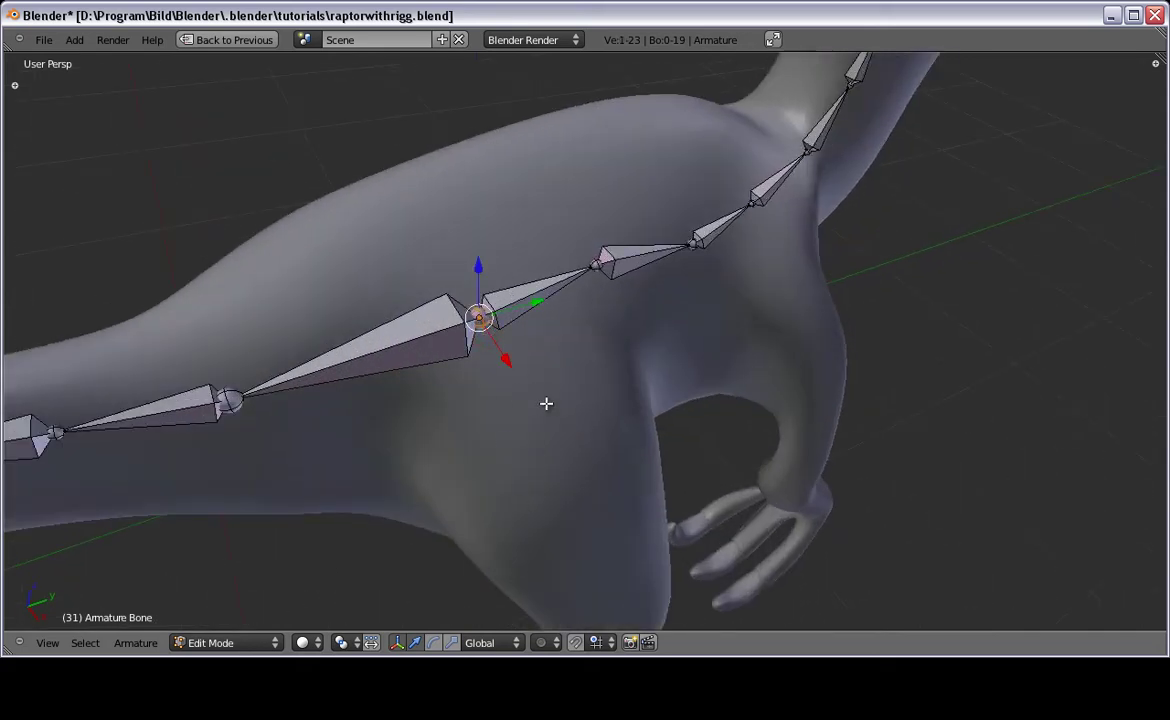
Step: Inspect the hips from above and try moving the selected hip joint away from the spine
key("KP_7")
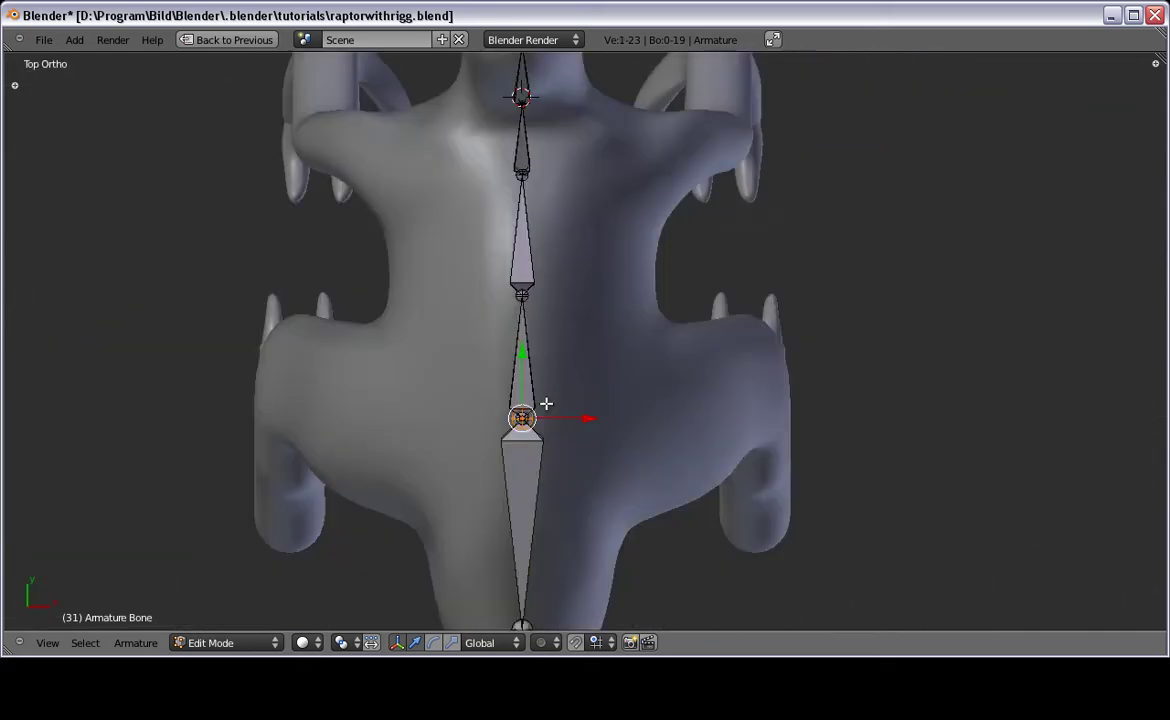
scroll(546, 403, "down", 5)
middle_click_drag(546, 403, 460, 228, "shift")
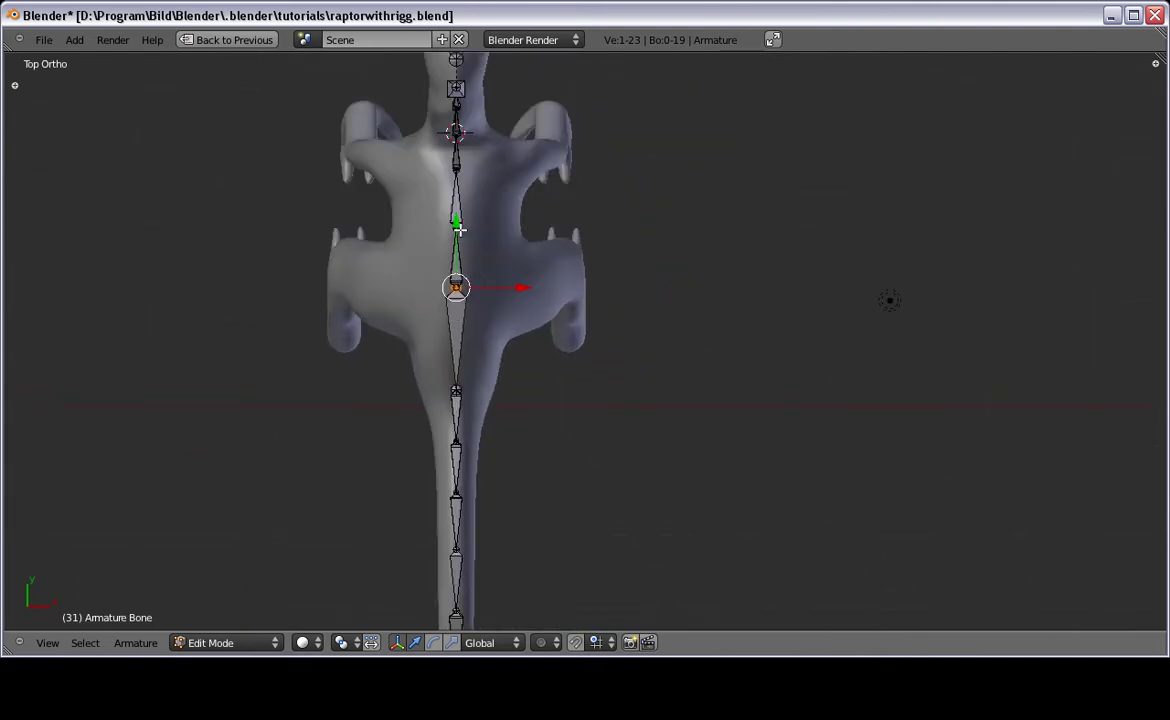
scroll(460, 228, "up", 2, "shift")
key("KP_Decimal")
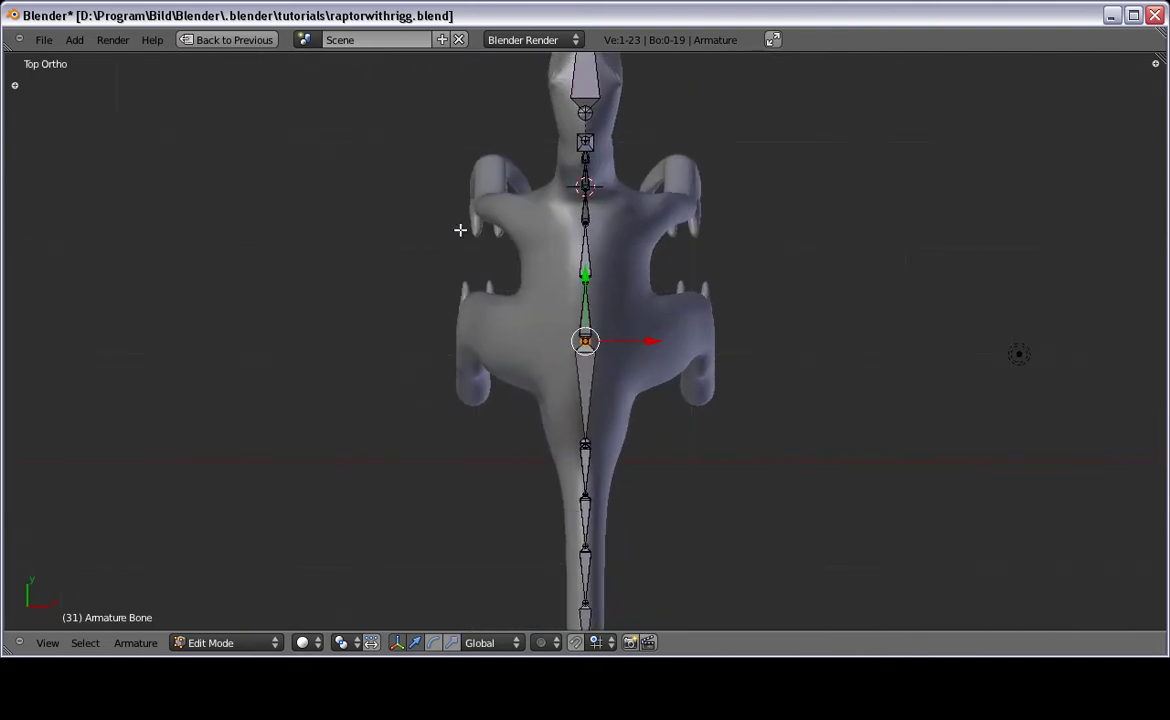
scroll(459, 229, "up", 5)
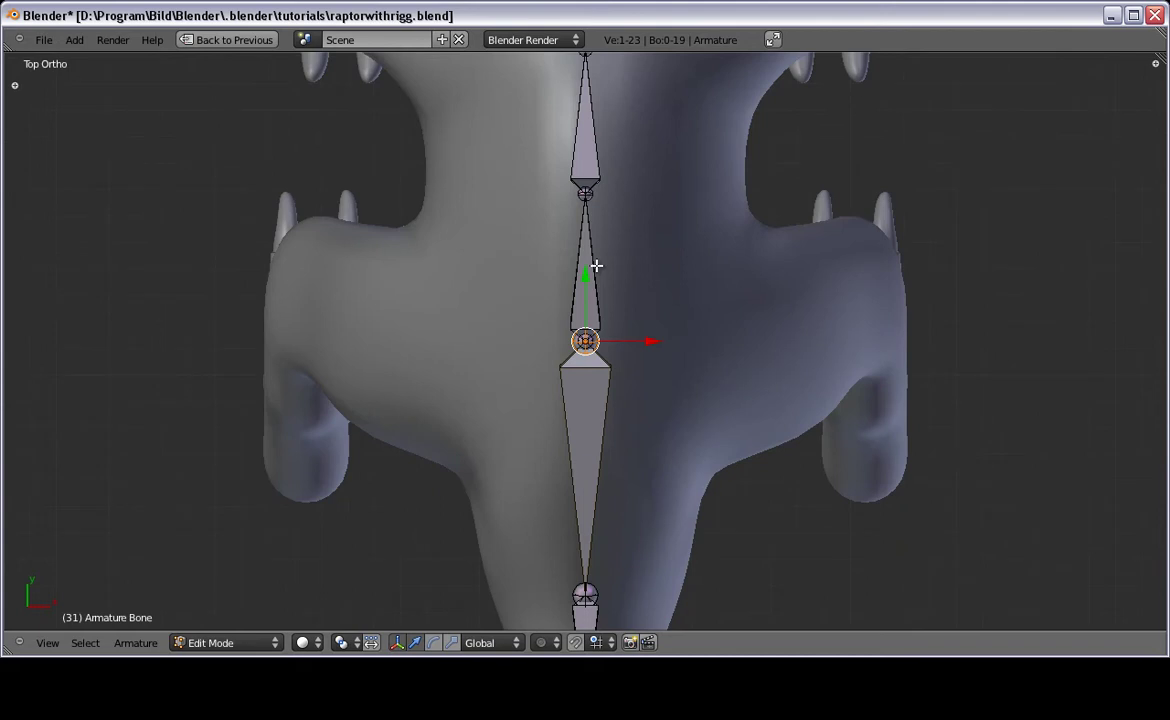
middle_click_drag(595, 264, 535, 230, "shift")
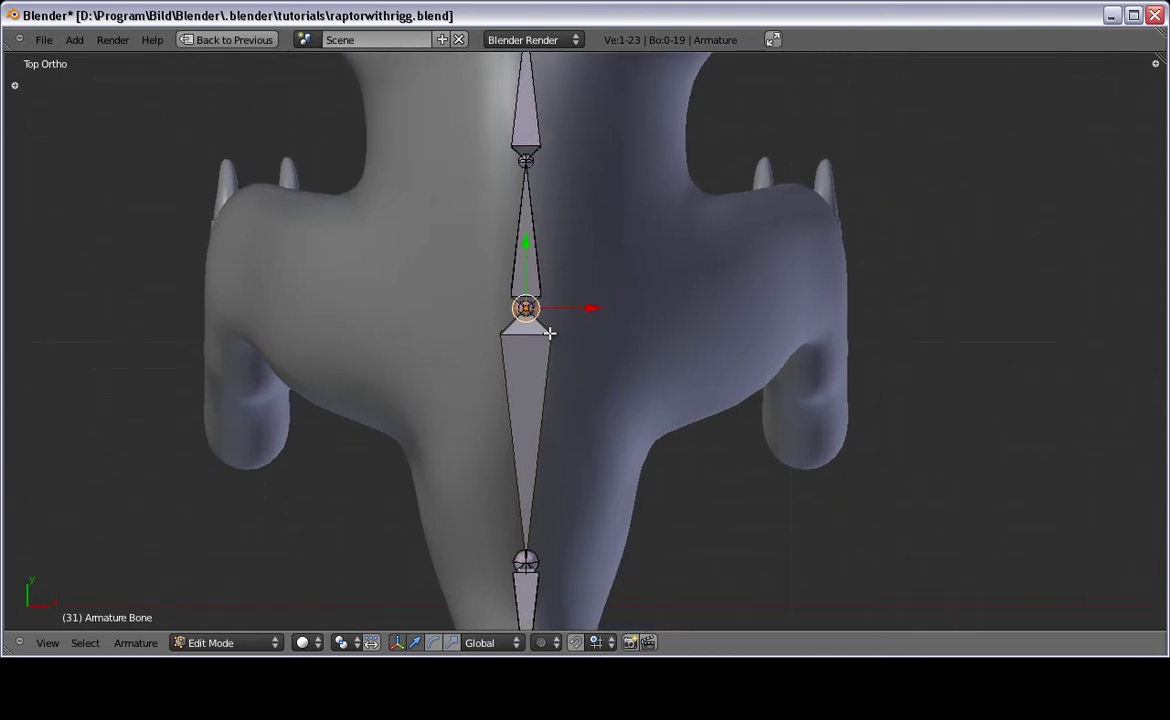
middle_click_drag(478, 294, 358, 238)
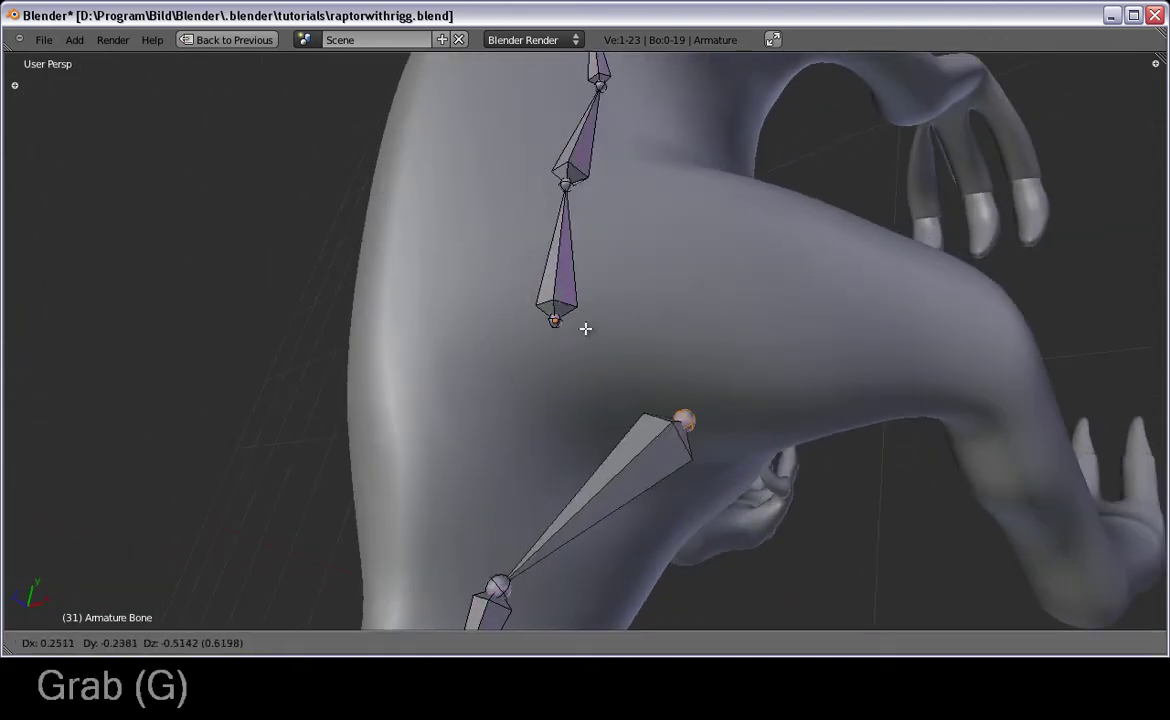
left_click(556, 314)
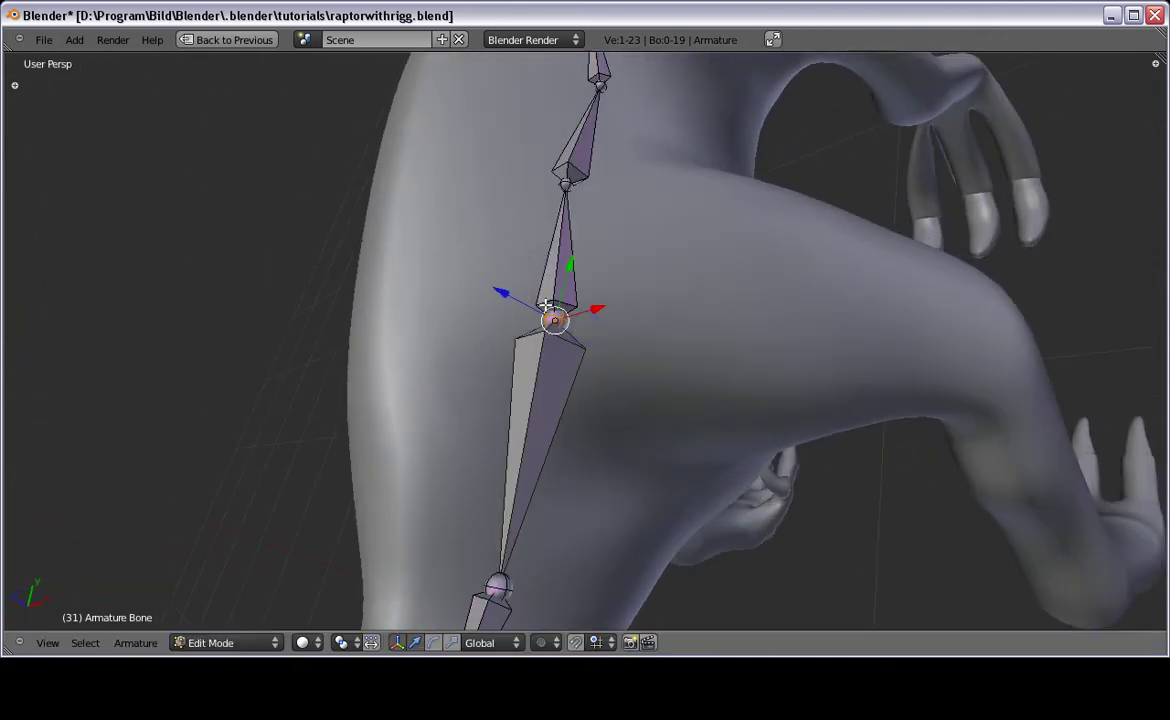
Step: Enable X-Axis Mirror in the armature options
key("t")
scroll(60, 427, "down", 2)
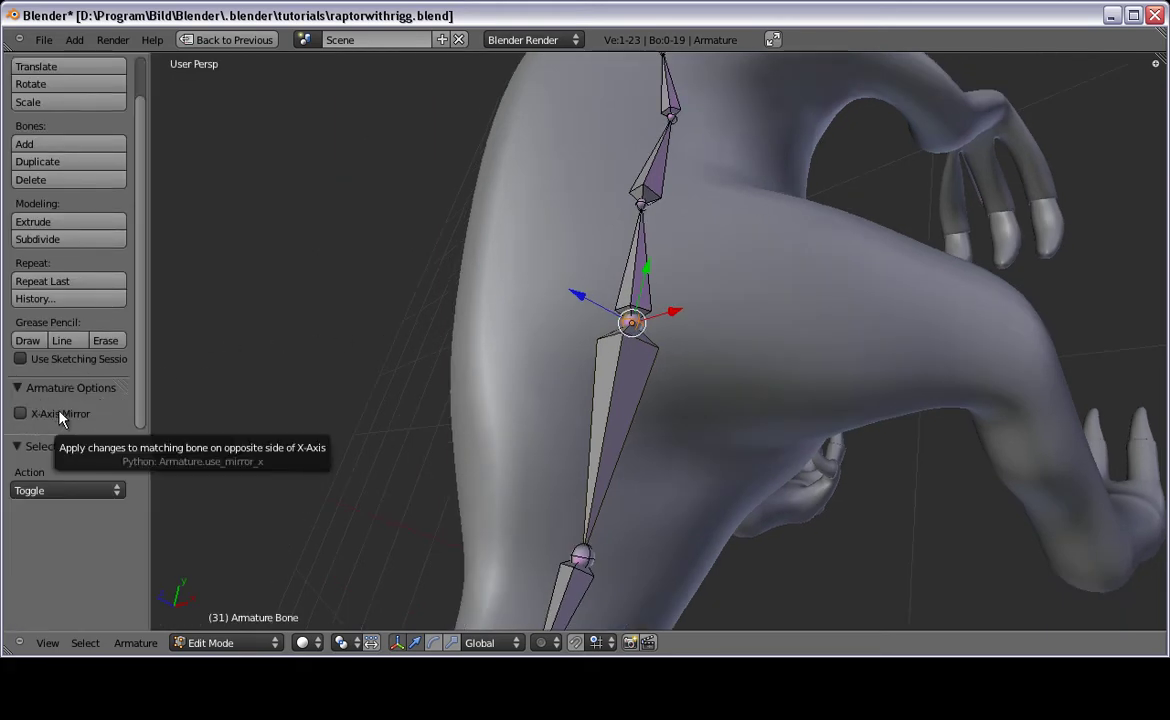
left_click(80, 414)
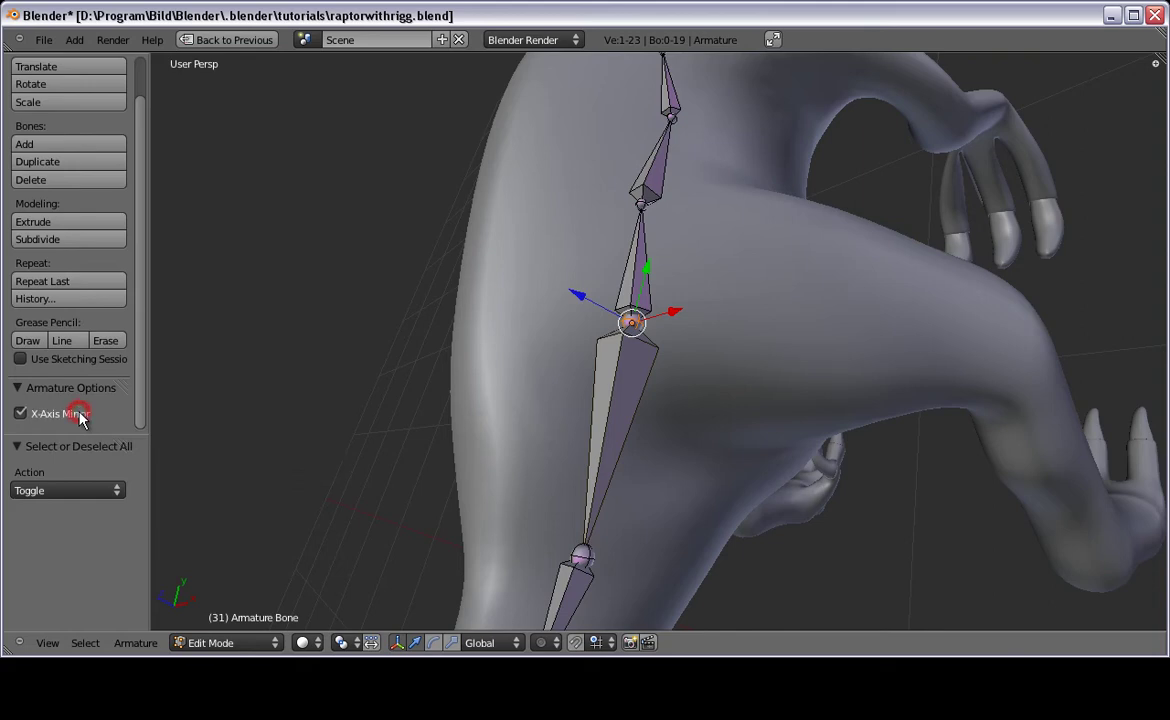
key("t")
Step: From the top view, extrude a mirrored pair of bones from the hip joint sideways toward both thighs
key("KP_7")
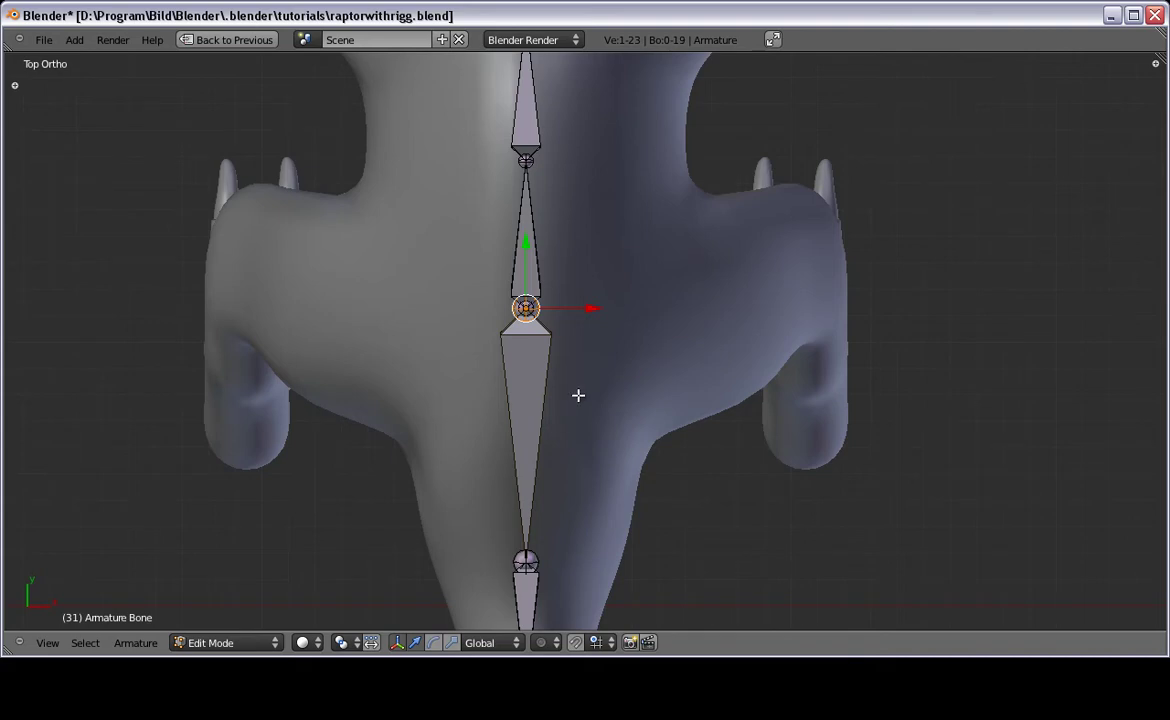
key("shift+e")
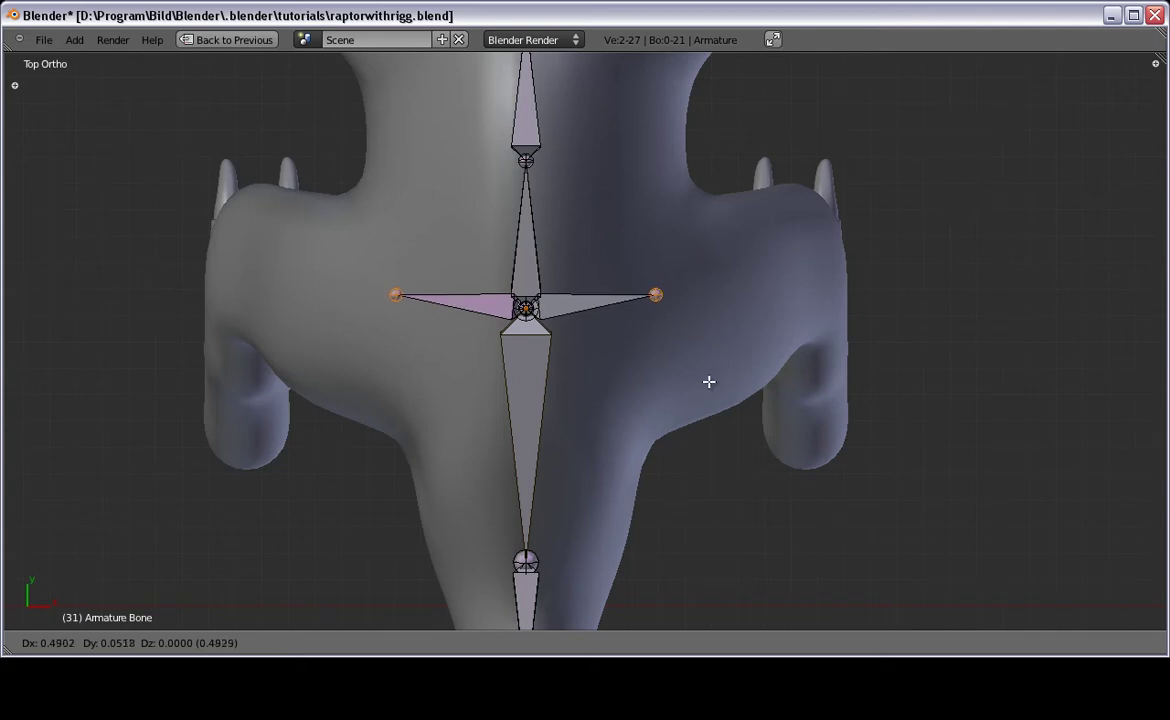
left_click(744, 380)
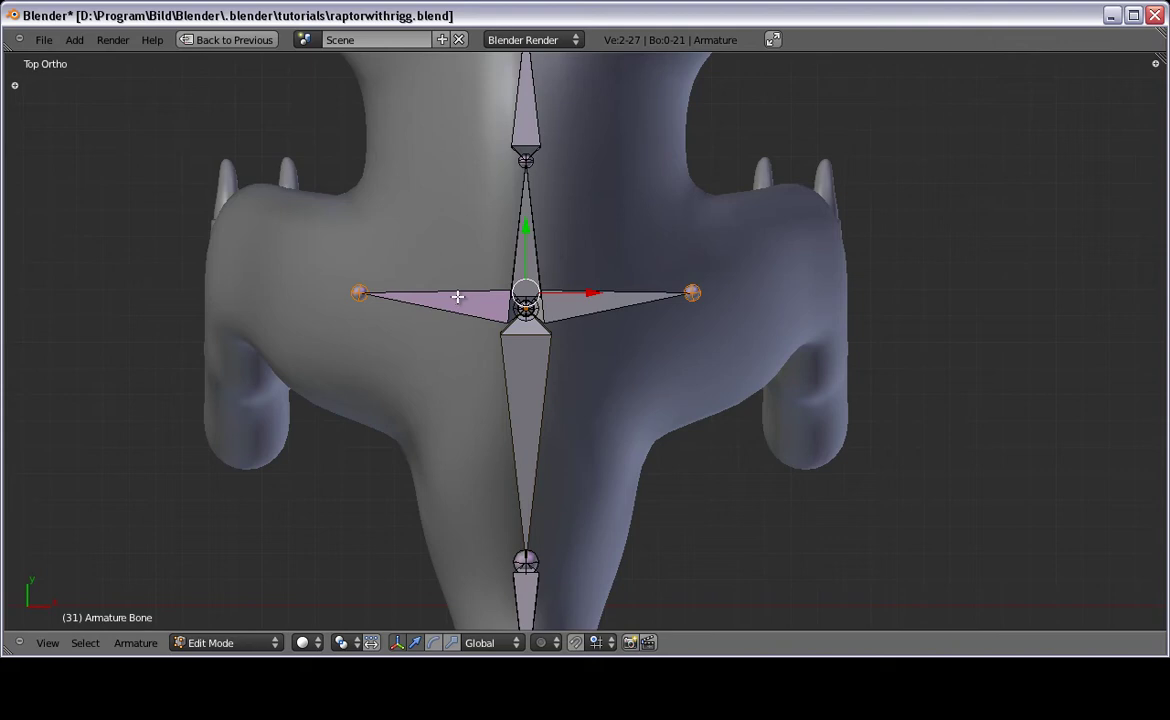
Step: In the side view, lower the tips of both mirrored hip bones toward the tops of the legs
key("KP_3")
key("g")
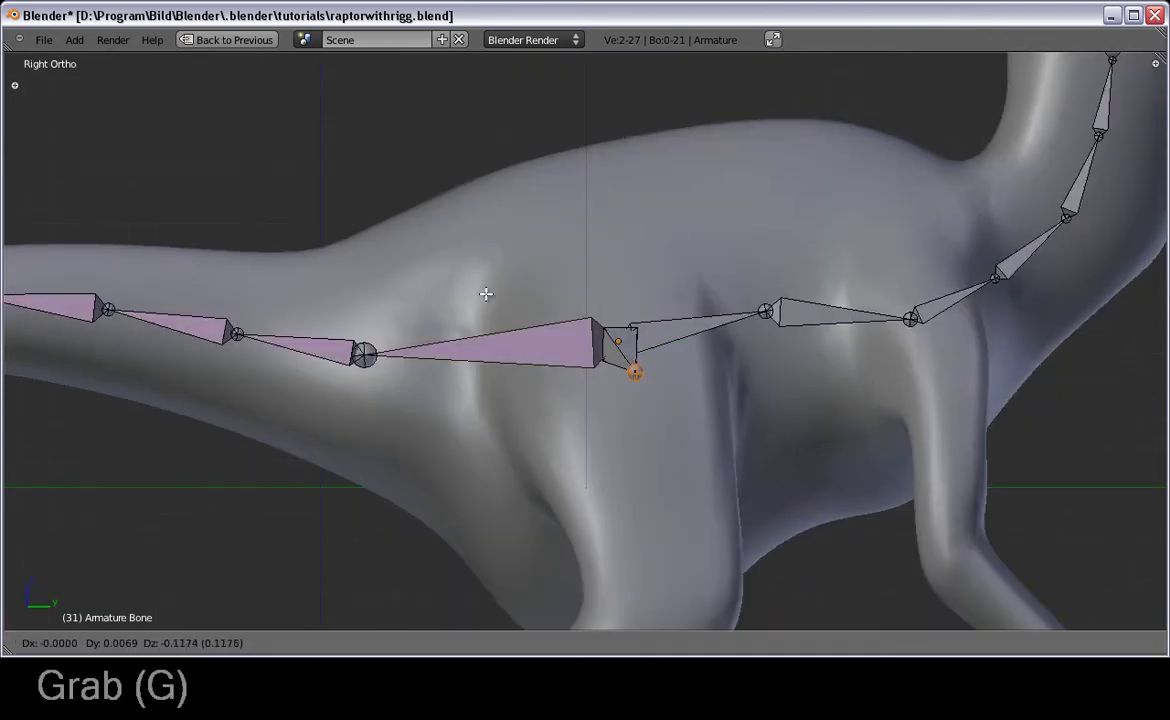
left_click(477, 313)
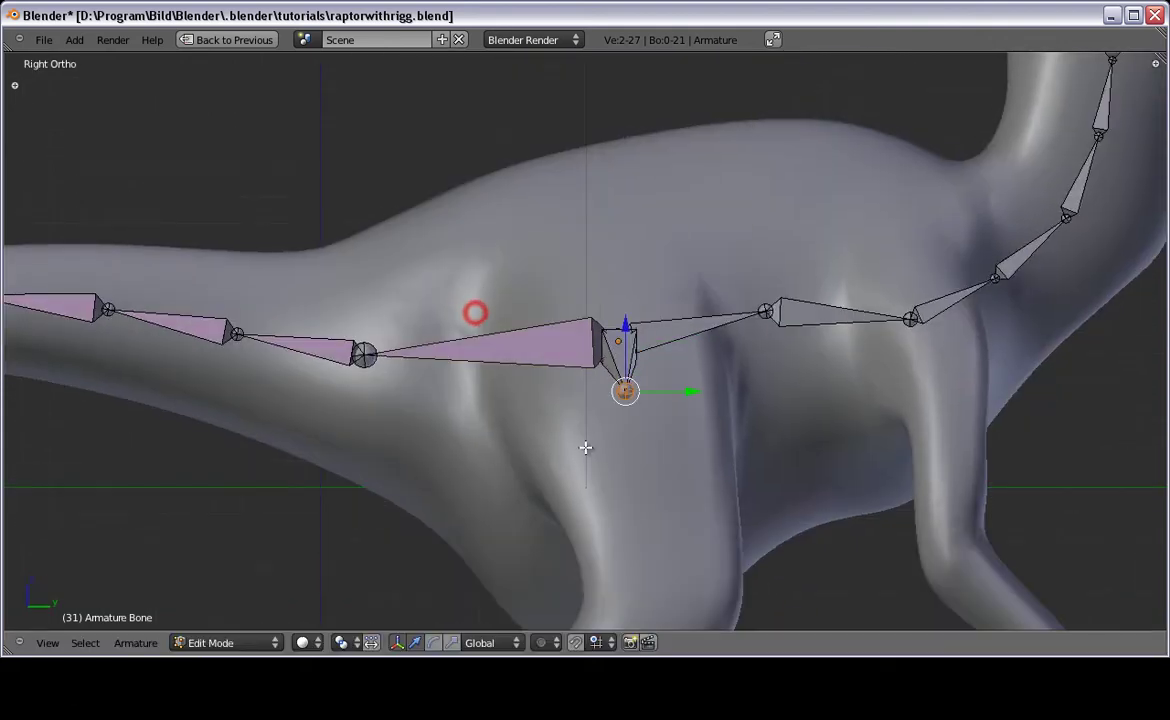
middle_click_drag(585, 447, 478, 256, "shift")
key("KP_1")
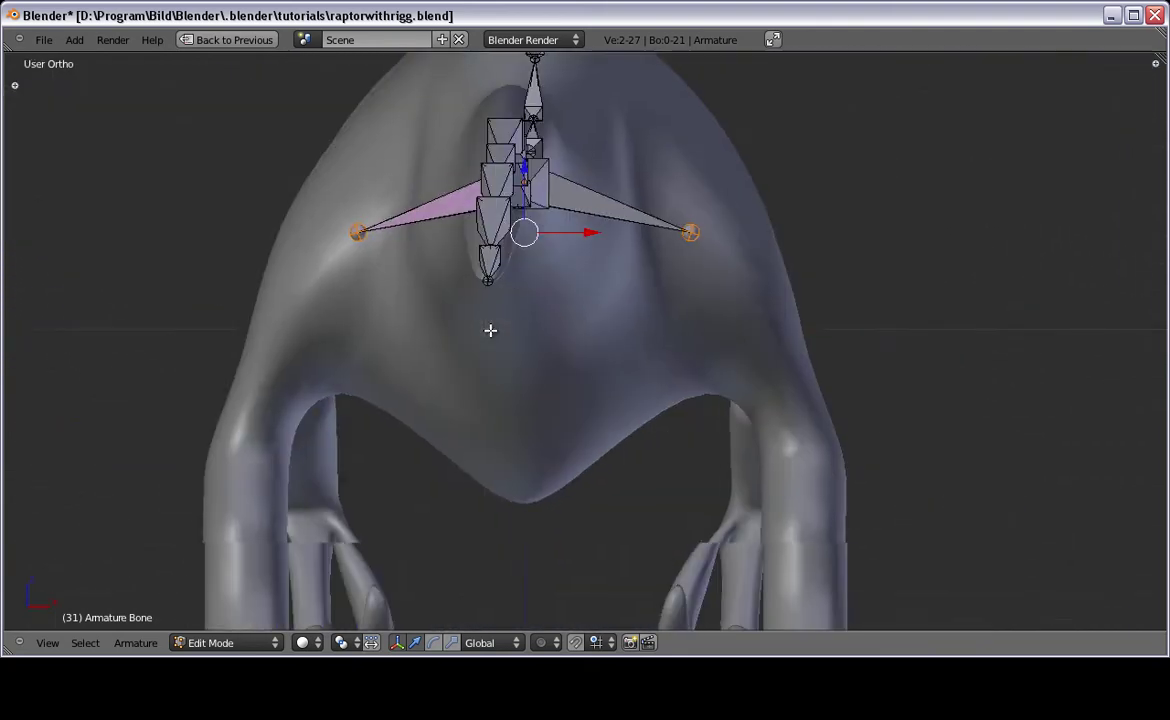
middle_click_drag(633, 348, 424, 255, "shift")
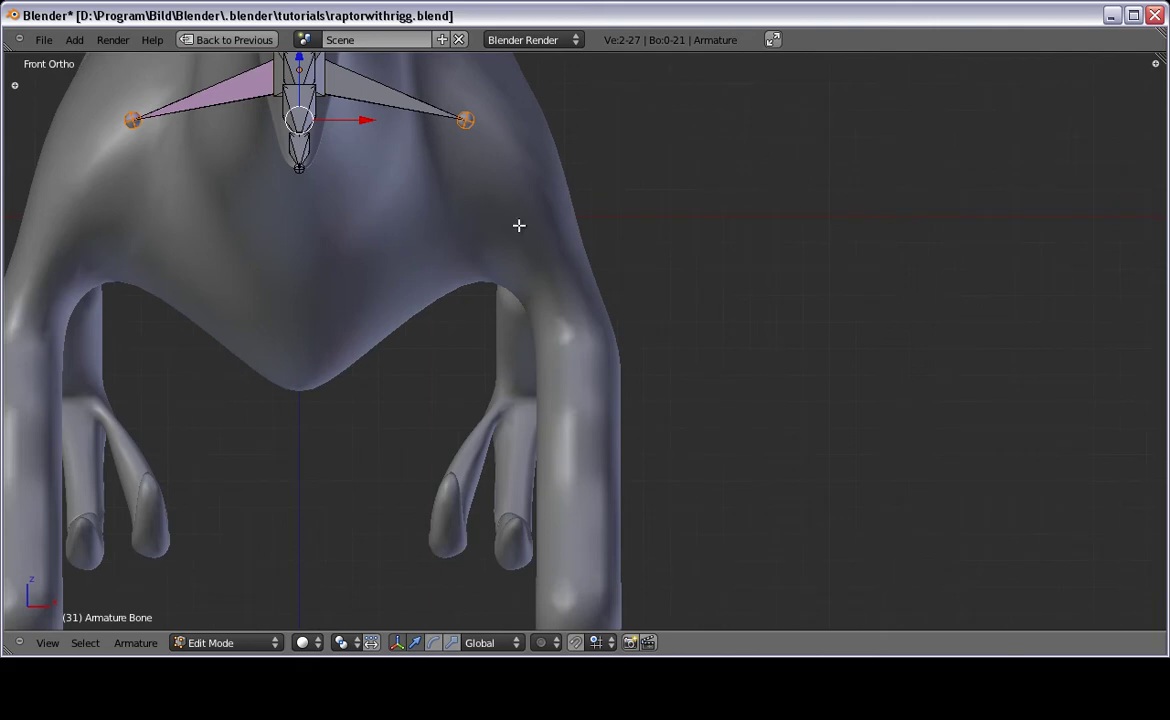
Step: In the front view, extrude mirrored thigh bones from the tips of the hip bones down to the knees
scroll(518, 226, "down", 4)
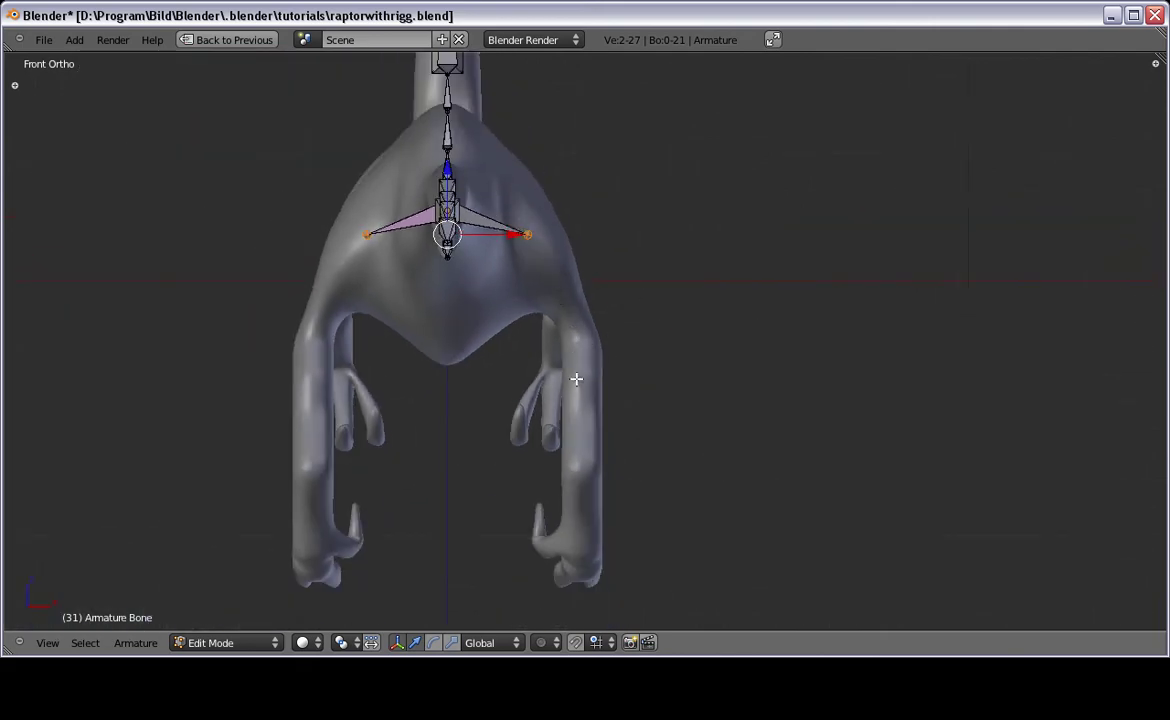
scroll(650, 412, "up", 4)
middle_click_drag(584, 354, 584, 400, "shift")
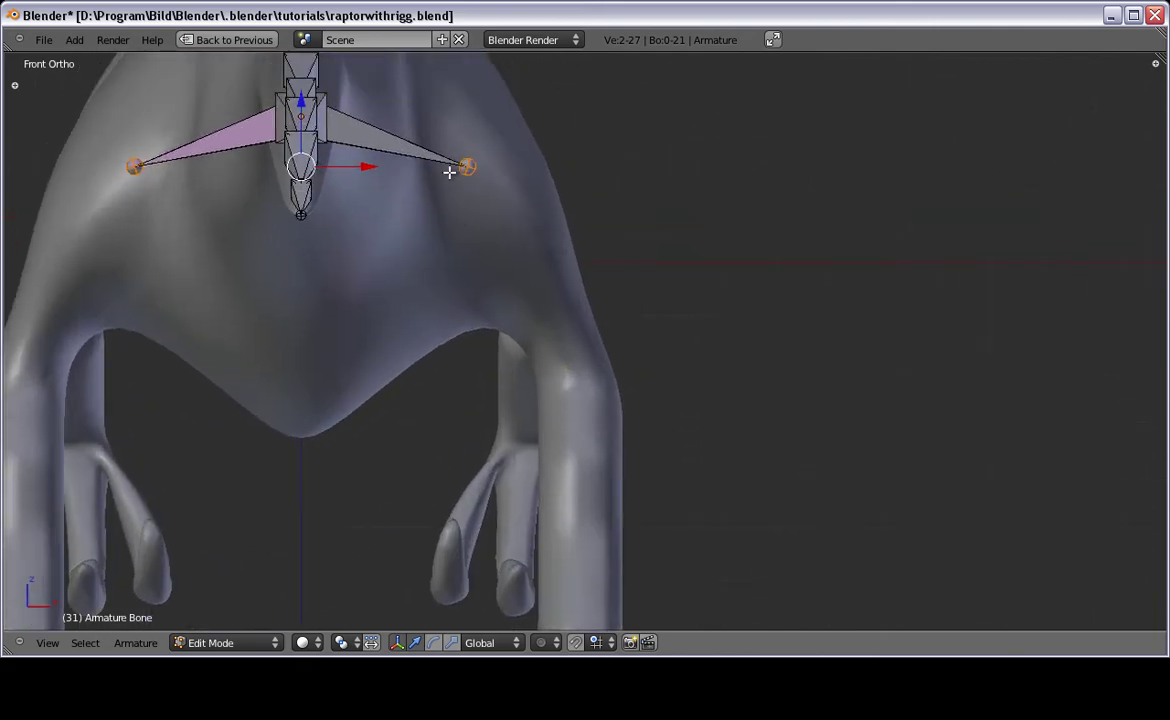
key("shift+e")
left_click(561, 385)
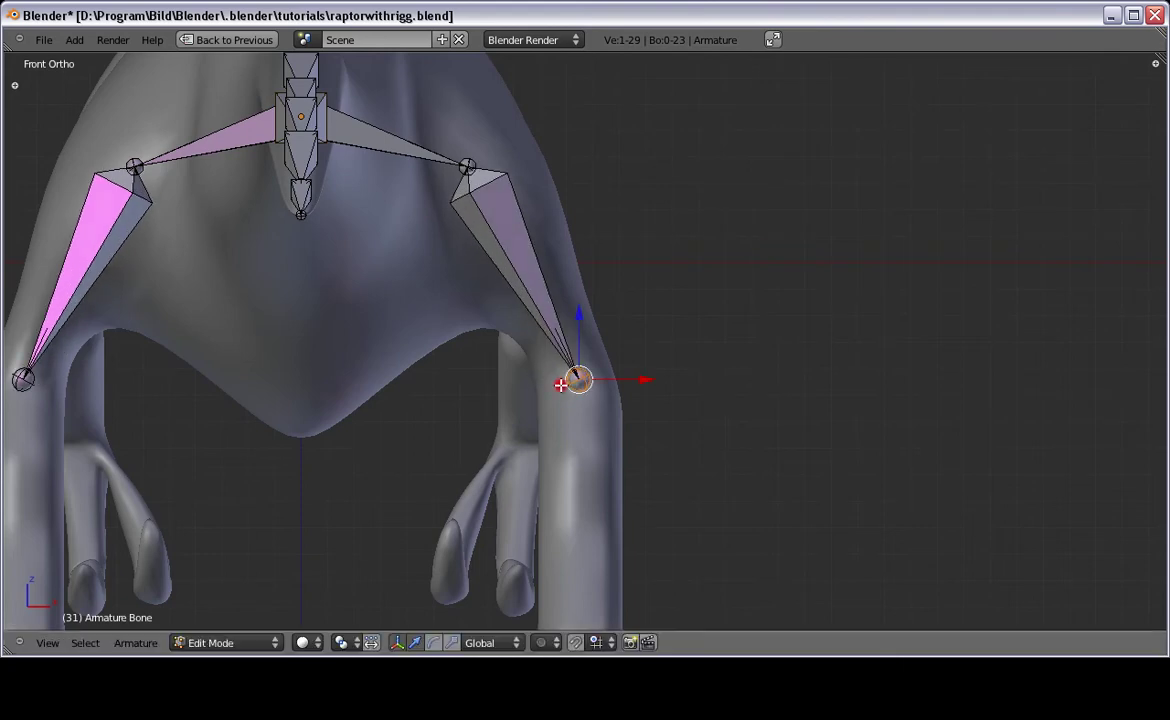
Step: In the side view, reposition the mirrored knee joints freehand inside the raptor's knees
key("KP_3")
key("g")
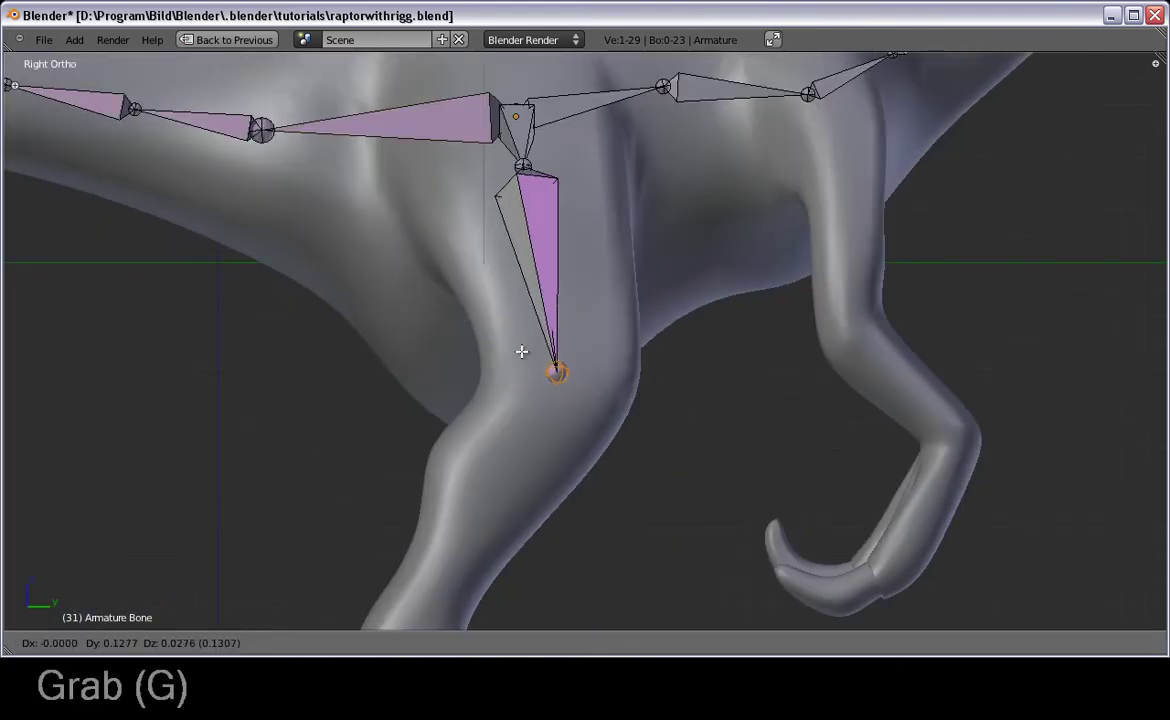
left_click(521, 351)
key("g")
left_click(538, 346)
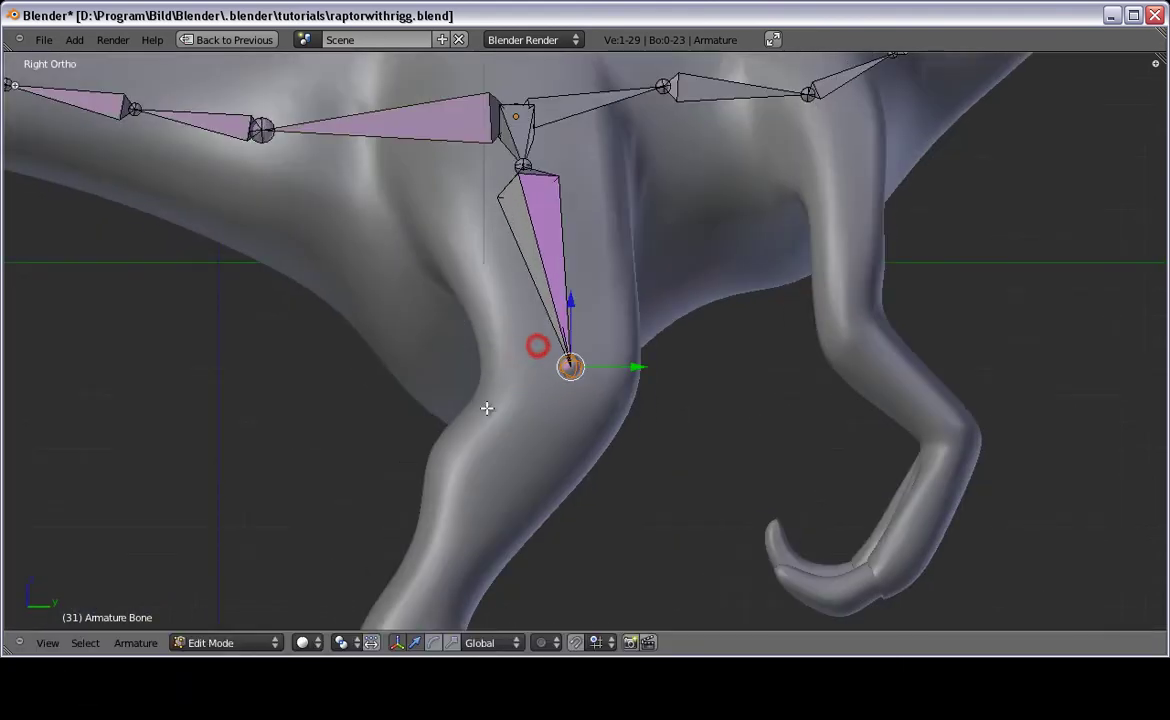
key("g")
left_click(494, 388)
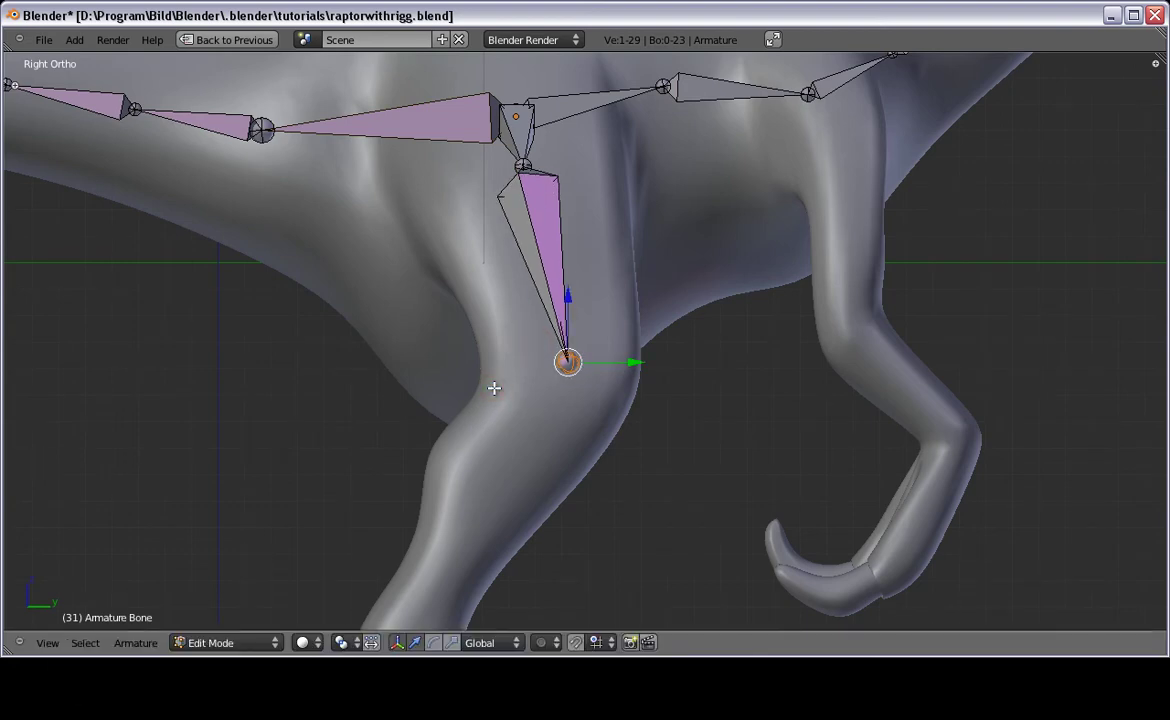
Step: Select the edge loop around one knee of the raptor mesh and snap the 3D cursor to it
key("Tab")
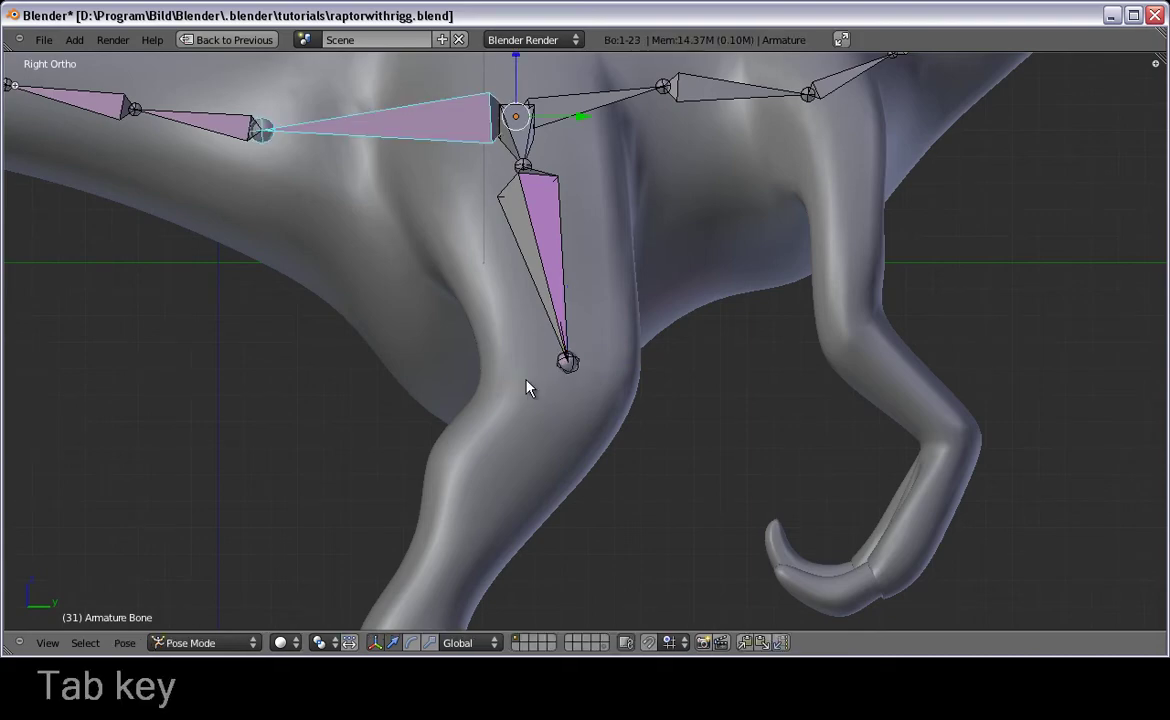
right_click(497, 295)
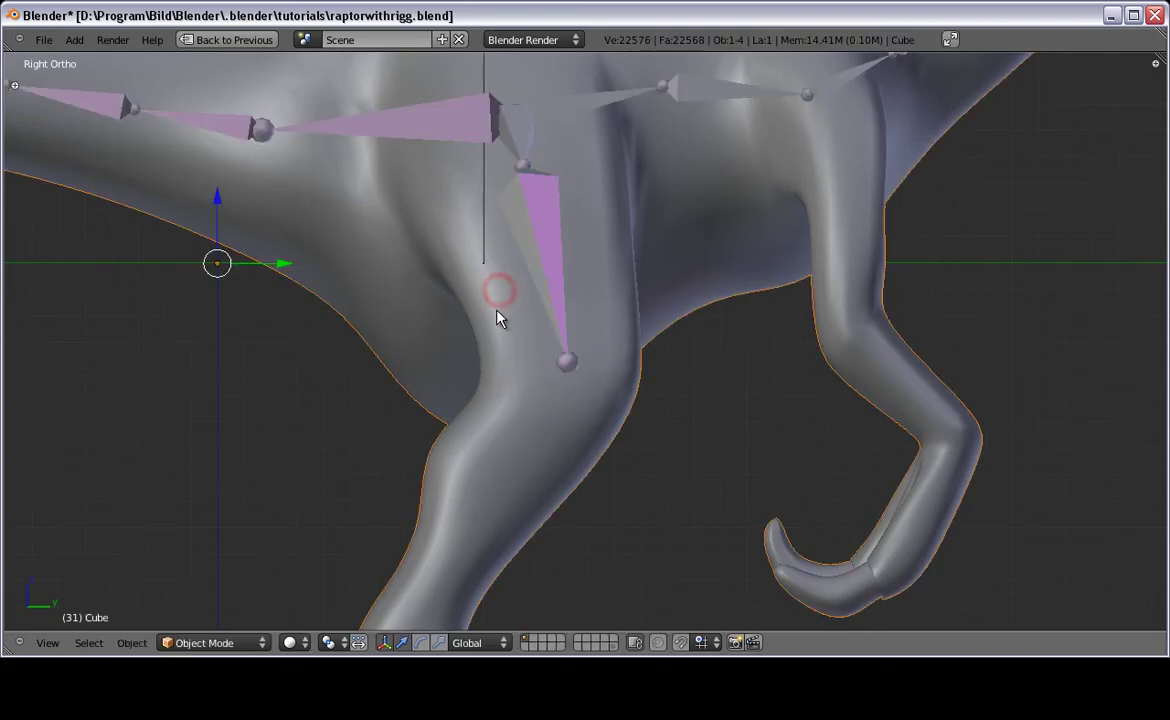
key("Tab")
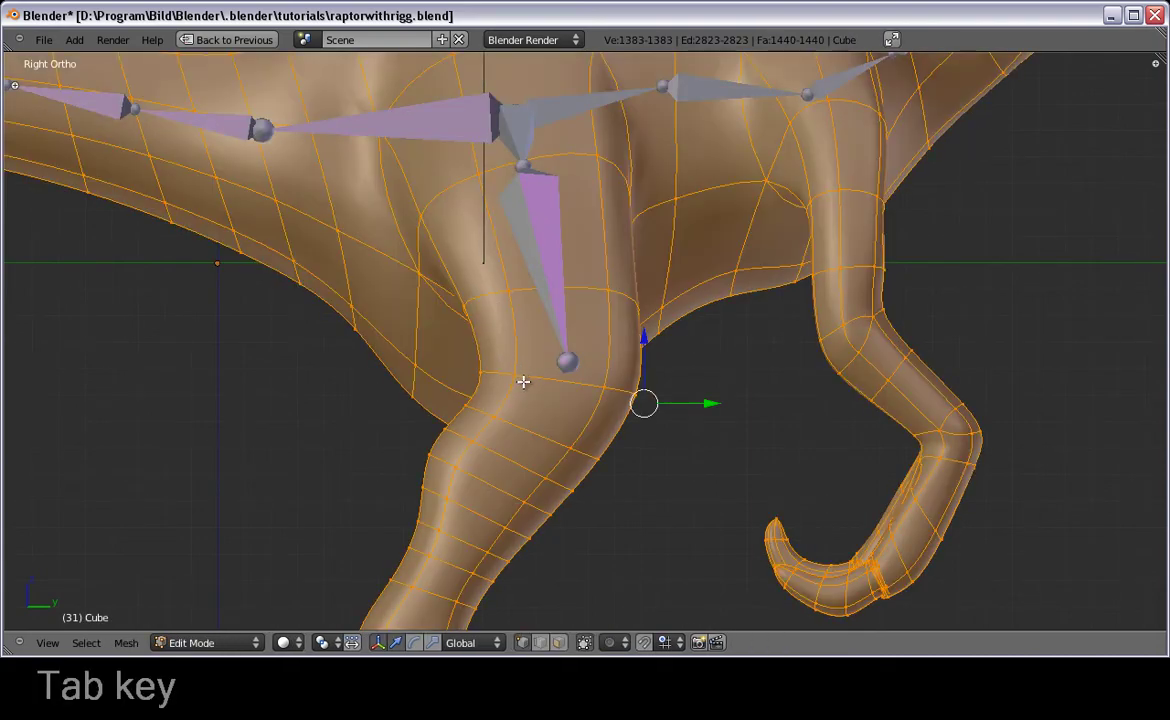
right_click(523, 381, "alt")
middle_click_drag(522, 384, 657, 373)
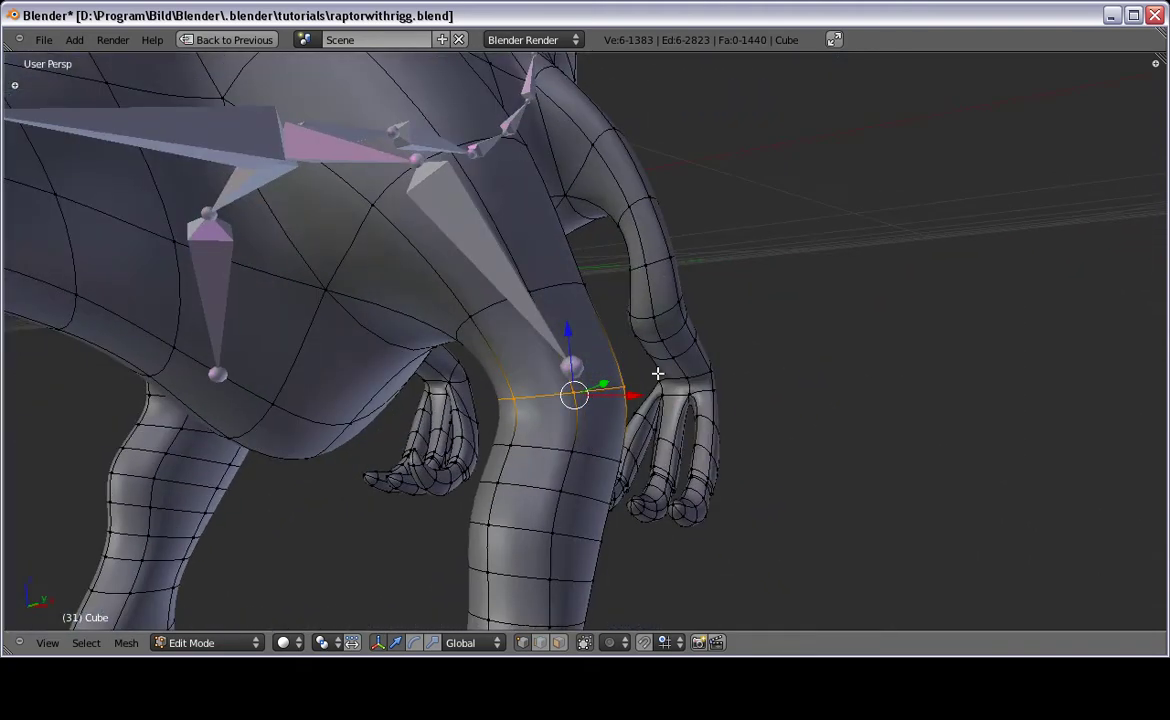
key("a")
right_click(525, 394, "alt")
right_click(540, 394, "alt")
middle_click_drag(554, 394, 536, 414)
key("shift+s")
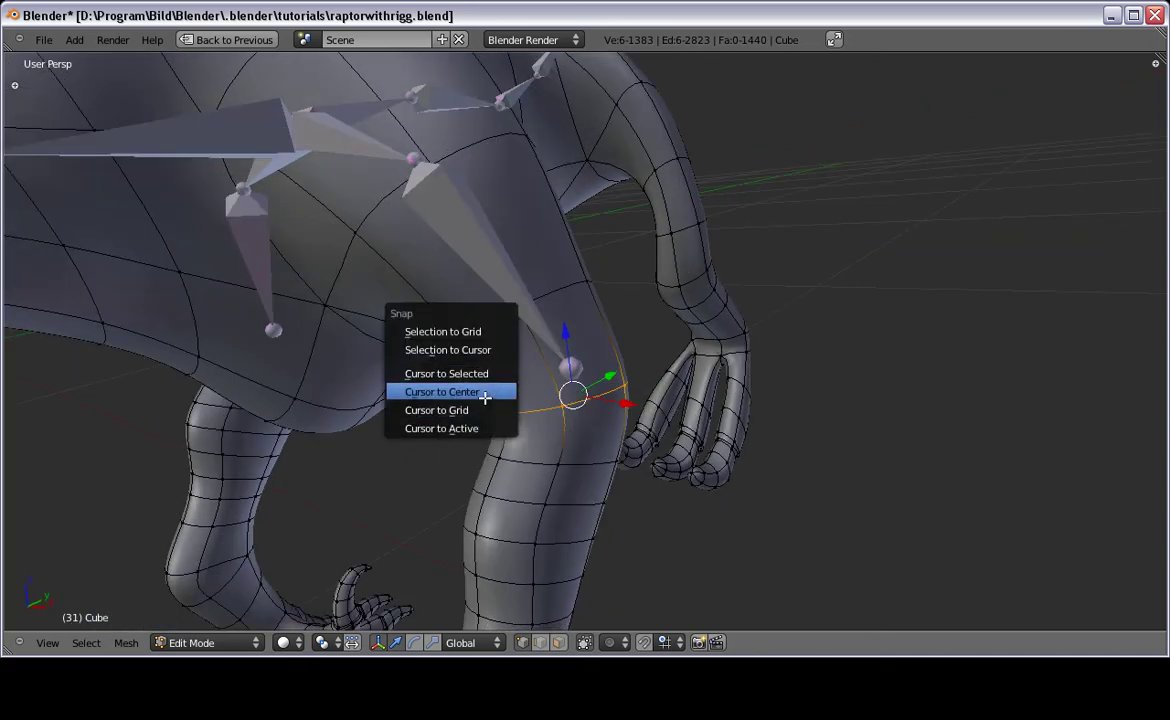
left_click(447, 373)
middle_click_drag(447, 373, 530, 431)
middle_click_drag(613, 400, 561, 397)
Step: Return to editing the armature and snap the knee joint of the same leg to the 3D cursor
key("Tab")
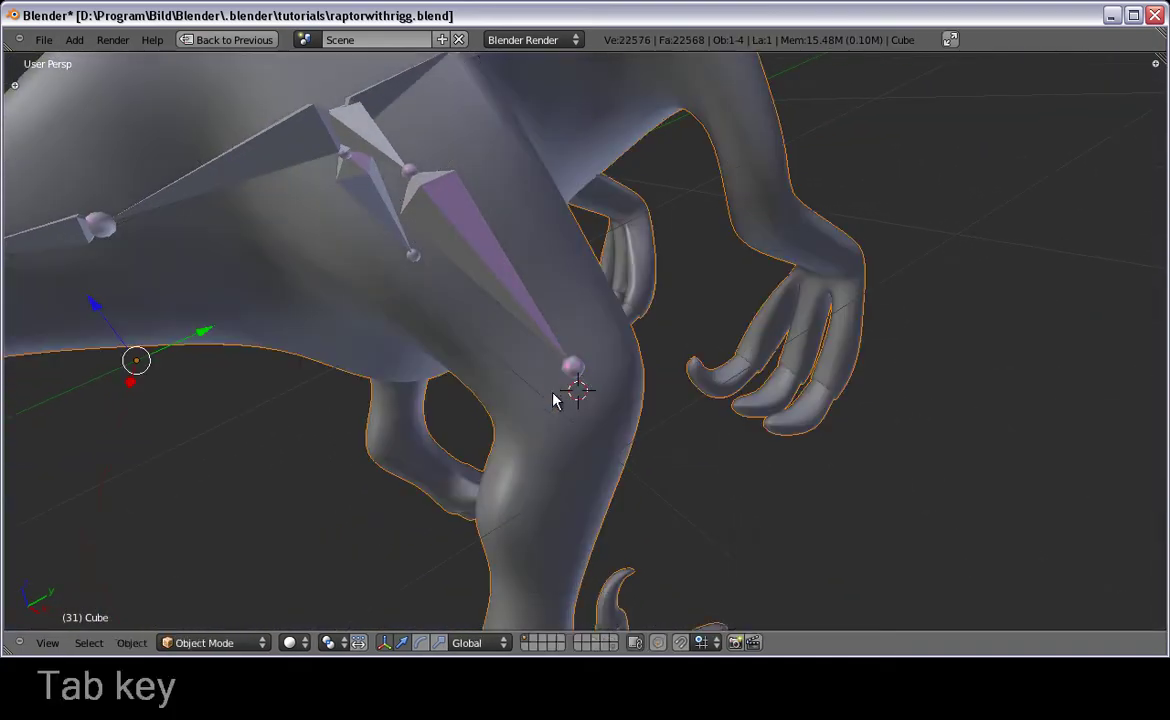
right_click(570, 368)
key("ctrl+Tab")
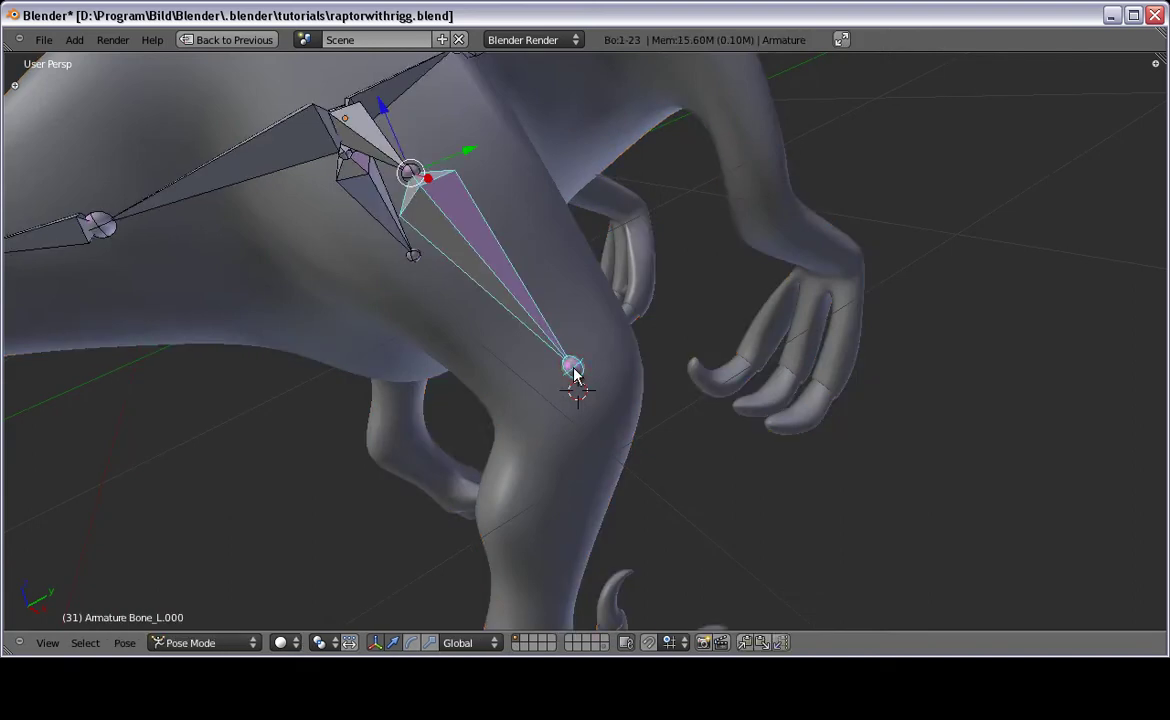
key("Tab")
right_click(571, 367)
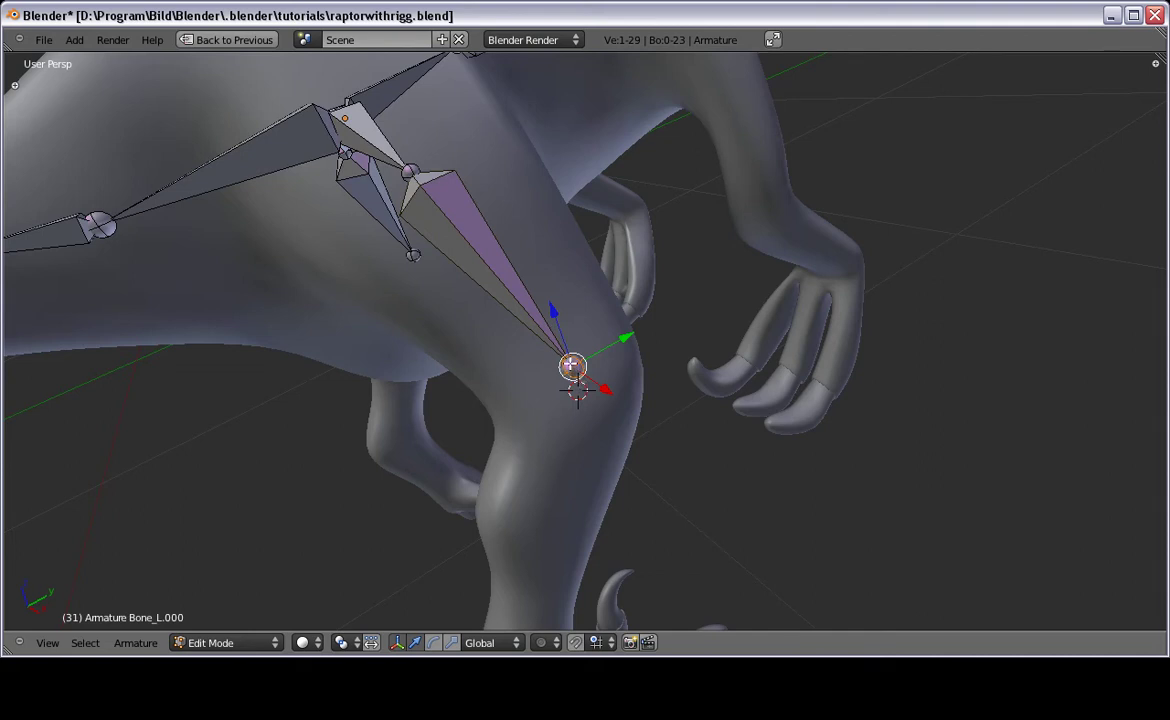
key("shift+s")
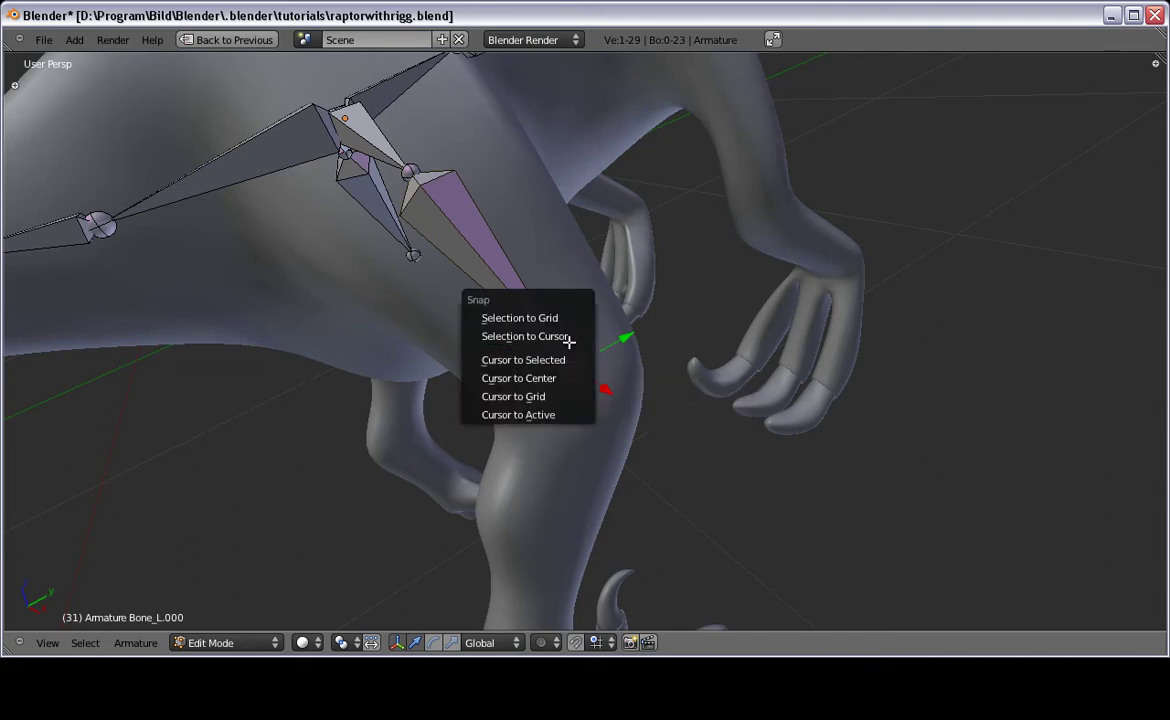
left_click(568, 338)
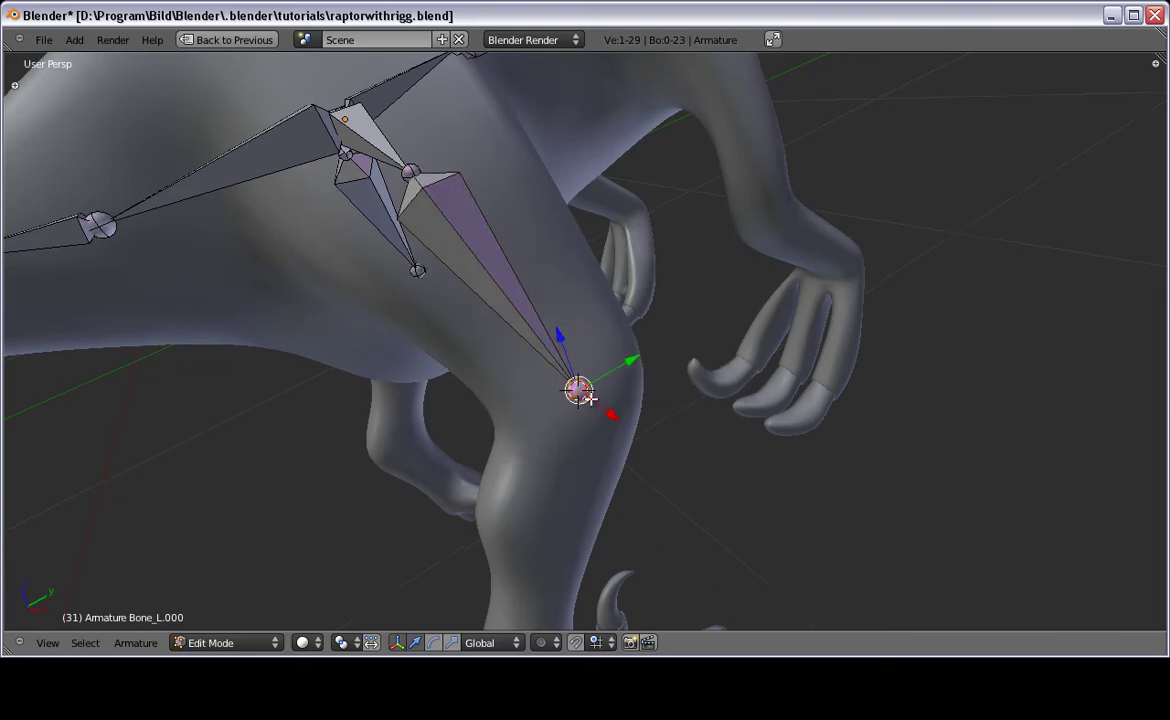
middle_click_drag(568, 338, 511, 184)
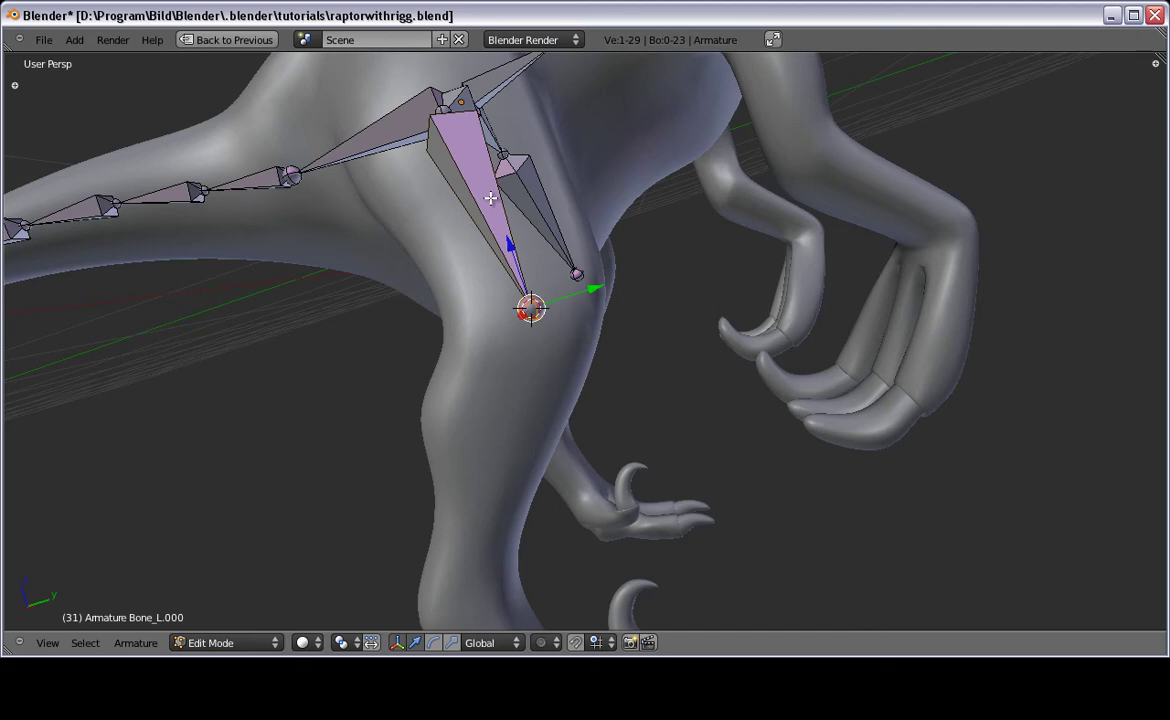
Step: Extrude mirrored shin bones from the knees to the ankles in the side view, then align them with the legs from the front
key("KP_3")
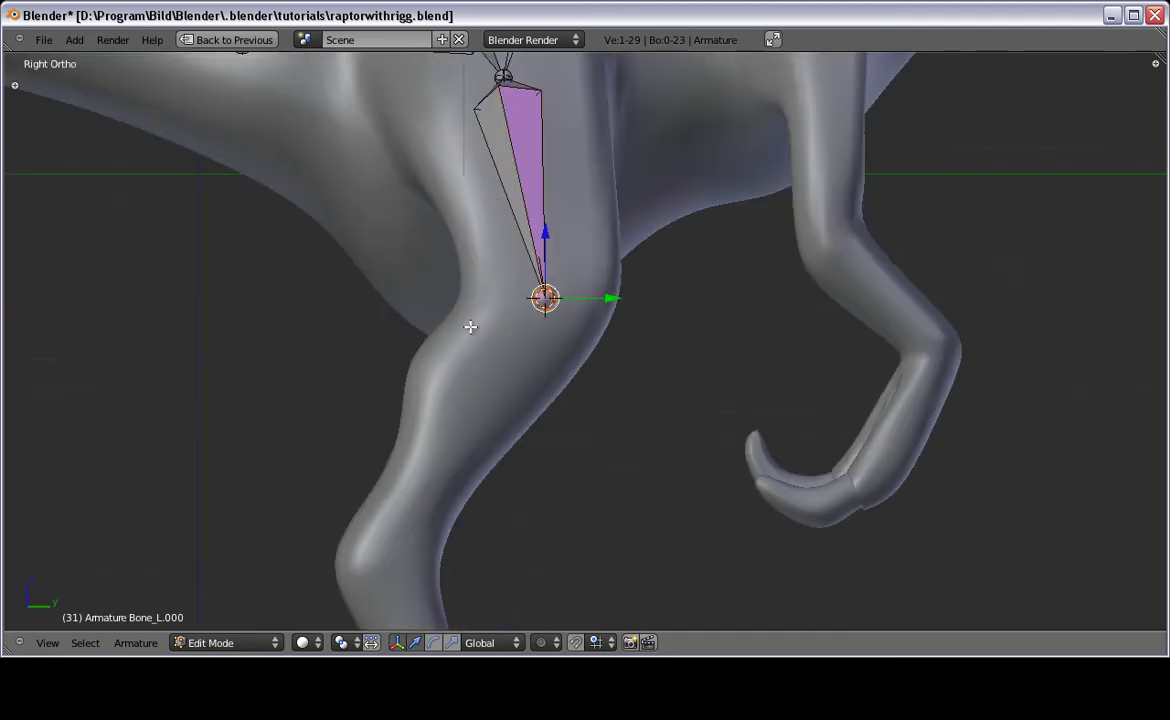
middle_click_drag(499, 394, 567, 269, "shift")
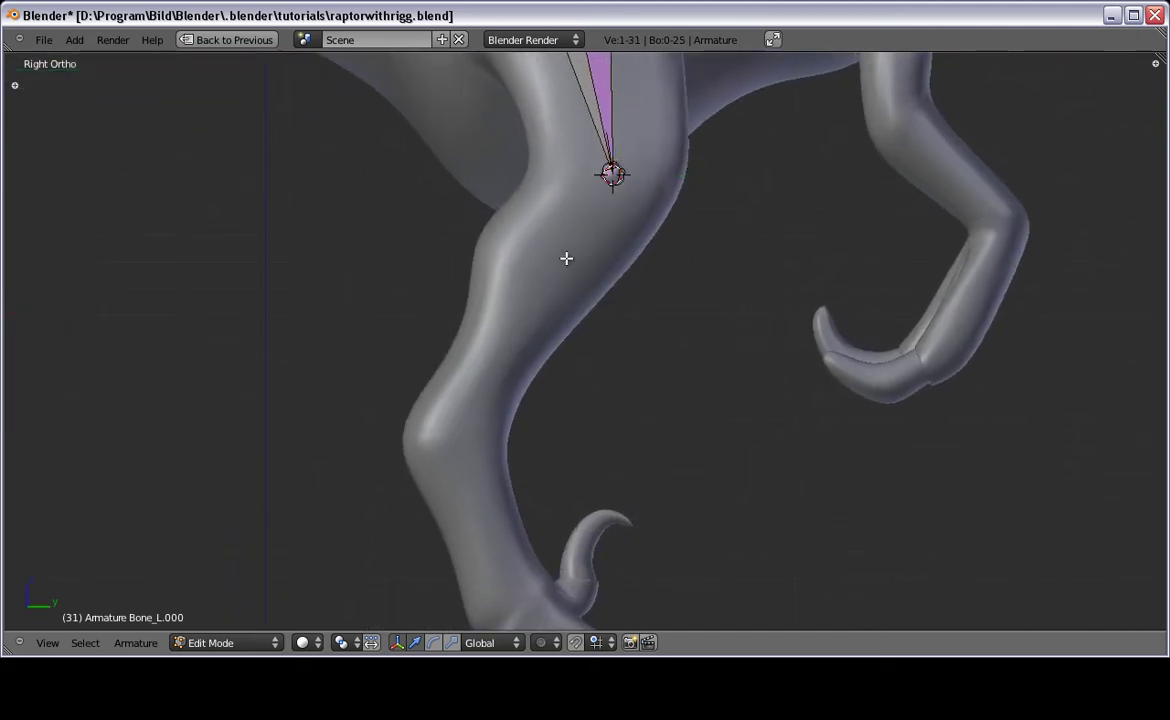
key("e")
left_click(407, 523)
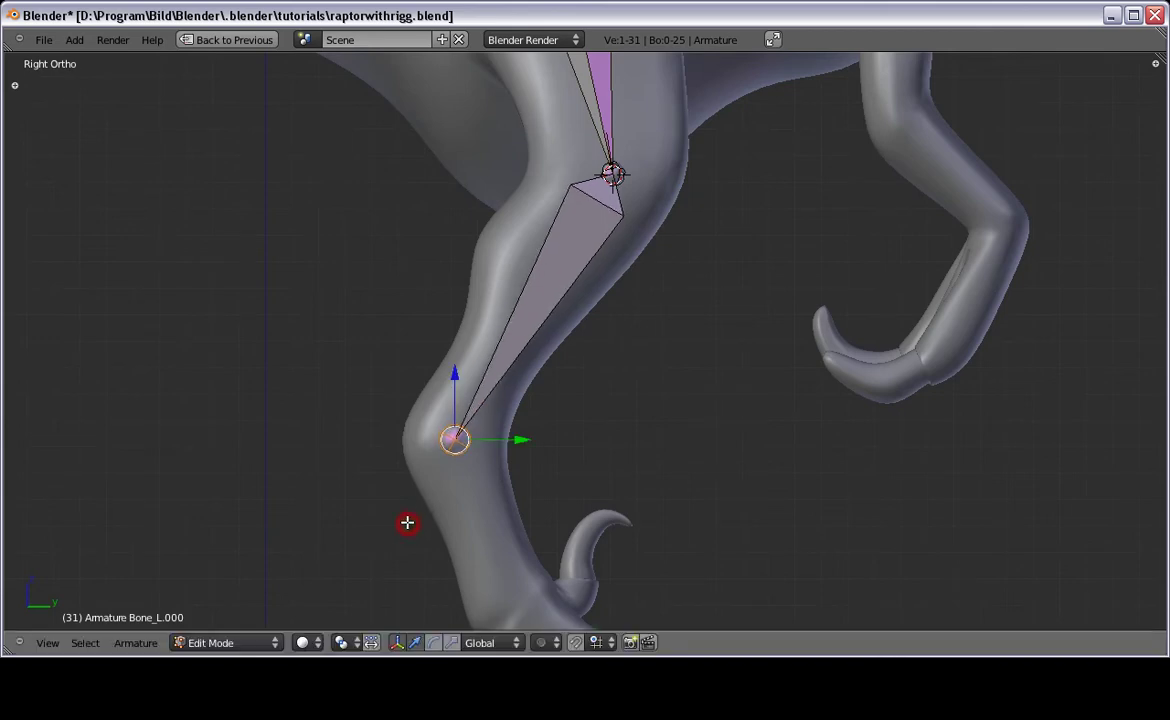
key("KP_1")
key("g")
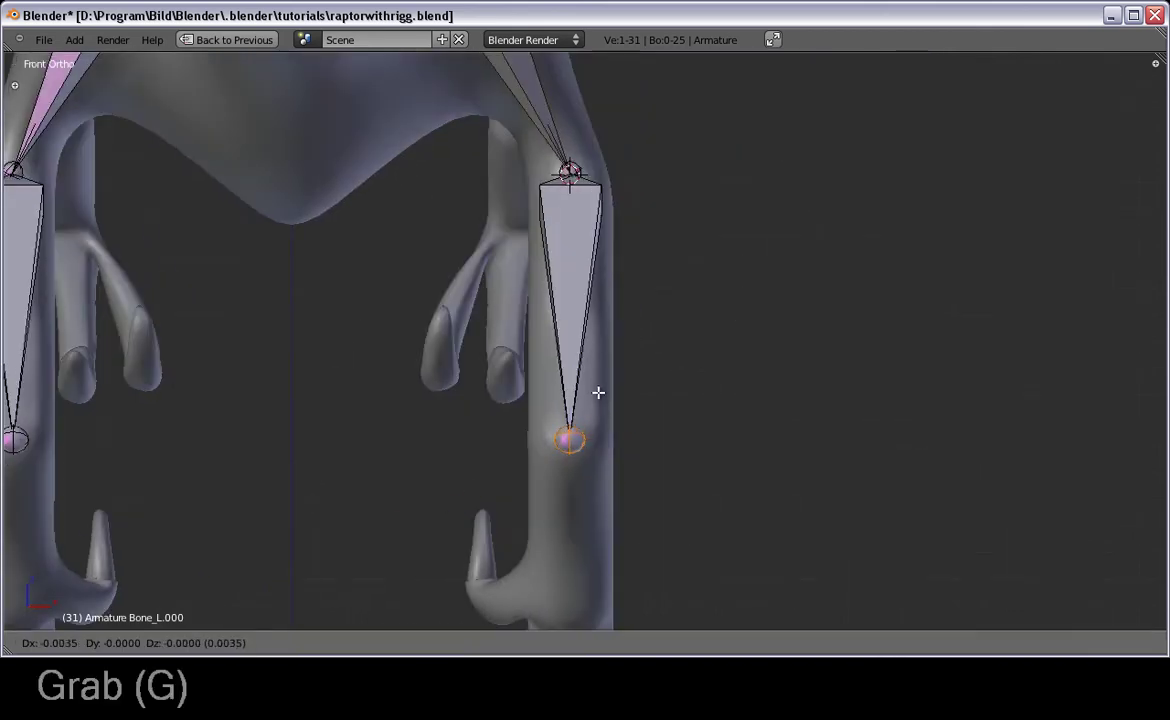
left_click(597, 386)
Step: In the side view, extrude mirrored bones from the ankles down to the feet and place their tips just above the toes
middle_click_drag(596, 411, 543, 115)
key("KP_3")
key("e")
left_click(568, 361)
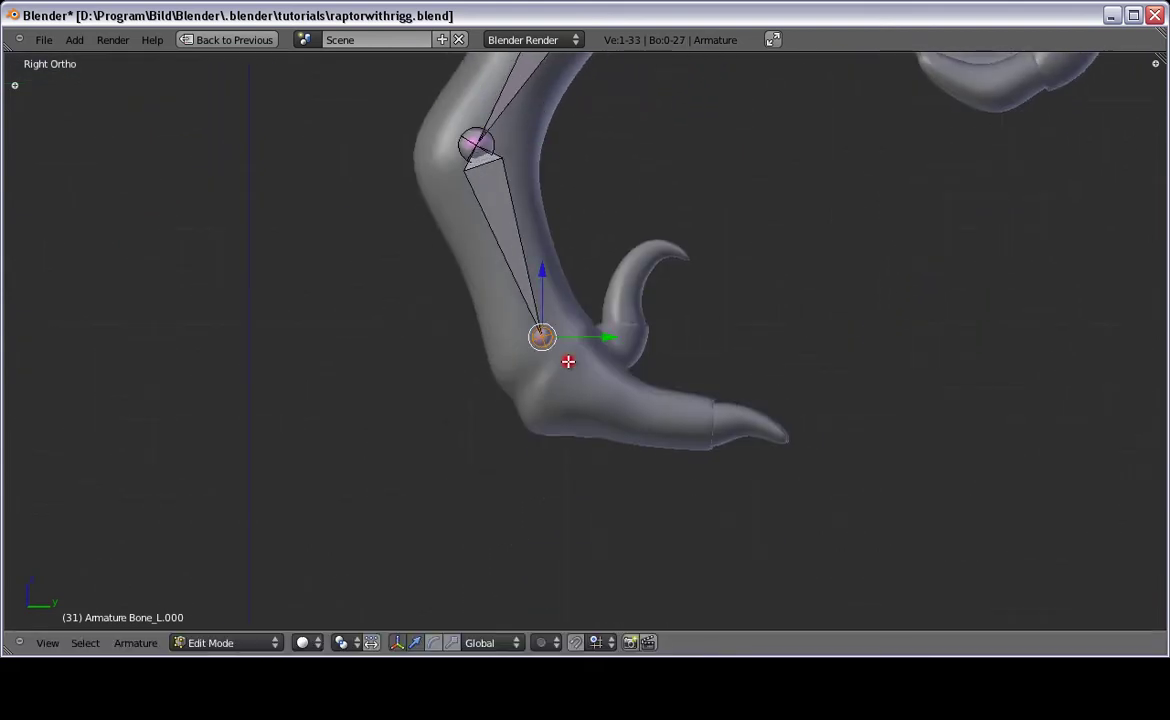
key("g")
left_click(577, 376)
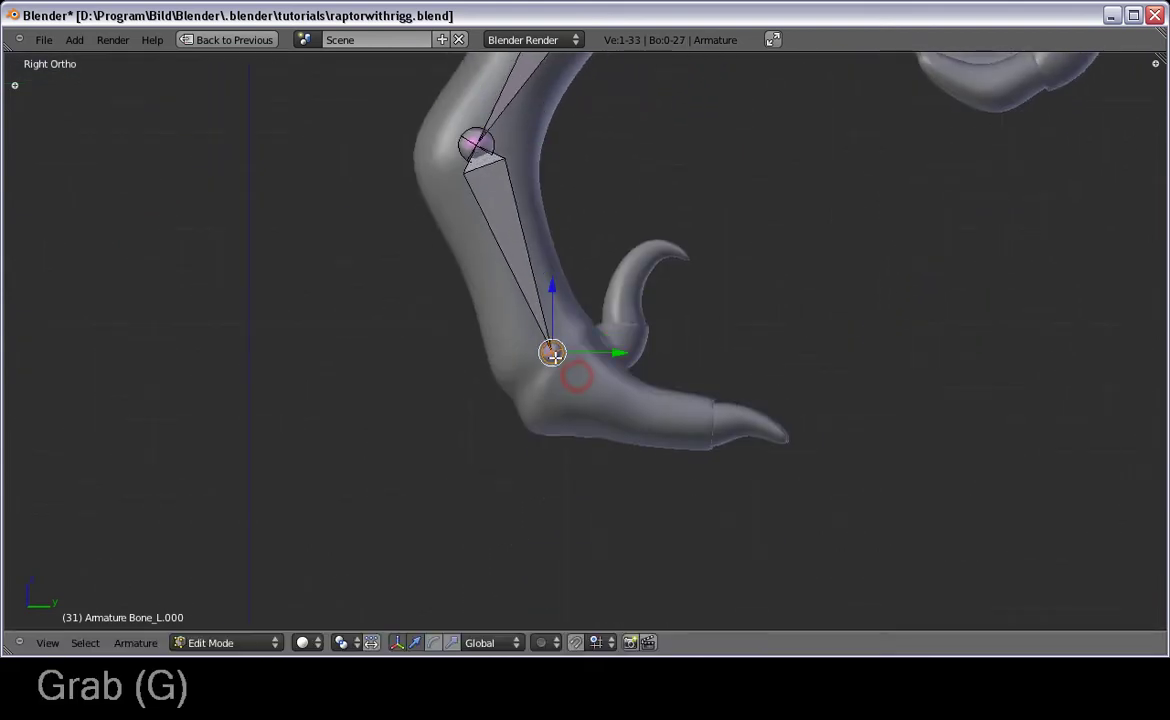
Step: Raise the lower tip of the foot bone from the back view, then adjust its placement inside the foot from the side
middle_click_drag(669, 396, 844, 191, "shift")
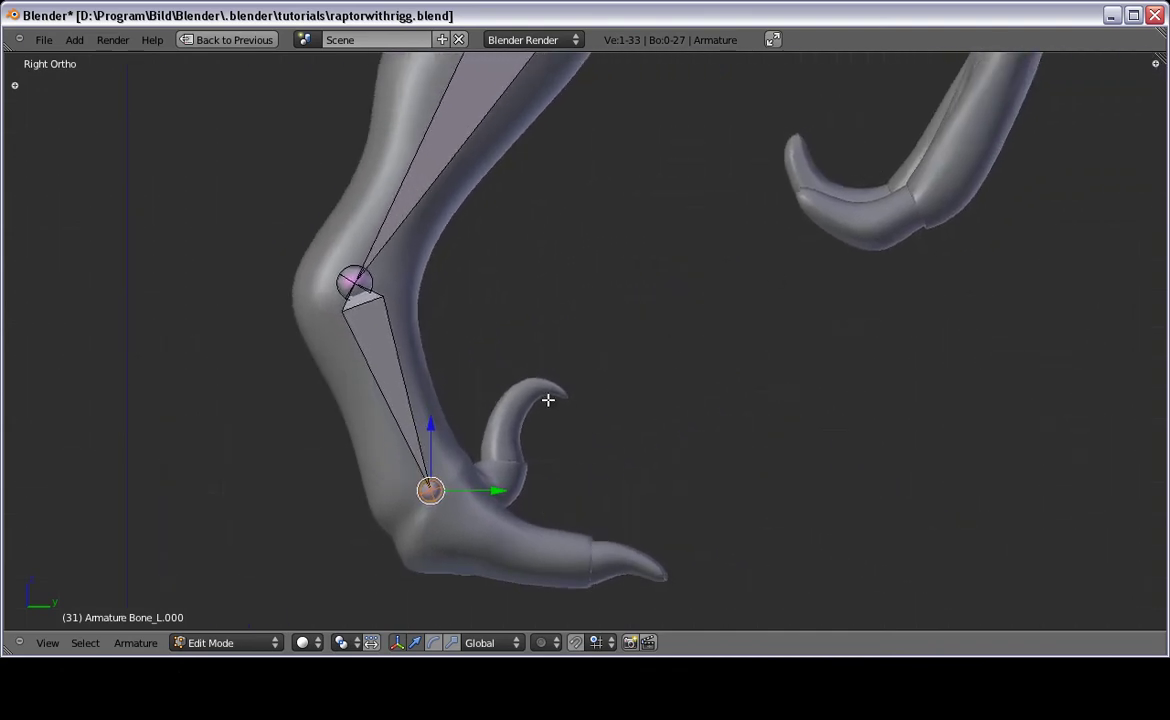
middle_click_drag(516, 487, 464, 423, "shift")
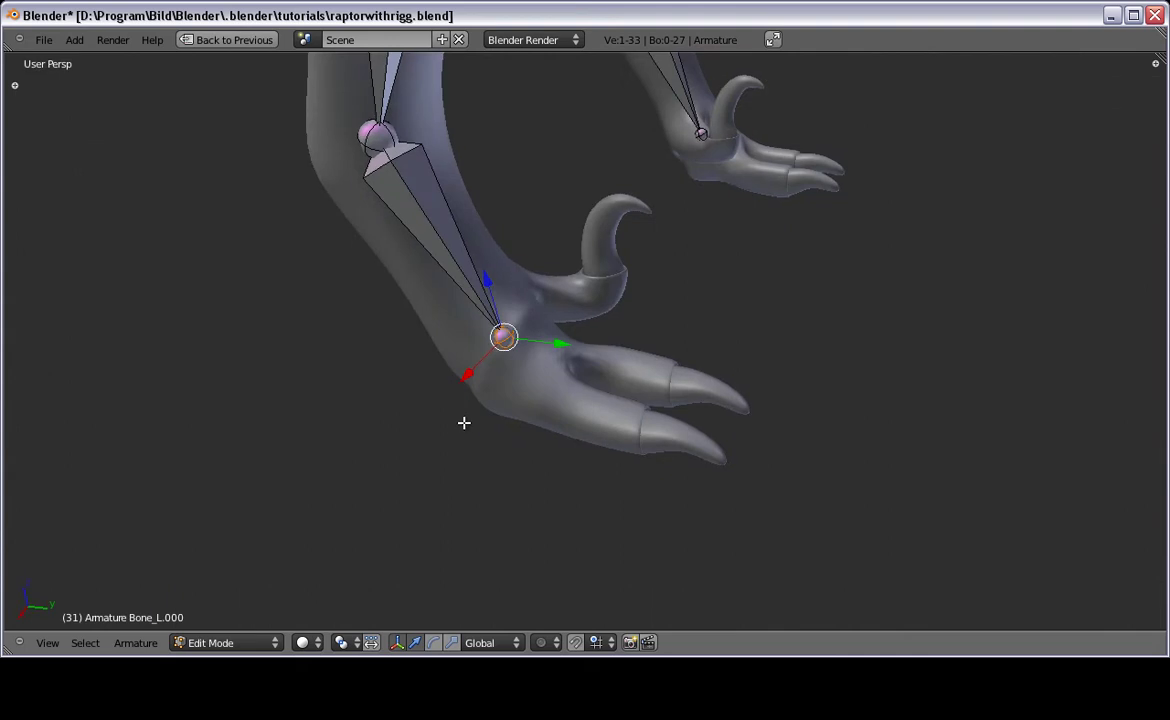
key("KP_1")
key("ctrl+KP_1")
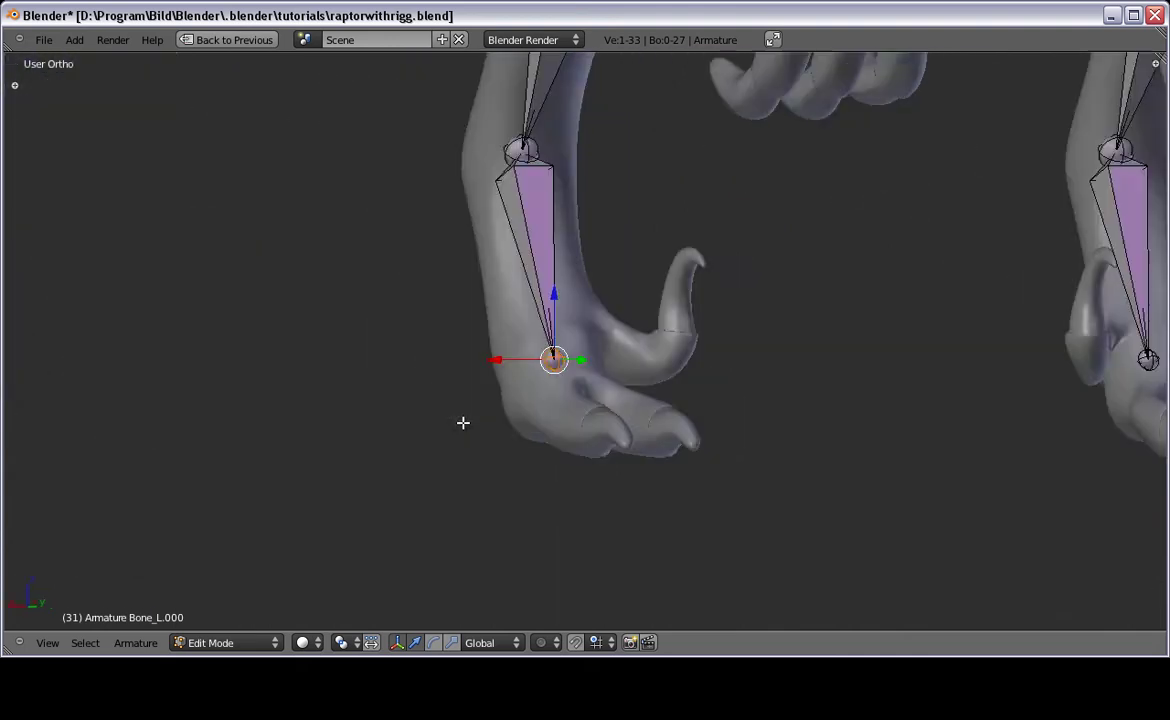
scroll(465, 423, "up", 5)
scroll(606, 337, "down", 3)
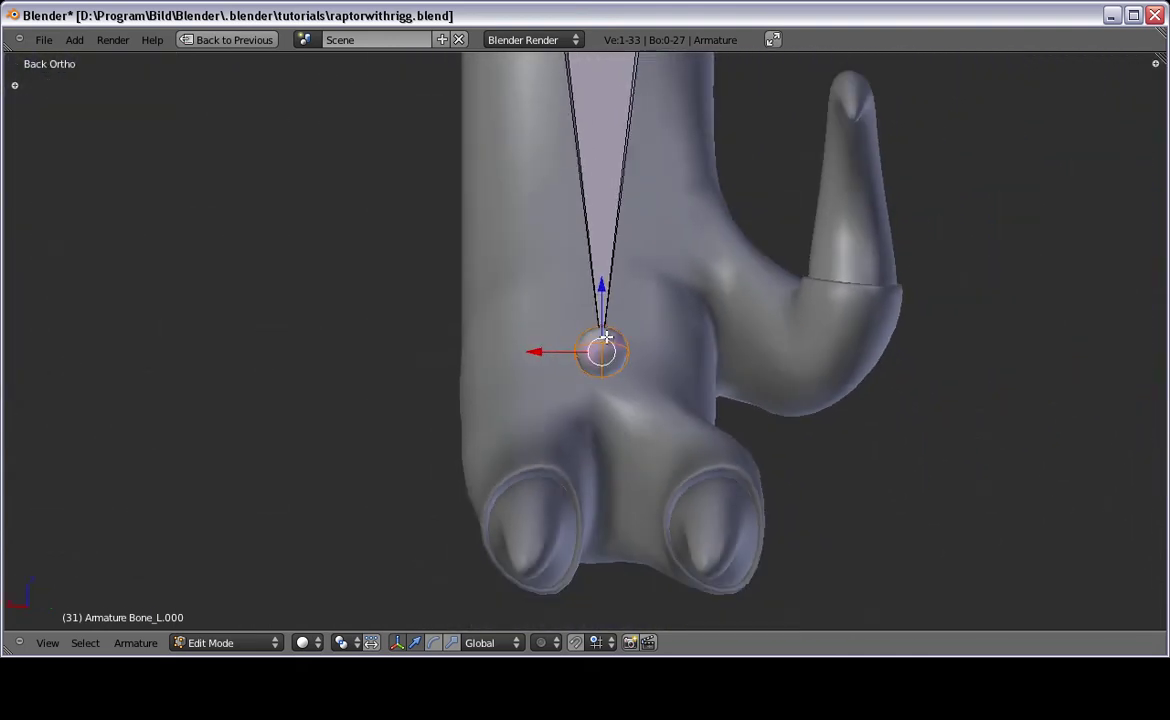
middle_click_drag(601, 311, 577, 396, "shift")
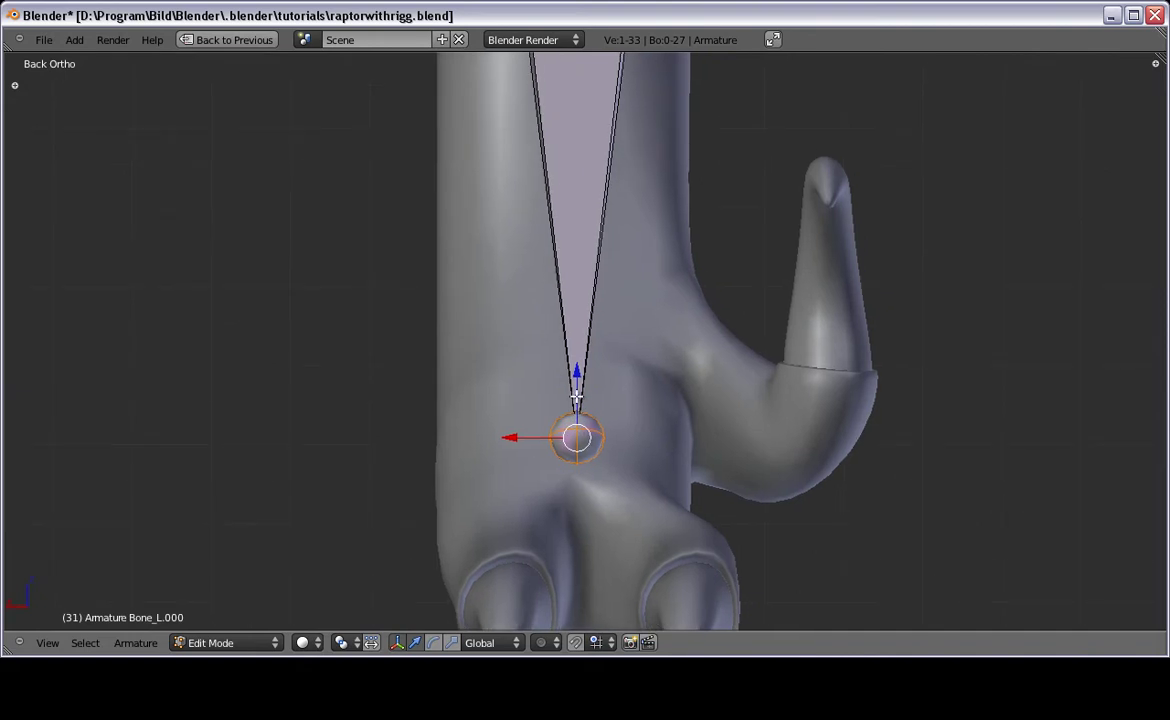
key("g")
left_click(575, 291)
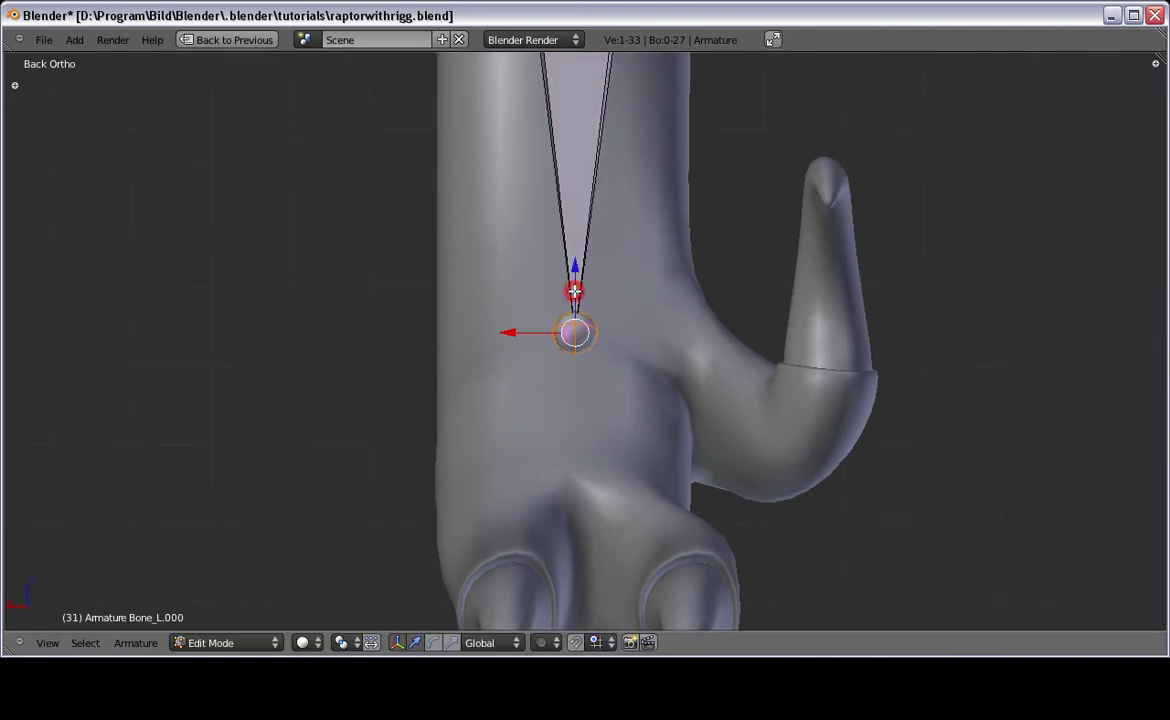
key("KP_3")
key("g")
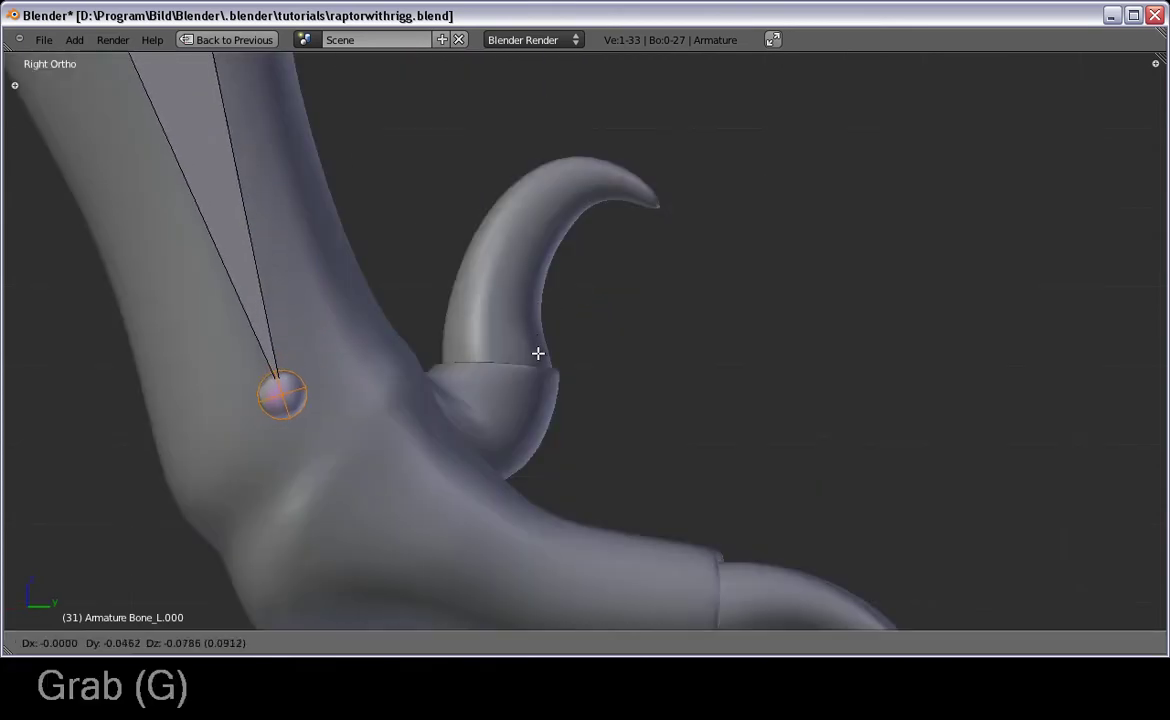
left_click(538, 353)
Step: Move the foot bone's tip farther up above the rear claw's base, fine-tune it in the side view and check it from the back
key("KP_1")
key("ctrl+KP_1")
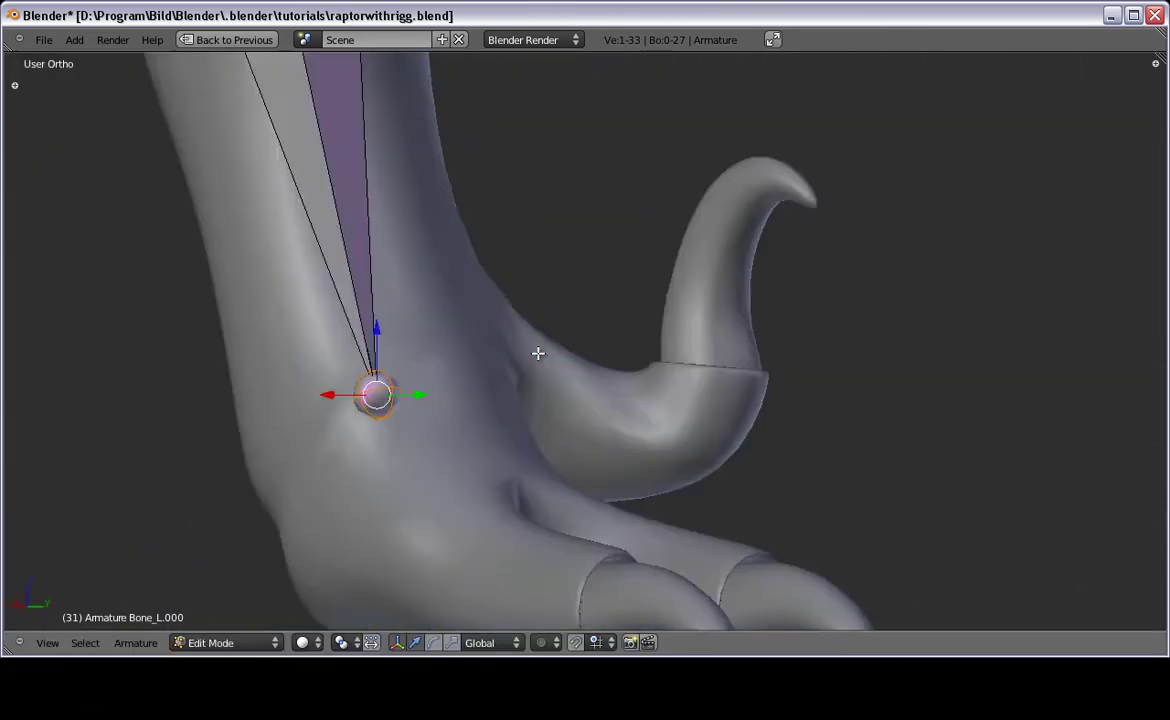
middle_click_drag(540, 353, 635, 397)
key("g")
left_click(628, 298)
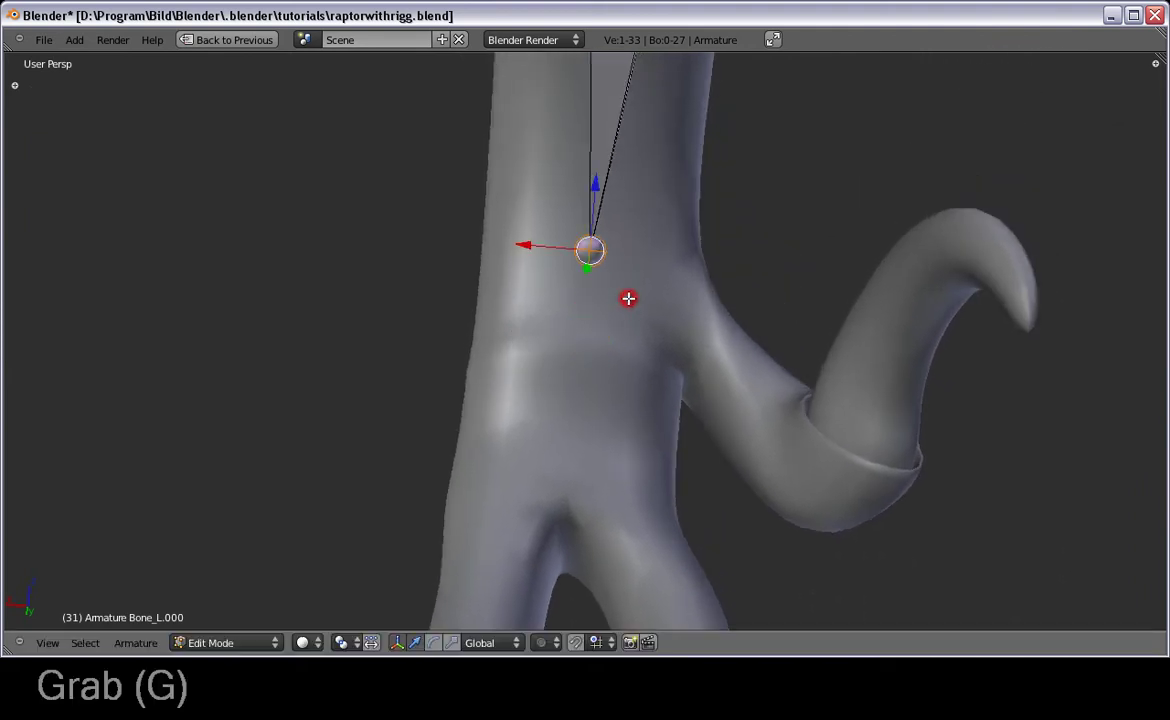
key("KP_3")
key("g")
left_click(623, 303)
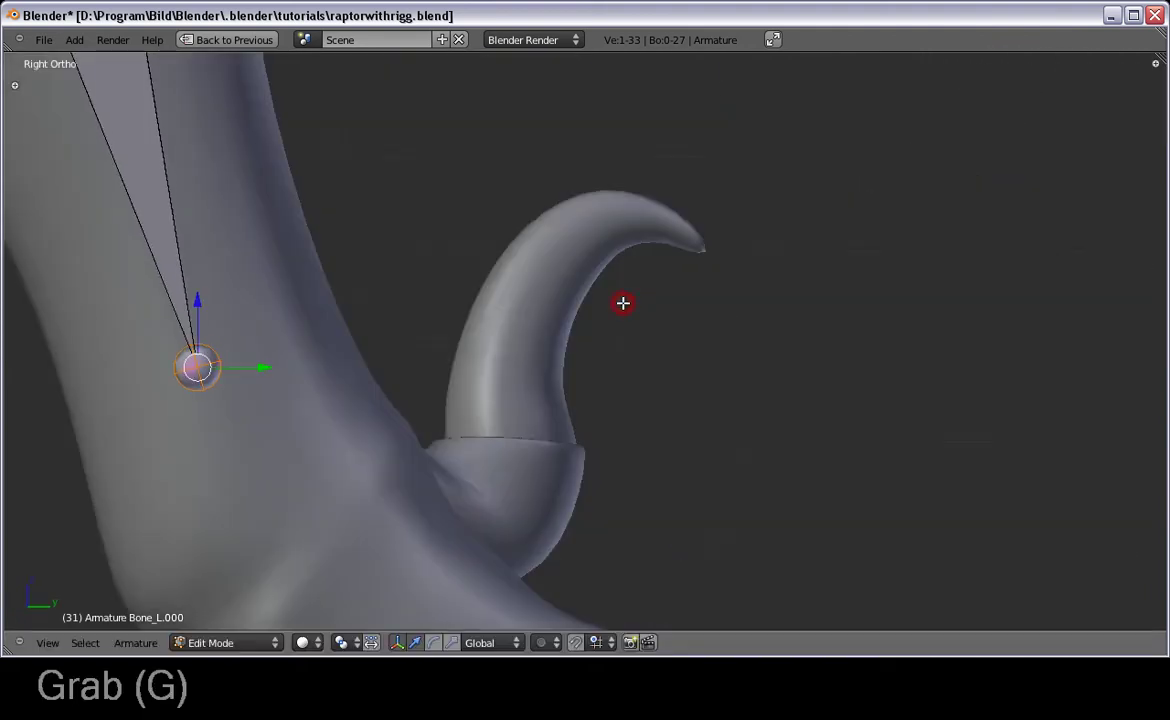
key("KP_1")
key("KP_4")
key("ctrl+KP_1")
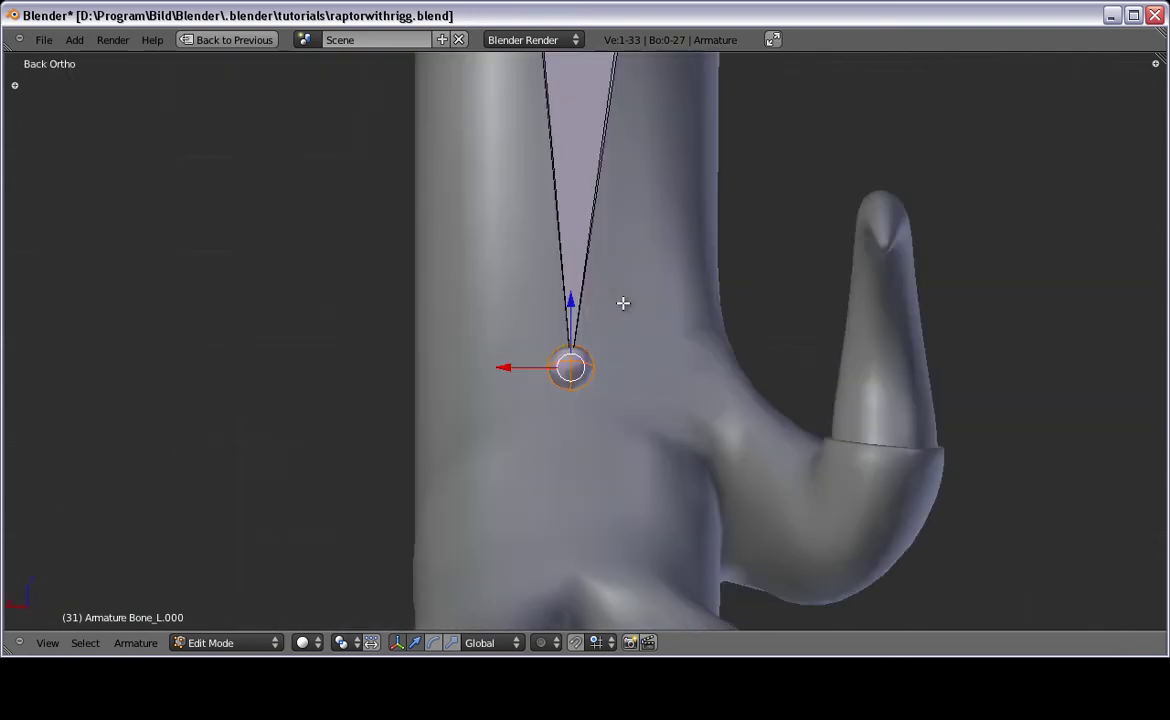
middle_click_drag(623, 298, 595, 405, "shift")
scroll(614, 207, "down", 2)
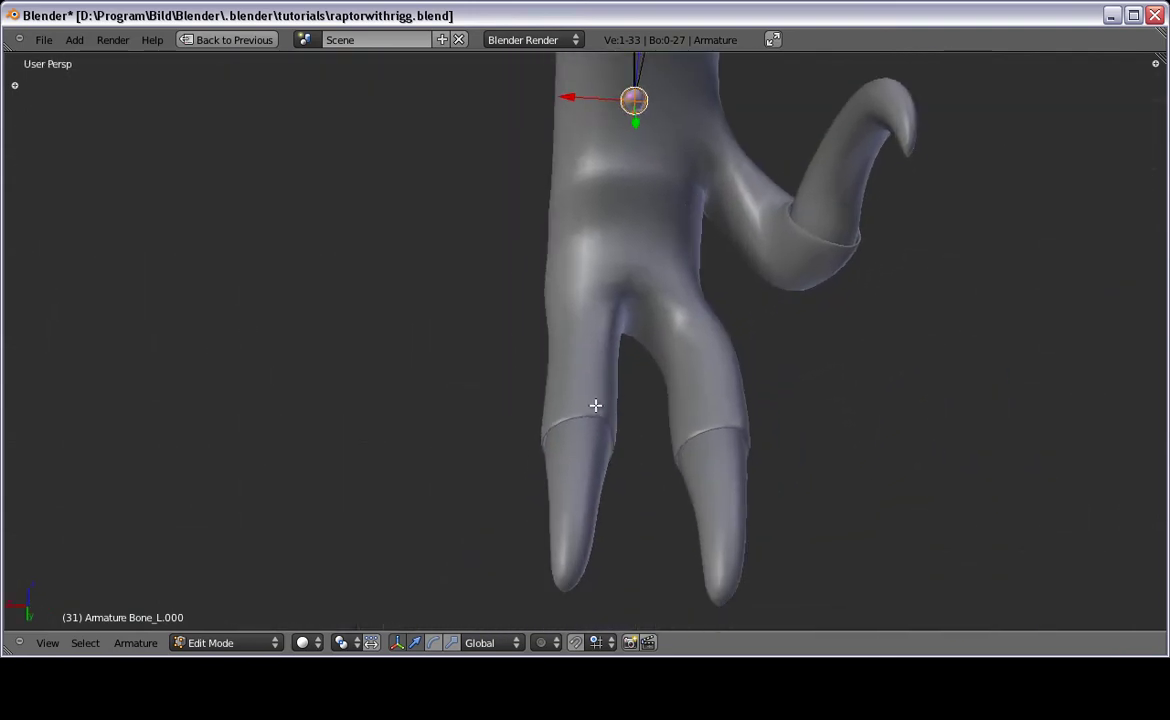
Step: Extrude mirrored bones from the foot bones' tips to just above the toes' split, adjusting the tip inside the foot from the side
key("shift+e")
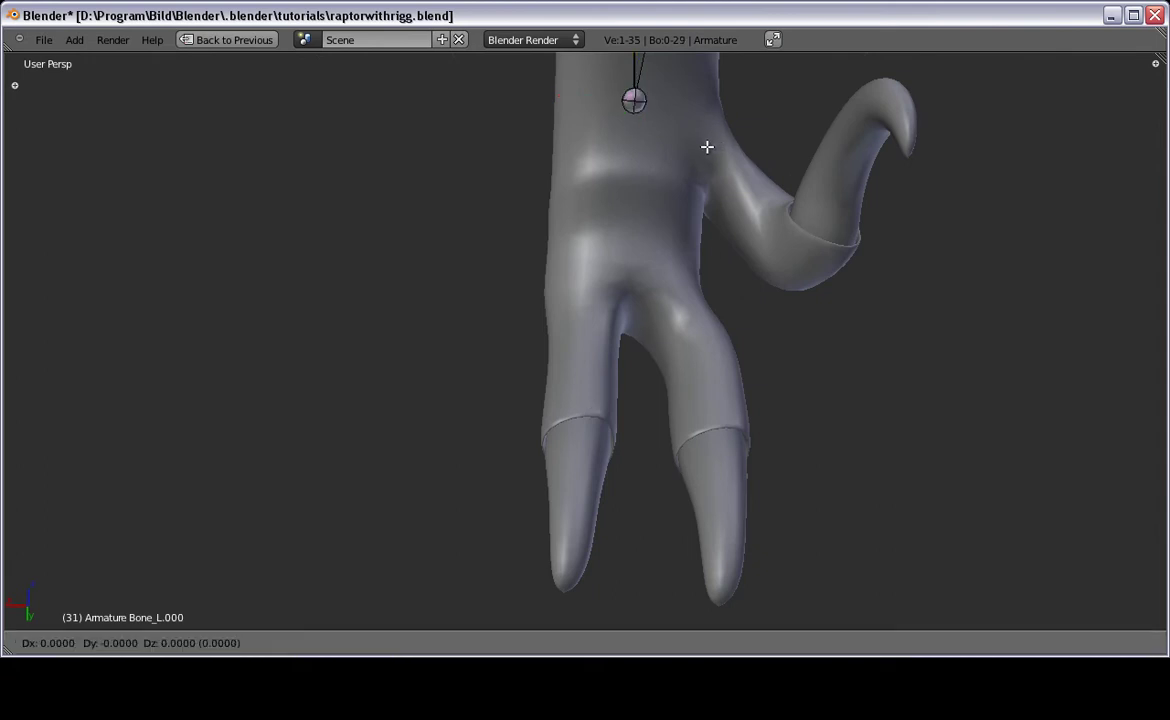
left_click(700, 263)
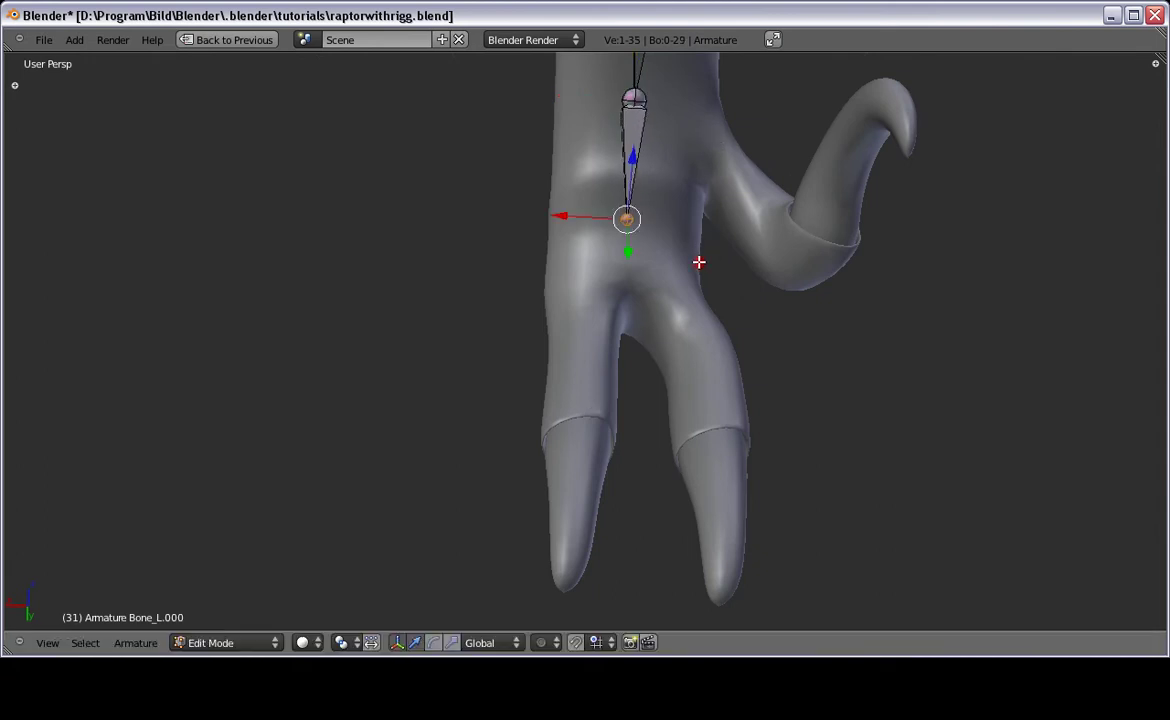
key("KP_3")
key("g")
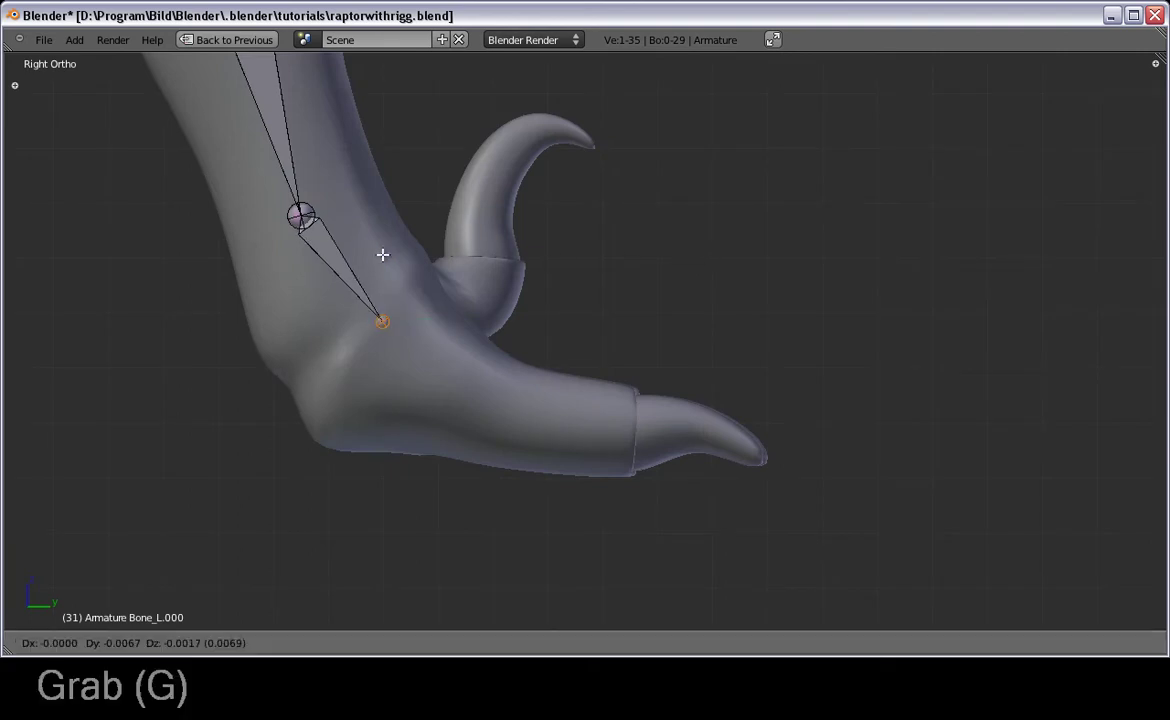
left_click(374, 264)
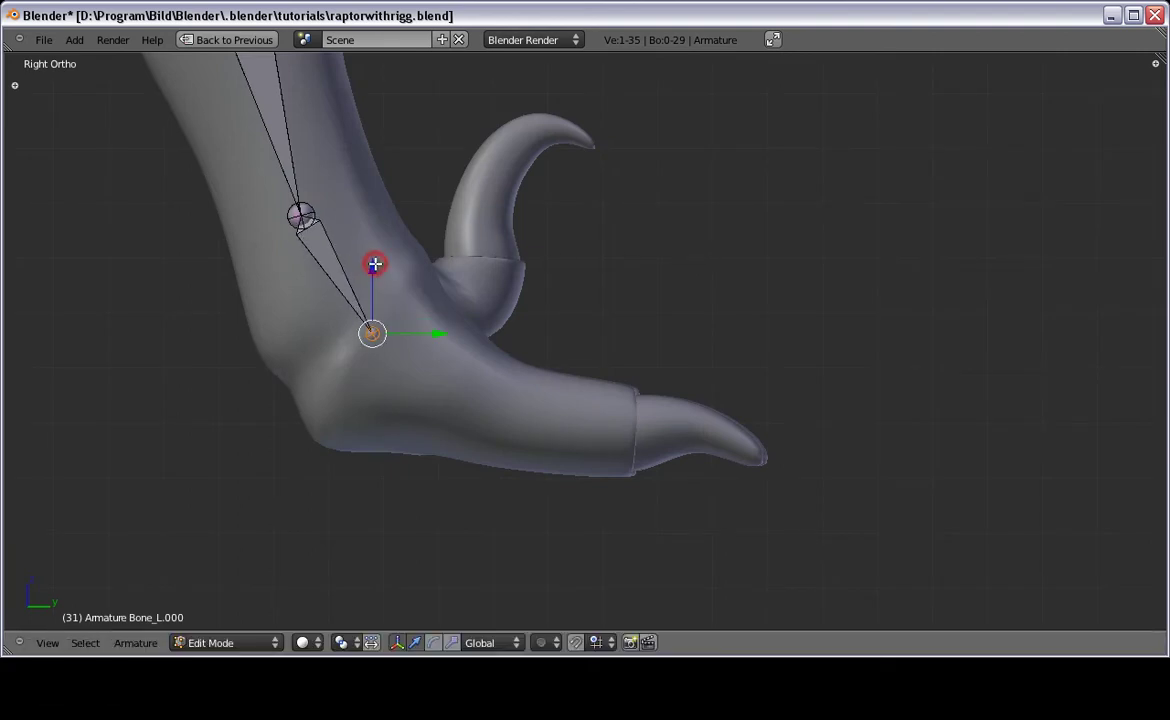
Step: Extrude two consecutive bones from the foot's last joint, one to the base of the toe farther from the raised claw and one along it
key("KP_1")
key("ctrl+KP_1")
middle_click_drag(376, 261, 614, 307)
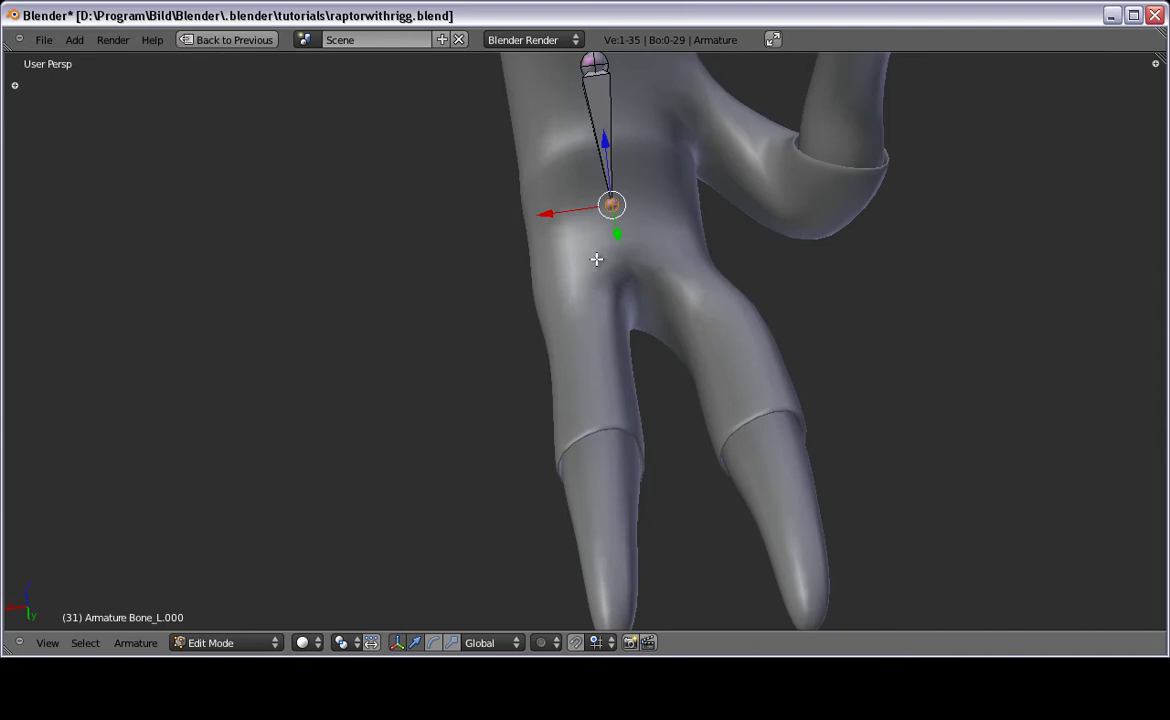
key("KP_6")
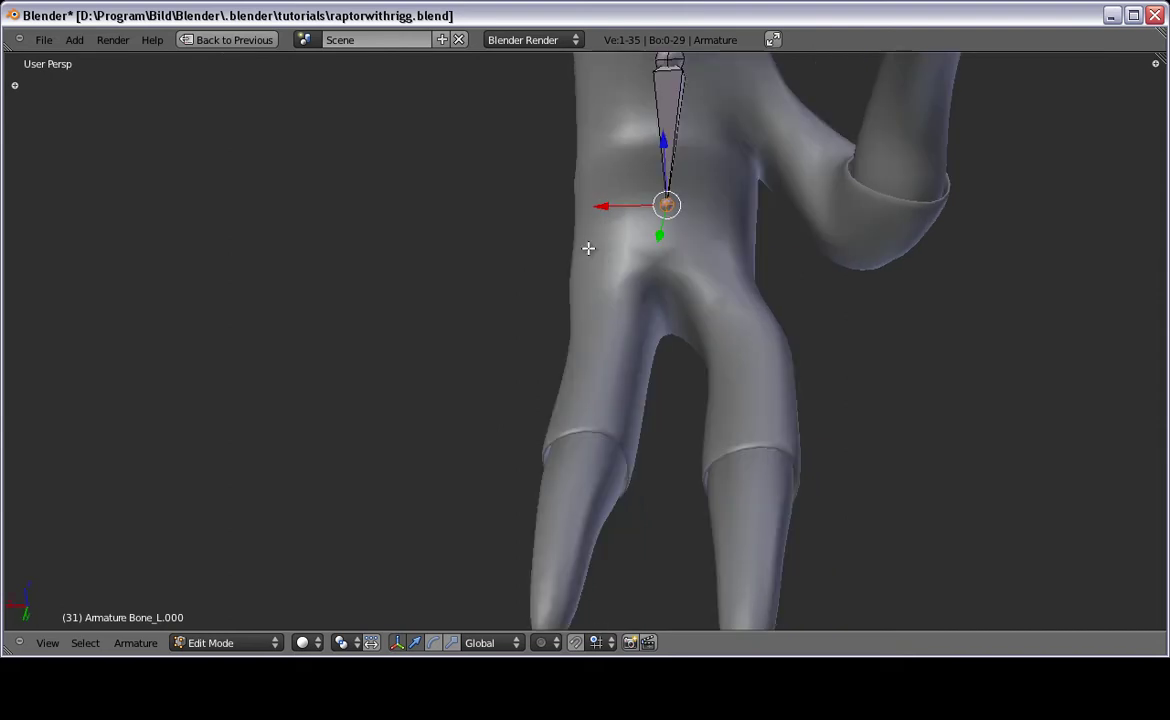
key("ctrl+KP_1")
key("KP_8")
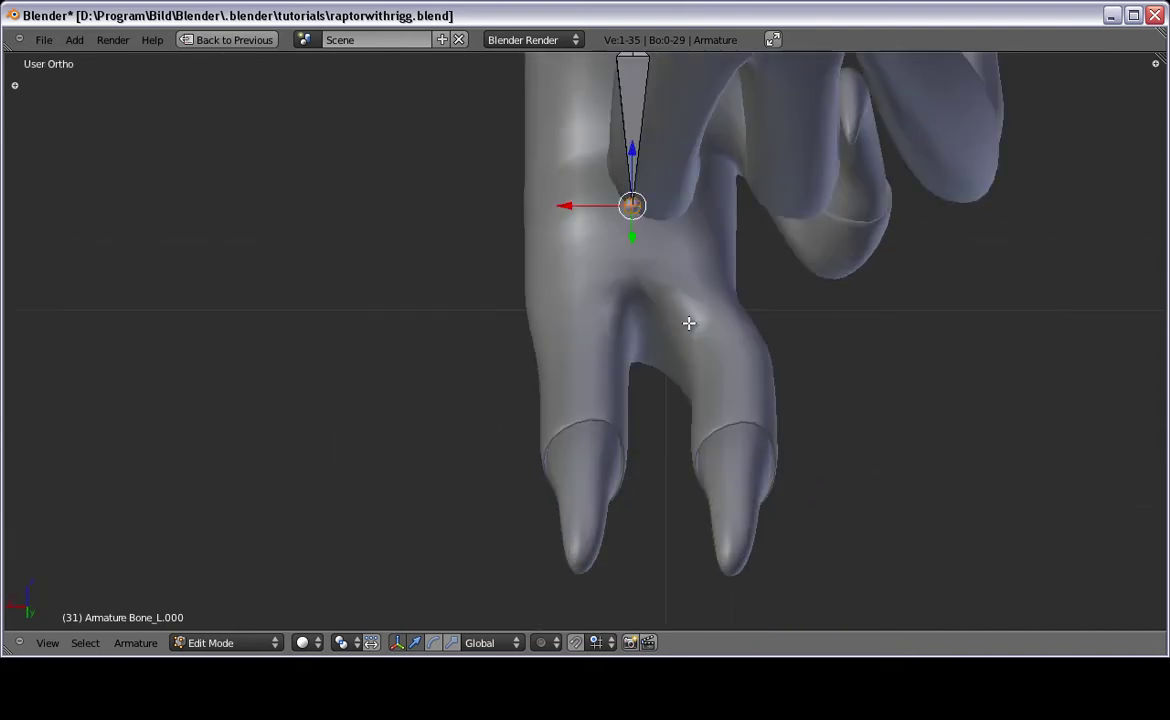
key("KP_8")
middle_click_drag(671, 297, 567, 305)
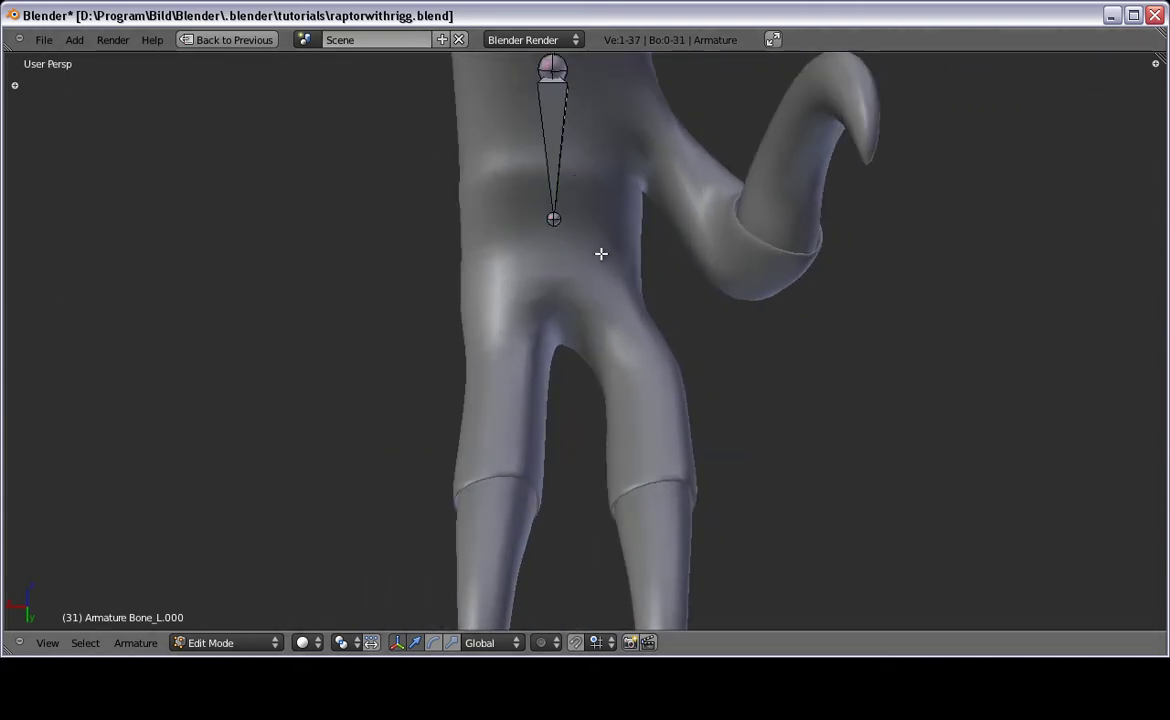
key("e")
left_click(568, 329)
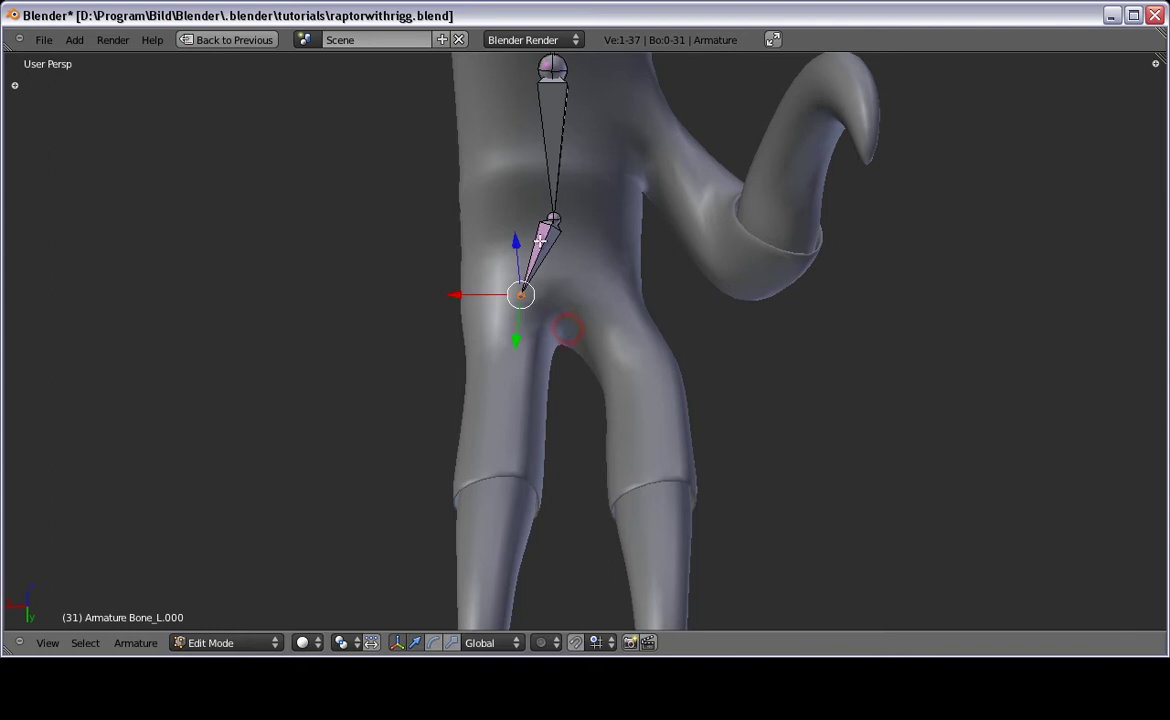
key("e")
left_click(518, 373)
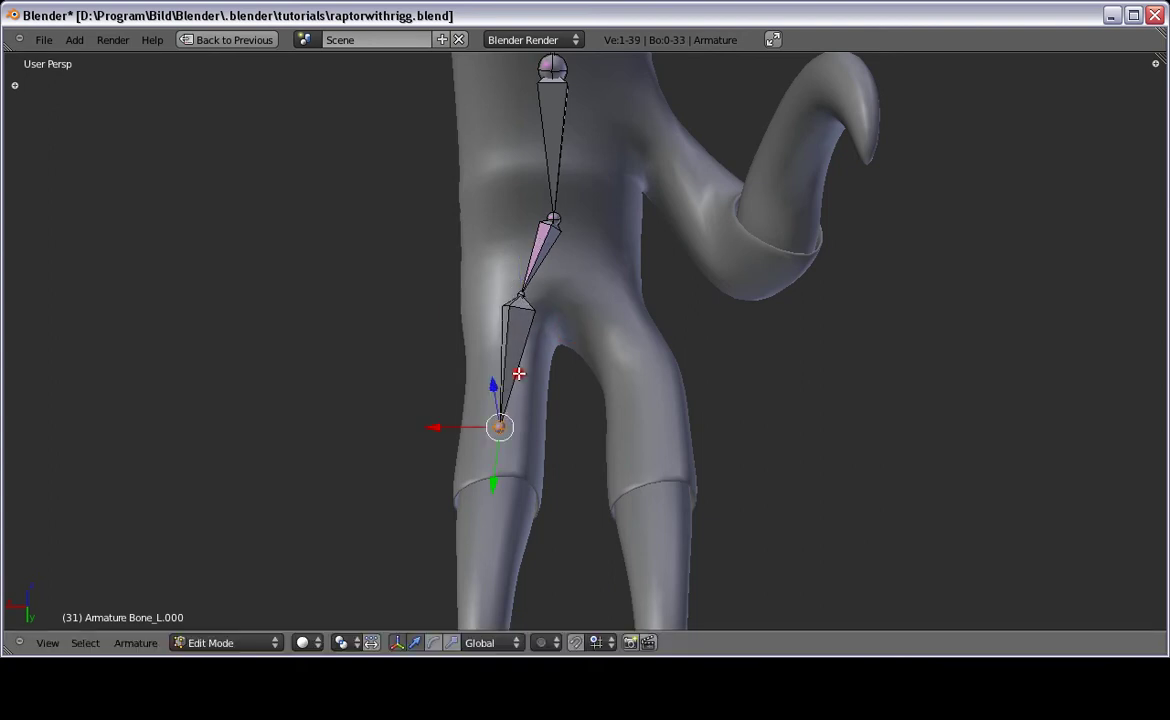
Step: In the side view, raise the toe bone's tip to the middle of the toe and extrude another bone toward the claw's base
key("KP_3")
key("g")
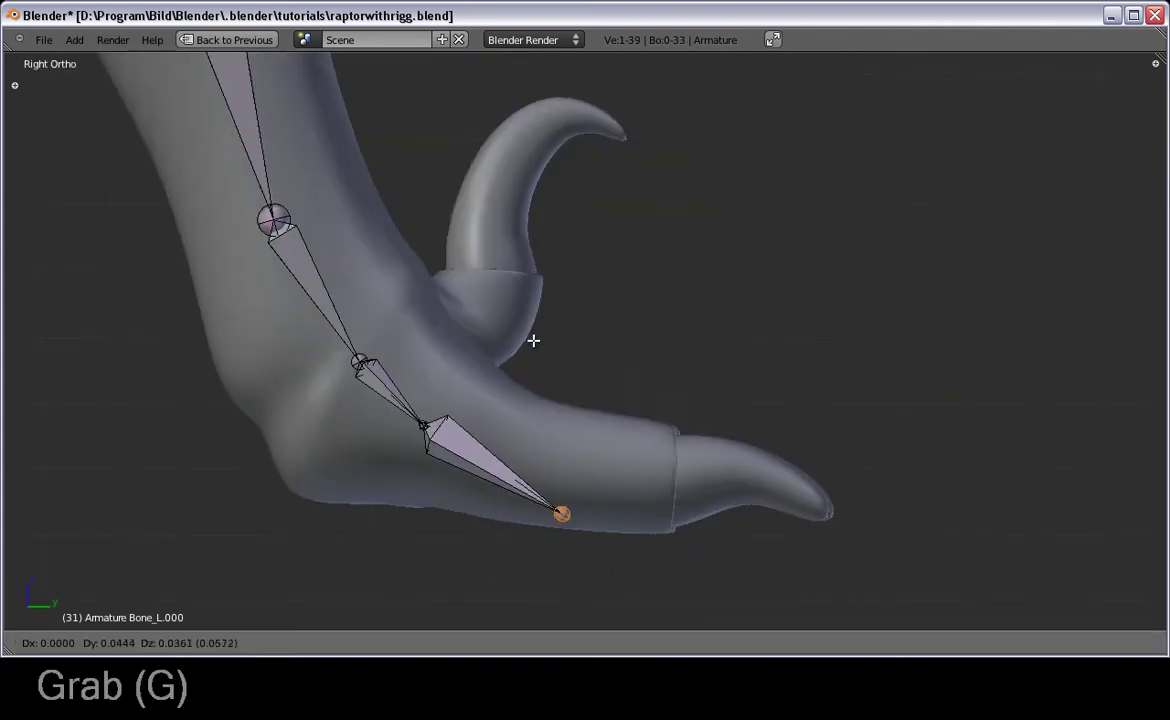
key("r")
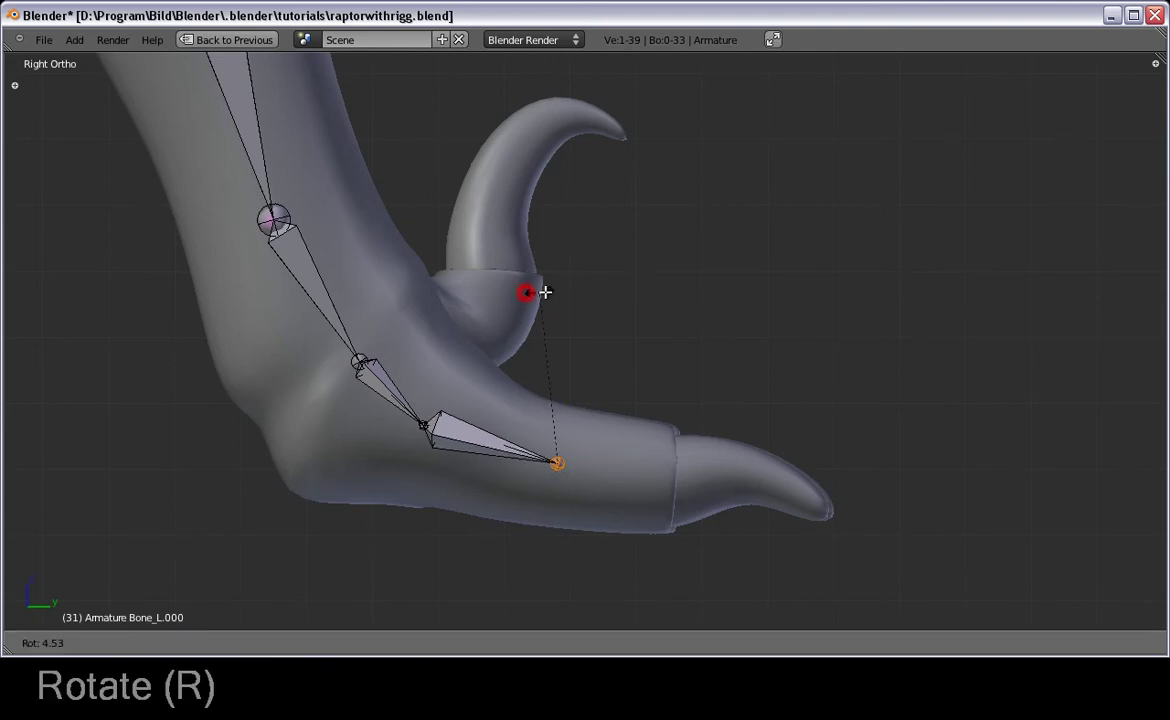
left_click(605, 280)
key("e")
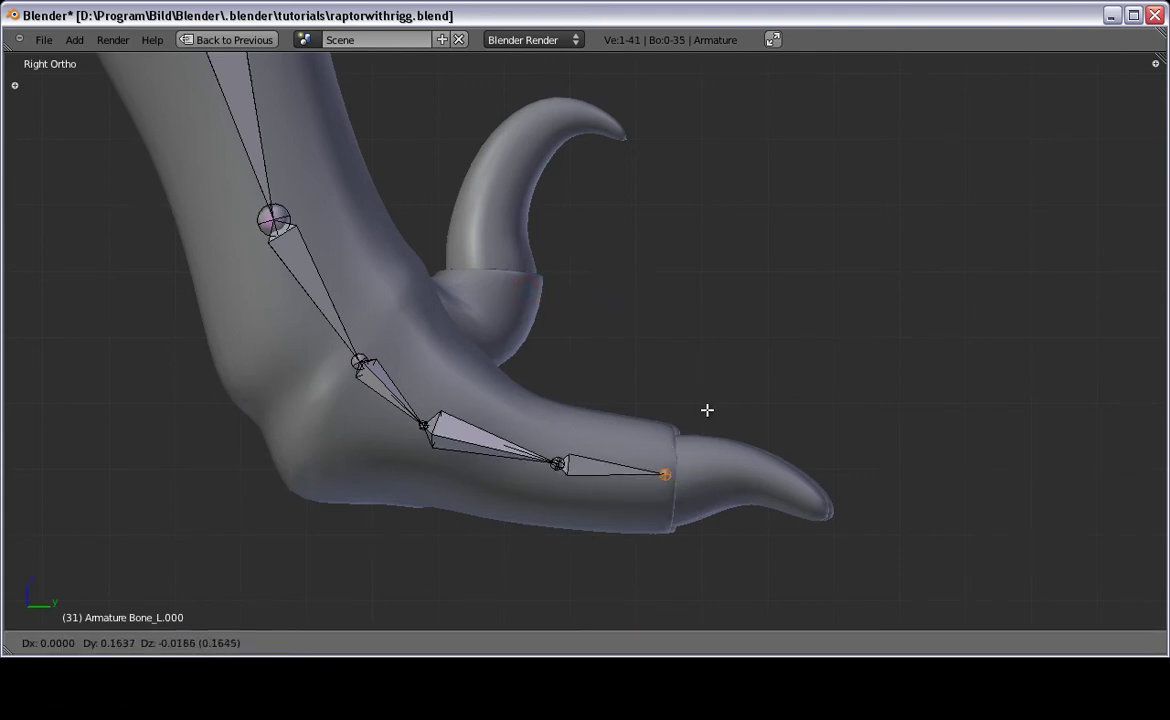
Step: Extrude the outer toe's last bone about 0.16 units along the toe, ending at the base of the claw
left_click(707, 410)
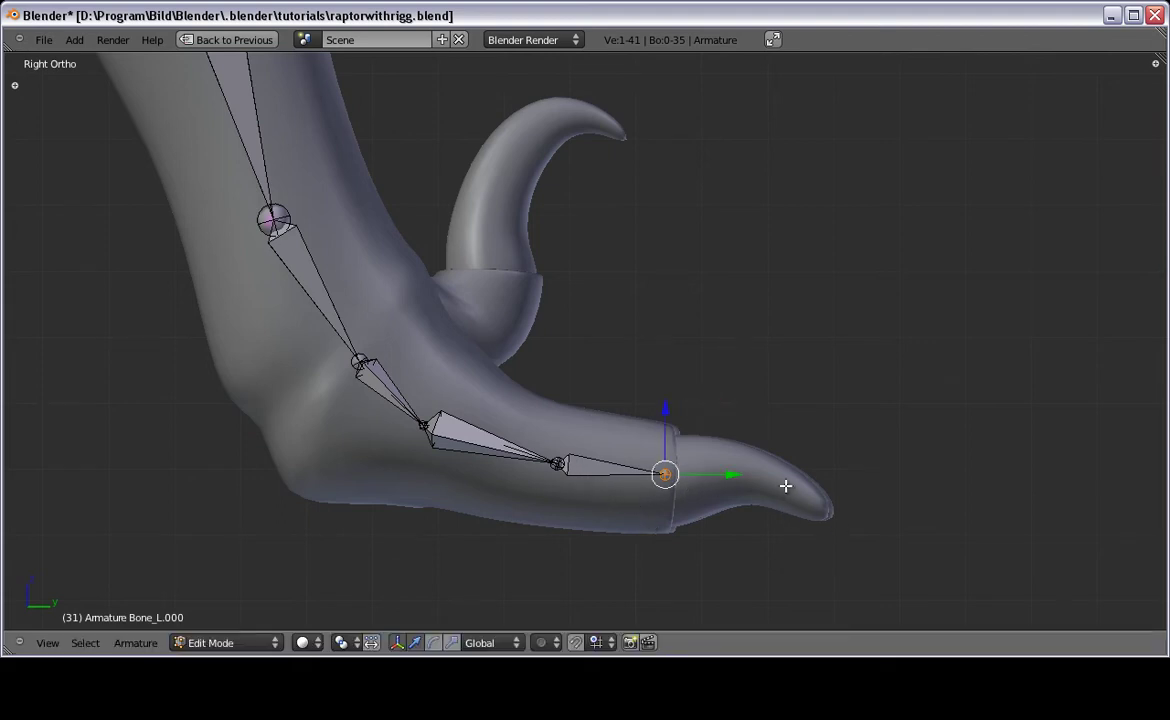
key("e")
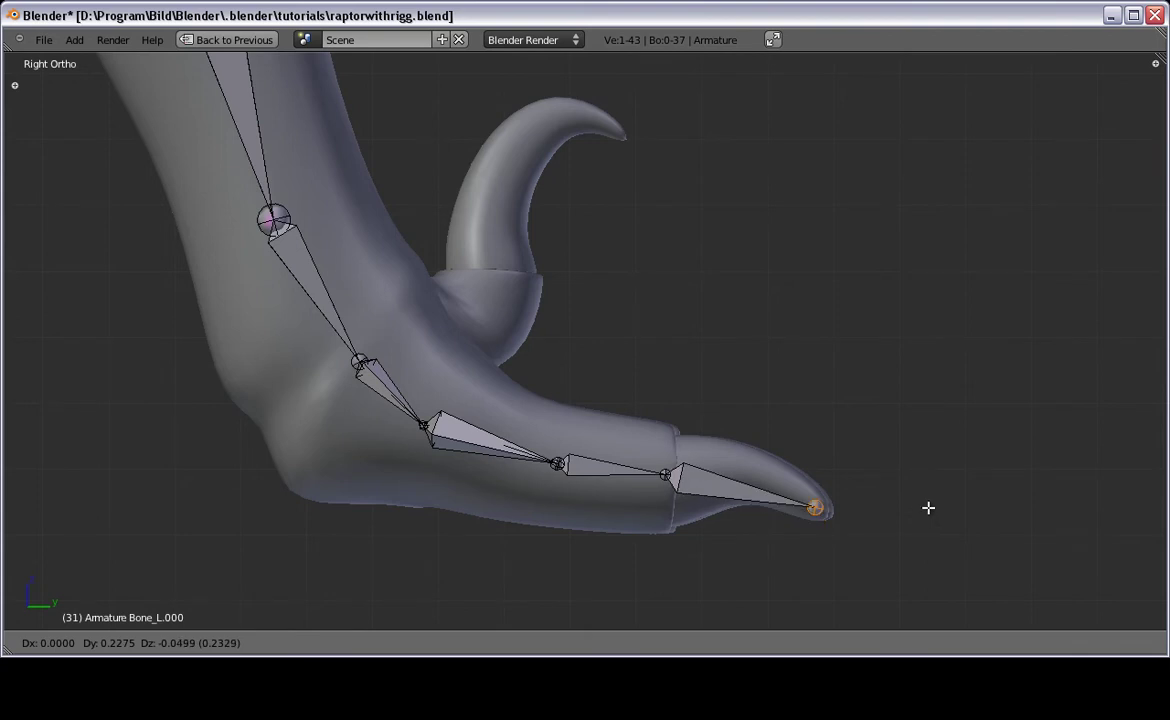
left_click(928, 507)
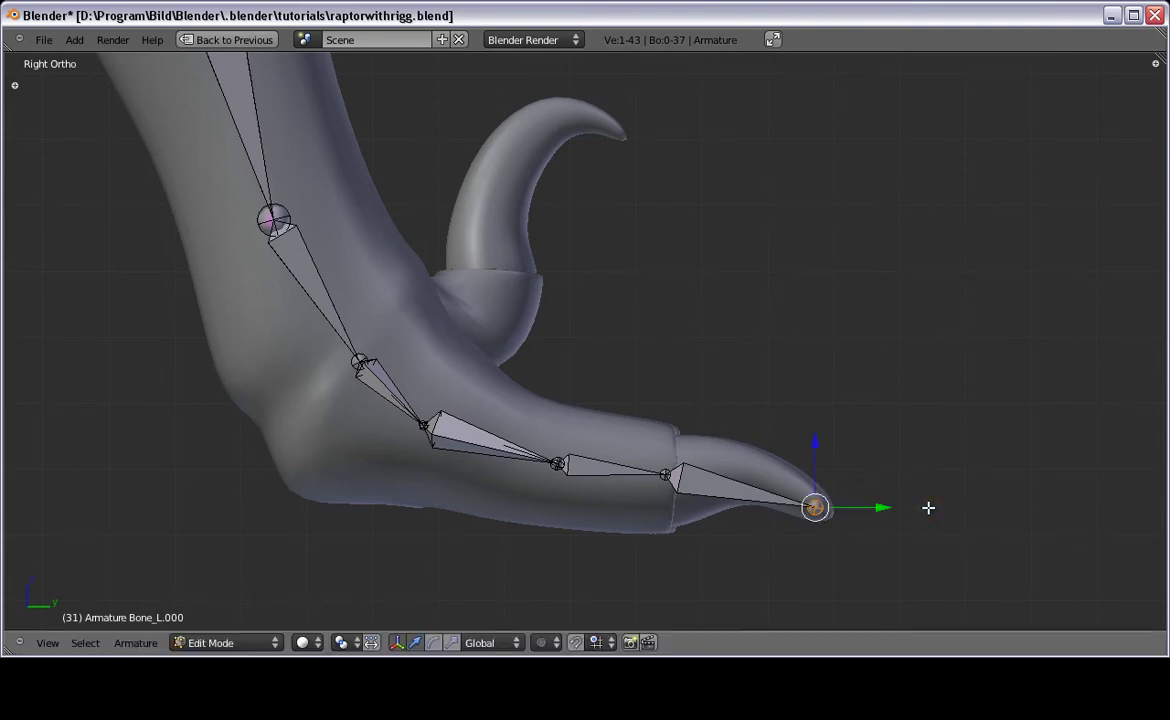
key("ctrl+z")
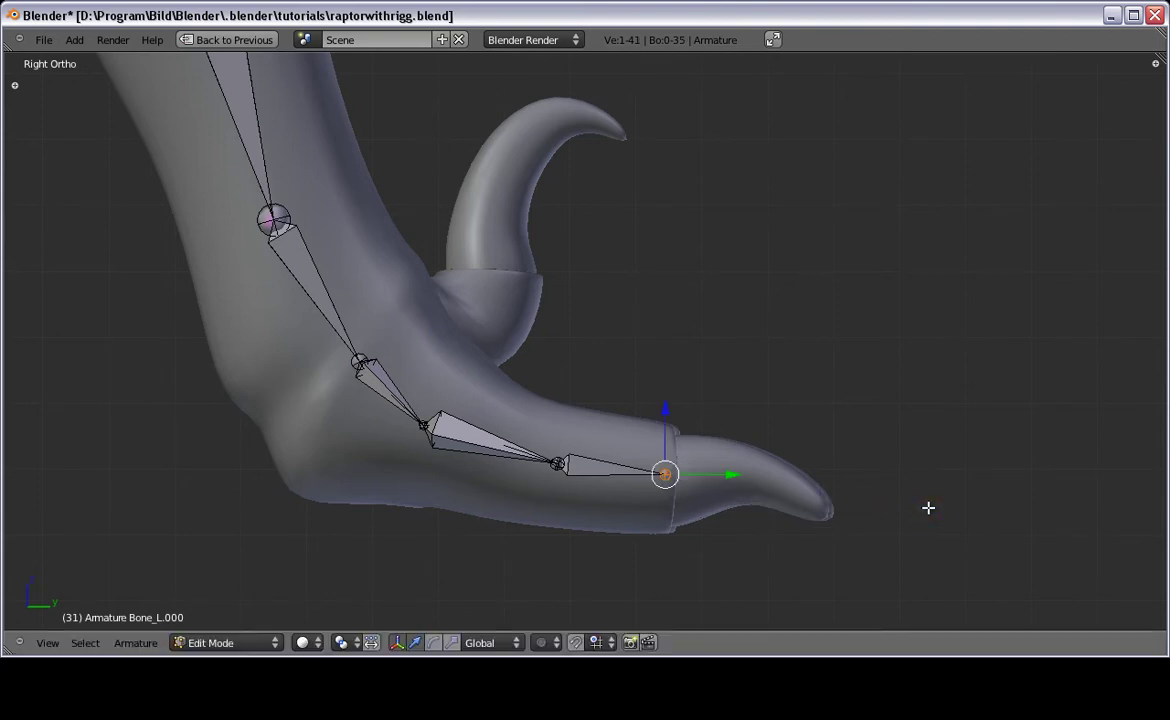
Step: Set the roll of the outer toe's middle bone to 0°
right_click(613, 469)
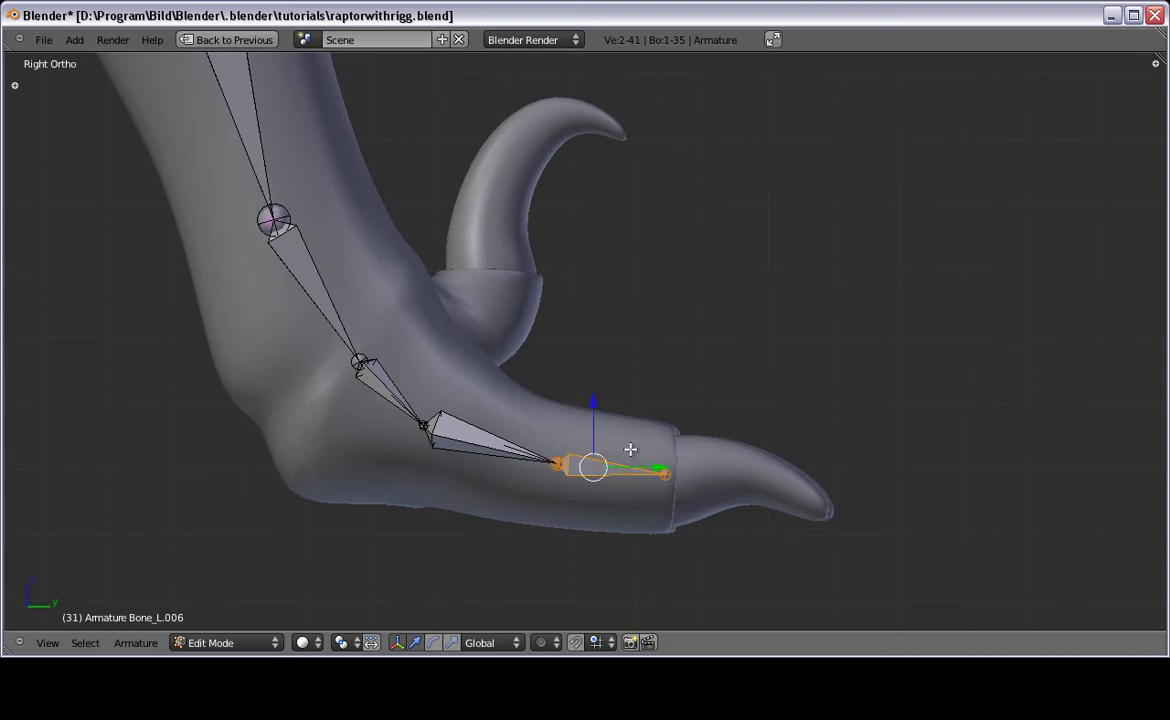
middle_click_drag(629, 449, 463, 466)
right_click(463, 466)
key("n")
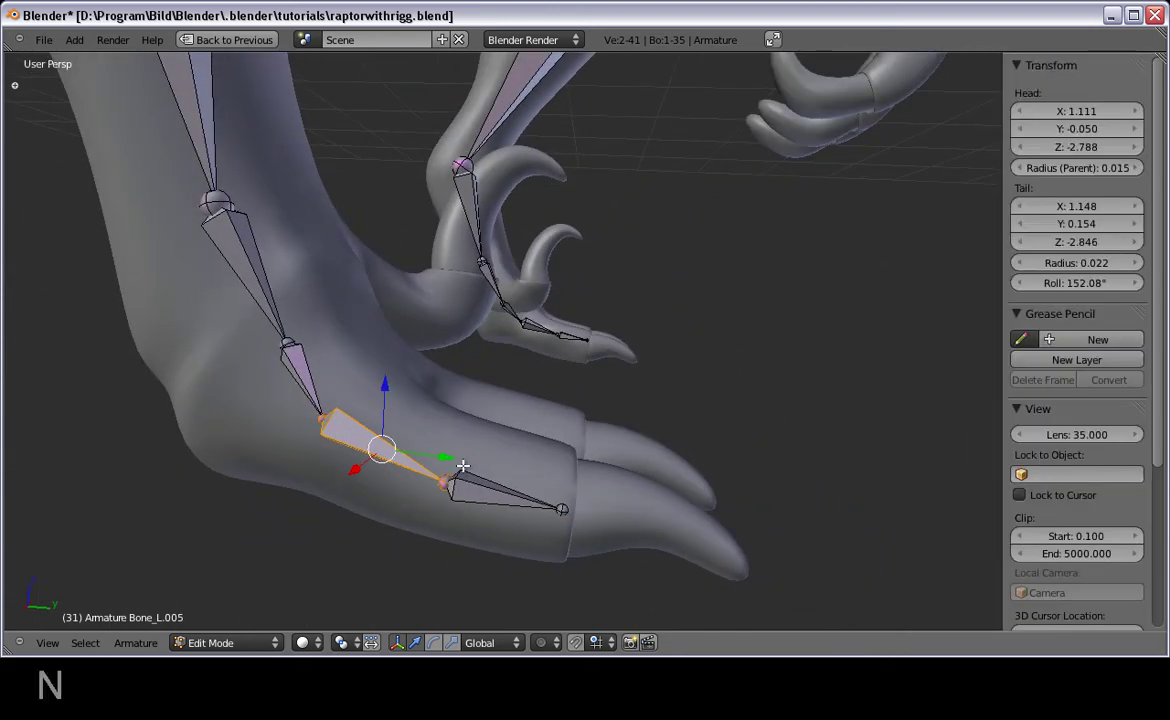
left_click(1078, 281)
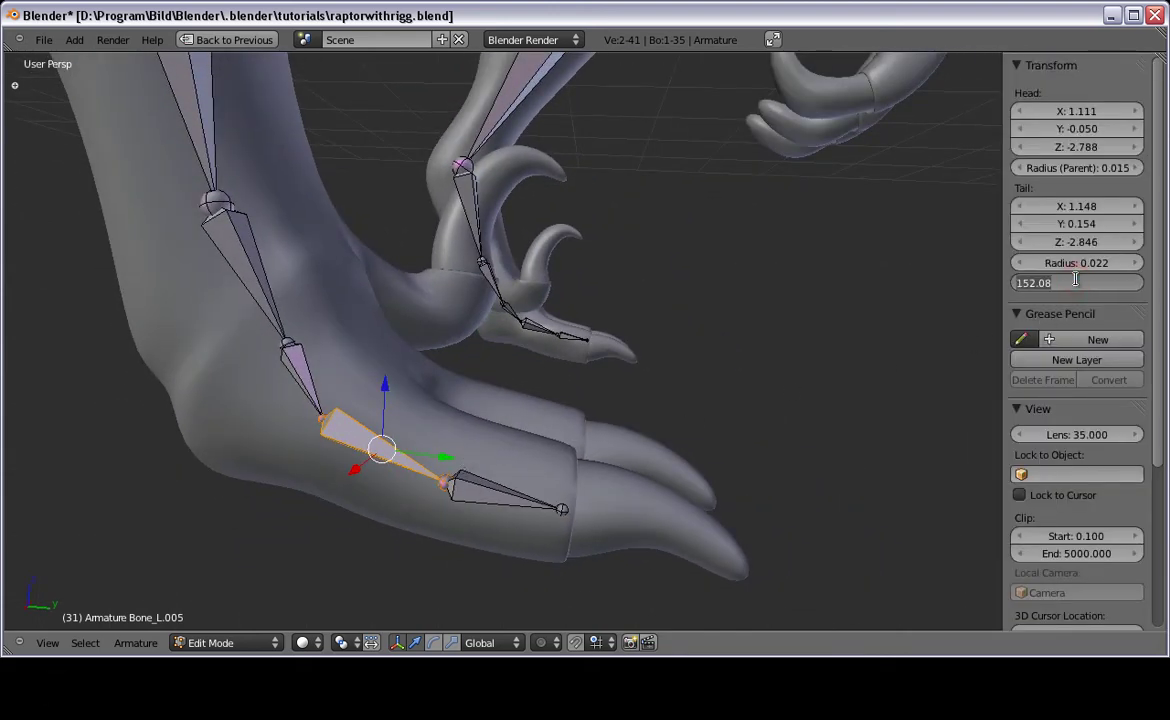
type("0")
key("Return")
Step: Set the roll of the outer toe's first bone, the short one below the foot bone, to 0°
right_click(334, 365)
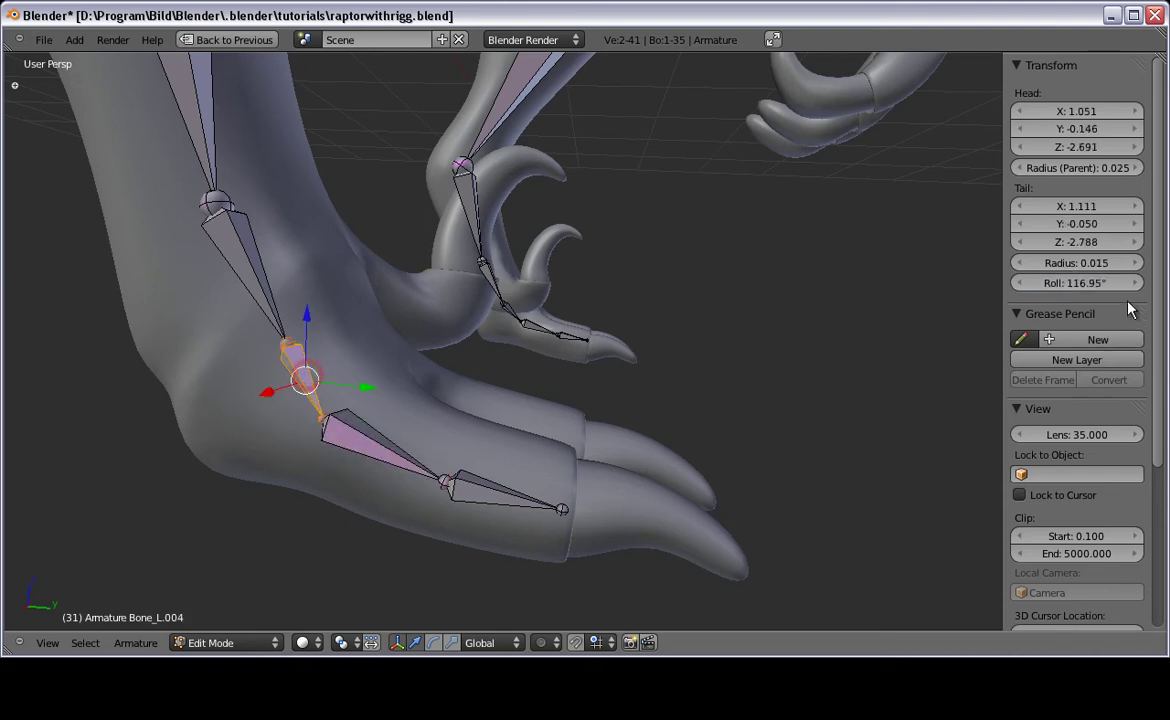
left_click(1102, 287)
type("0")
key("Return")
left_click(1100, 287)
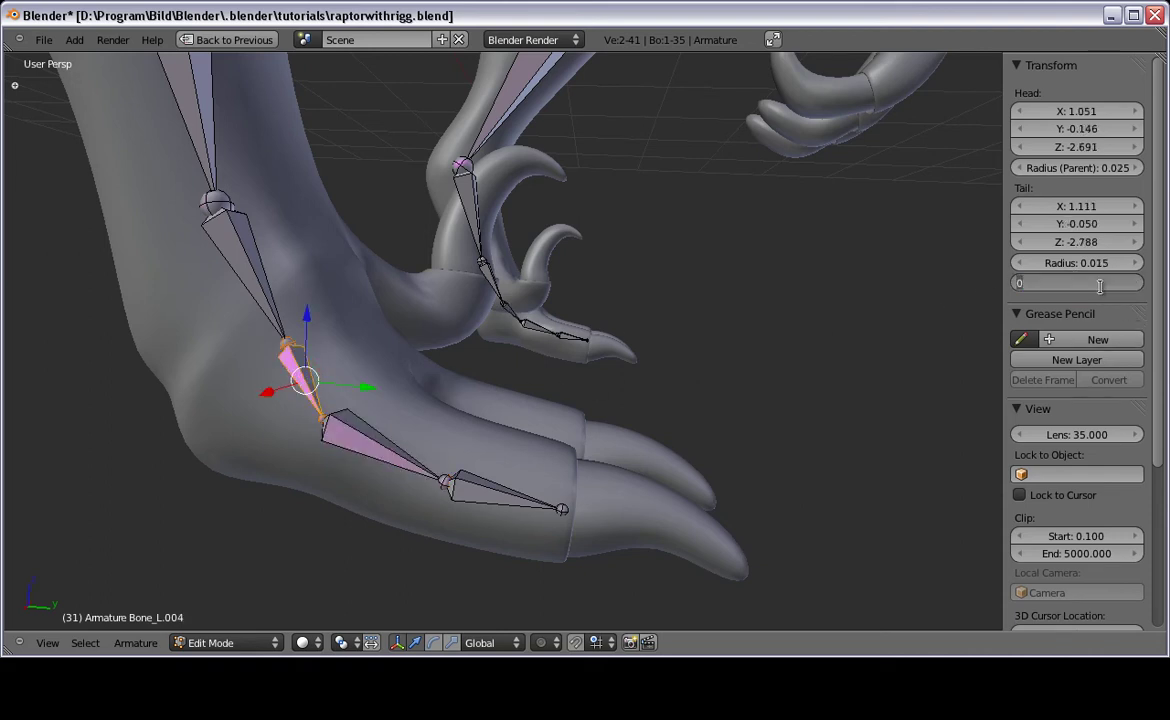
type("n")
key("Escape")
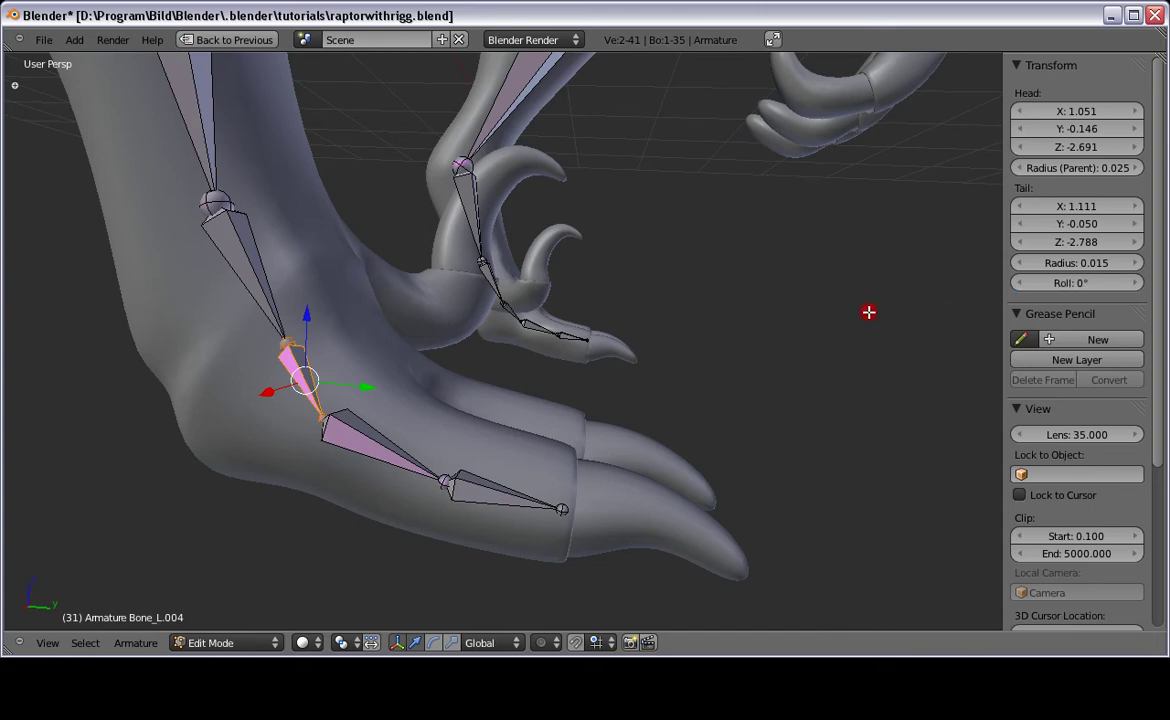
key("n")
Step: Extrude a mirrored bone from the joint where the toes branch off, directed into the root of the inner toe
middle_click_drag(776, 394, 488, 295)
key("a")
right_click(474, 272)
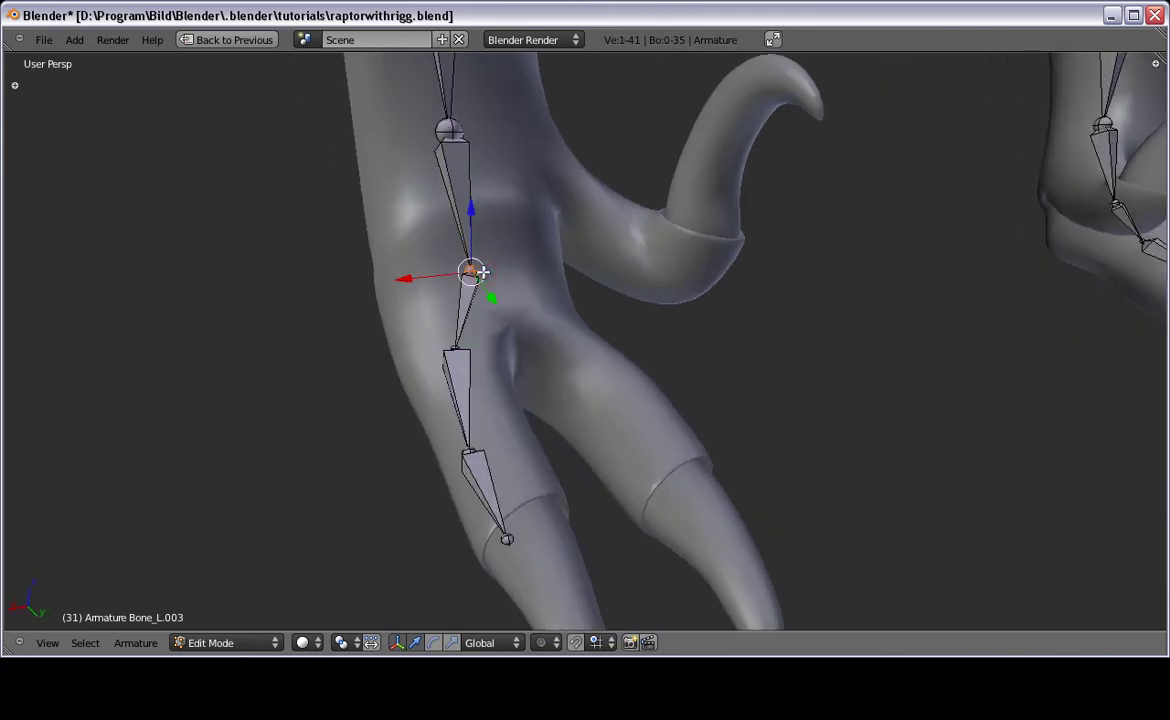
key("KP_1")
key("ctrl+KP_1")
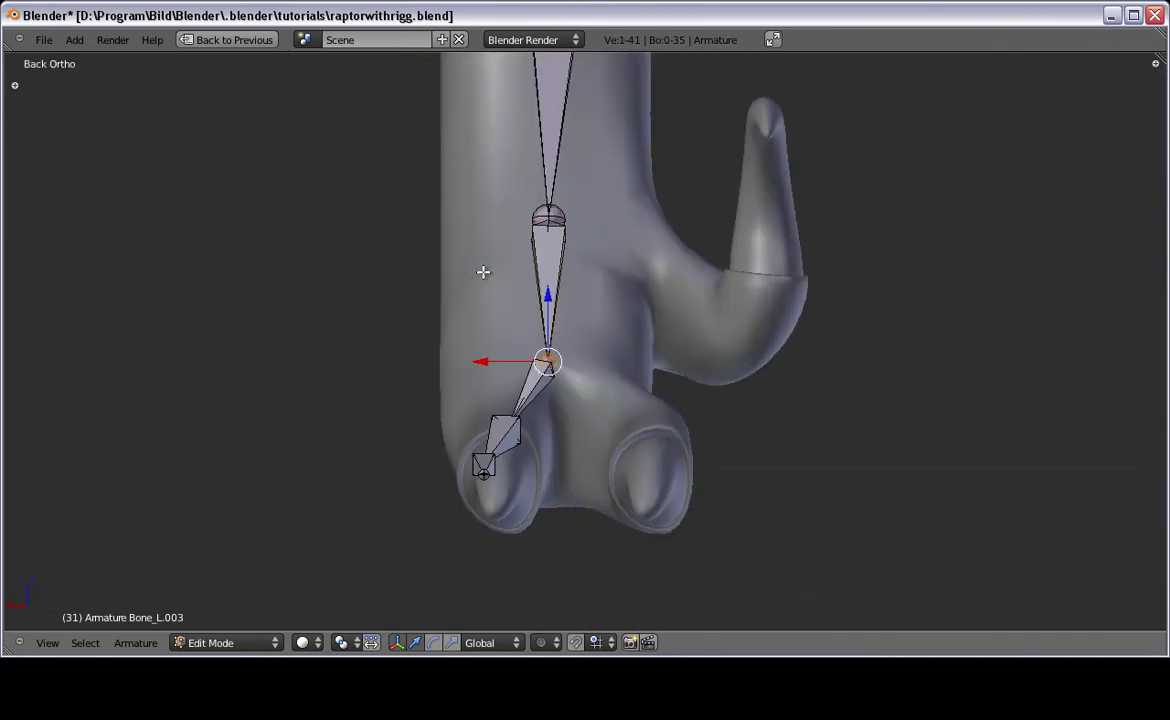
key("KP_8")
key("KP_8")
key("KP_8")
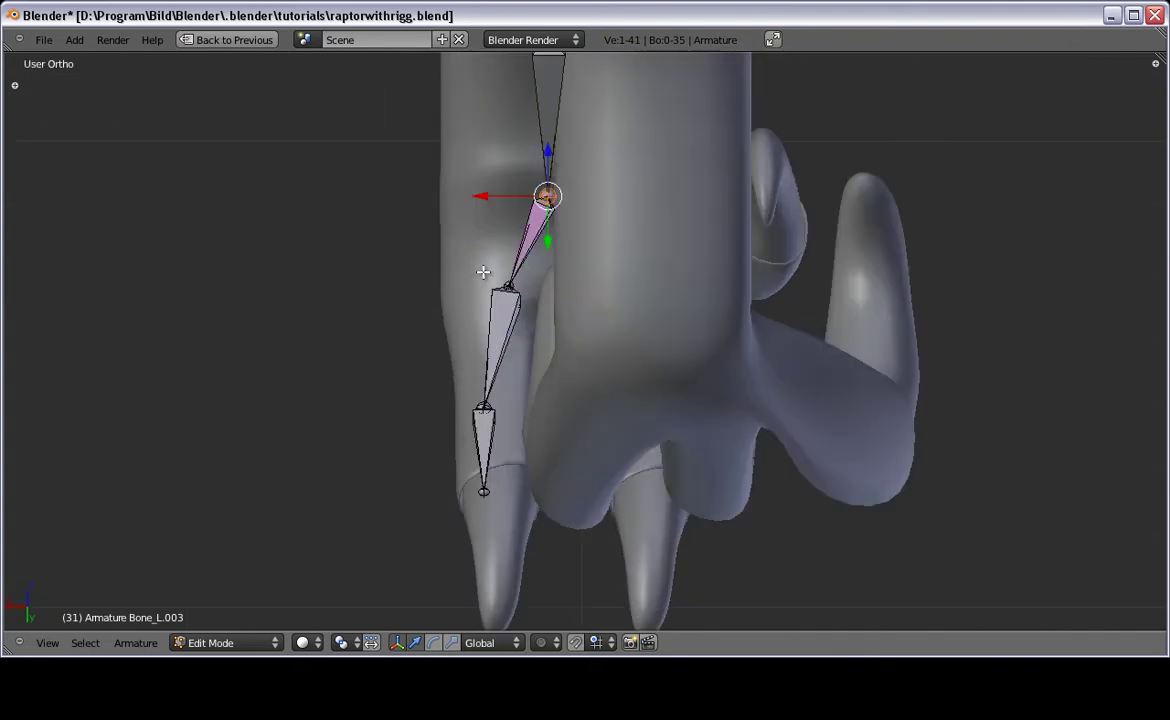
key("KP_5")
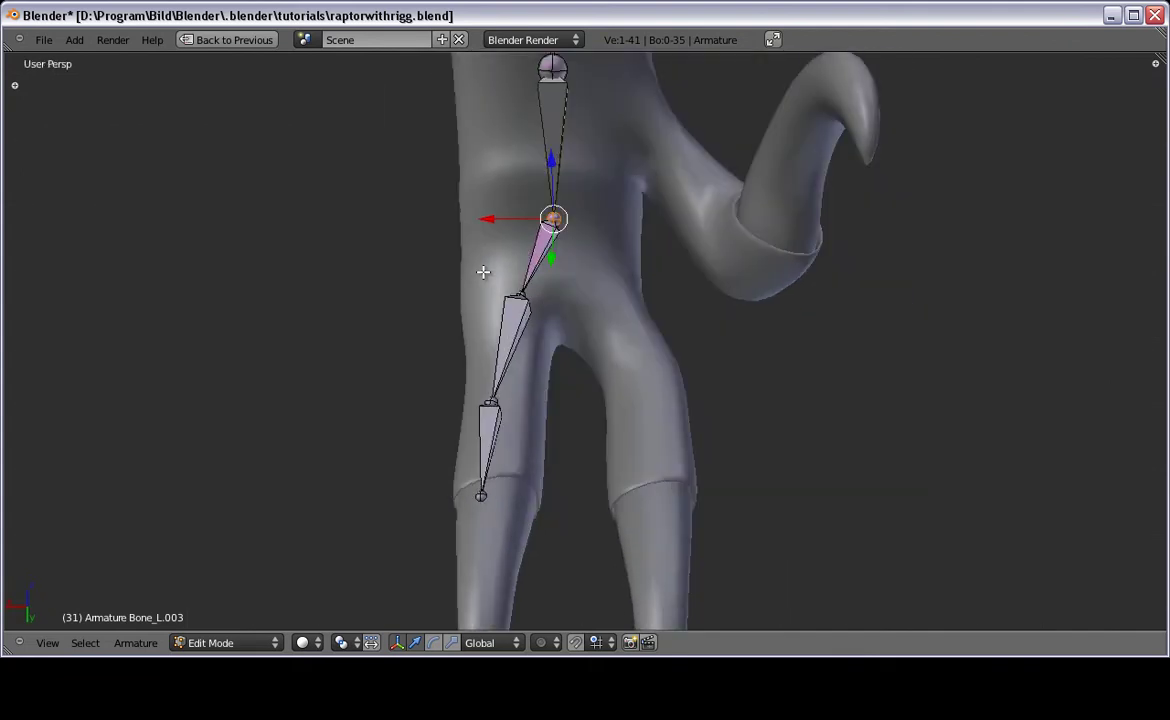
middle_click_drag(515, 271, 494, 271, "shift")
key("shift+e")
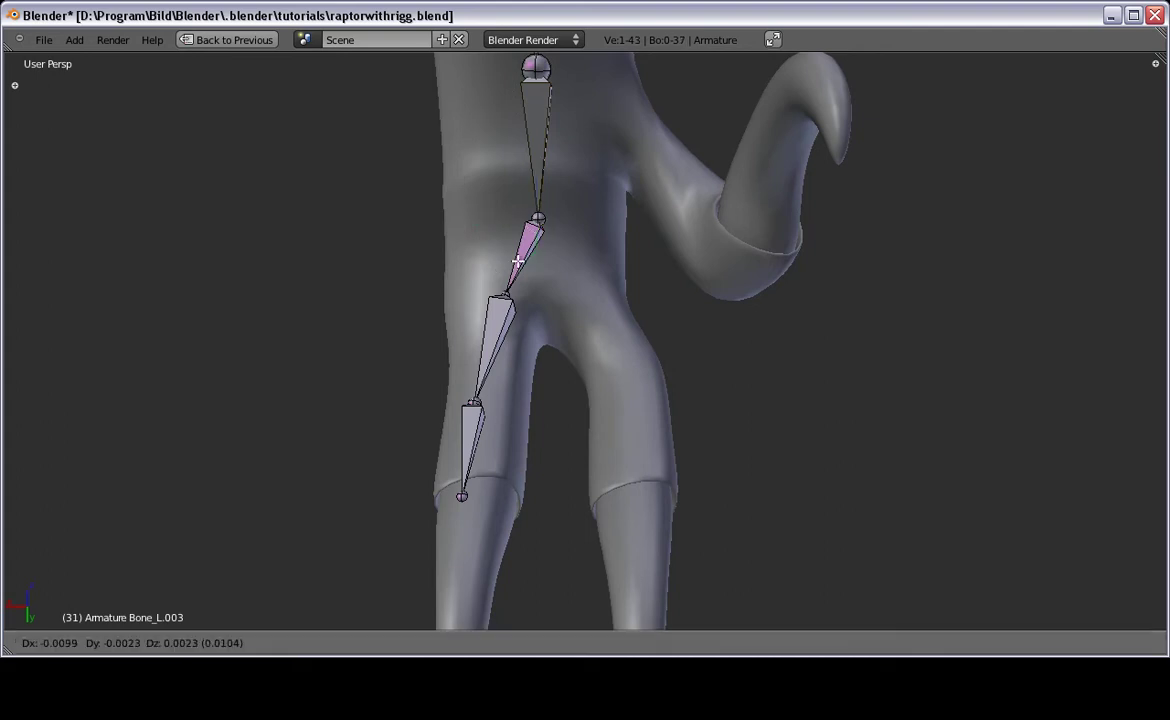
left_click(560, 348)
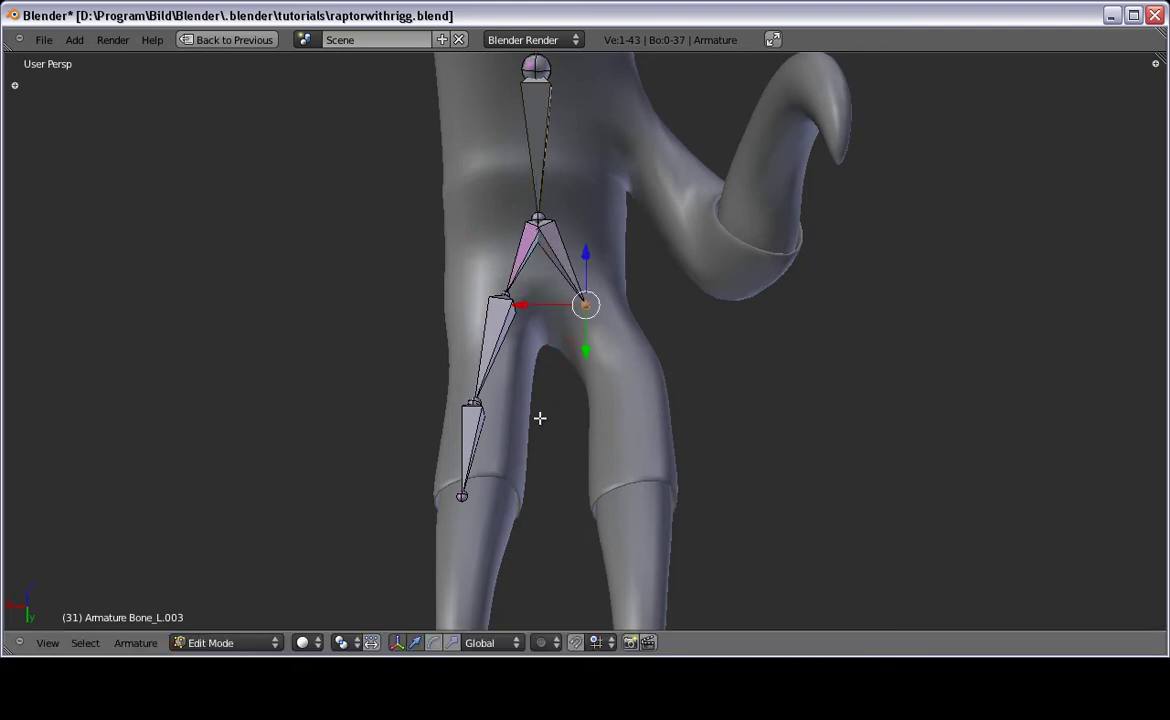
Step: Move the new inner toe bone's tip in the side view so it lines up with the outer toe's first joint
key("KP_5")
key("KP_3")
key("g")
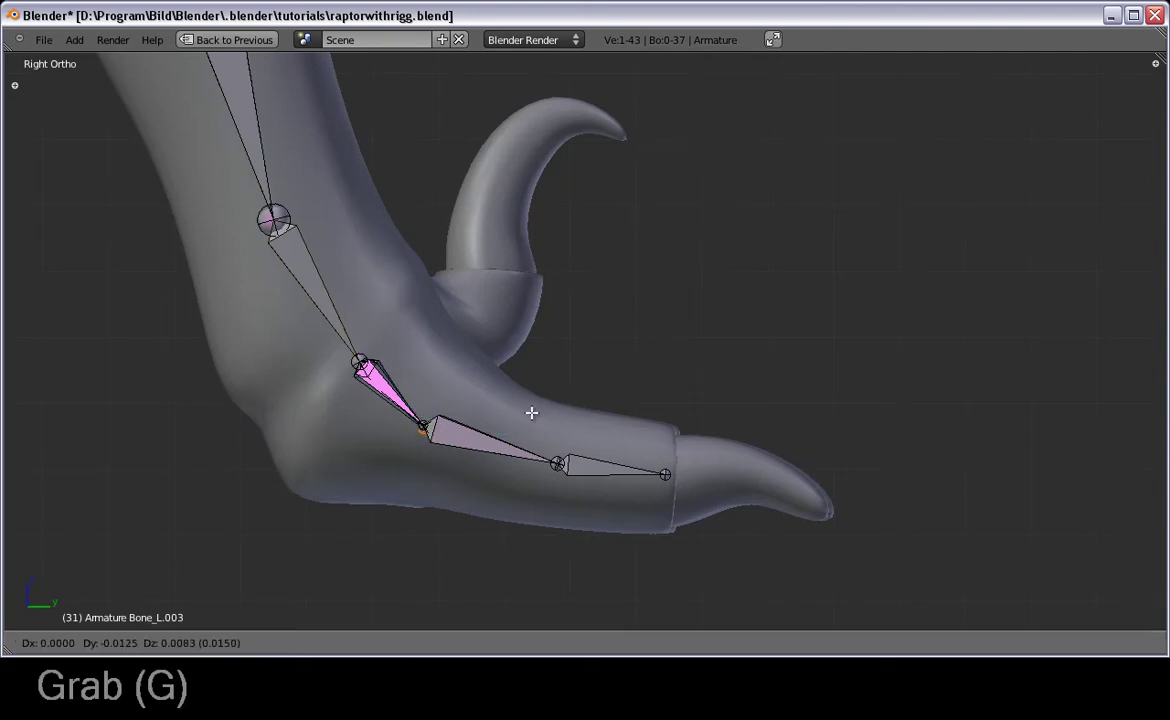
left_click(531, 412)
key("ctrl+KP_1")
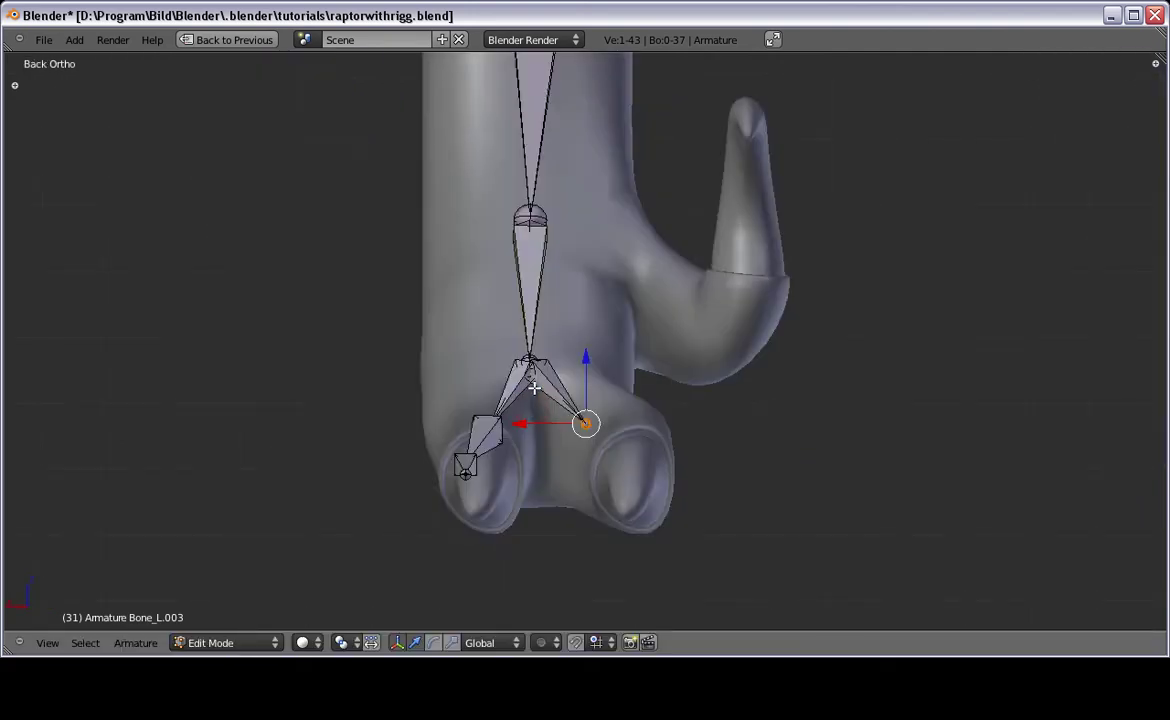
middle_click_drag(534, 388, 497, 467)
Step: Extrude two more bones along the inner toe, matching the outer toe's joints and ending at the claw base
key("KP_3")
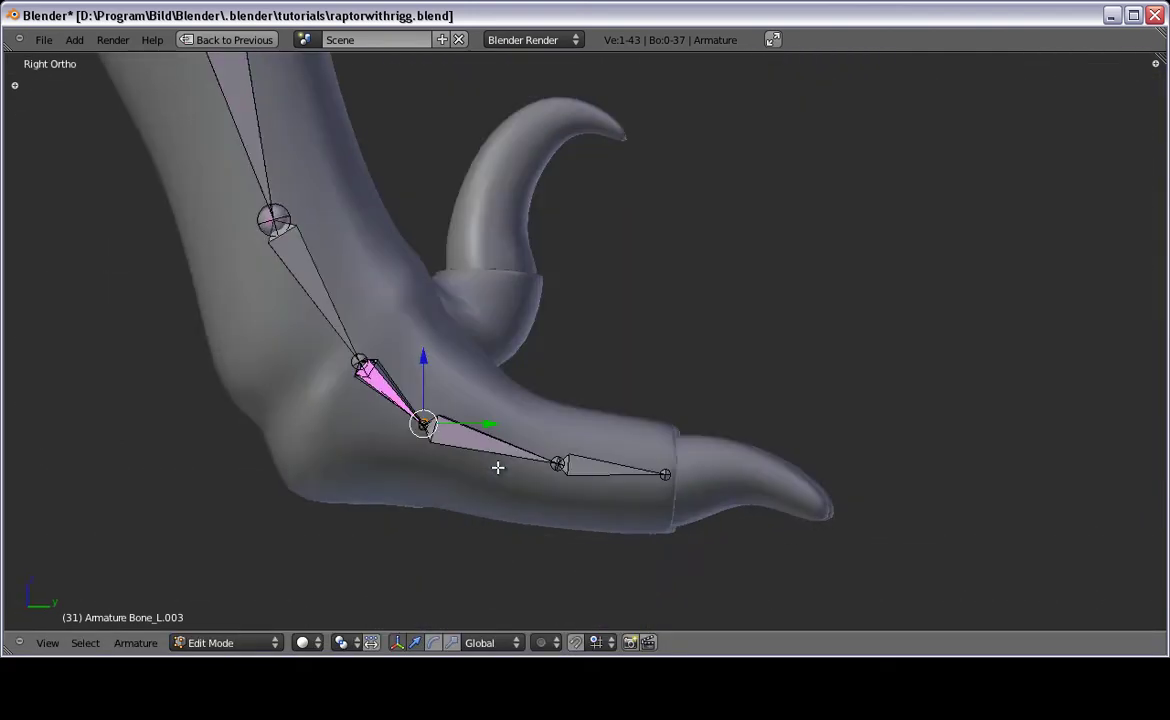
key("g")
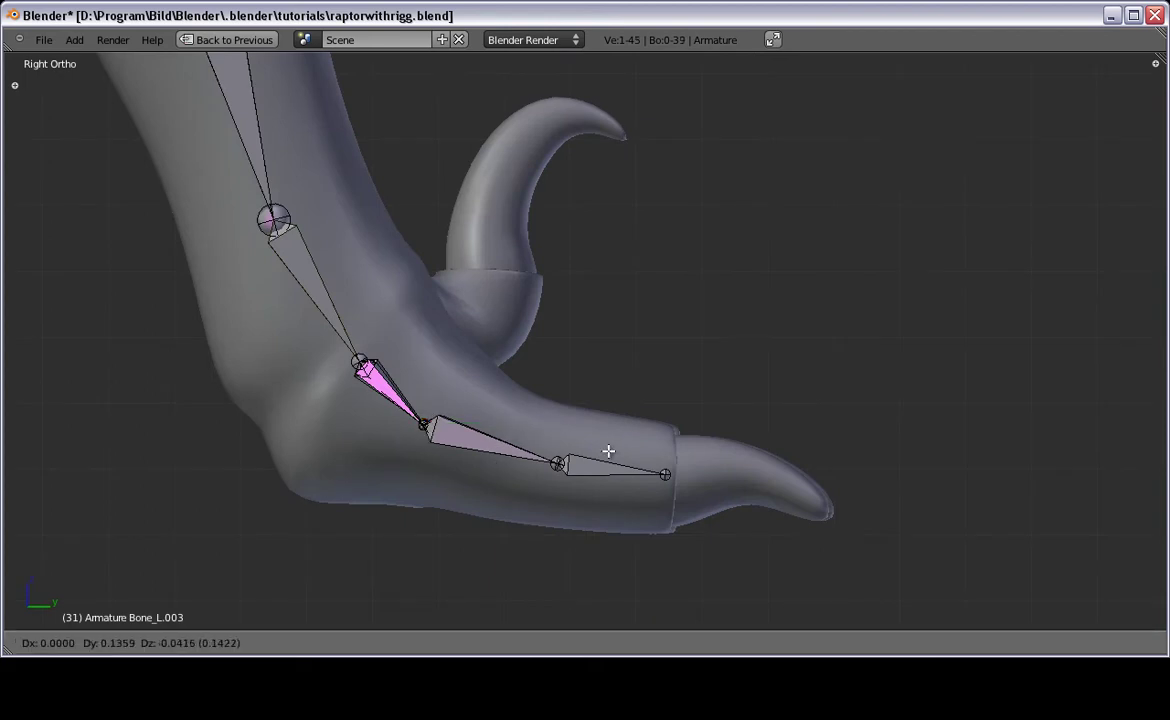
left_click(655, 464)
key("e")
left_click(757, 475)
middle_click_drag(757, 475, 463, 428)
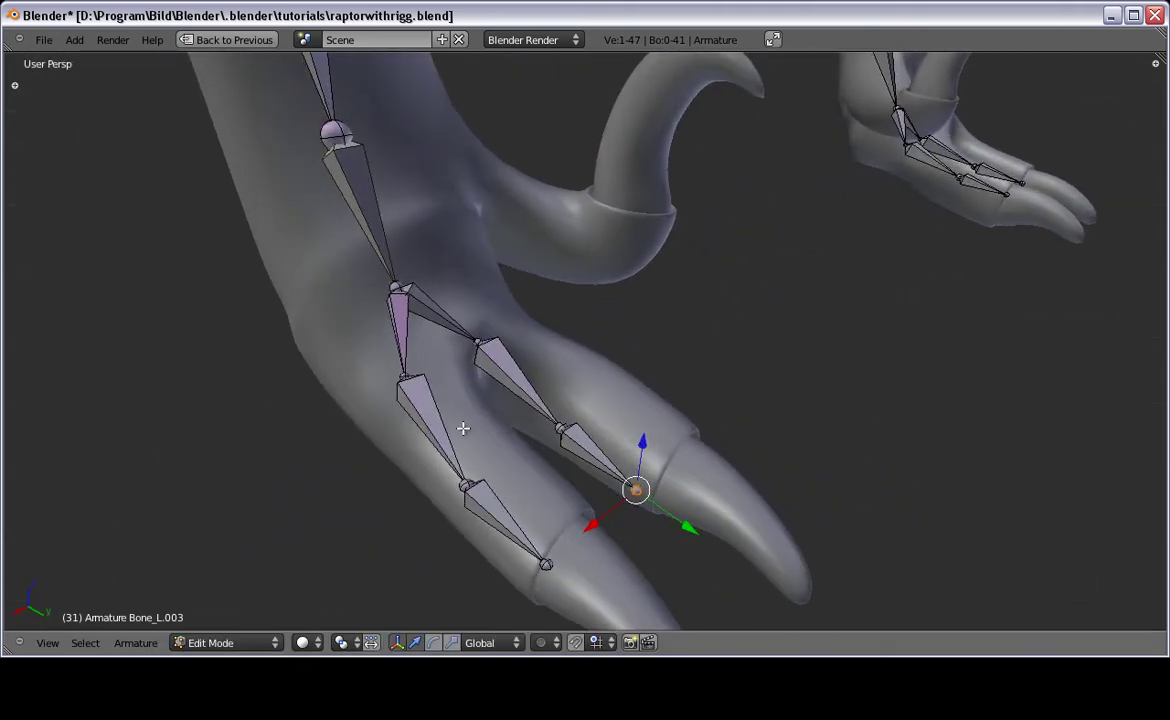
Step: Set the roll of the inner toe's first bone to 0°
right_click(438, 297)
key("n")
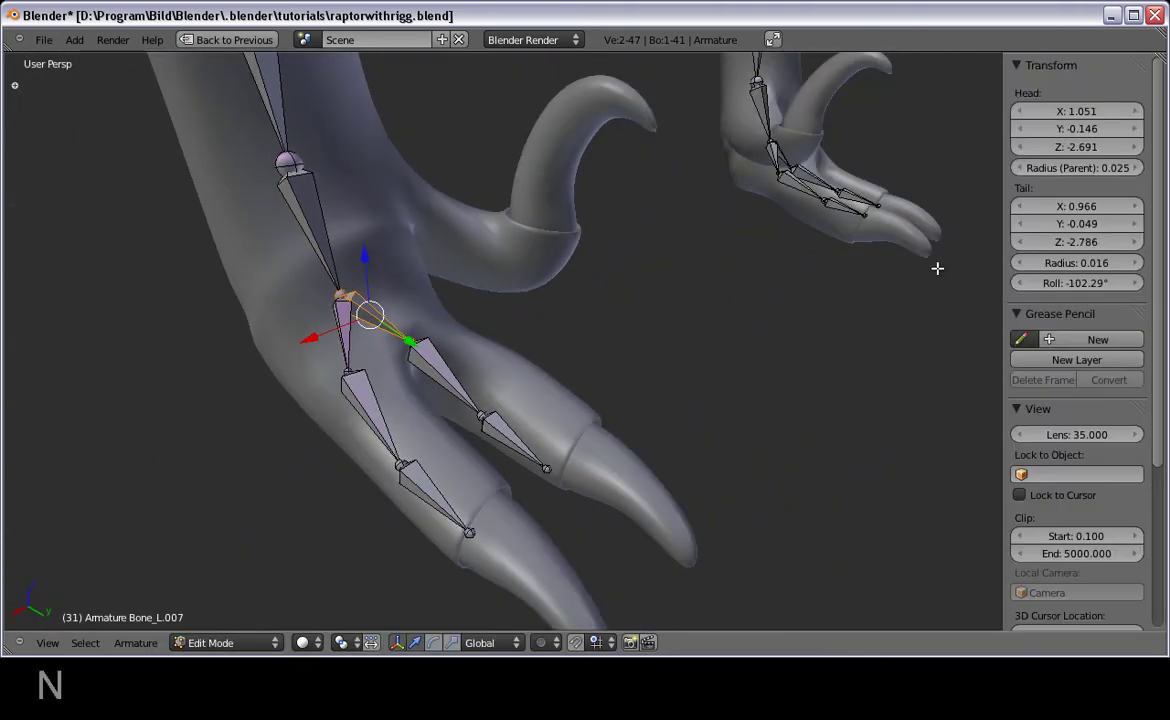
left_click(1049, 283)
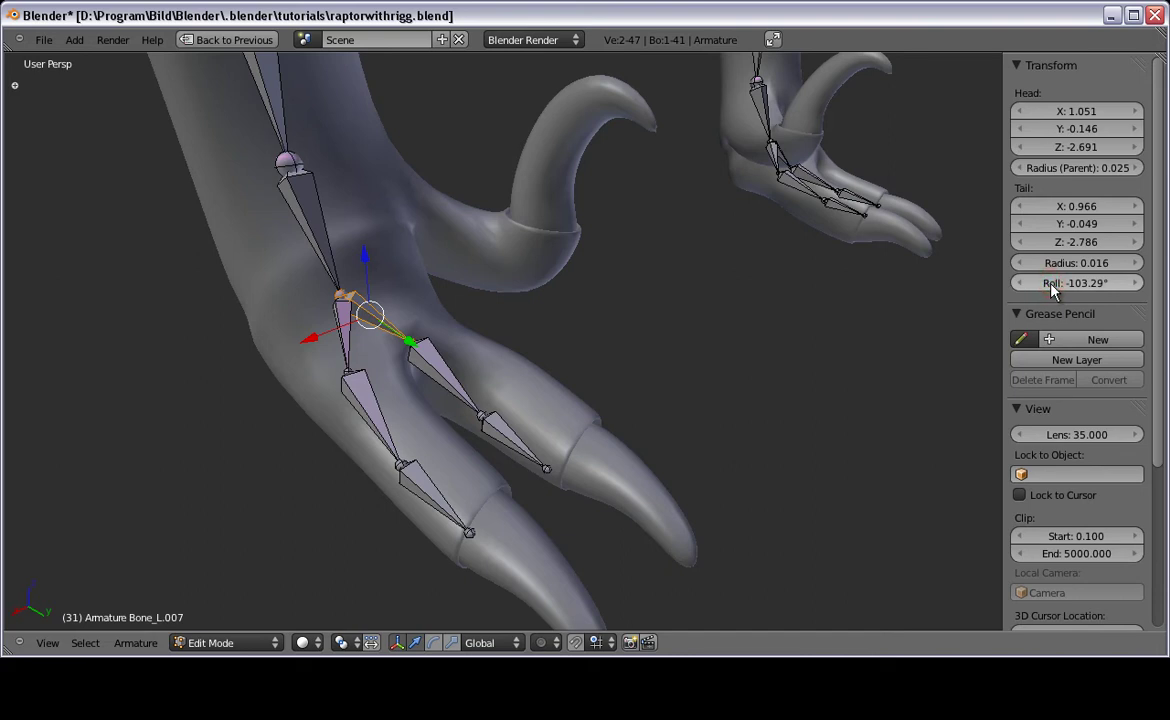
left_click(1052, 283)
type("0")
key("Return")
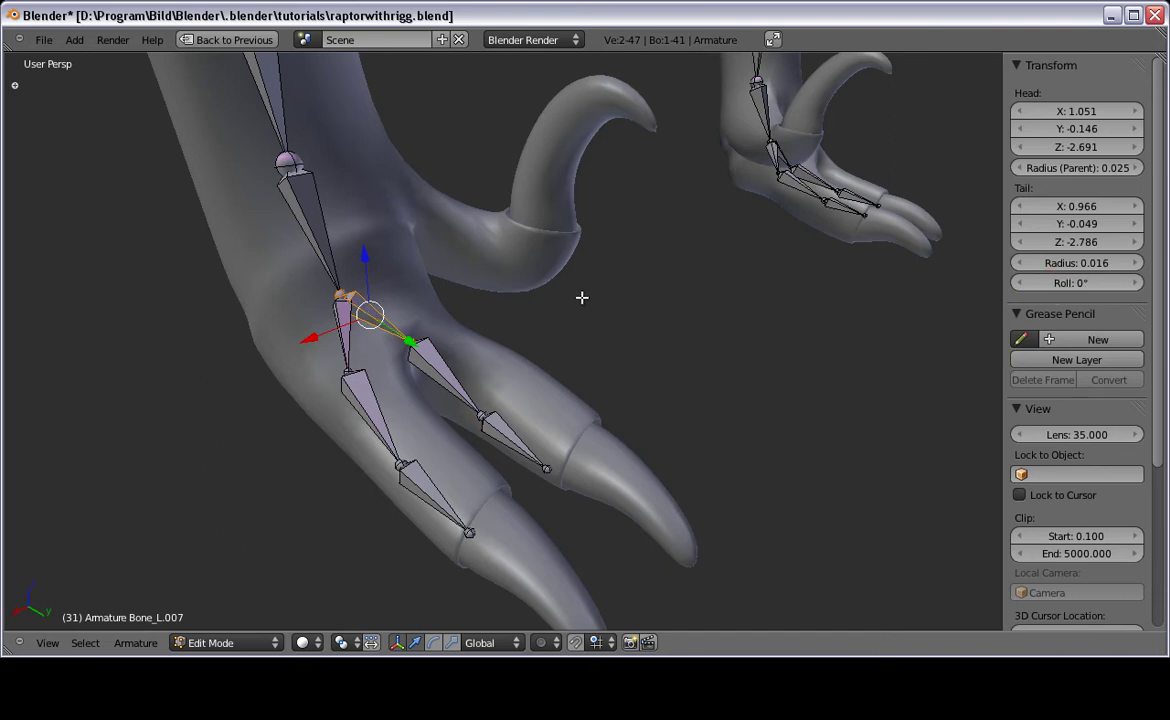
Step: Set the roll of the inner toe's middle bone and last bone to 0°
right_click(440, 354)
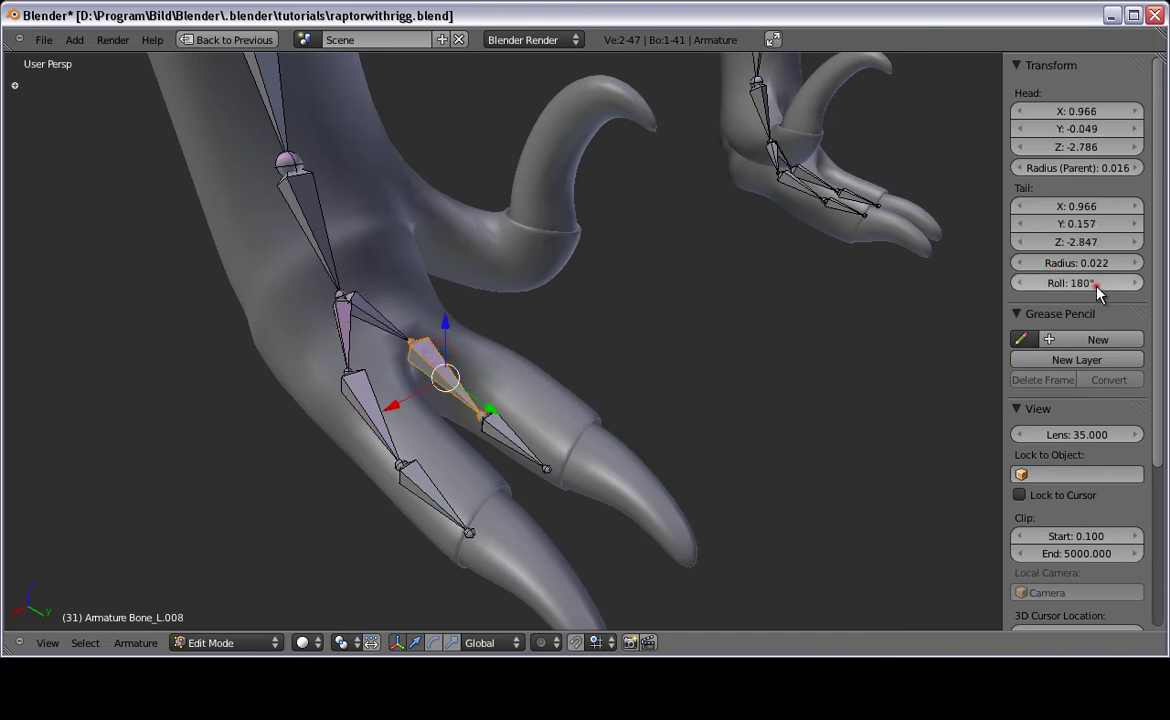
left_click(1094, 285)
type("0")
key("Return")
right_click(507, 430)
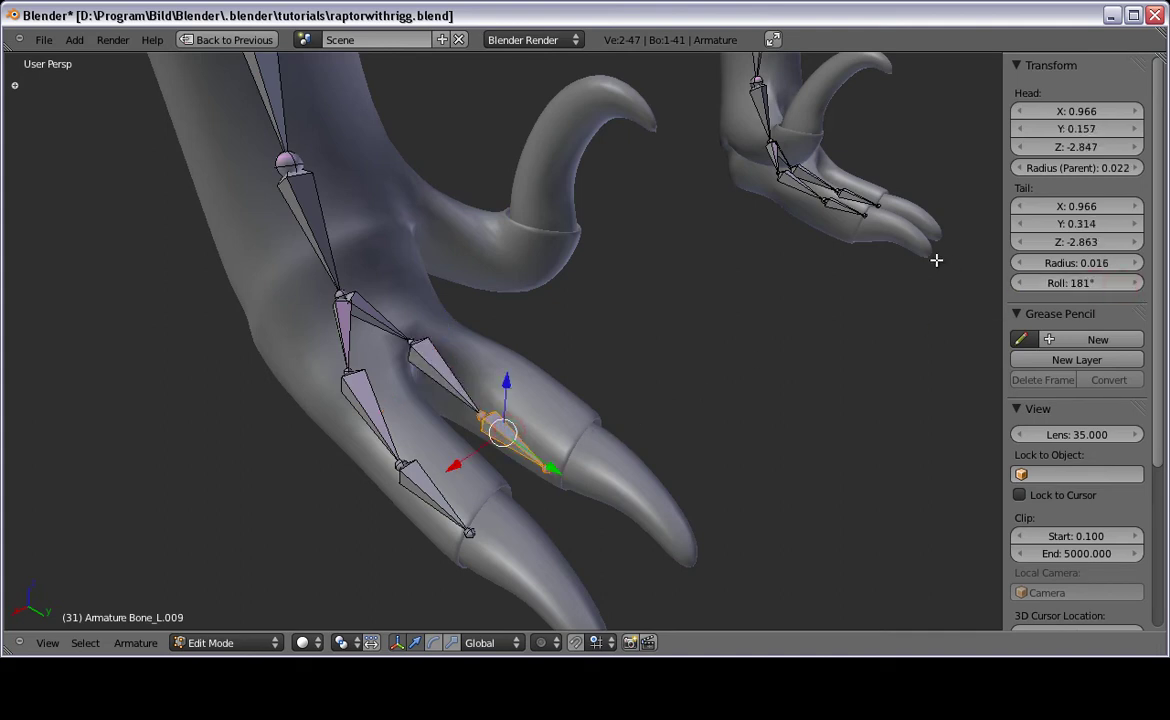
left_click(1088, 283)
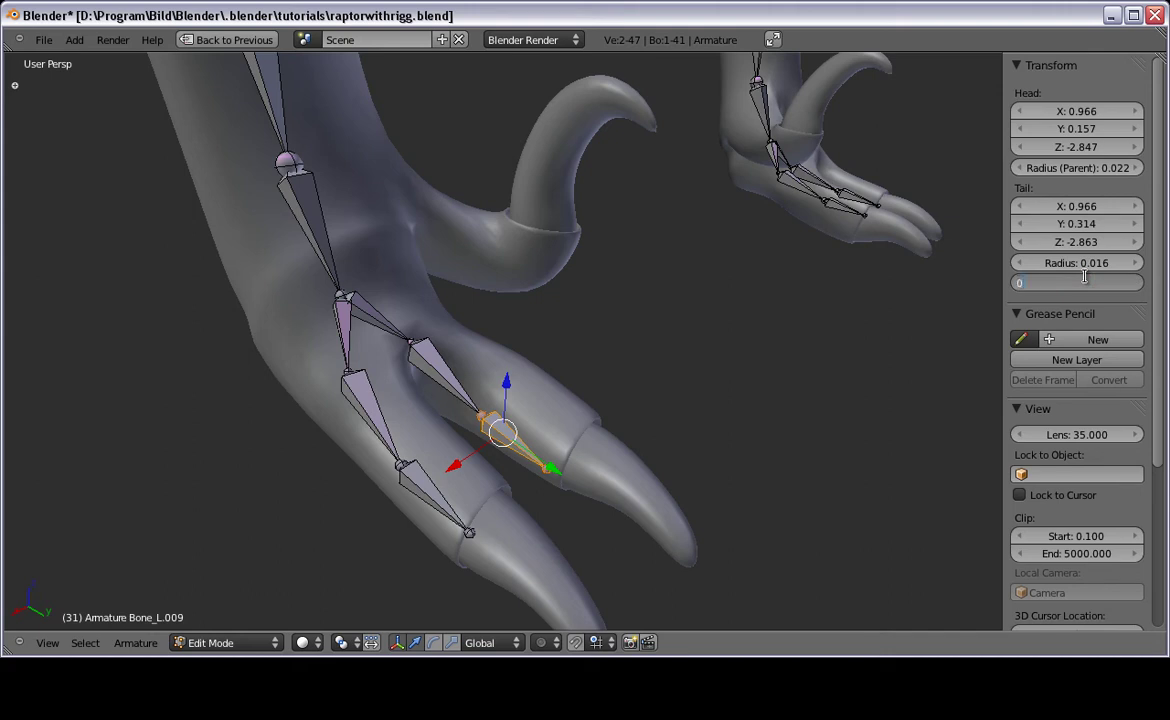
type("0")
key("Return")
Step: Move the joint between the lower leg bone and the foot bone to about Y -0.246, Z -2.529 in the side view
middle_click_drag(431, 230, 340, 213)
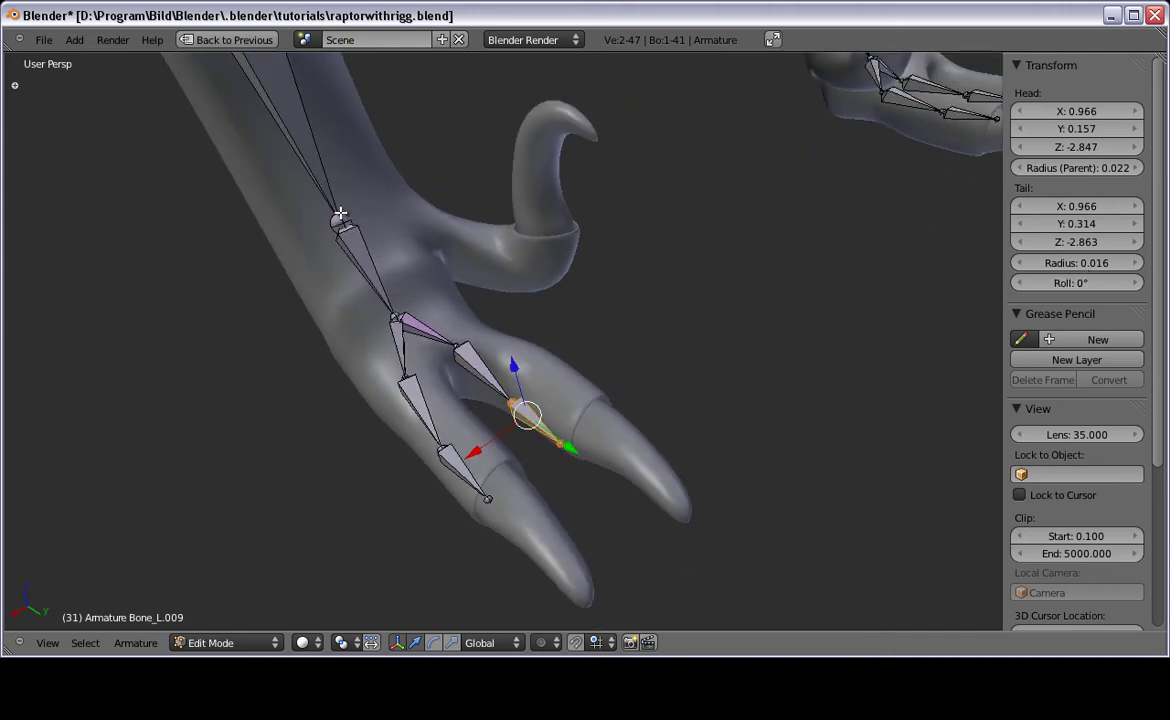
right_click(340, 215)
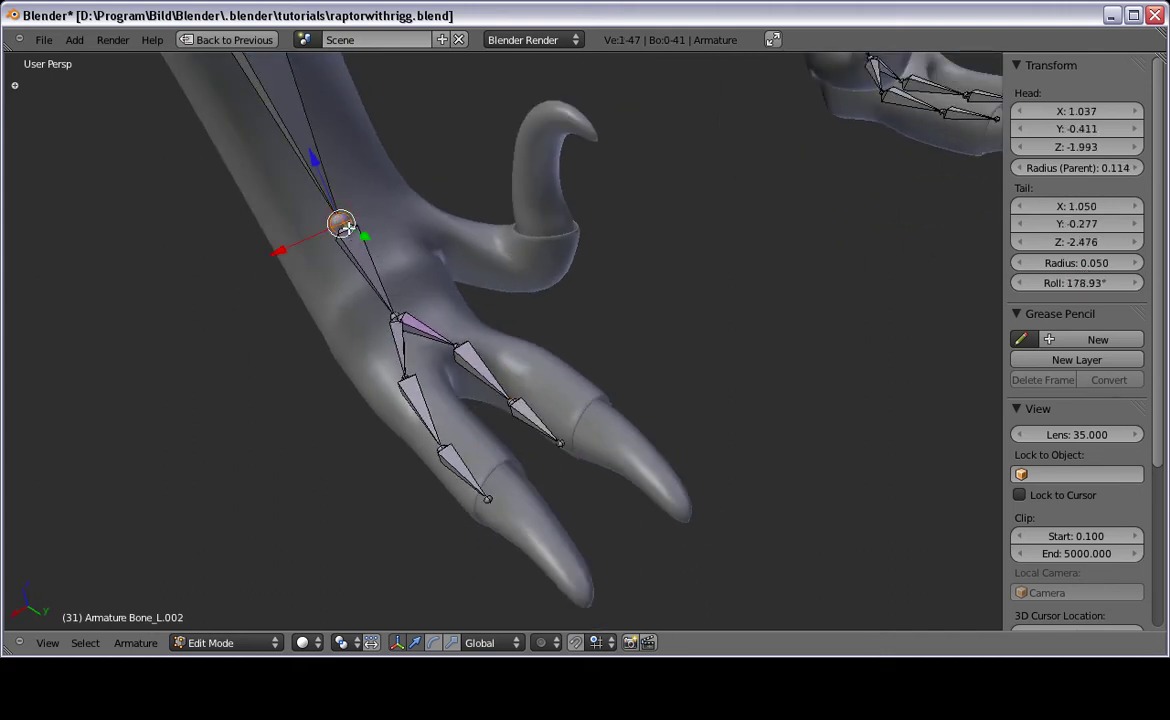
key("KP_3")
key("g")
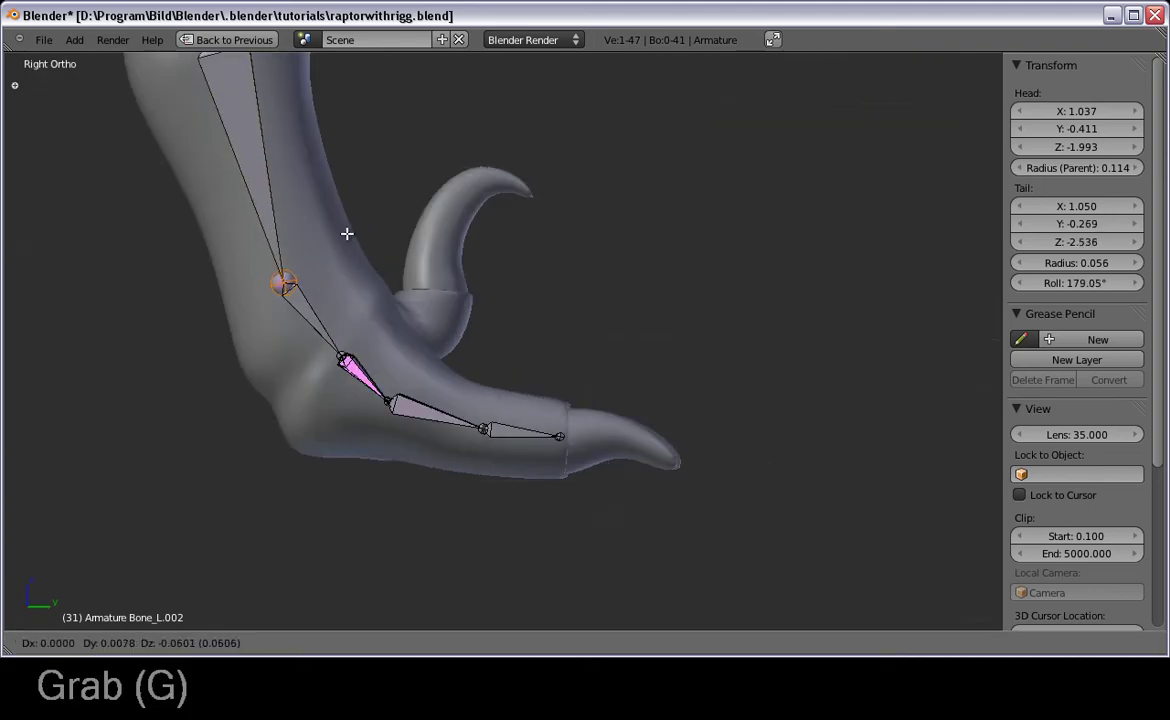
left_click(411, 233)
key("g")
left_click(465, 227)
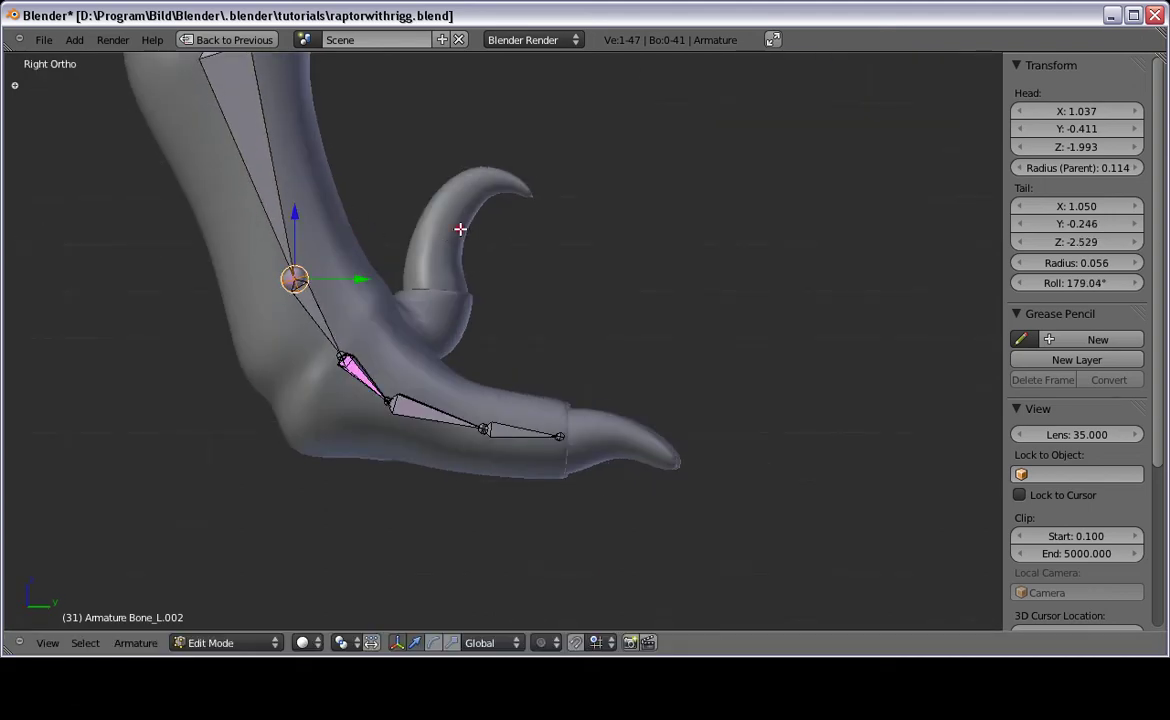
Step: Extrude a mirrored bone from the ankle joint sideways toward the raised sickle-claw toe
middle_click_drag(465, 227, 252, 375)
scroll(407, 272, "down", 1)
key("ctrl+KP_1")
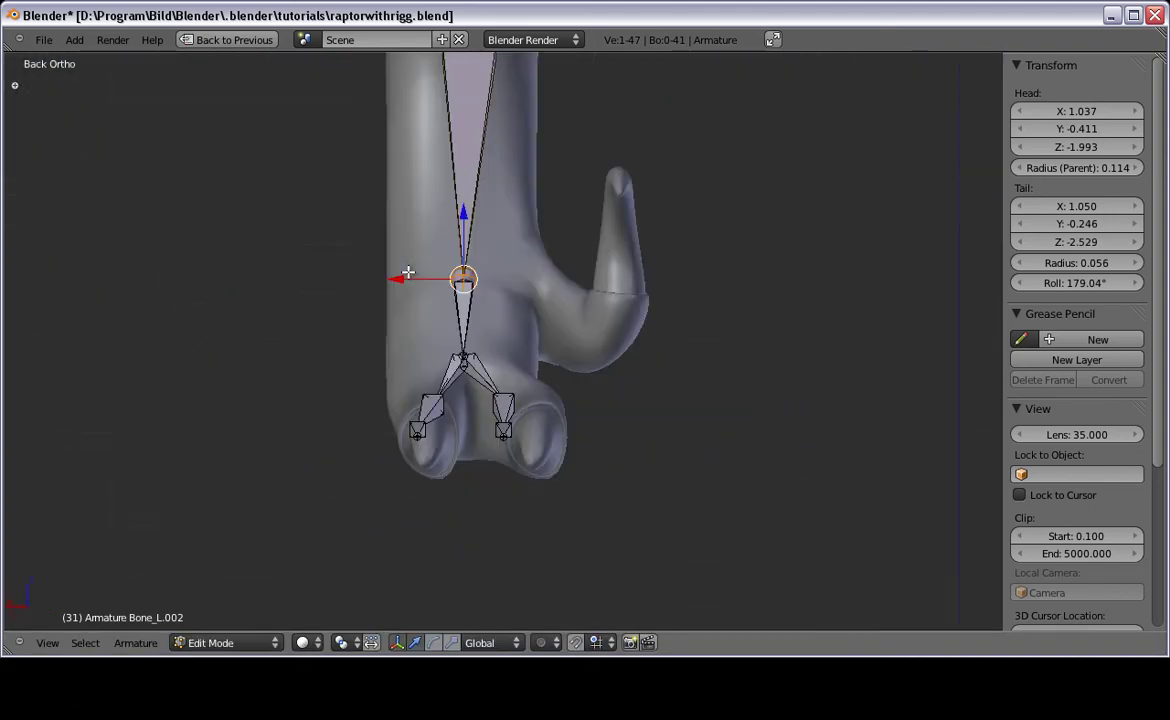
scroll(515, 177, "up", 1)
middle_click_drag(515, 177, 491, 295)
key("e")
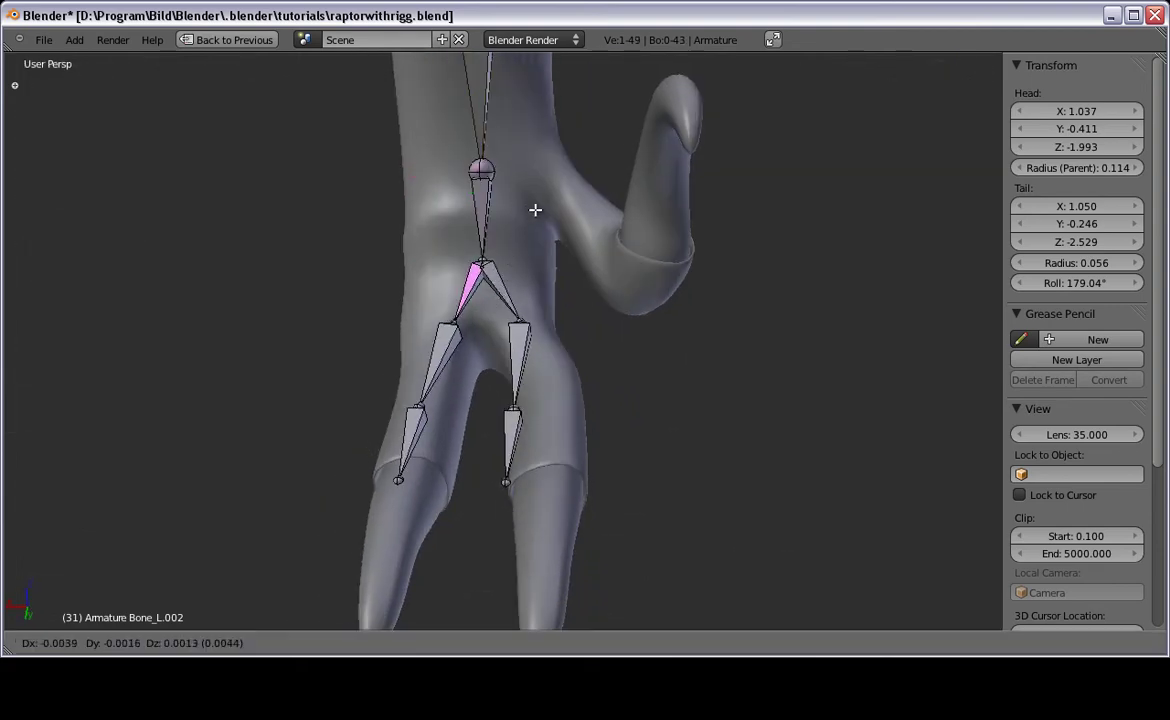
left_click(541, 217)
Step: Extrude two more mirrored bones forward from the sideways bone's tip into the raised sickle-claw toe in the right side view
middle_click_drag(541, 217, 422, 342)
key("KP_3")
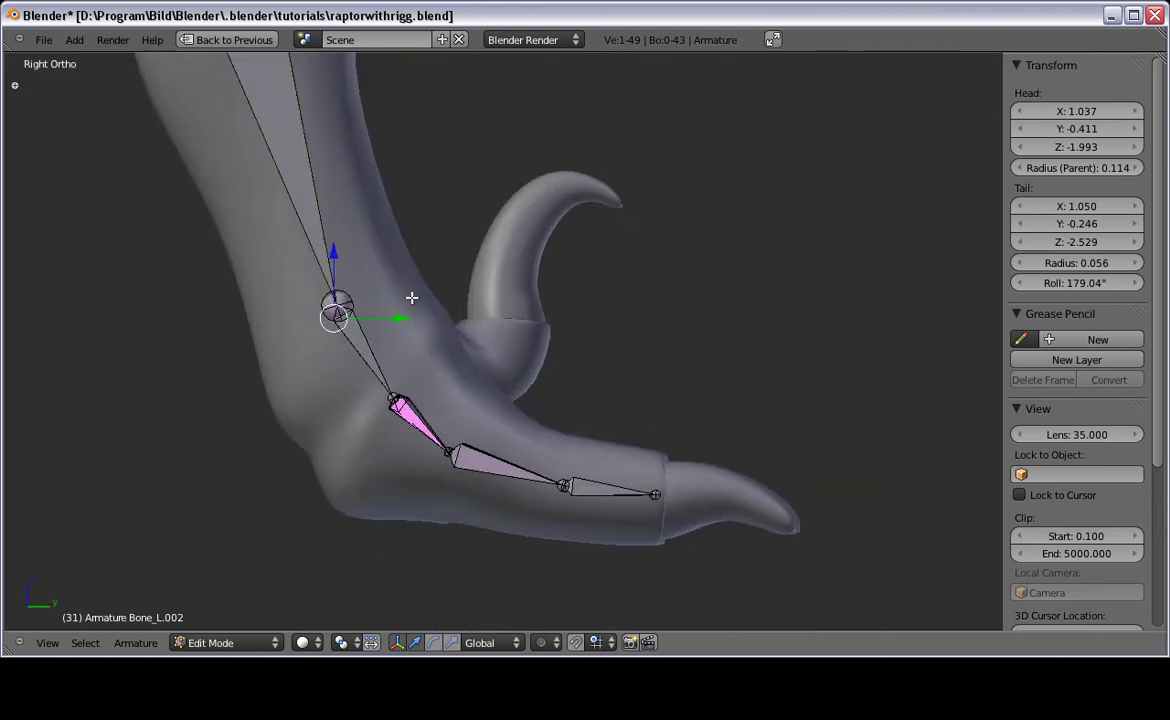
key("z")
key("e")
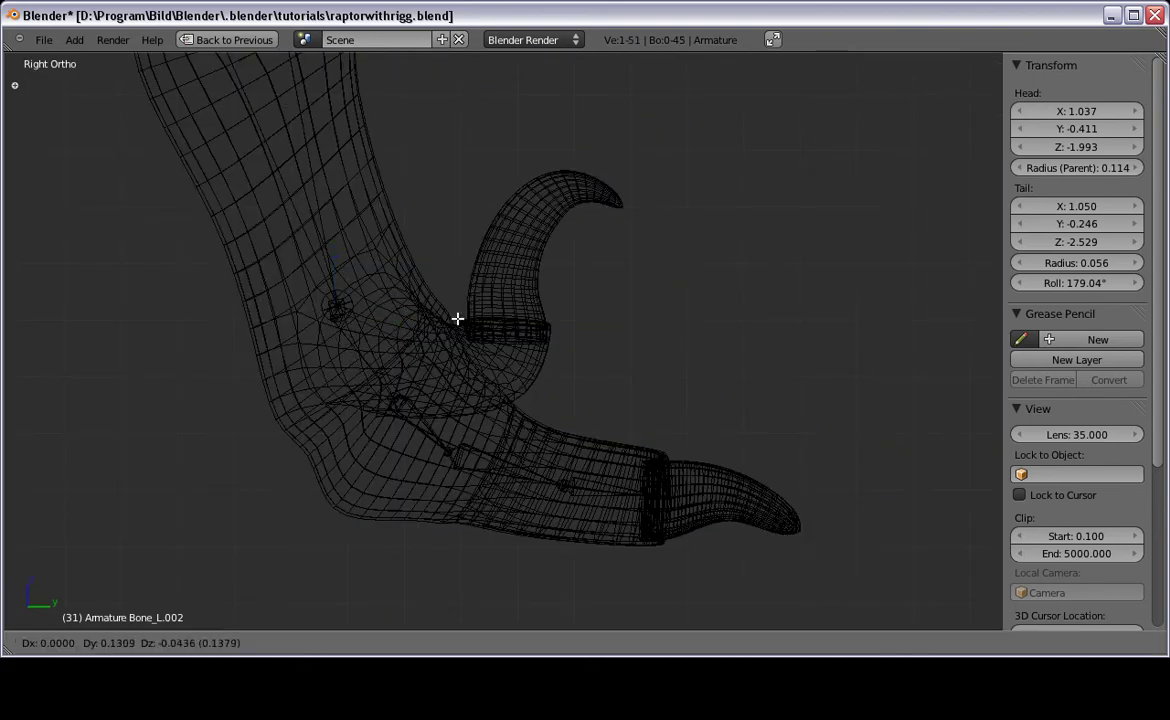
left_click(457, 340)
key("e")
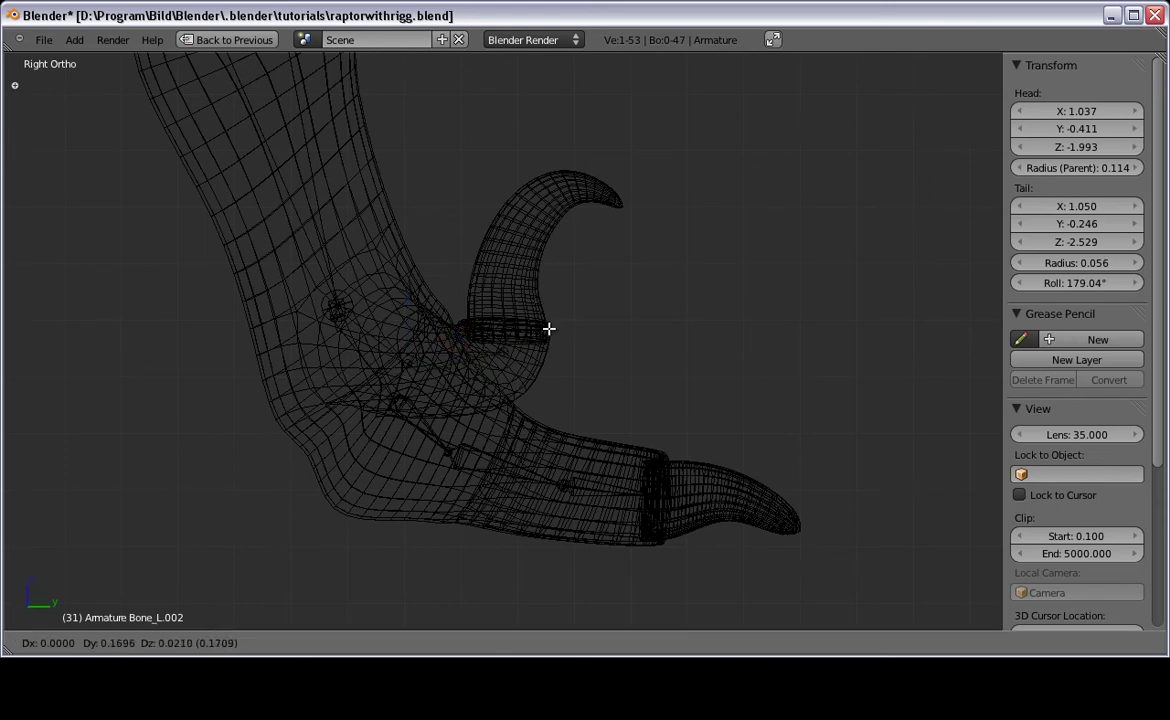
left_click(541, 315)
Step: Move the joint between the two new sickle-toe bones down to about Y -0.060, Z -2.665 in the side view
right_click(403, 364)
key("g")
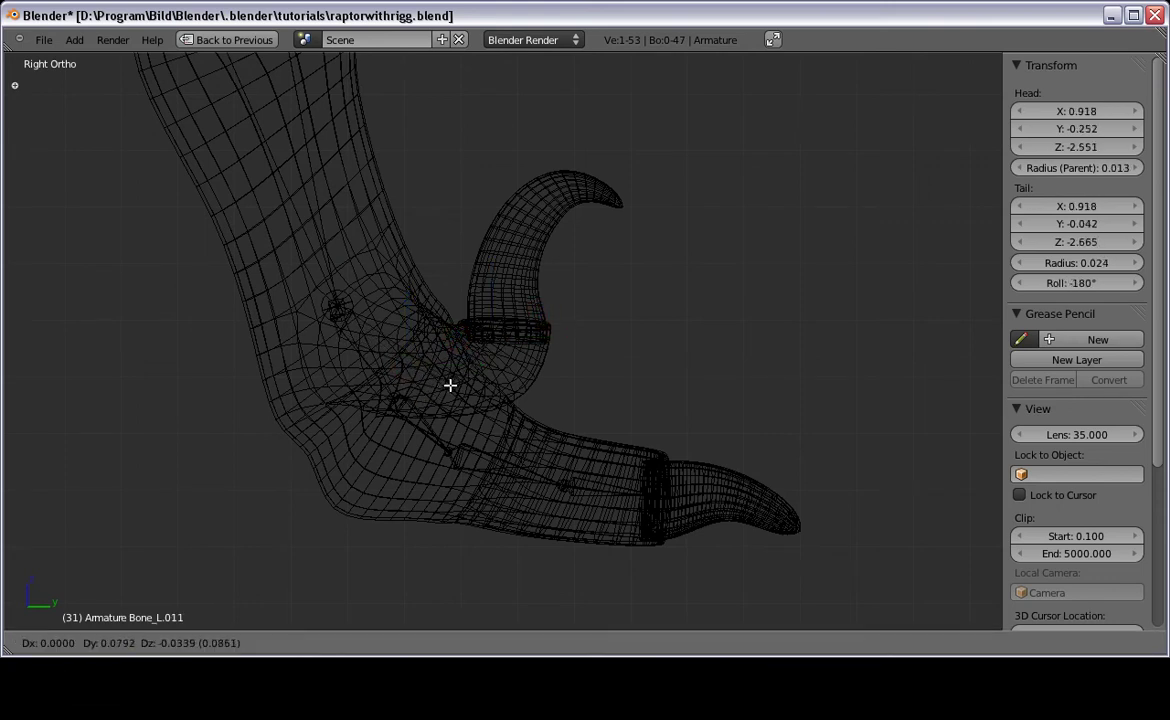
left_click(440, 385)
middle_click_drag(507, 353, 422, 411)
key("z")
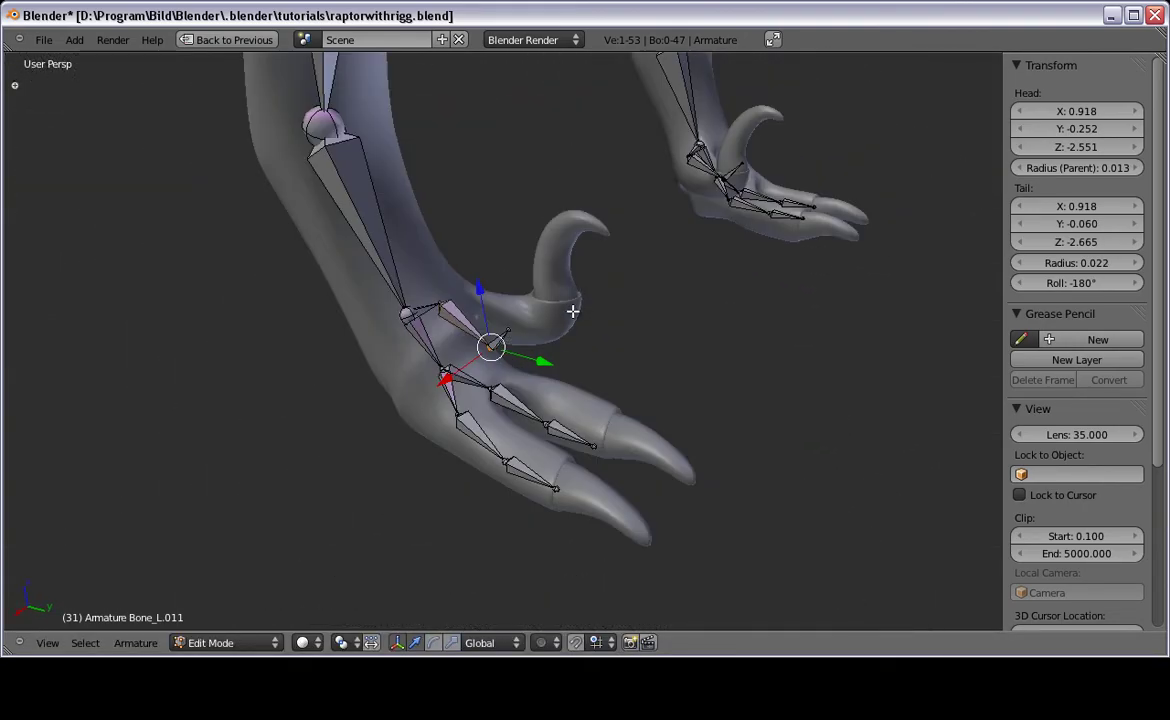
Step: Move the last sickle-toe bone sideways into the toe in the back view, to about X 0.786, Z -2.659 at its head
key("z")
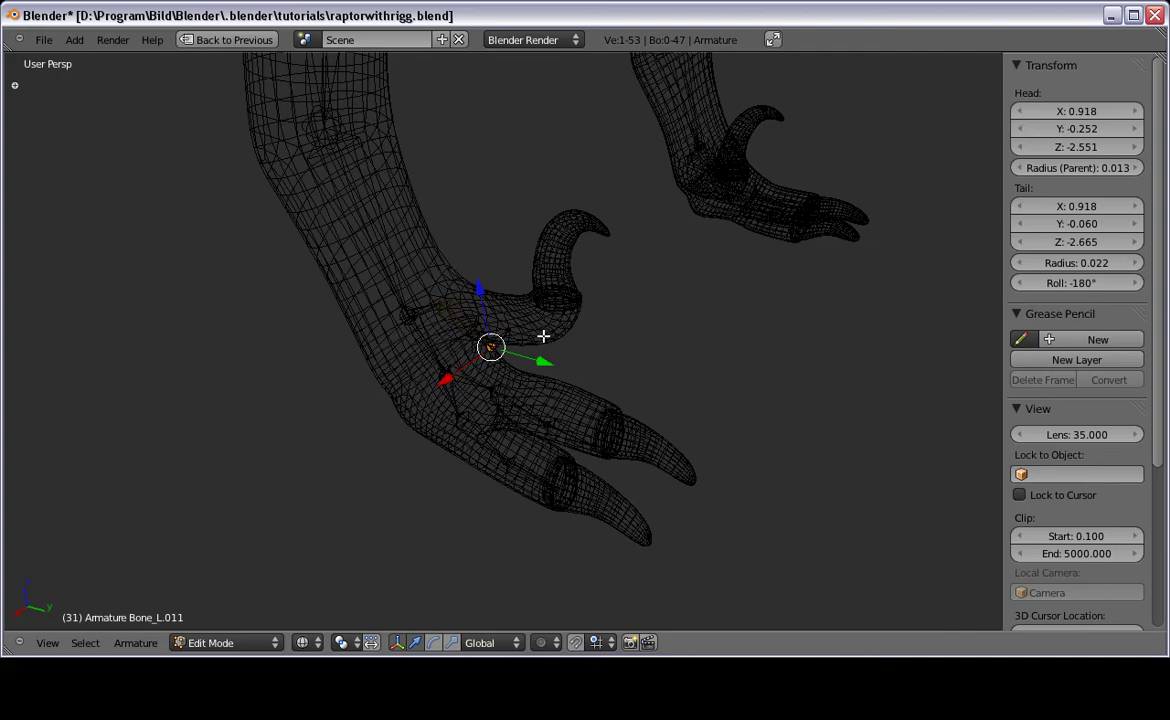
scroll(530, 336, "up", 6)
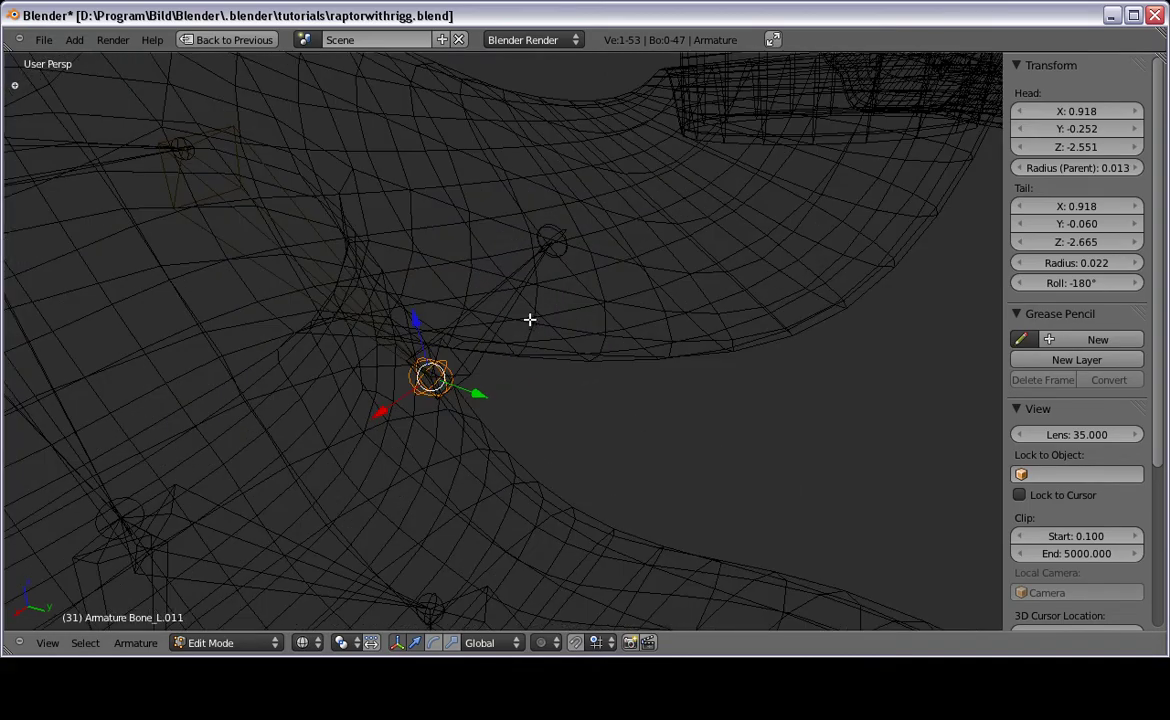
right_click(558, 248)
middle_click_drag(420, 417, 481, 356)
key("KP_5")
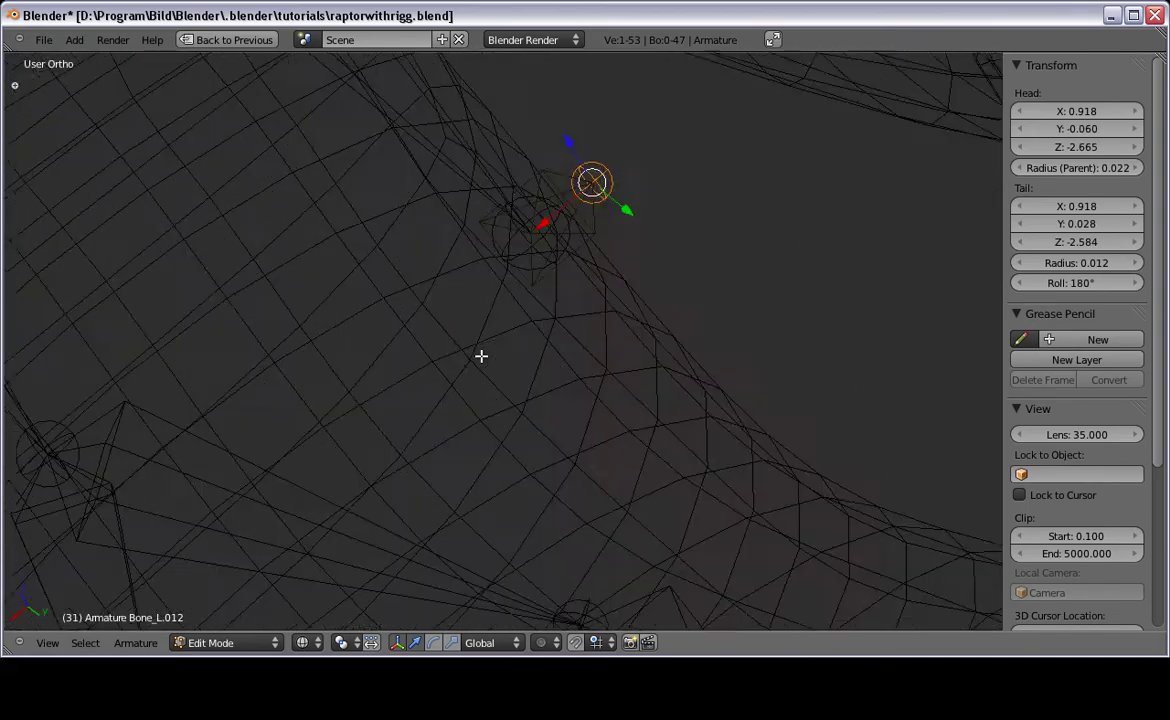
key("KP_3")
key("z")
key("ctrl+KP_1")
scroll(500, 355, "down", 2)
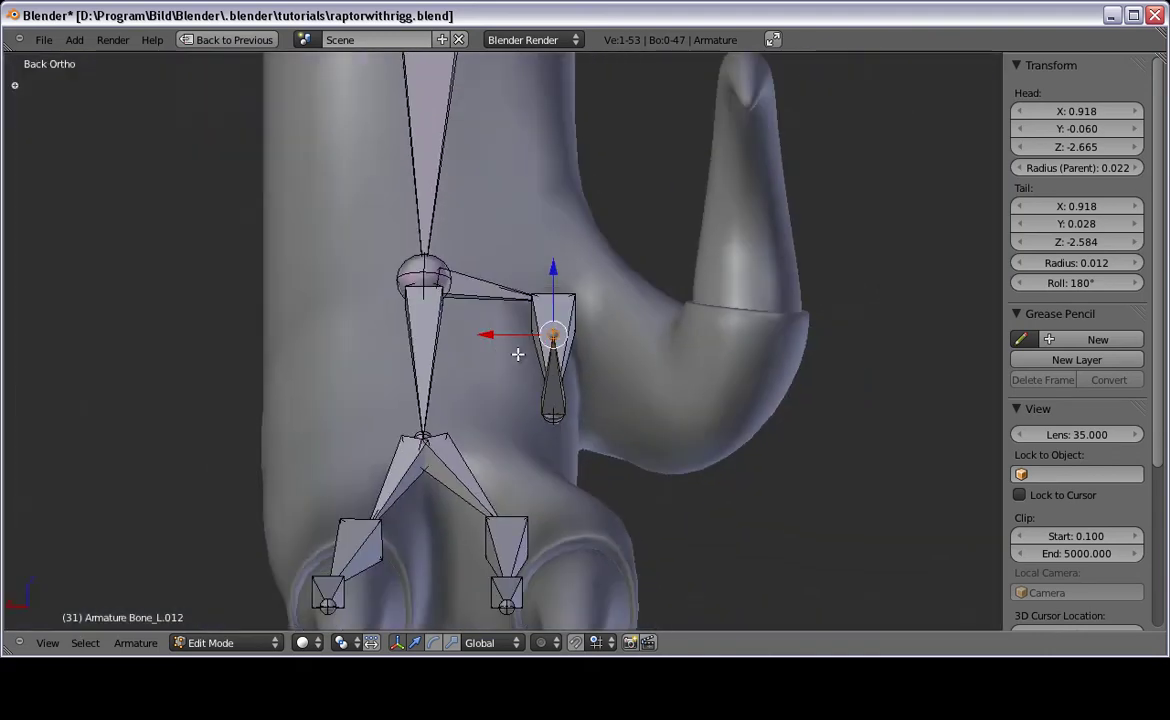
right_click(563, 431)
key("g")
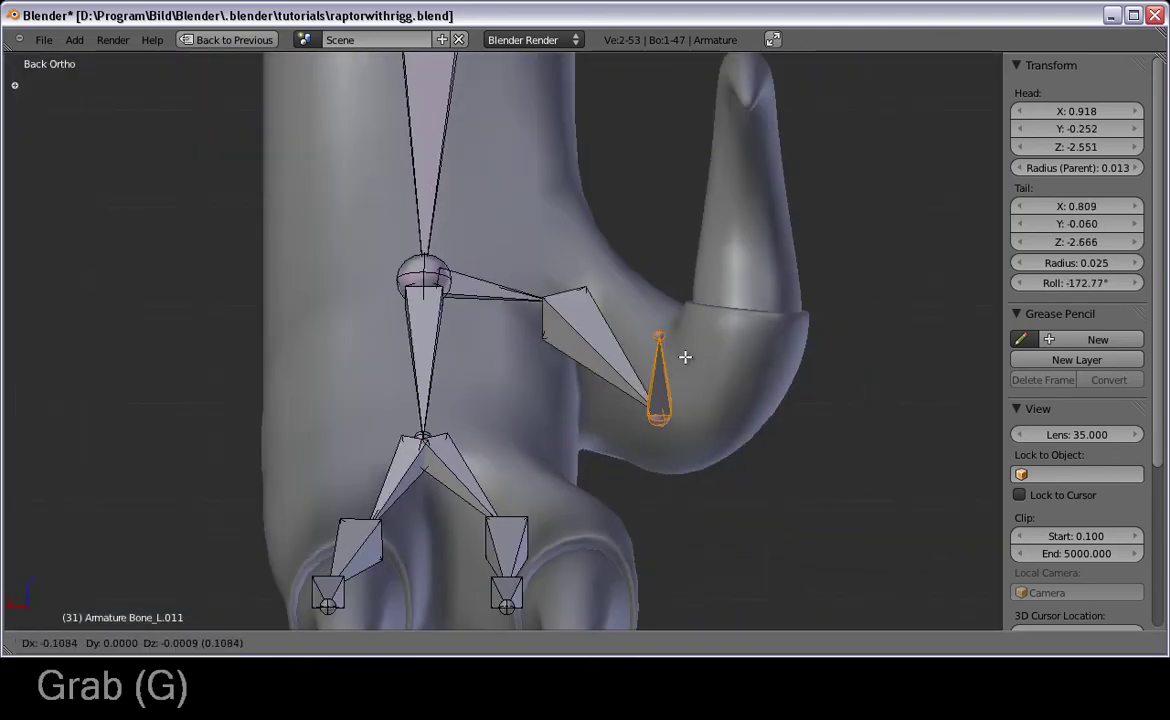
left_click(703, 347)
Step: Snap the 3D cursor to the centre of the mesh edge loop just below the base of the sickle claw
middle_click_drag(703, 347, 708, 523)
key("Tab")
right_click(618, 472)
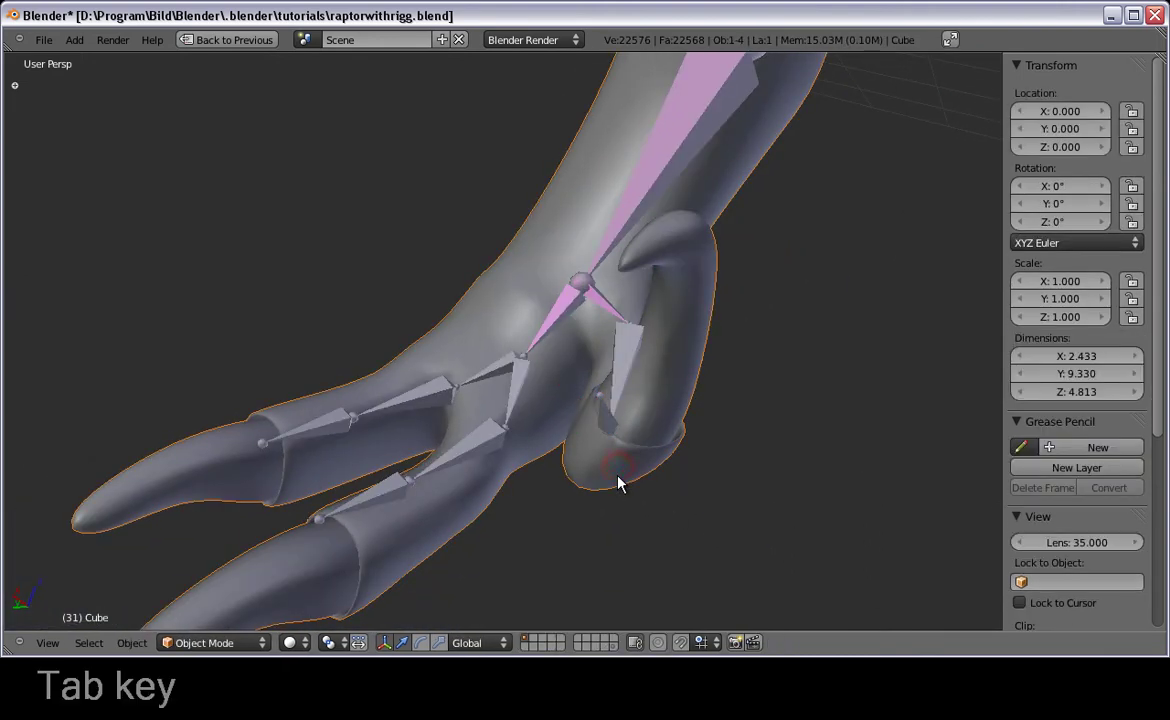
key("Tab")
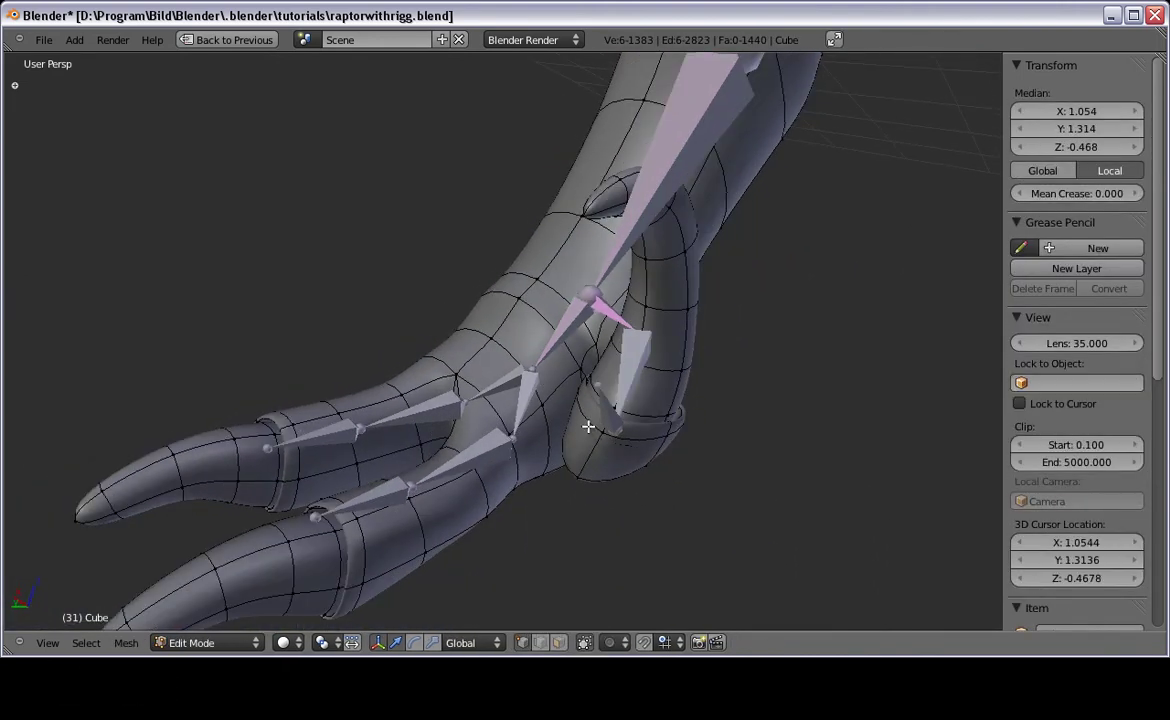
right_click(588, 424, "alt")
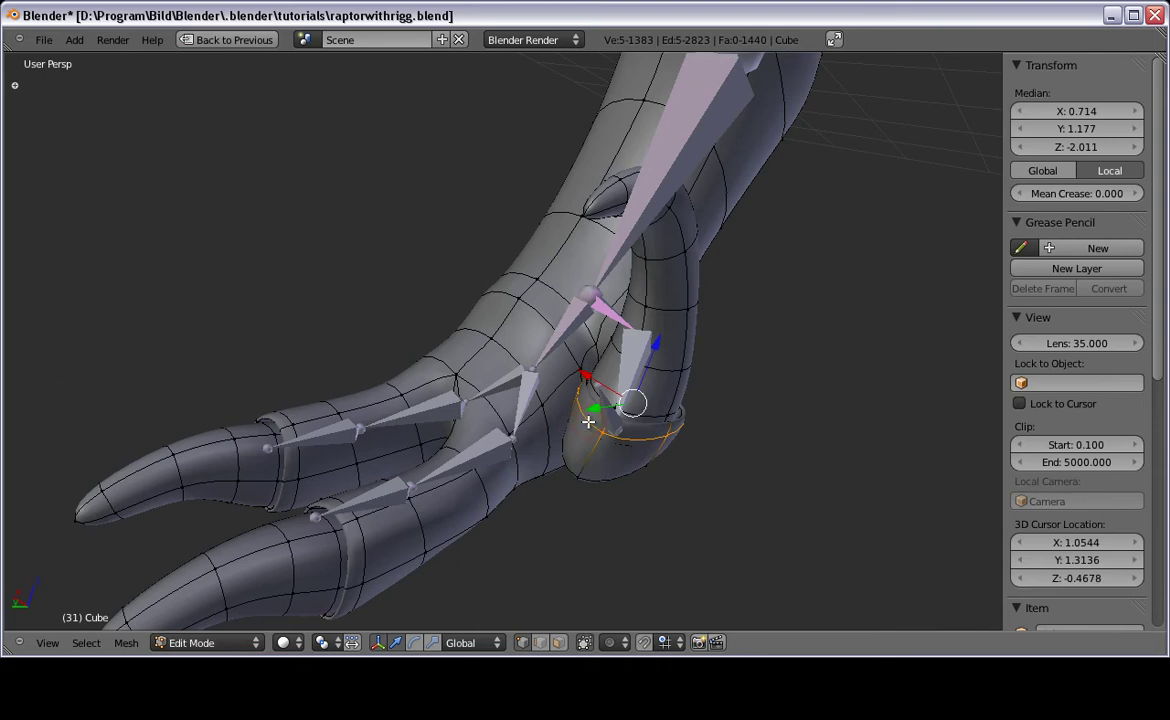
key("shift+s")
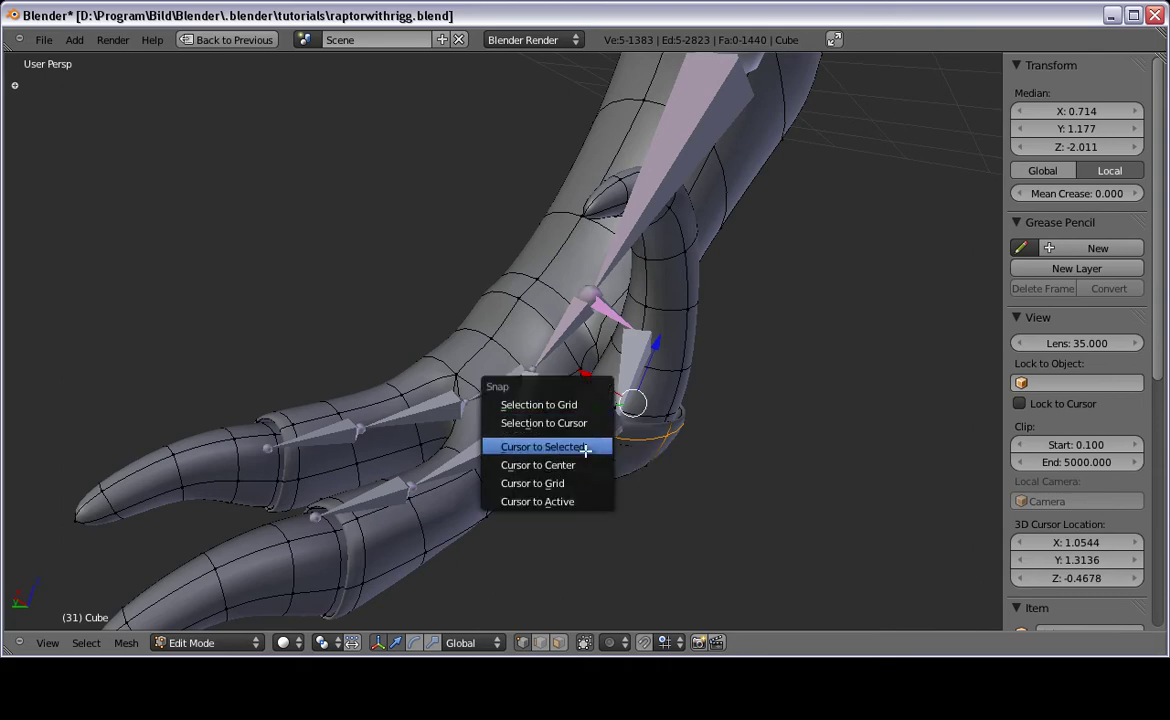
left_click(585, 450)
Step: Snap the tip of the armature's last sickle-toe bone to the 3D cursor
key("Tab")
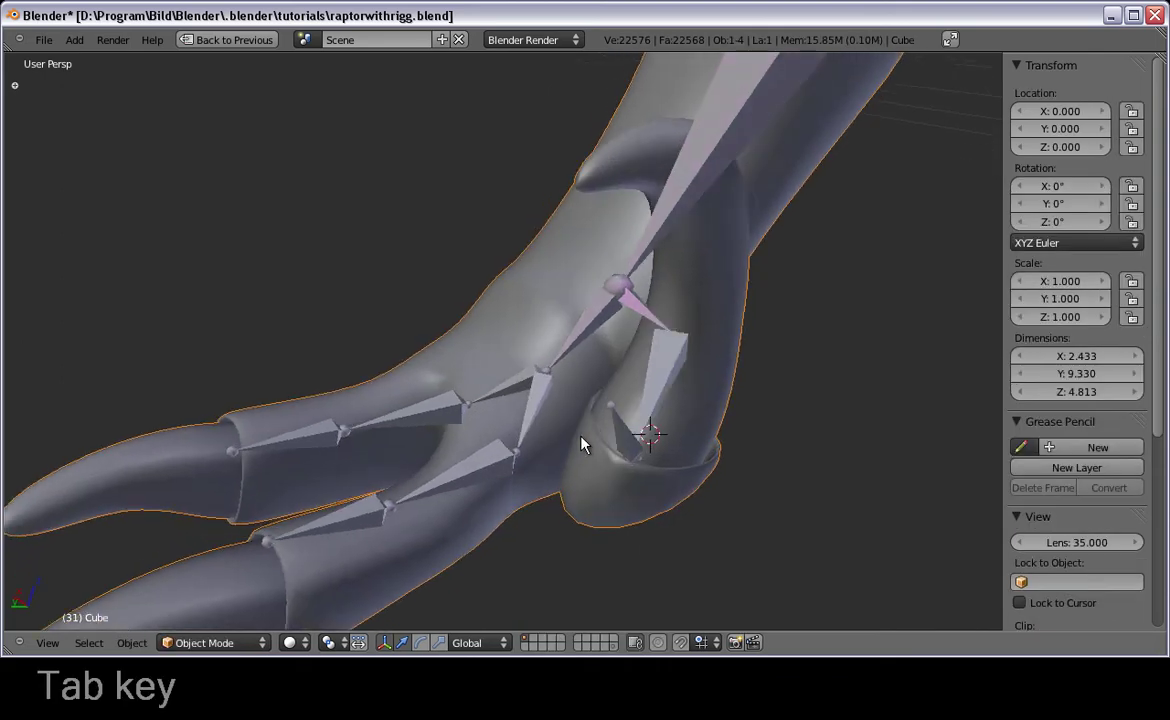
right_click(618, 405)
key("Tab")
key("a")
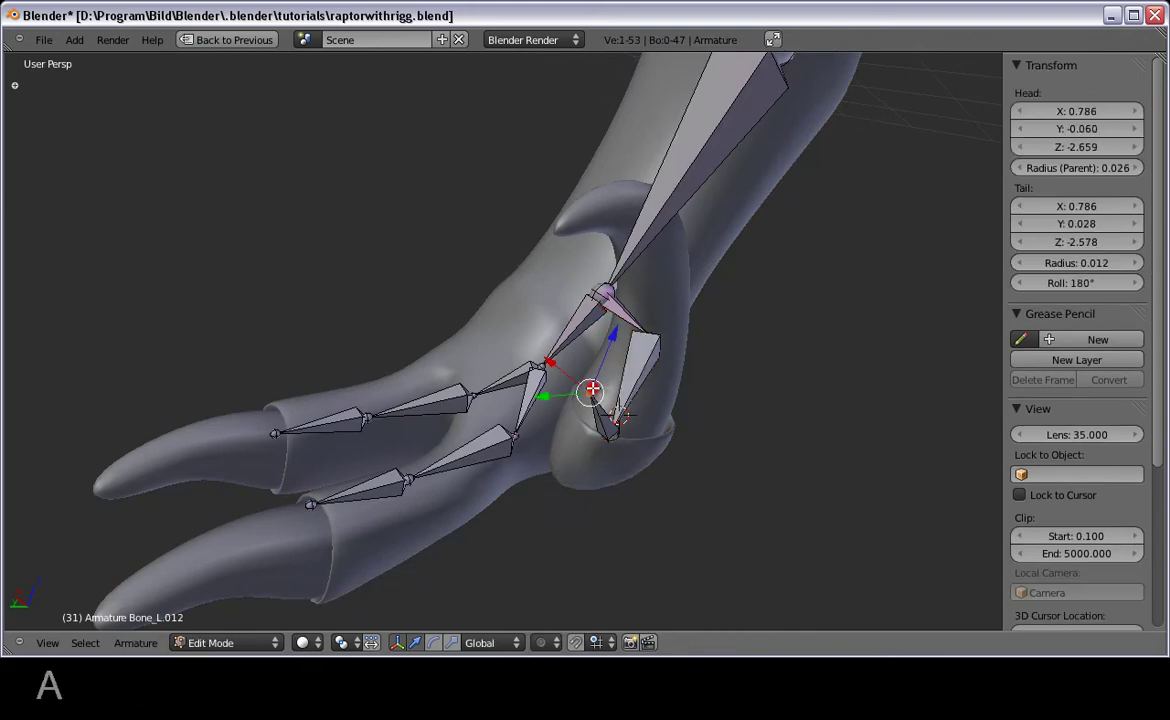
key("shift+s")
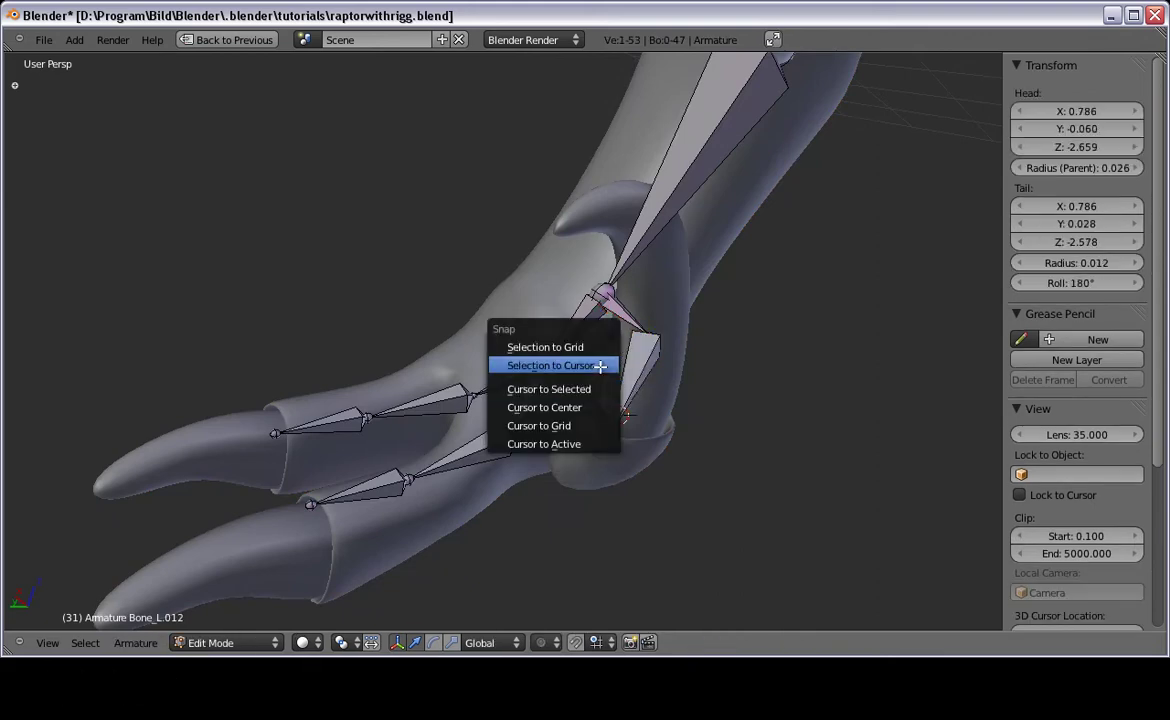
left_click(600, 366)
Step: Snap the 3D cursor to the centre of the mesh edge loop around the middle of the sickle toe
middle_click_drag(600, 366, 522, 364)
key("Tab")
right_click(611, 287)
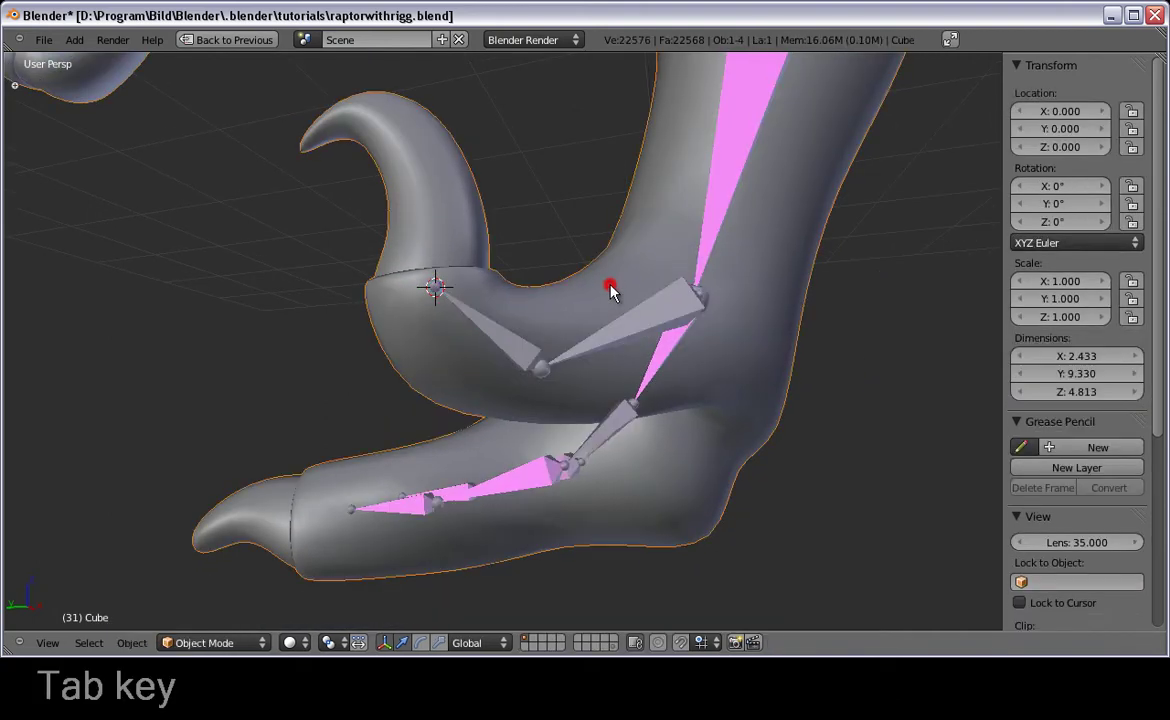
key("Tab")
right_click(615, 368, "alt")
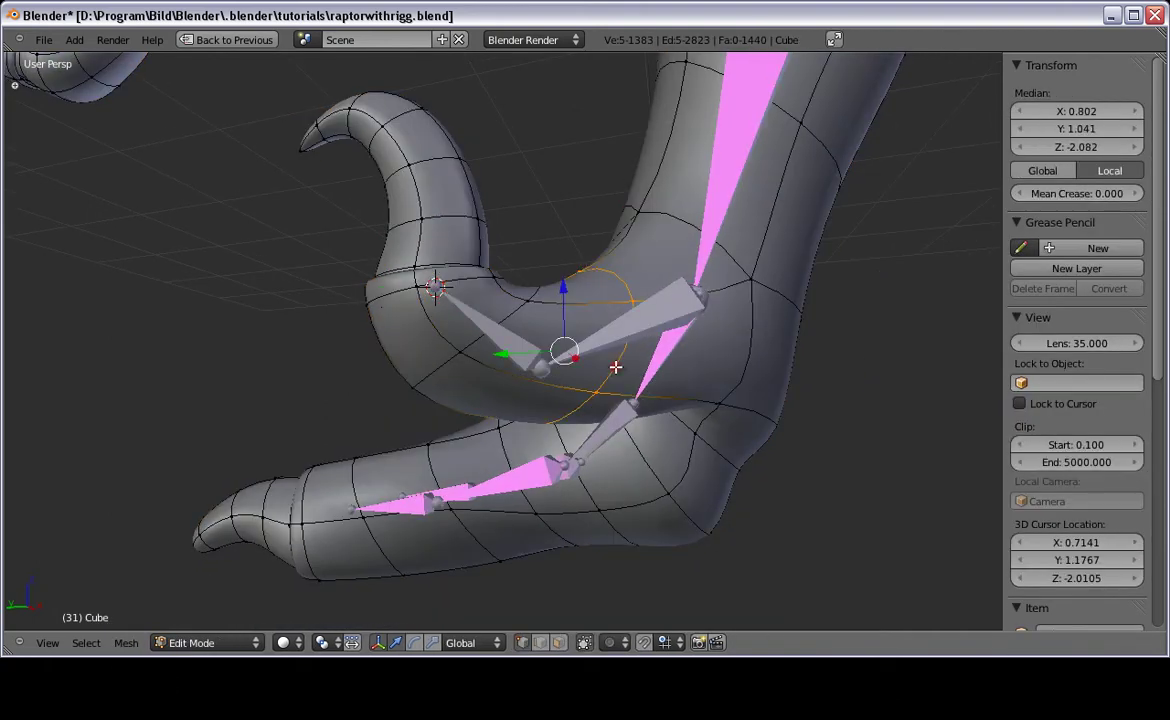
key("shift+s")
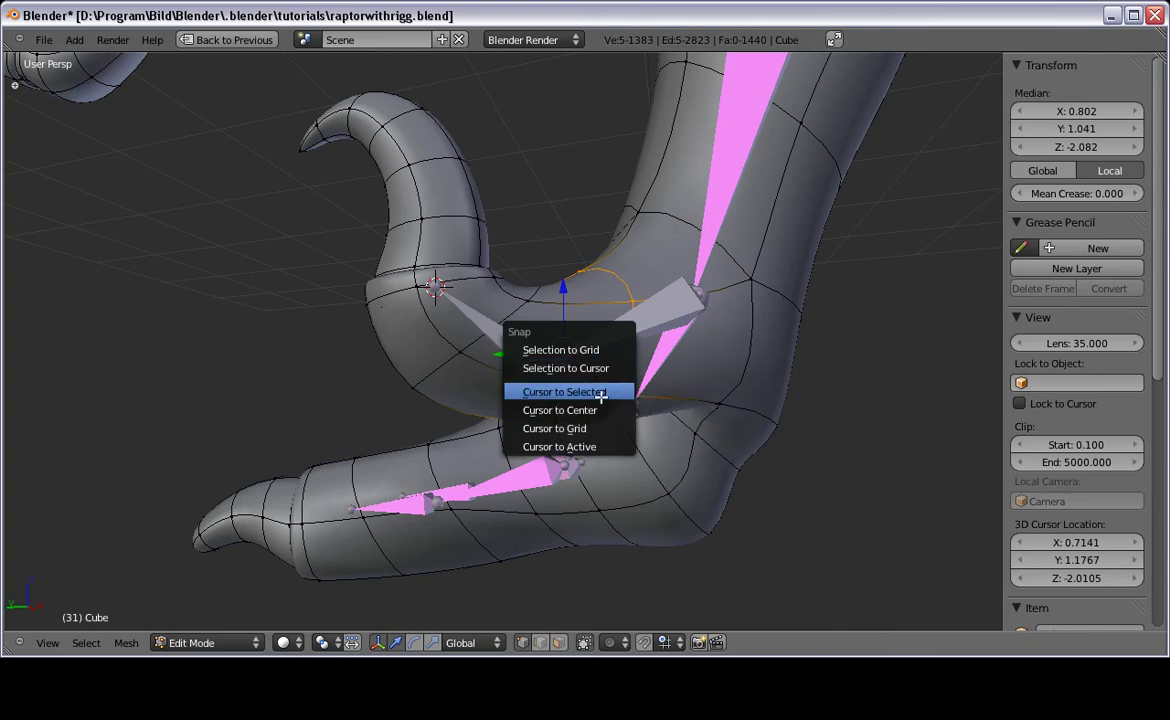
left_click(600, 394)
Step: Snap the joint between the two sickle-toe bones to the 3D cursor
key("Tab")
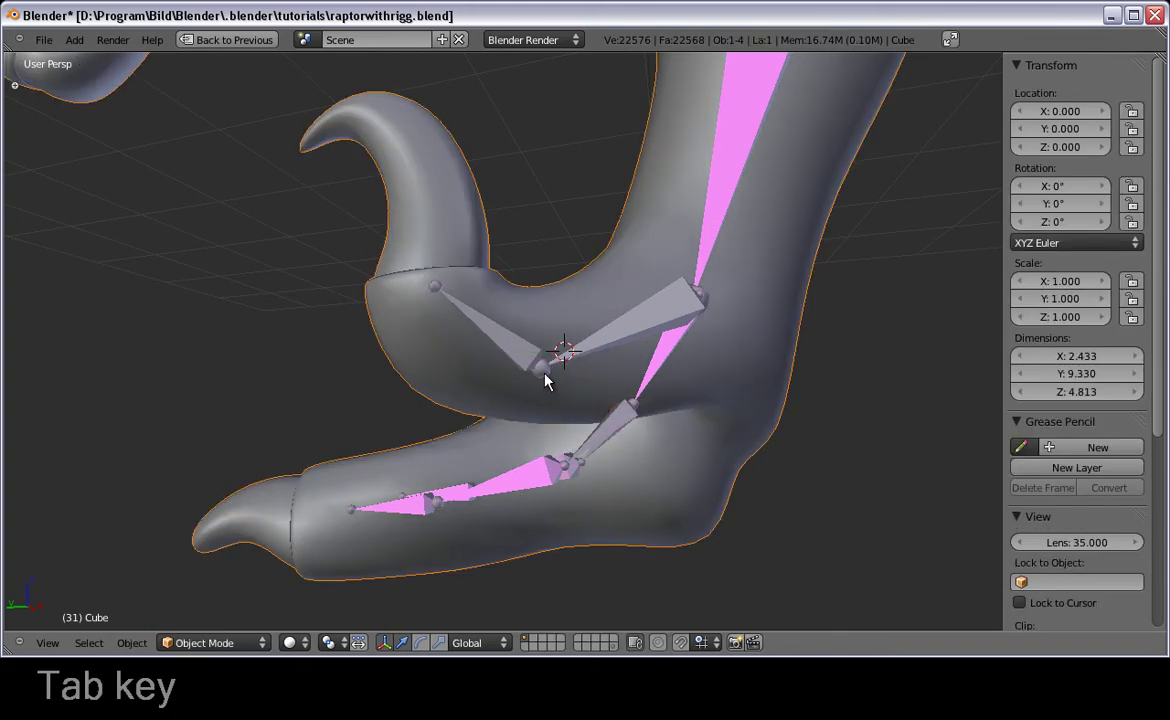
right_click(543, 375)
key("Tab")
key("shift+s")
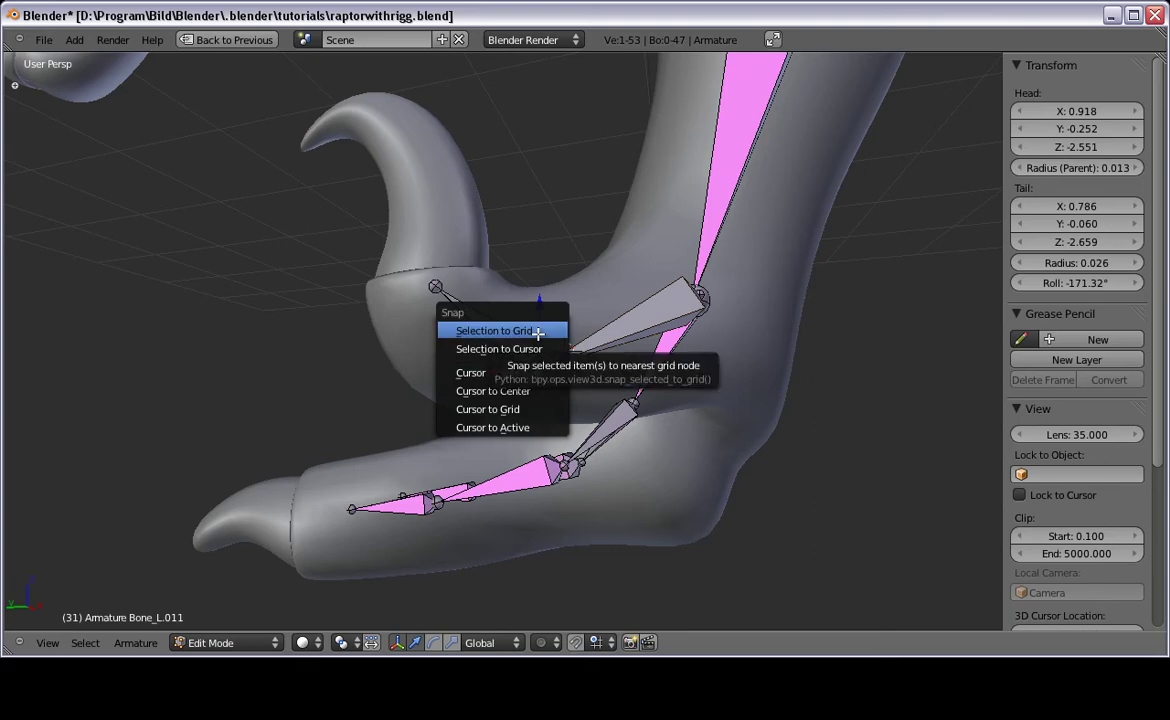
left_click(540, 348)
Step: Snap the 3D cursor to the centre of the mesh edge loop where the sickle toe joins the foot
middle_click_drag(556, 347, 486, 257)
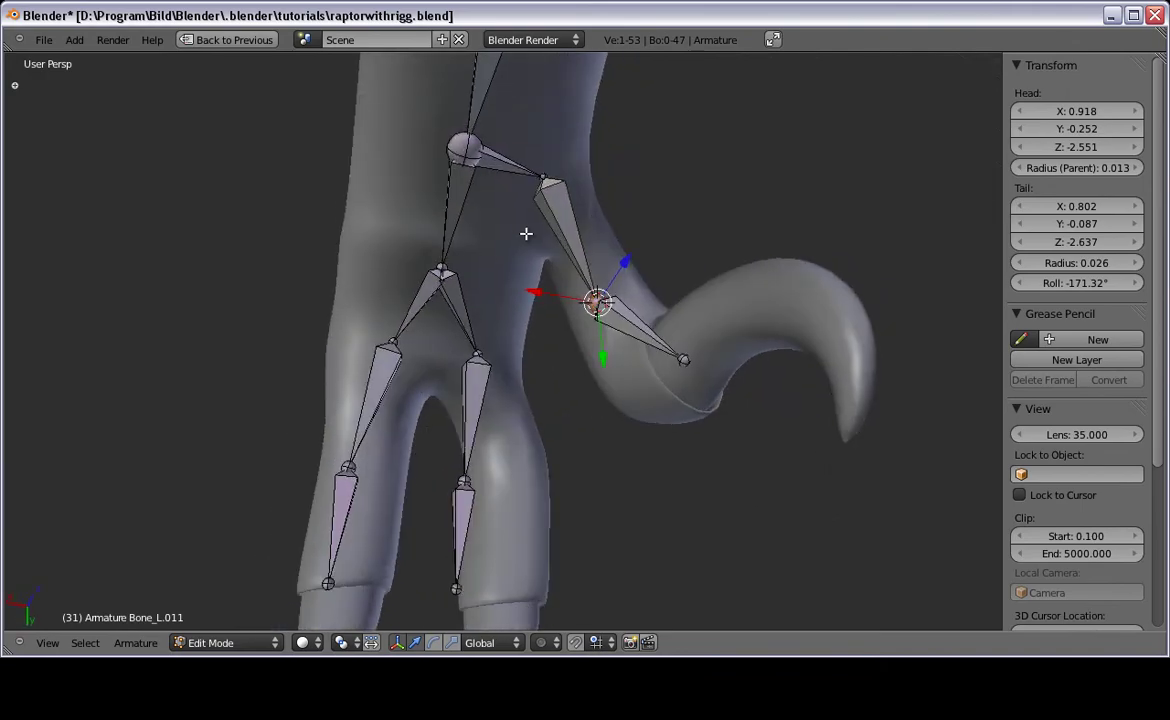
key("Tab")
right_click(526, 233)
key("Tab")
right_click(579, 185)
middle_click_drag(579, 185, 420, 340)
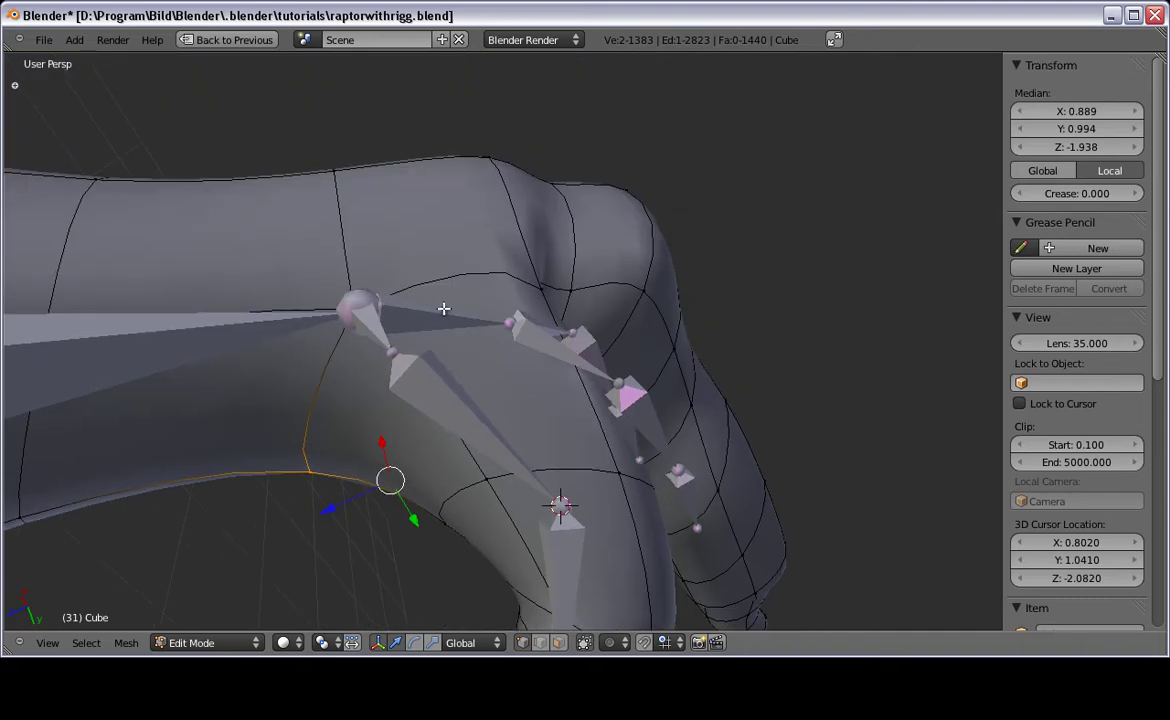
right_click(411, 251, "alt")
middle_click_drag(457, 292, 308, 253)
key("shift+s")
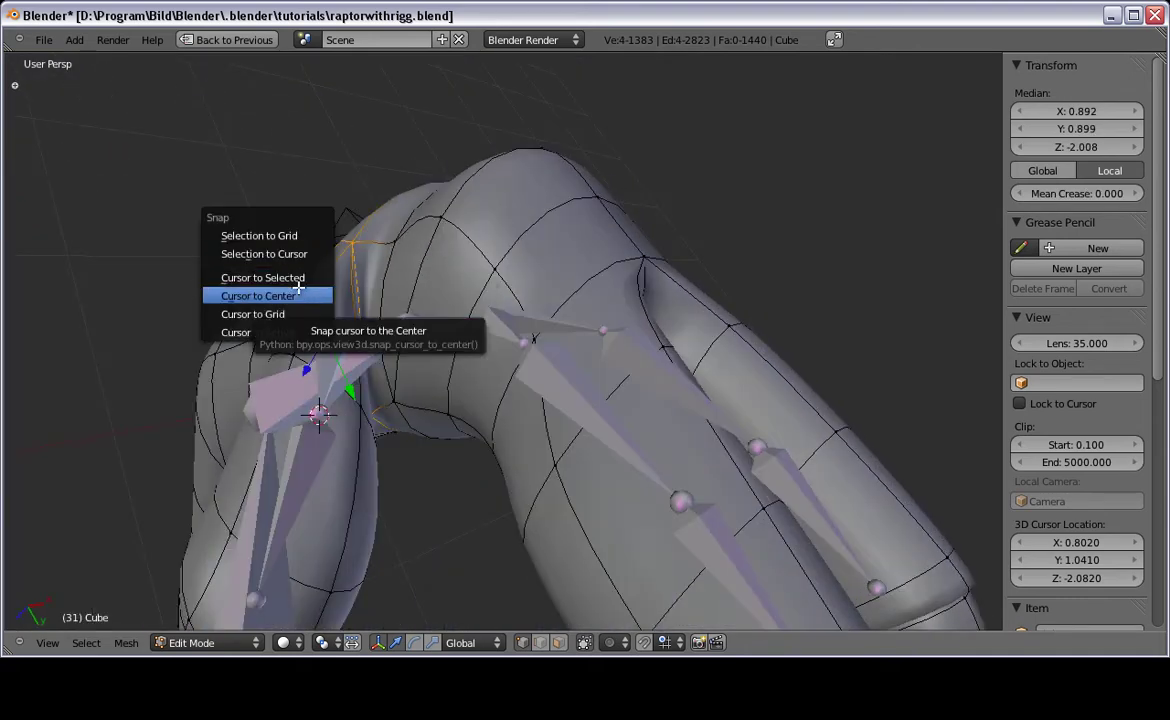
left_click(300, 277)
Step: Snap the joint between the sideways connecting bone and the first sickle-toe bone to the 3D cursor
key("Tab")
middle_click_drag(274, 324, 452, 222)
right_click(535, 217)
key("ctrl+Tab")
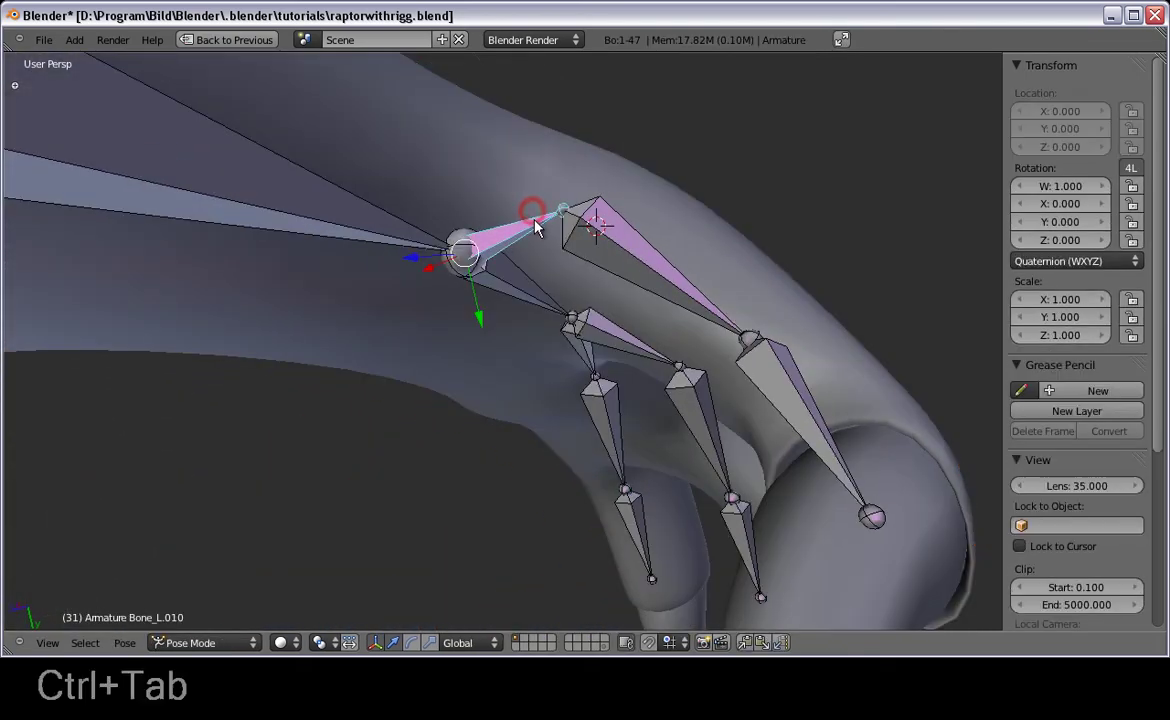
key("ctrl+Tab")
right_click(563, 210)
right_click(563, 210)
key("Tab")
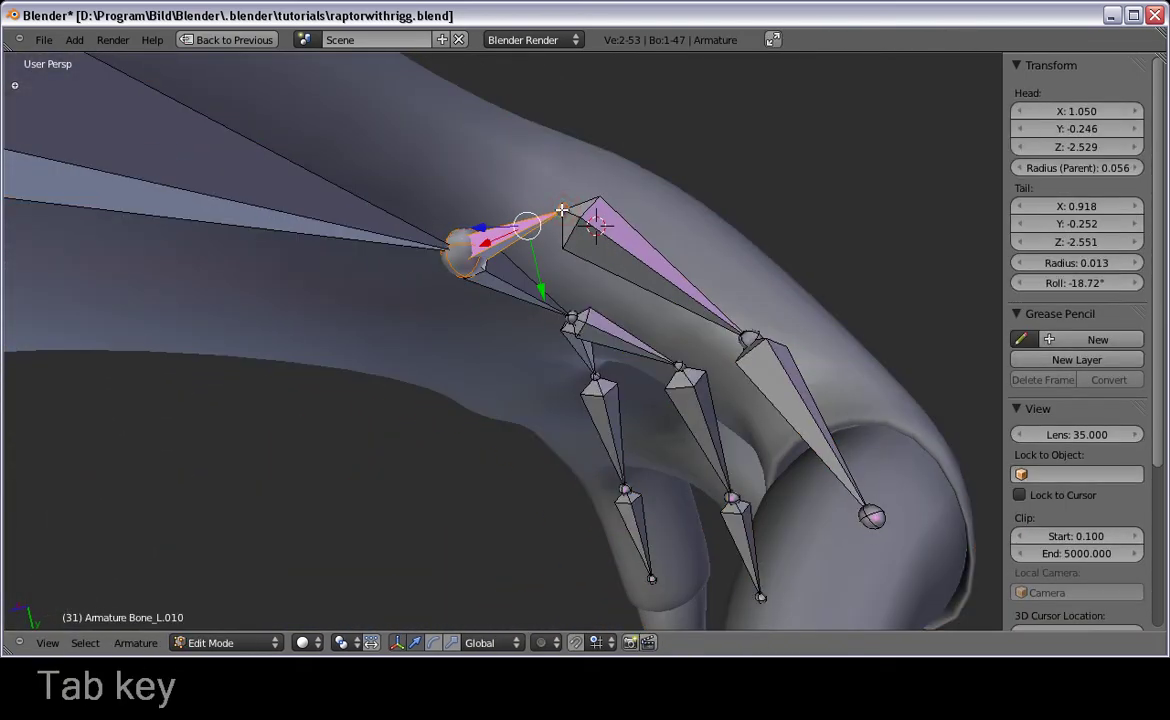
right_click(563, 210)
key("w")
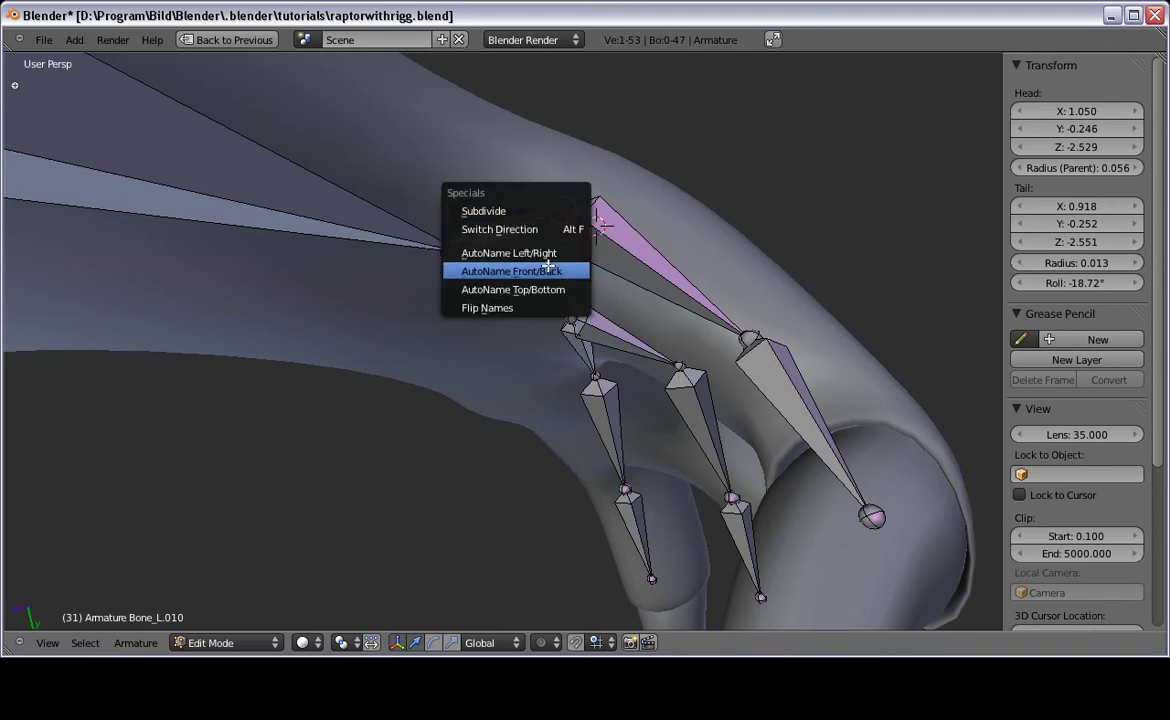
key("Escape")
key("shift+s")
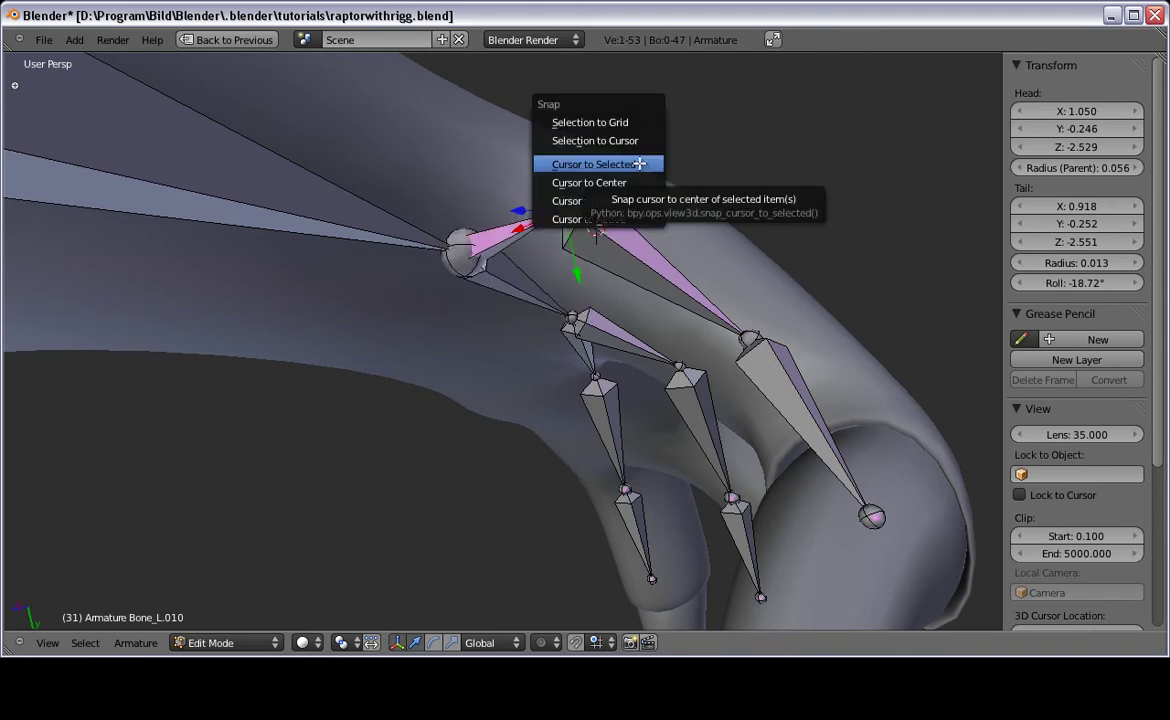
left_click(640, 140)
Step: Move the joint between the inner toe's middle and last bones along X to about 0.900
scroll(635, 327, "up", 2)
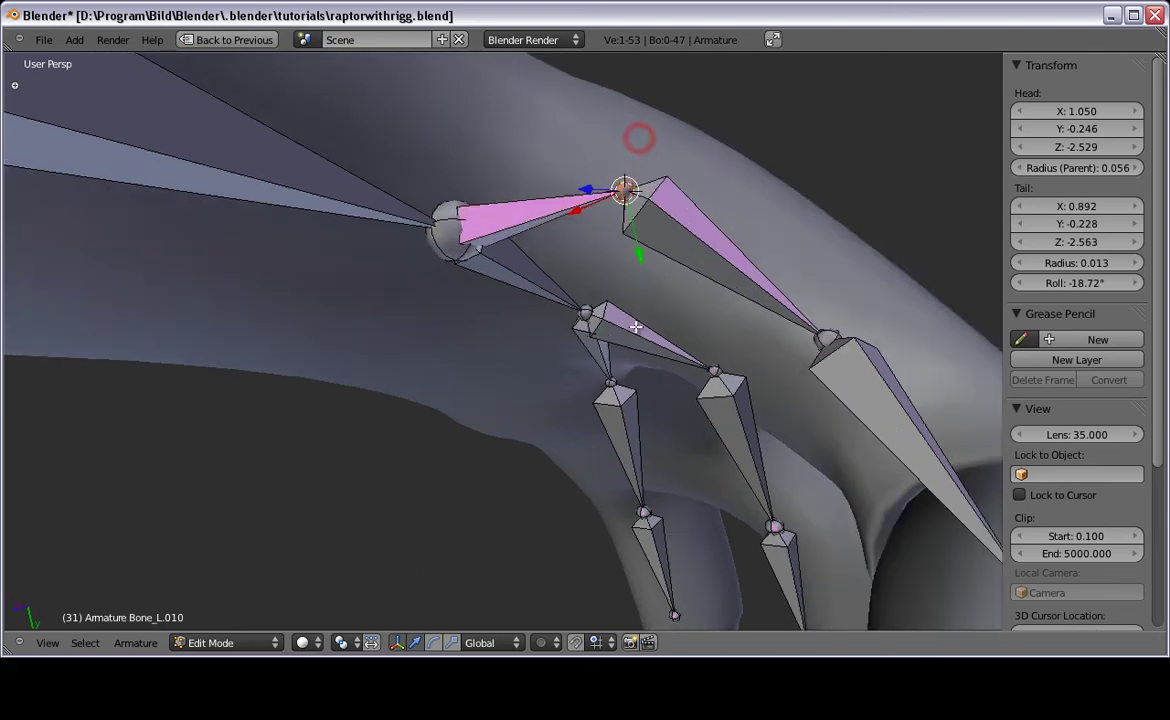
middle_click_drag(635, 327, 587, 390)
right_click(670, 395)
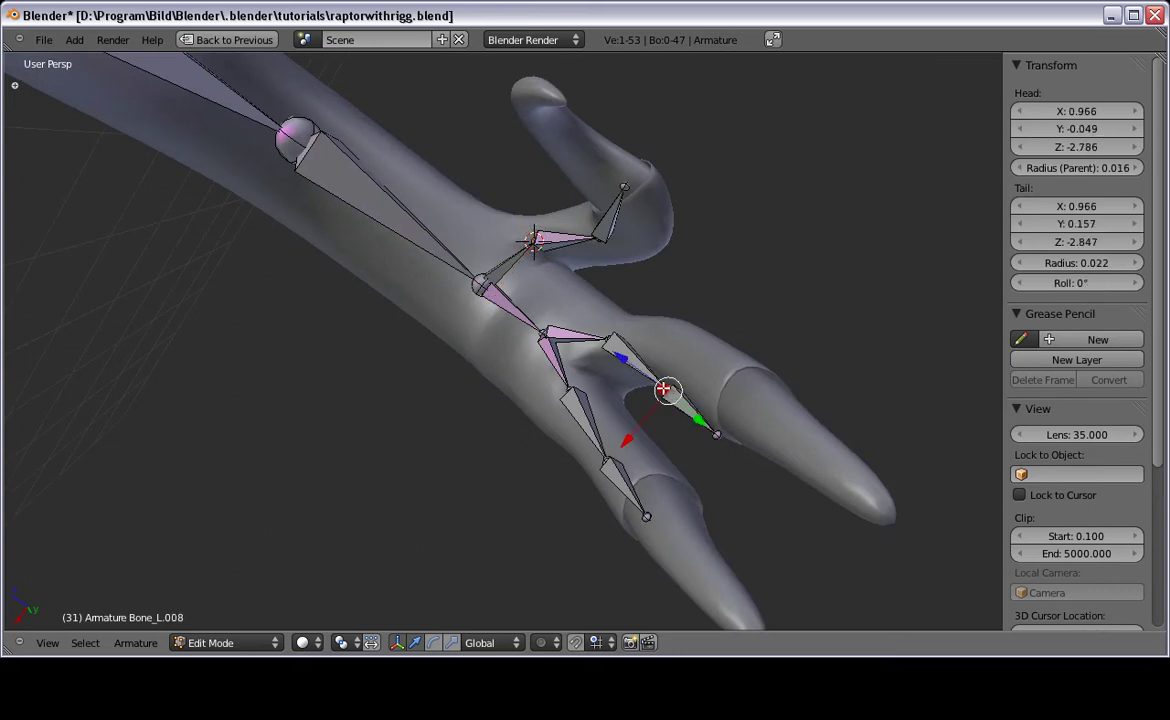
key("g")
key("x")
left_click(665, 392)
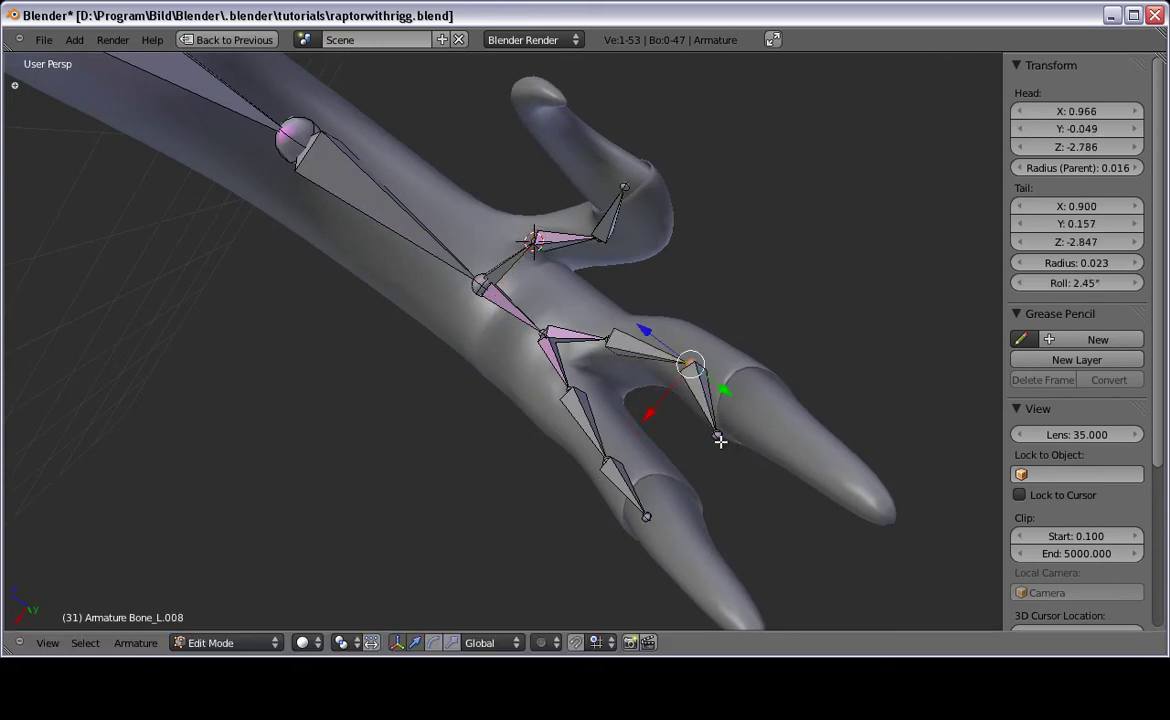
Step: Move the tip of the inner toe's last bone along X to about 0.899
right_click(717, 435)
key("g")
key("x")
left_click(713, 427)
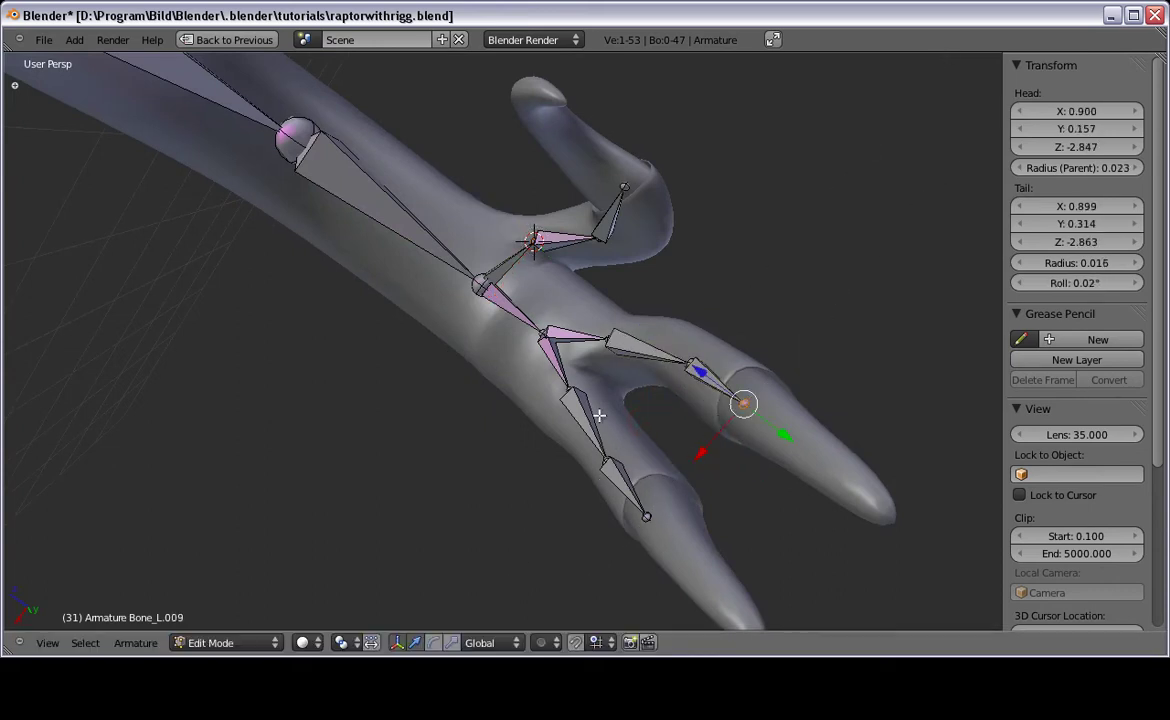
Step: Extrude a claw bone about 0.307 long from the sickle toe's end joint to the claw tip in the right side view
middle_click_drag(596, 331, 595, 268)
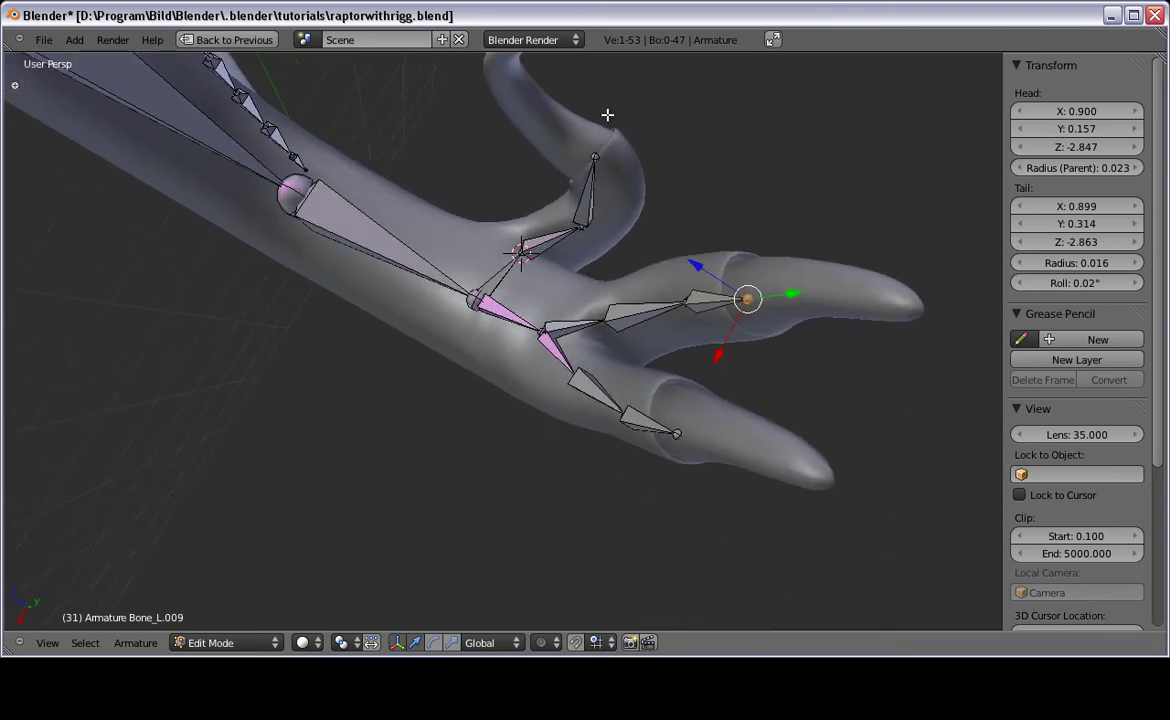
right_click(596, 157)
key("KP_3")
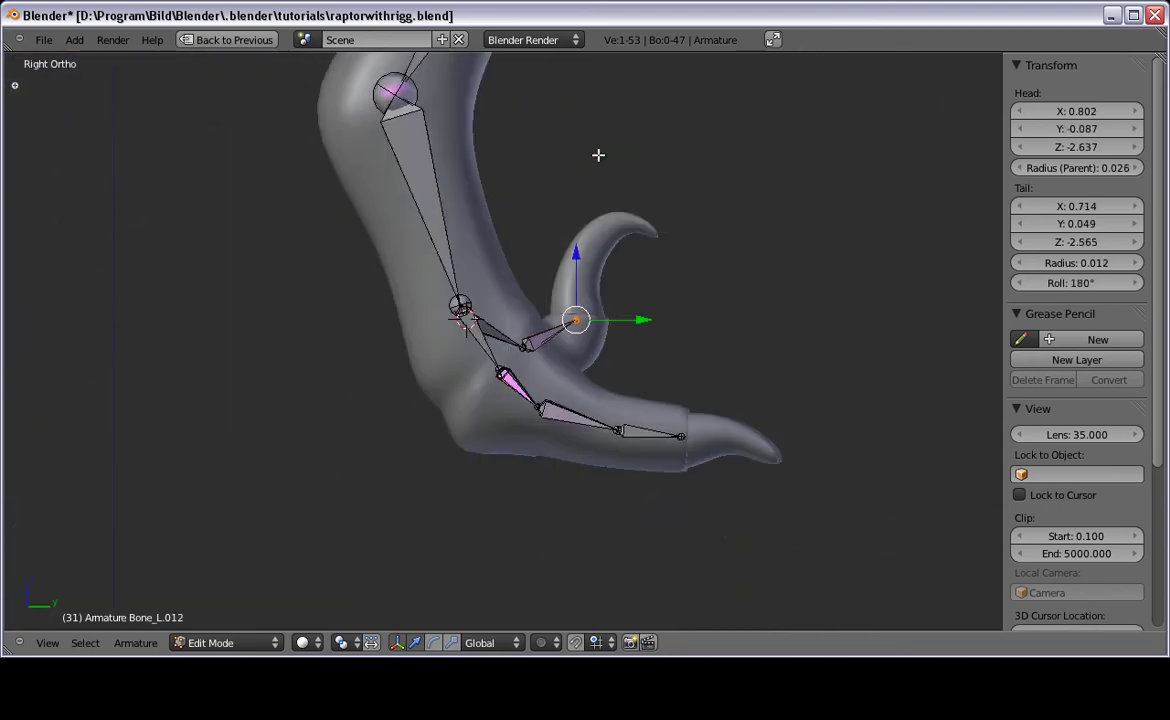
key("e")
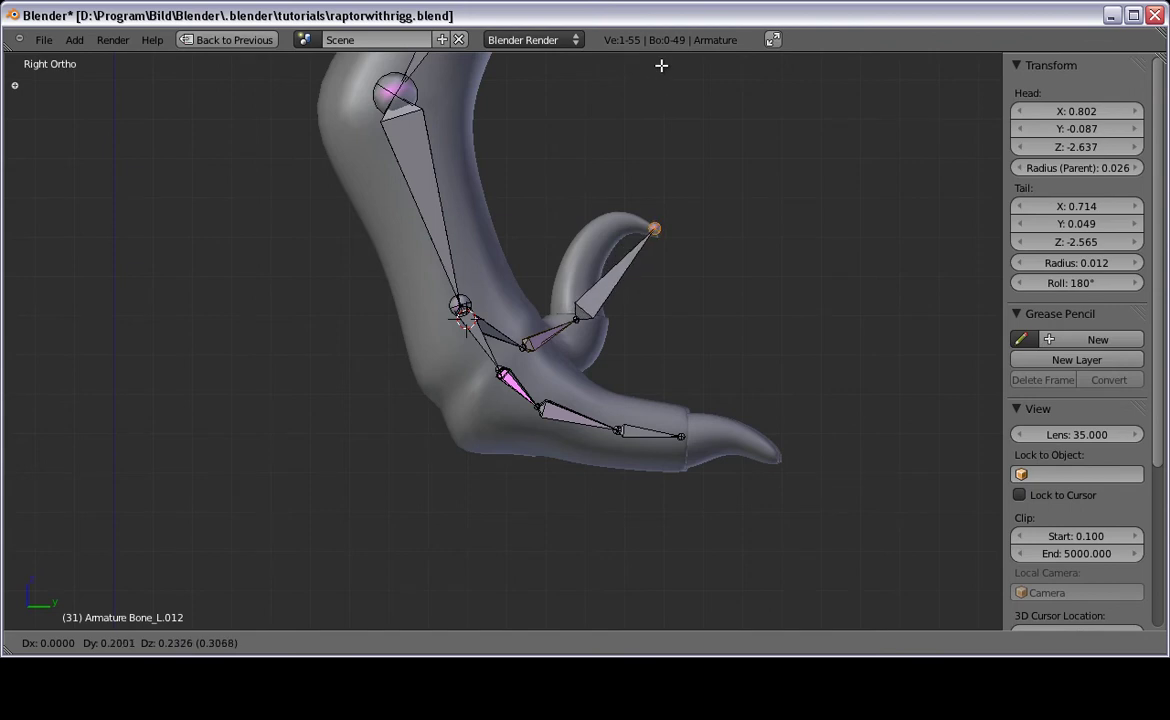
left_click(661, 66)
right_click(575, 317)
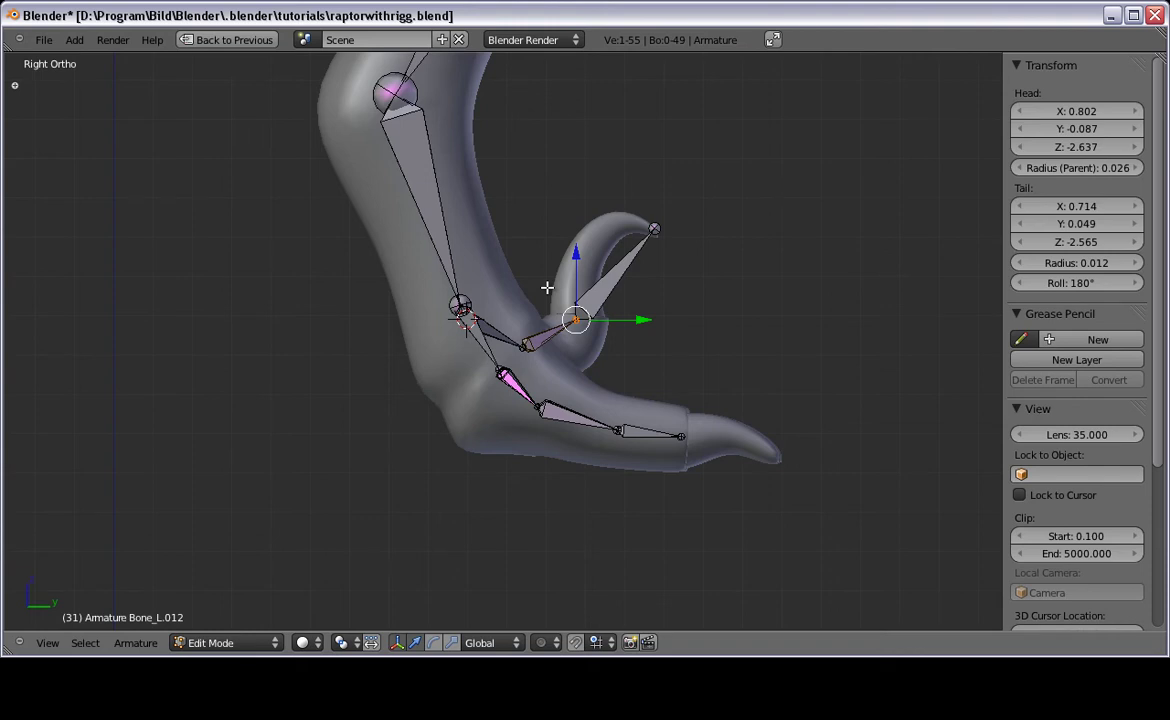
Step: Leave armature editing and switch to Object Mode
middle_click_drag(617, 252, 532, 394, "shift")
scroll(431, 455, "down", 6)
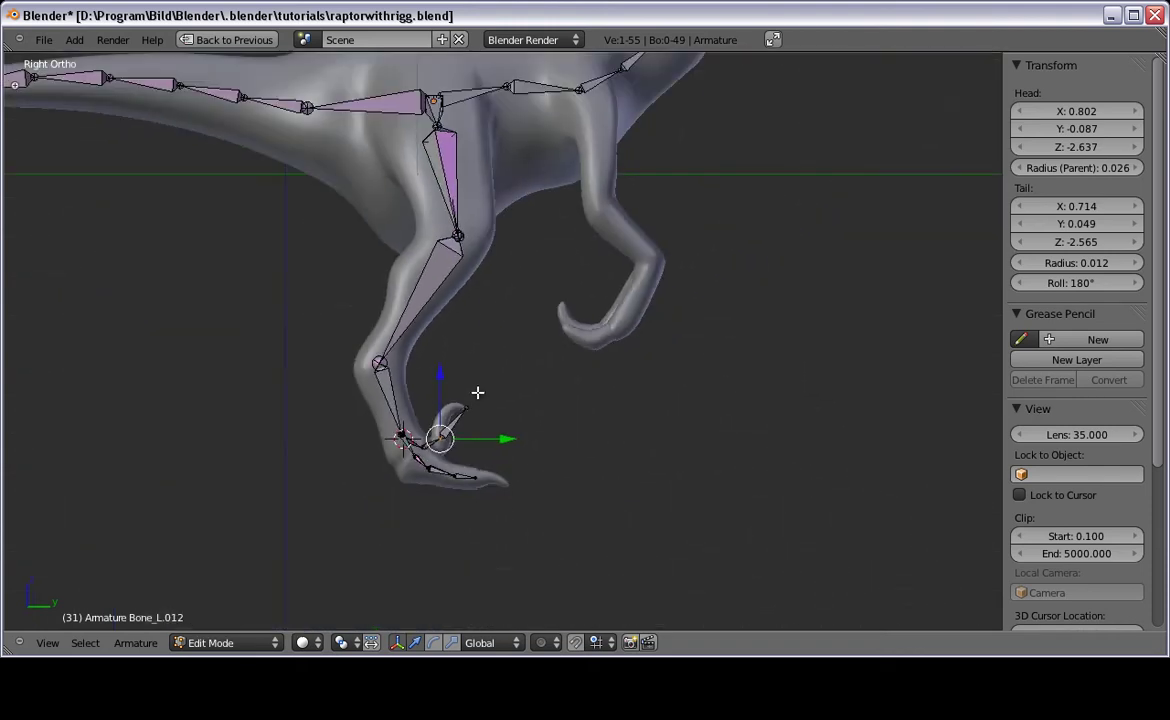
middle_click_drag(558, 262, 546, 330, "shift")
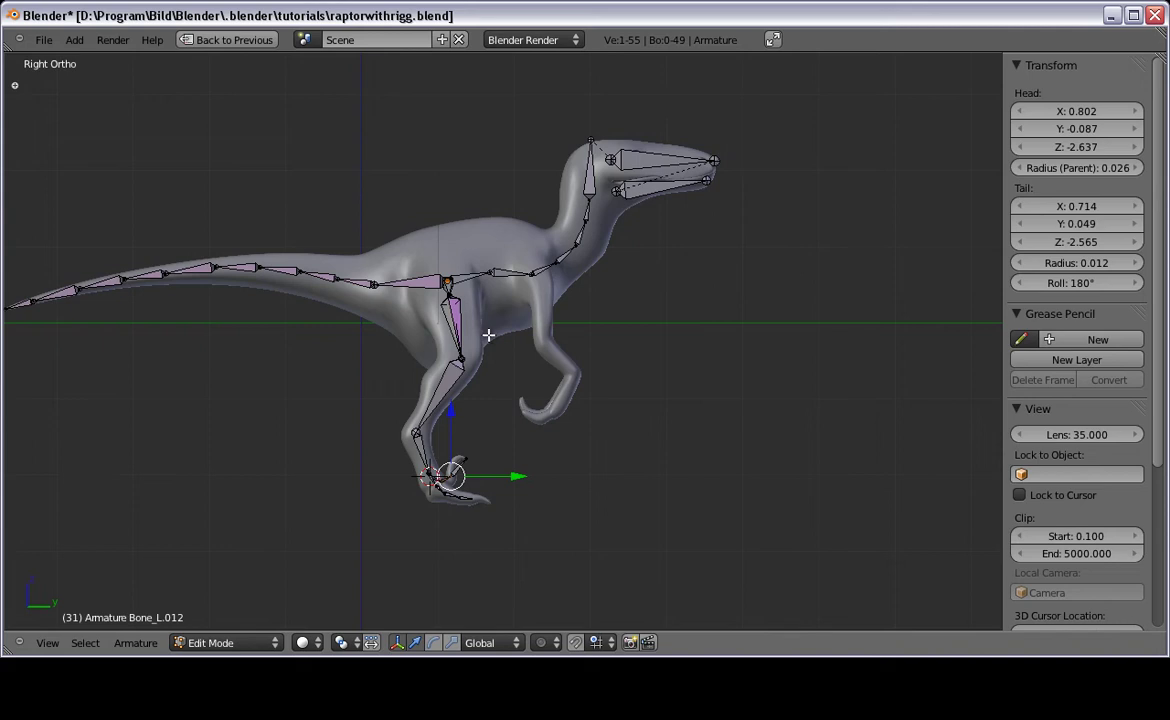
middle_click_drag(488, 335, 560, 343, "shift")
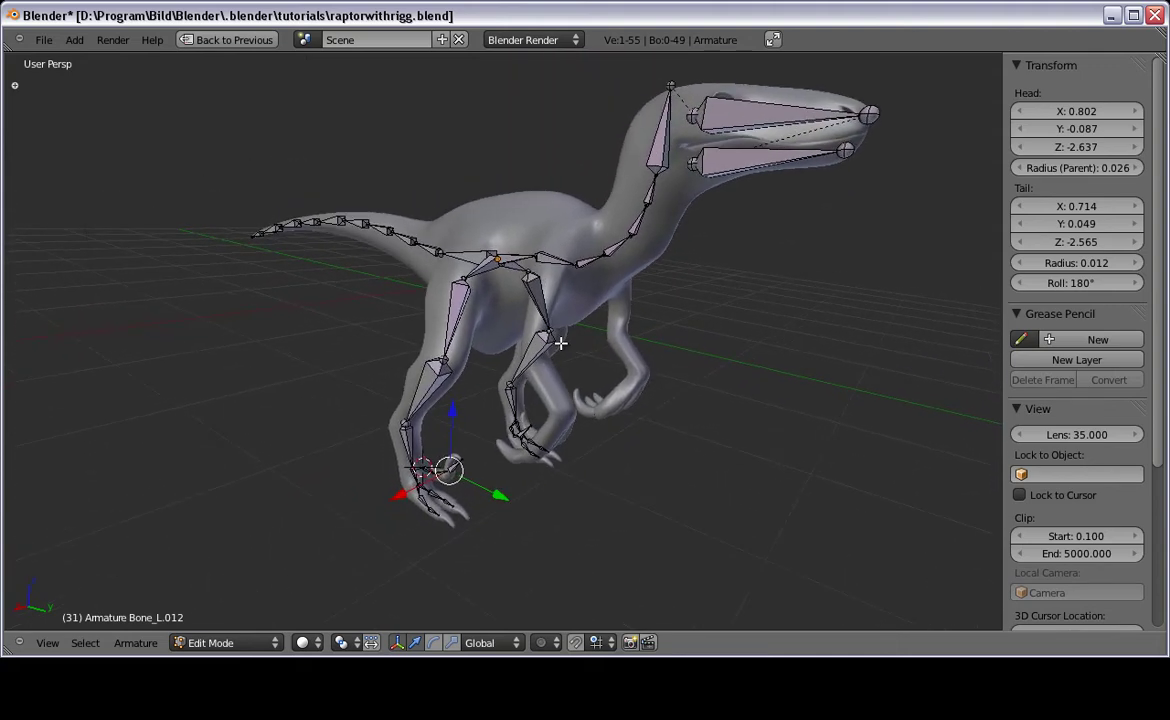
key("ctrl+Tab")
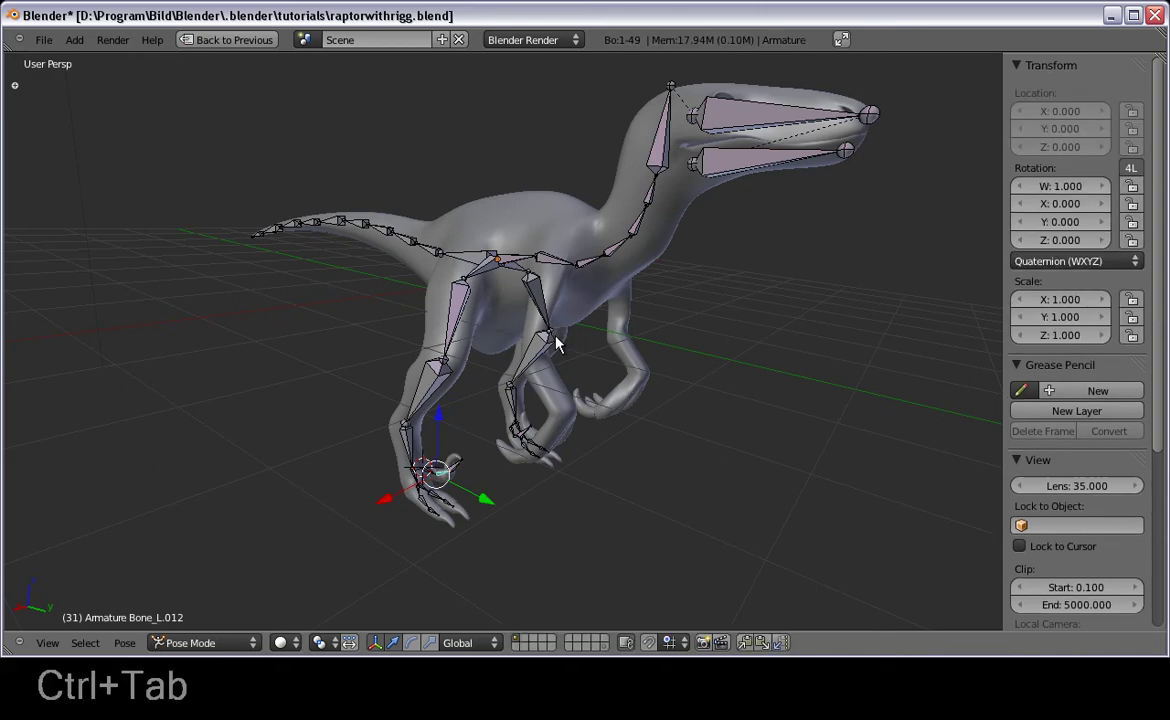
left_click(174, 640)
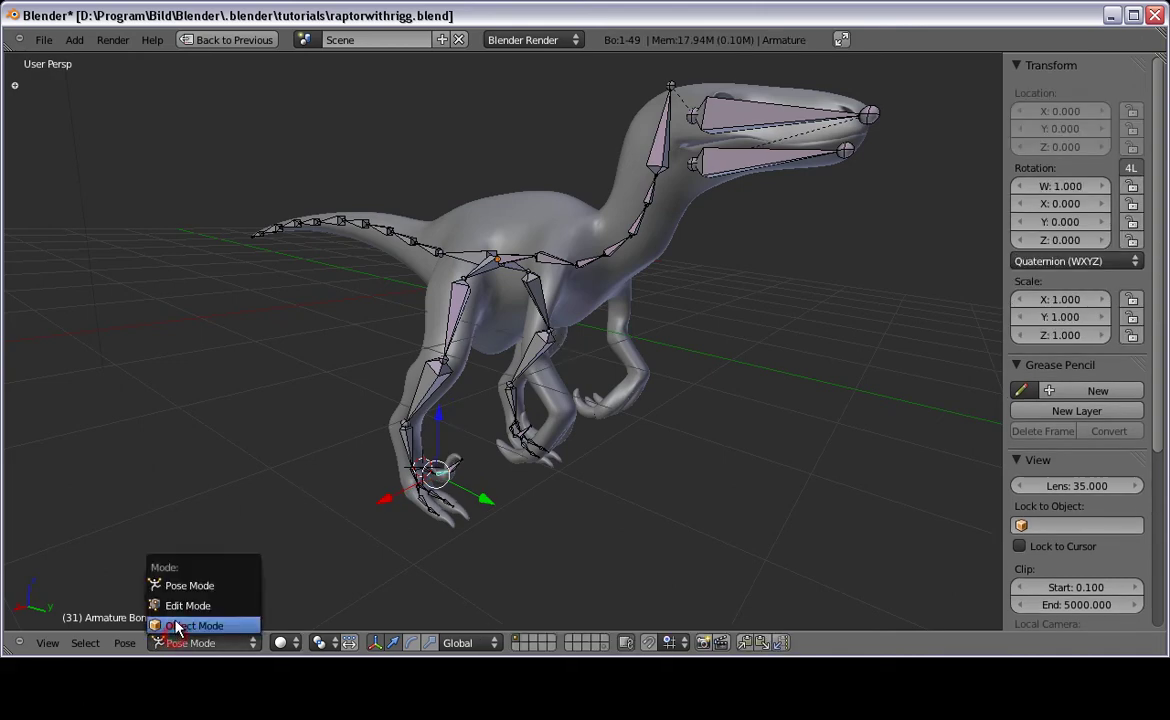
left_click(205, 625)
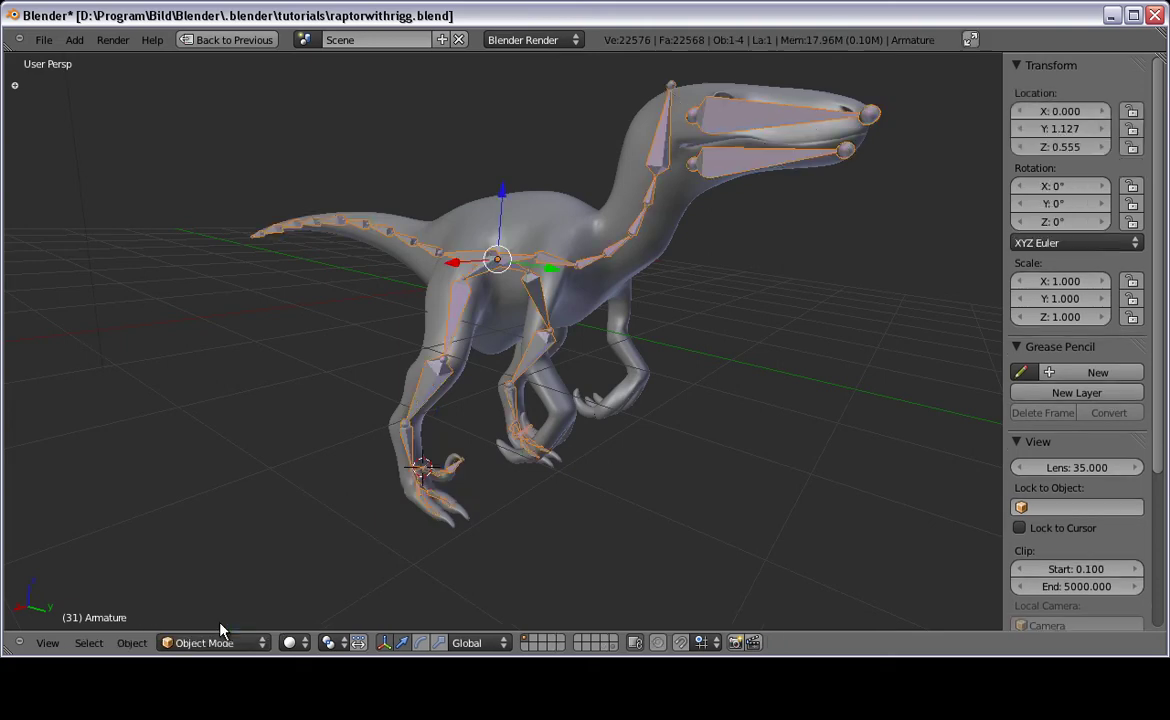
Step: Parent the raptor mesh to the armature using Armature Deform With Automatic Weights
middle_click_drag(380, 377, 504, 269)
right_click(457, 215)
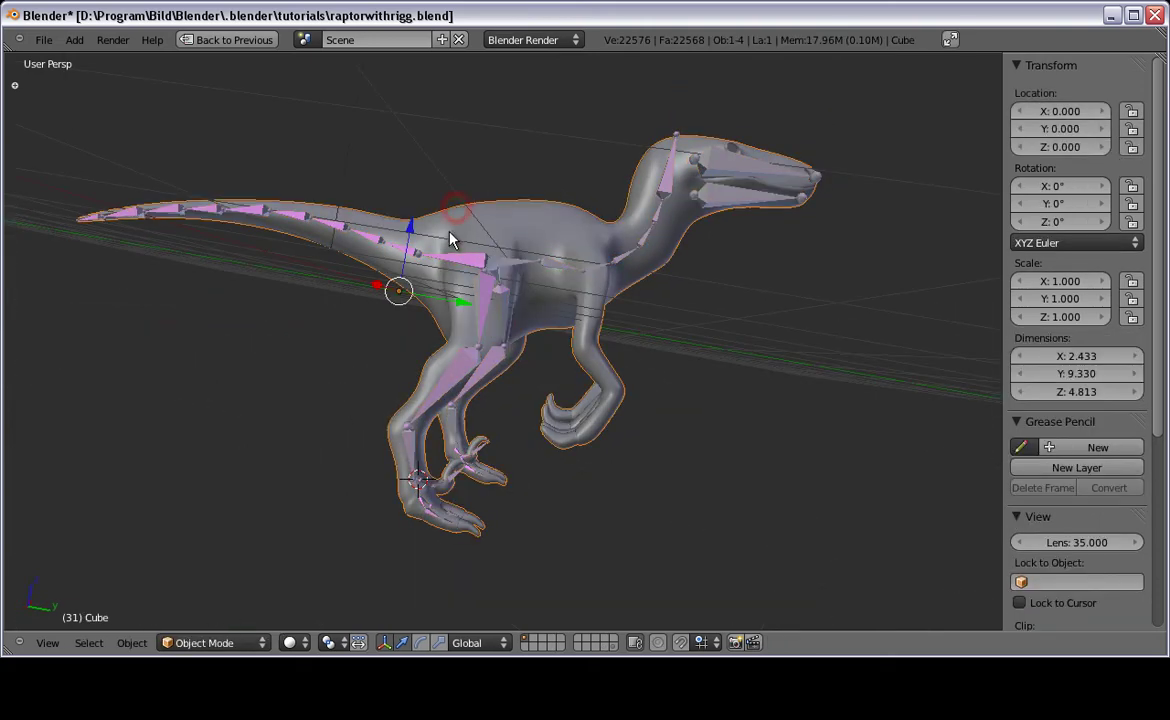
key("KP_3")
scroll(450, 240, "up", 8)
scroll(463, 313, "down", 8)
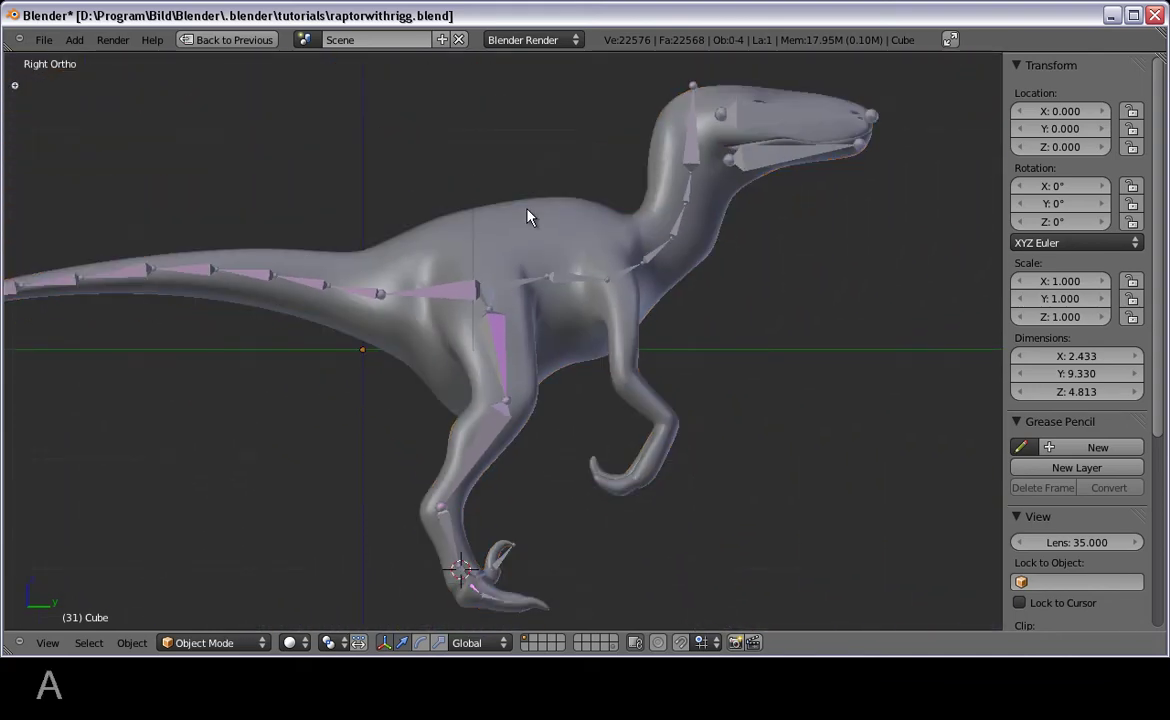
right_click(530, 218)
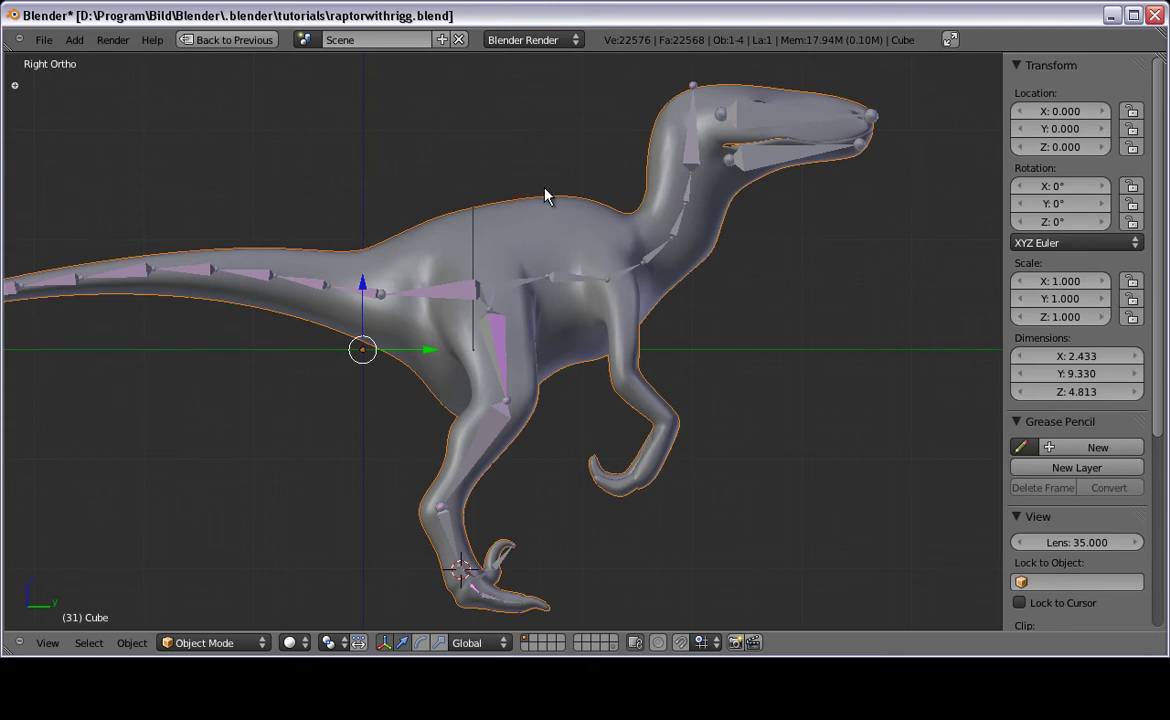
right_click(511, 293, "shift")
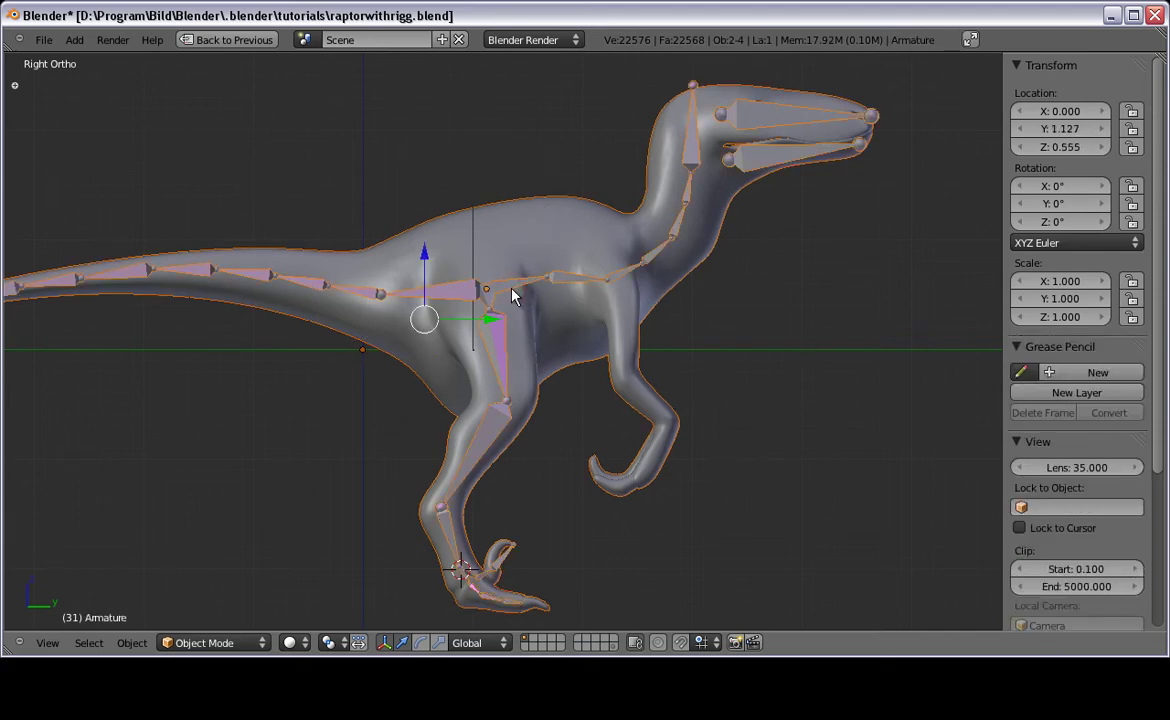
key("ctrl+p")
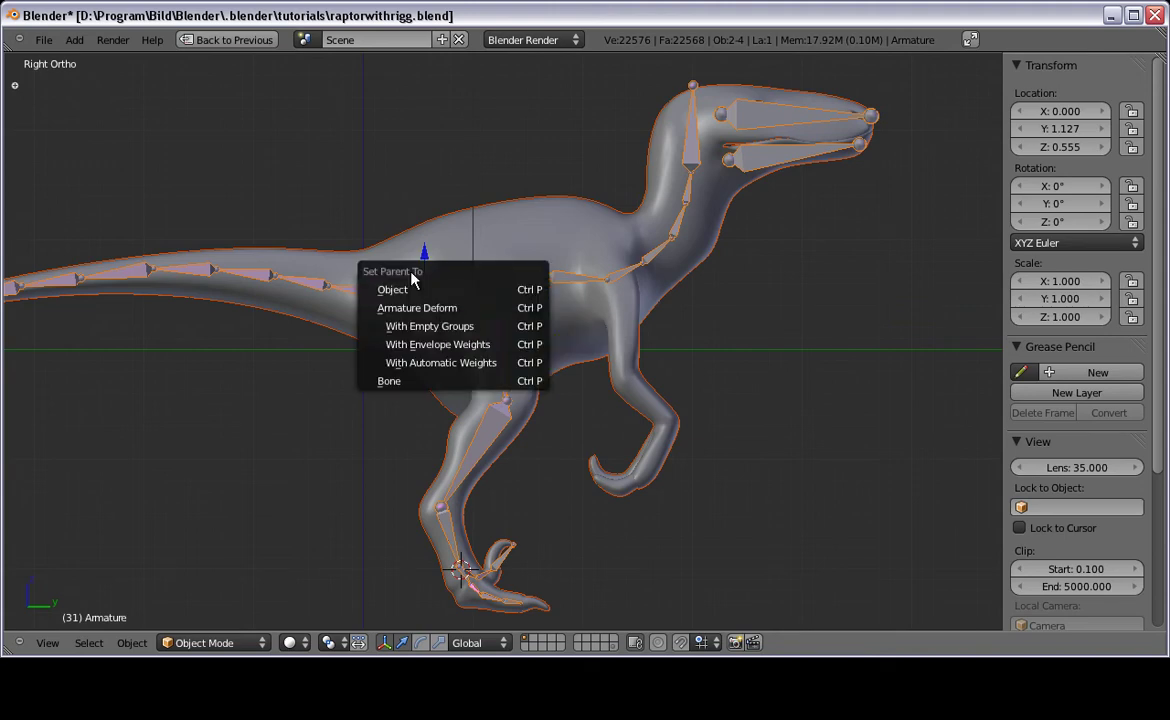
left_click(410, 372)
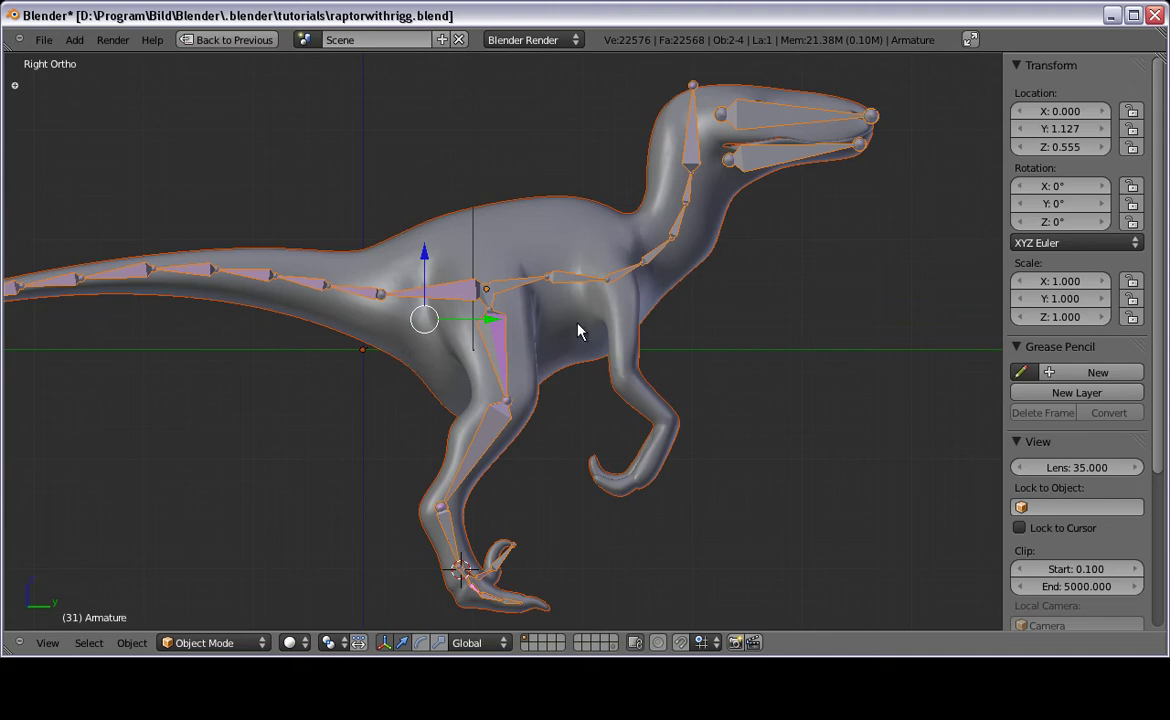
Step: Select only the armature and switch it to Pose Mode
right_click(744, 160)
right_click(748, 166)
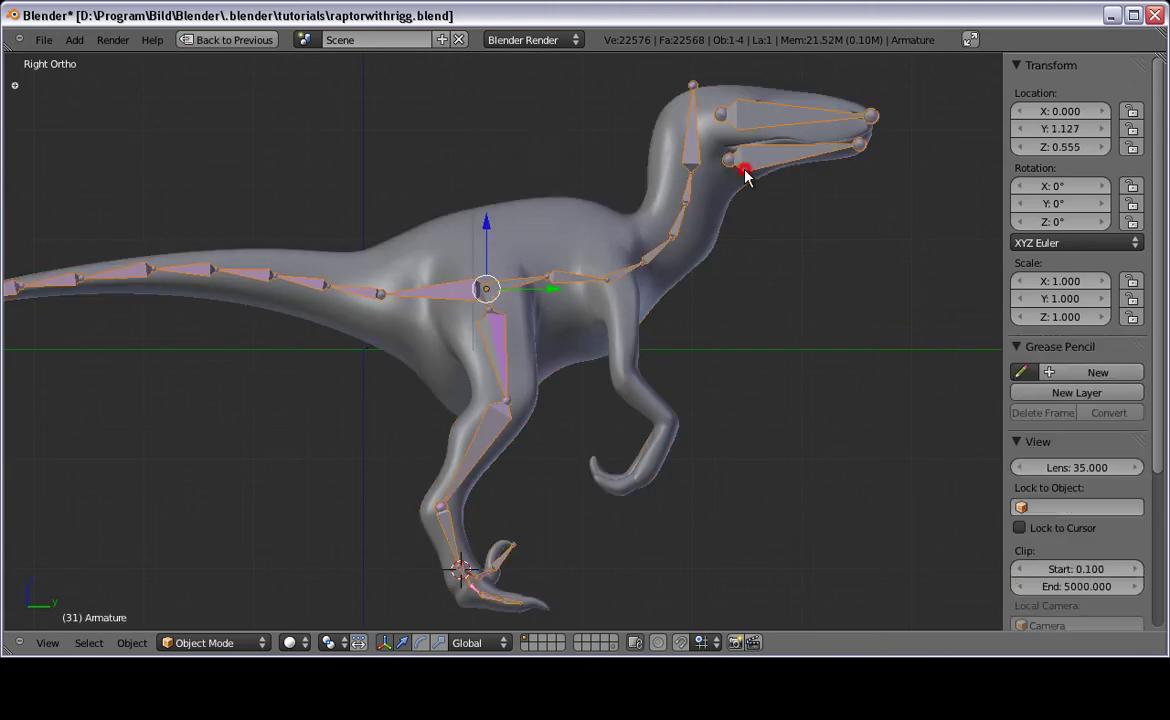
left_click(210, 642)
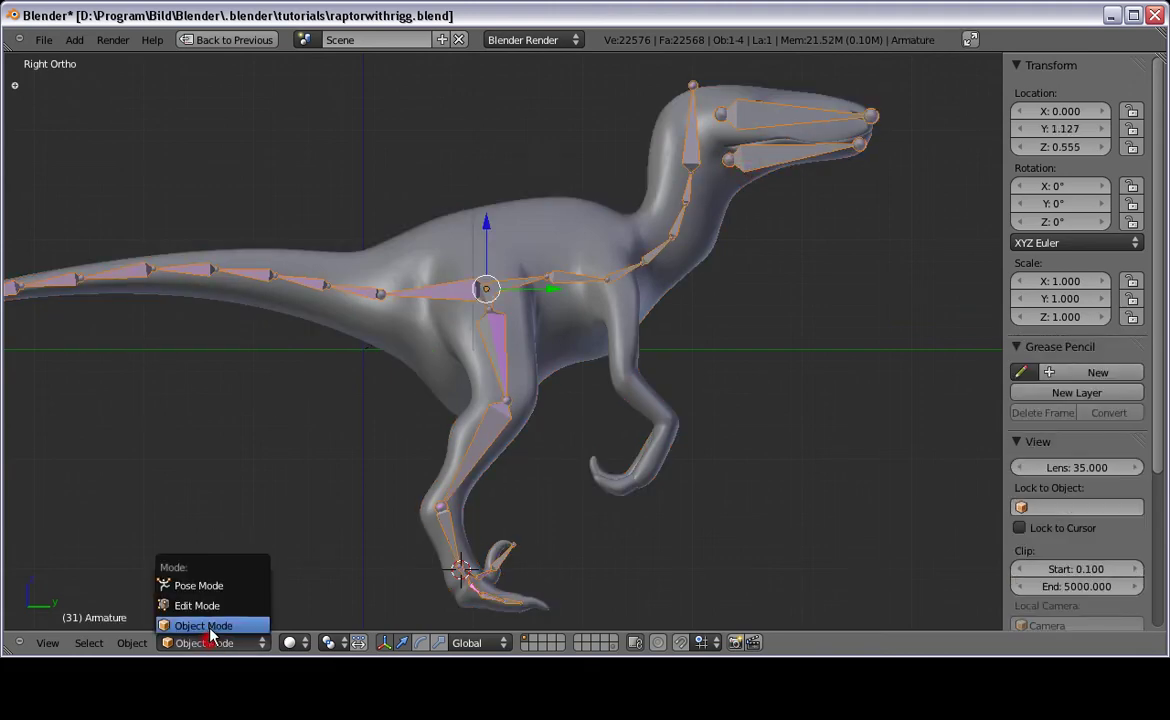
left_click(214, 583)
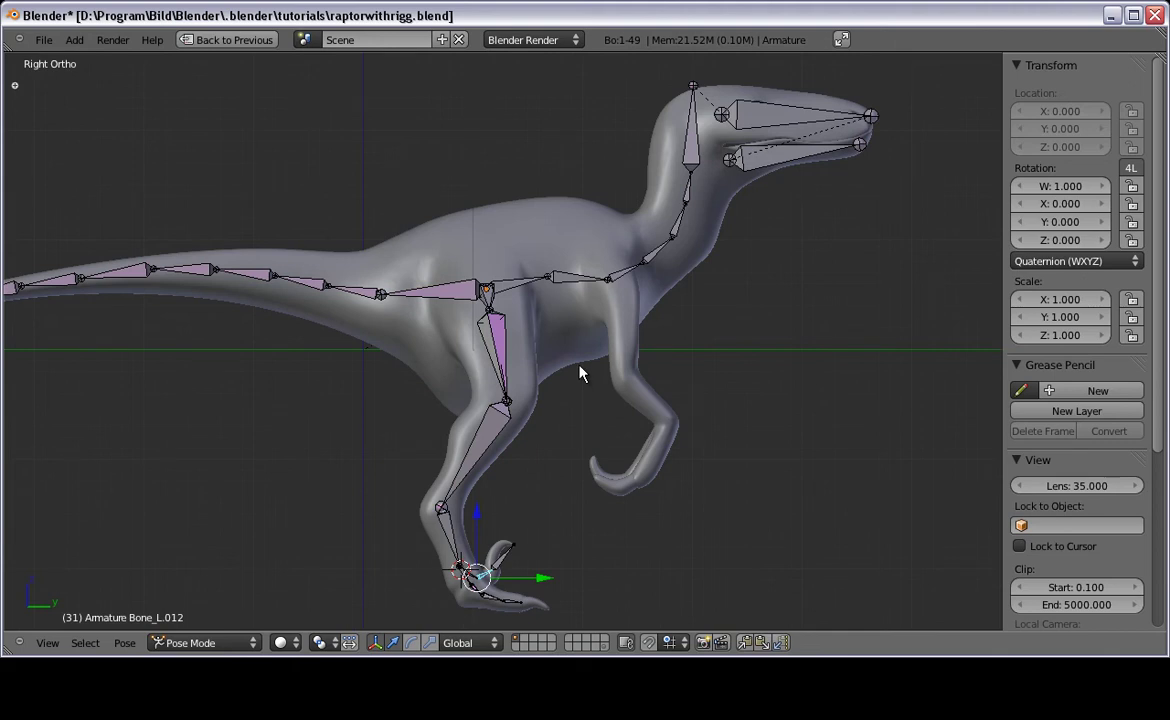
Step: Try rotating the lower jaw bone in the right side view
middle_click_drag(580, 375, 472, 471, "shift")
right_click(697, 248)
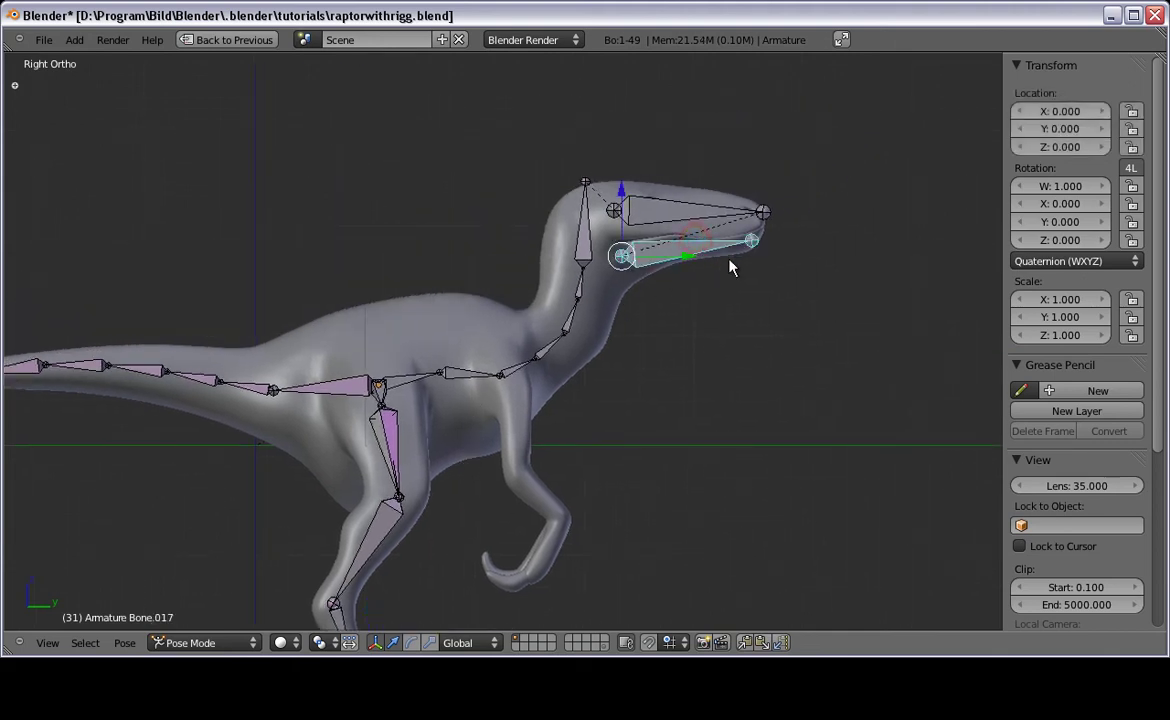
key("r")
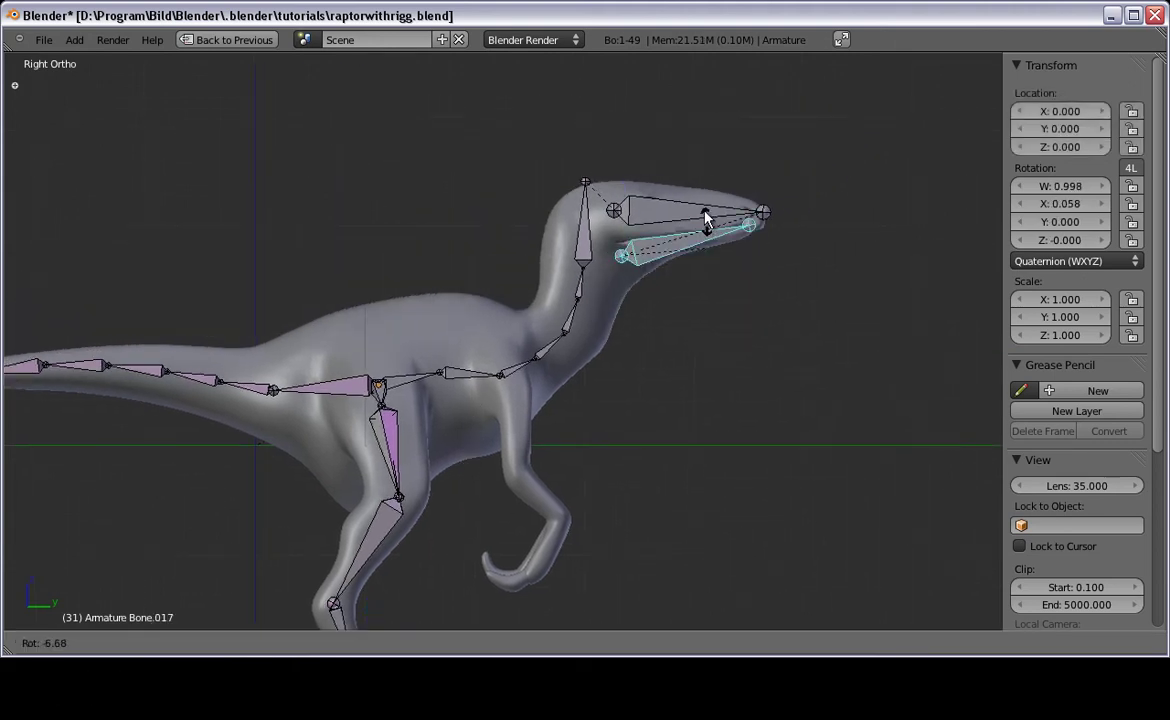
key("Escape")
Step: Rotate the upright bone at the back of the head slightly backward, to a quaternion X of about -0.048
right_click(530, 200)
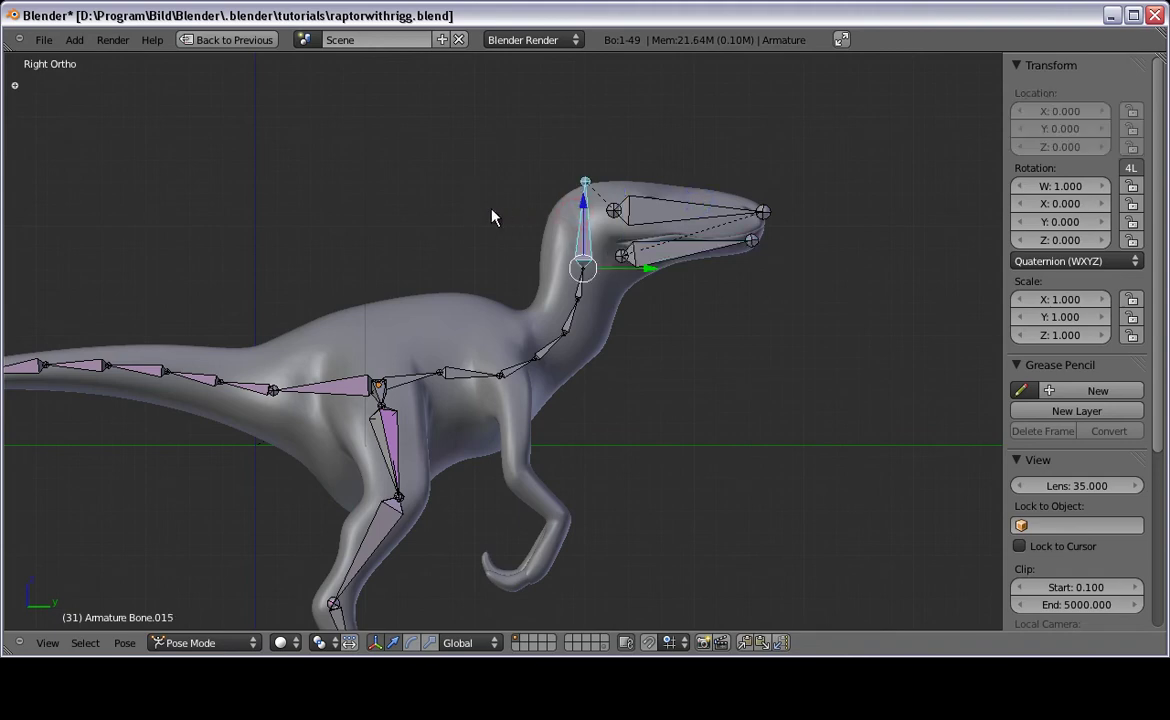
key("r")
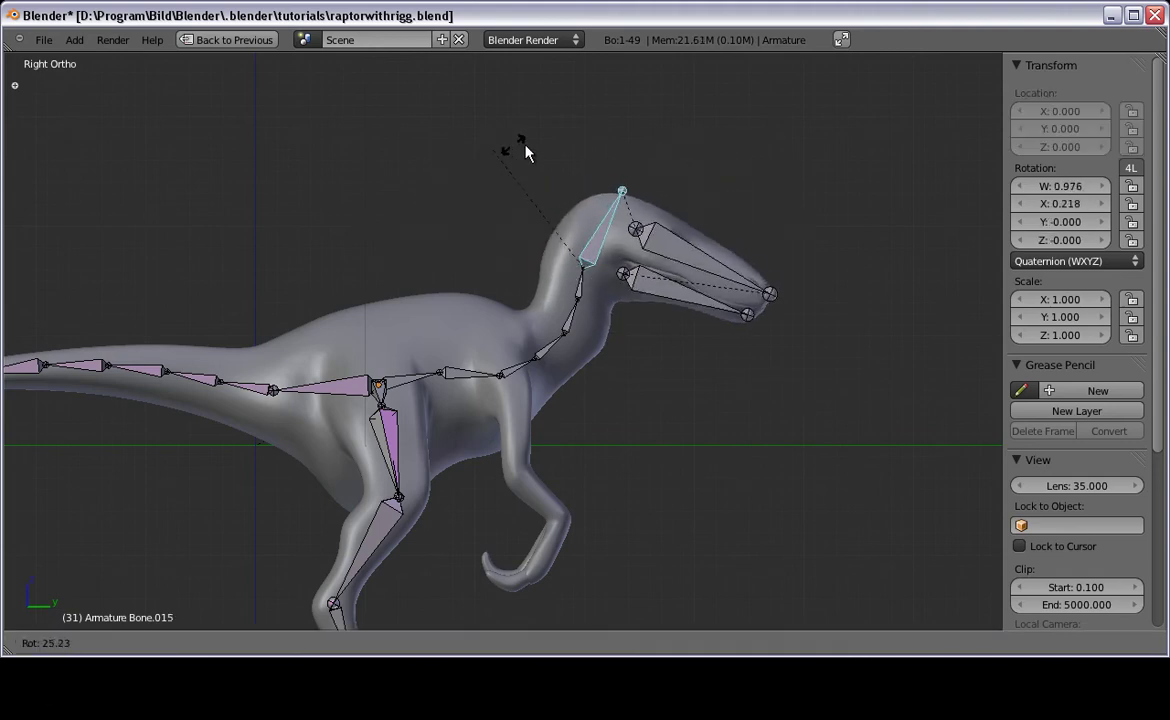
left_click(376, 184)
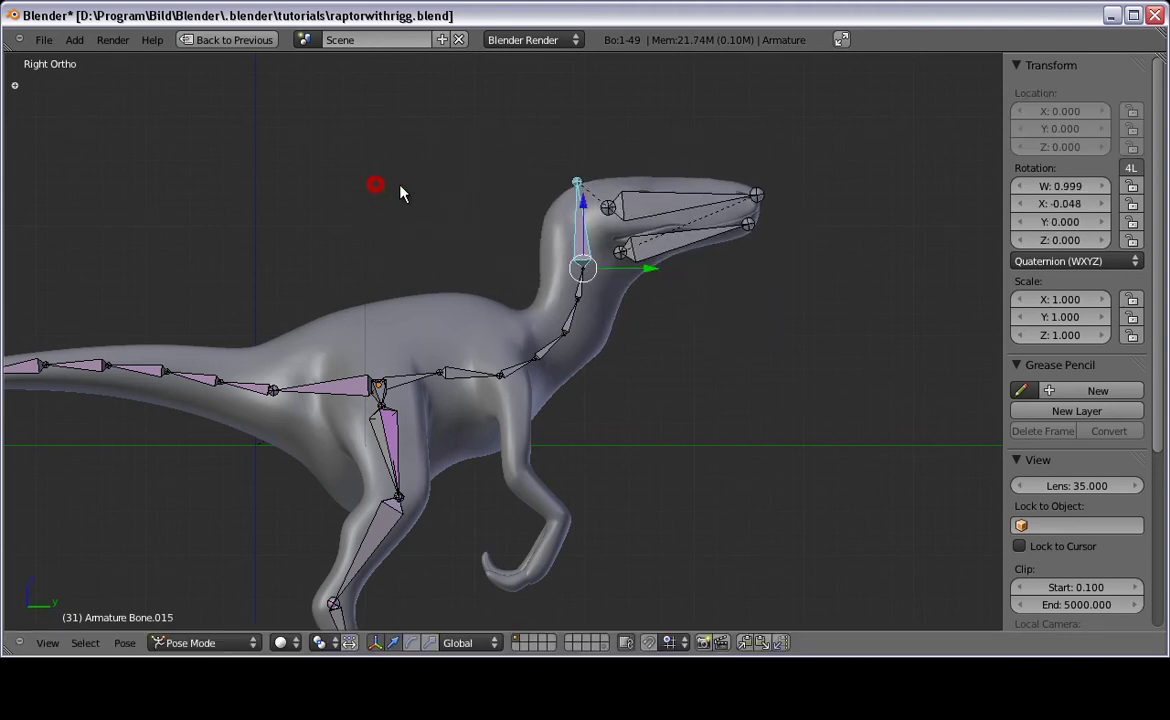
Step: Restore the full interface layout and lower the viewport subdivision level of the raptor mesh's Subsurf modifier
right_click(548, 214)
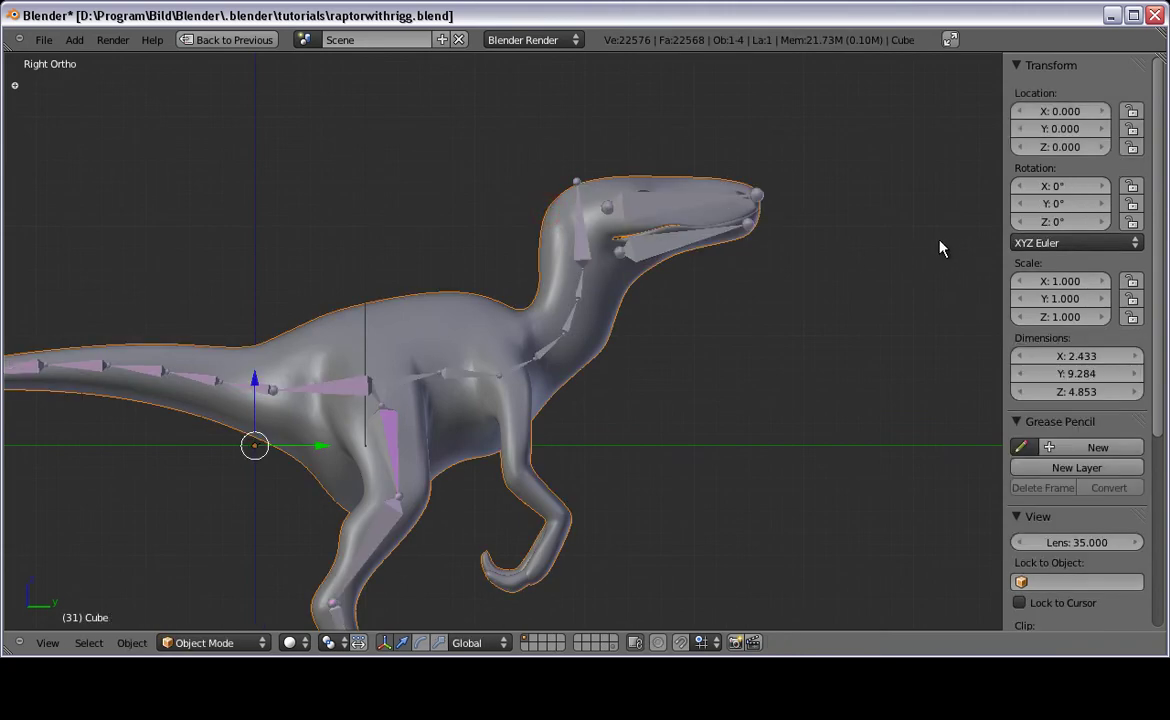
key("n")
key("shift+space")
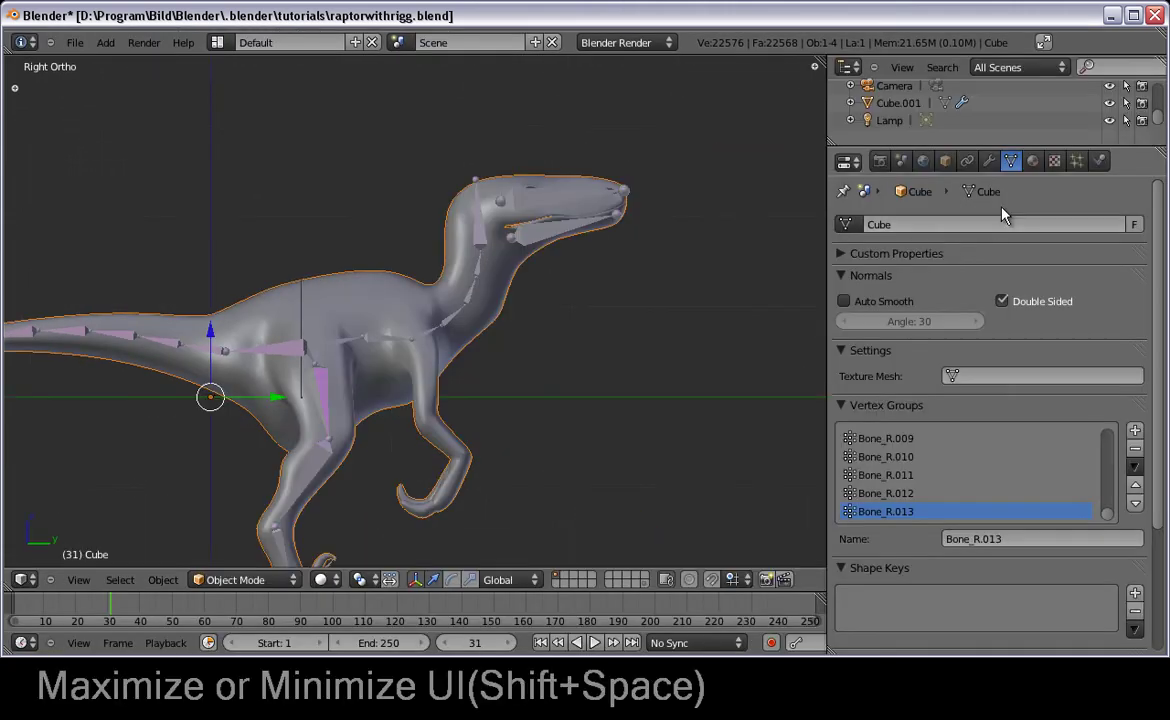
left_click(990, 164)
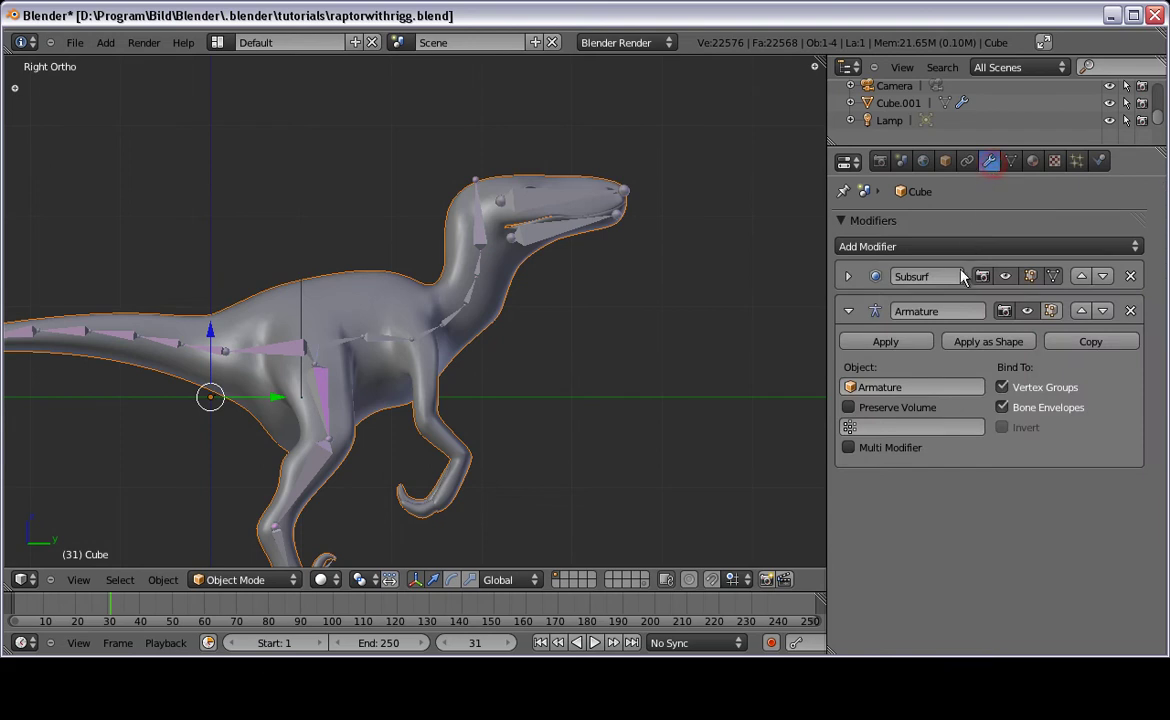
left_click(848, 277)
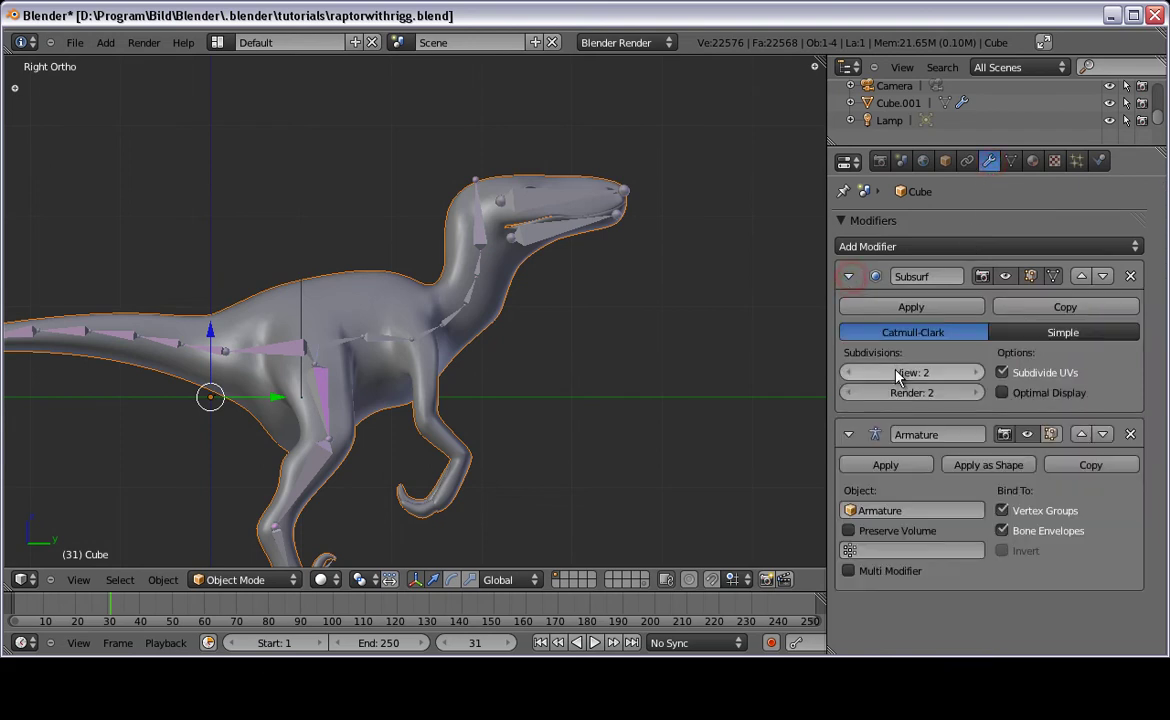
left_click(850, 372)
Step: Return the armature to Pose Mode and try rotating the upright bone at the back of the head
right_click(448, 199)
key("ctrl+Tab")
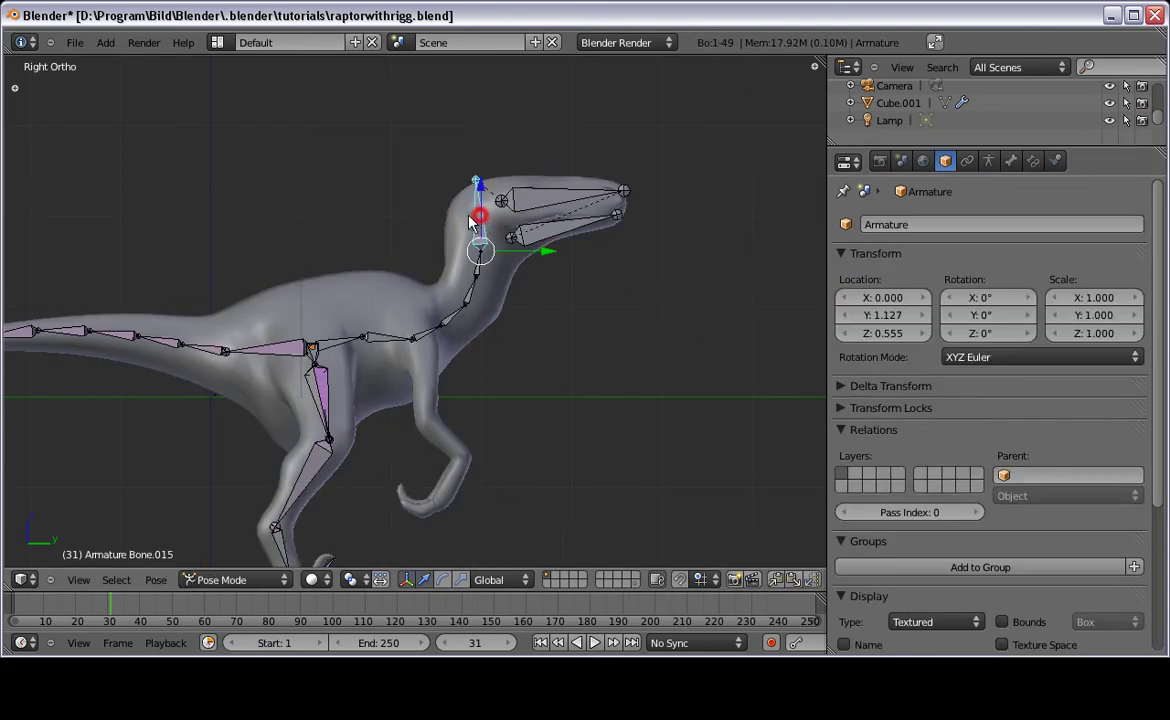
key("r")
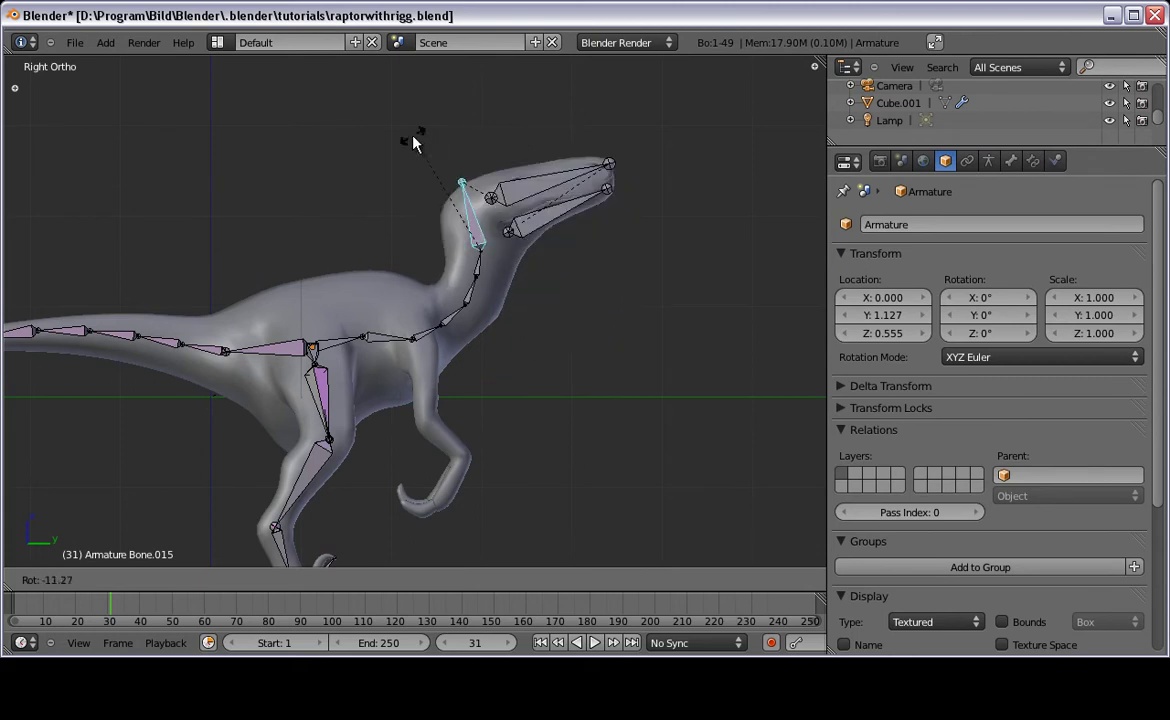
right_click(459, 127)
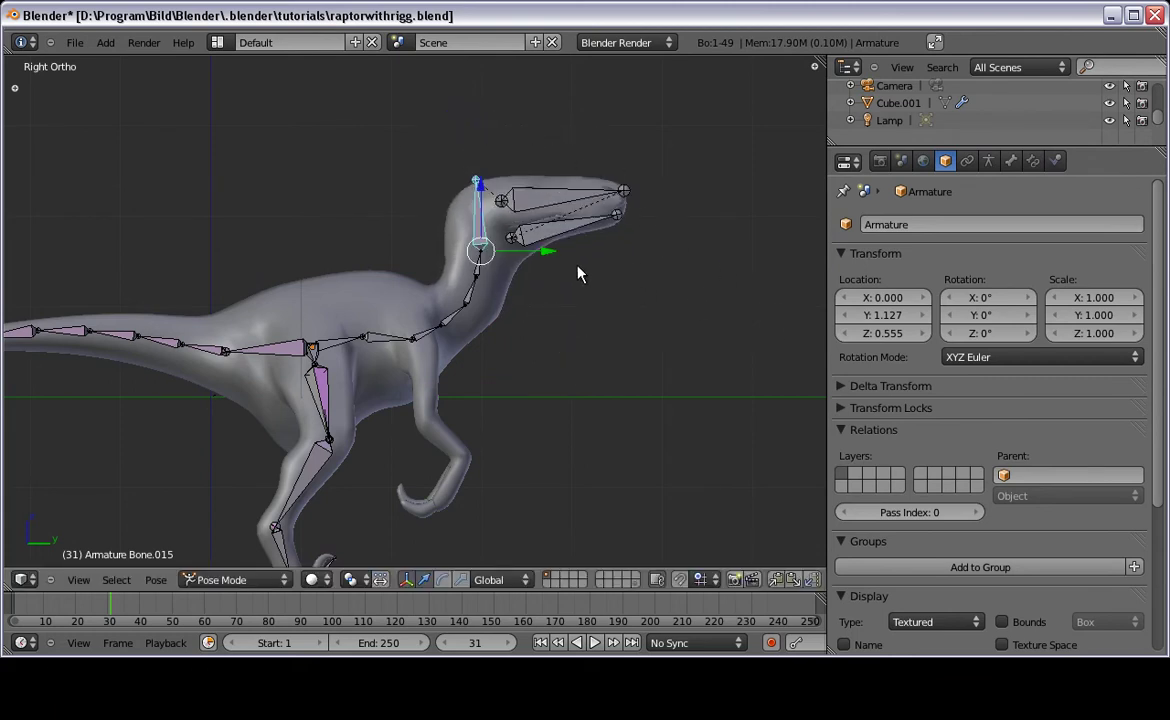
Step: Maximize the 3D view and rotate the upper jaw bone from an angled front view to test the head's deformation
scroll(548, 220, "up", 2)
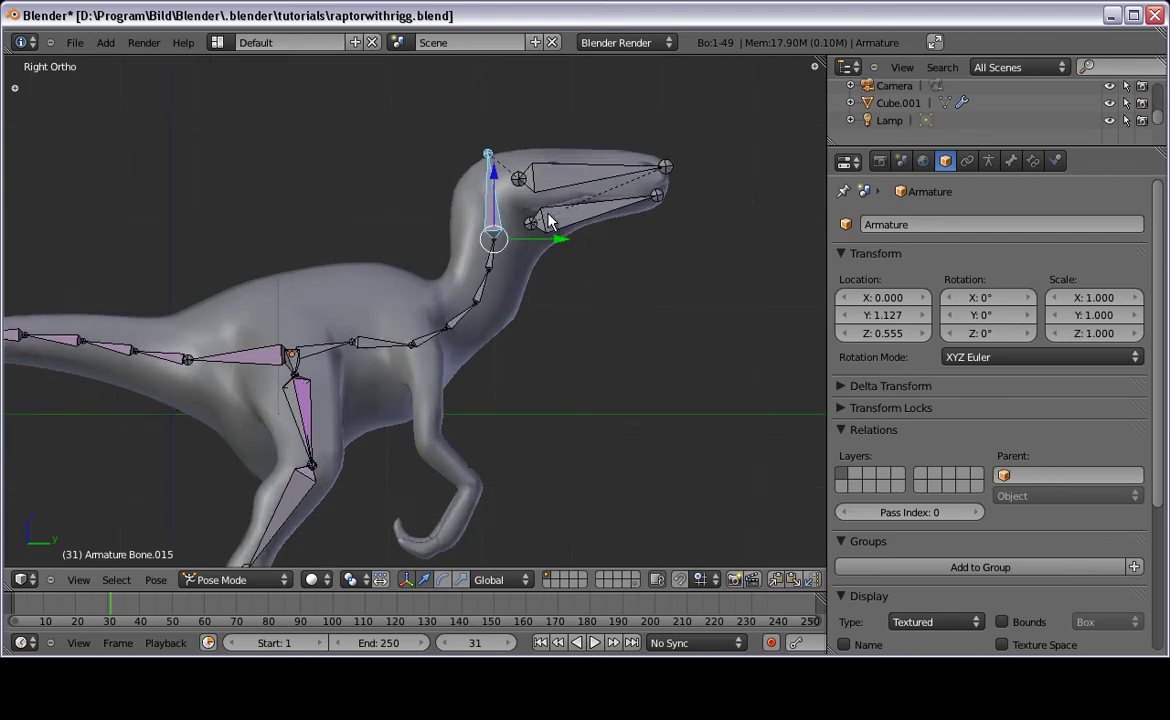
key("shift+space")
middle_click_drag(548, 227, 232, 361)
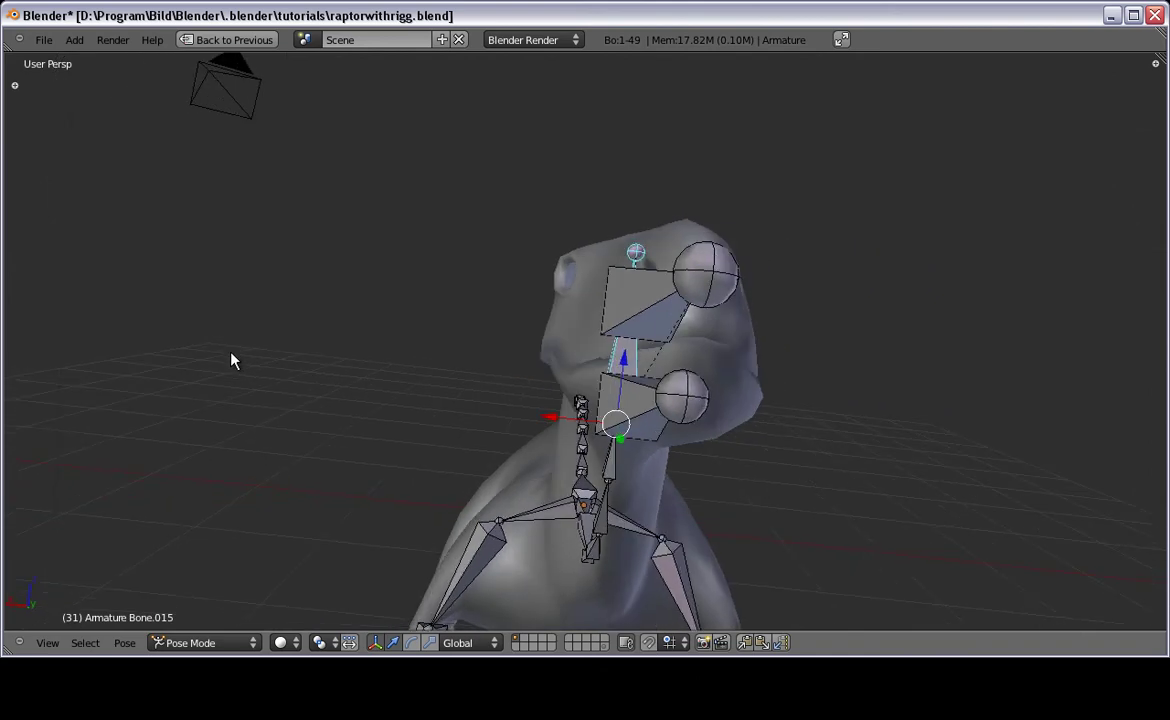
right_click(655, 381)
key("r")
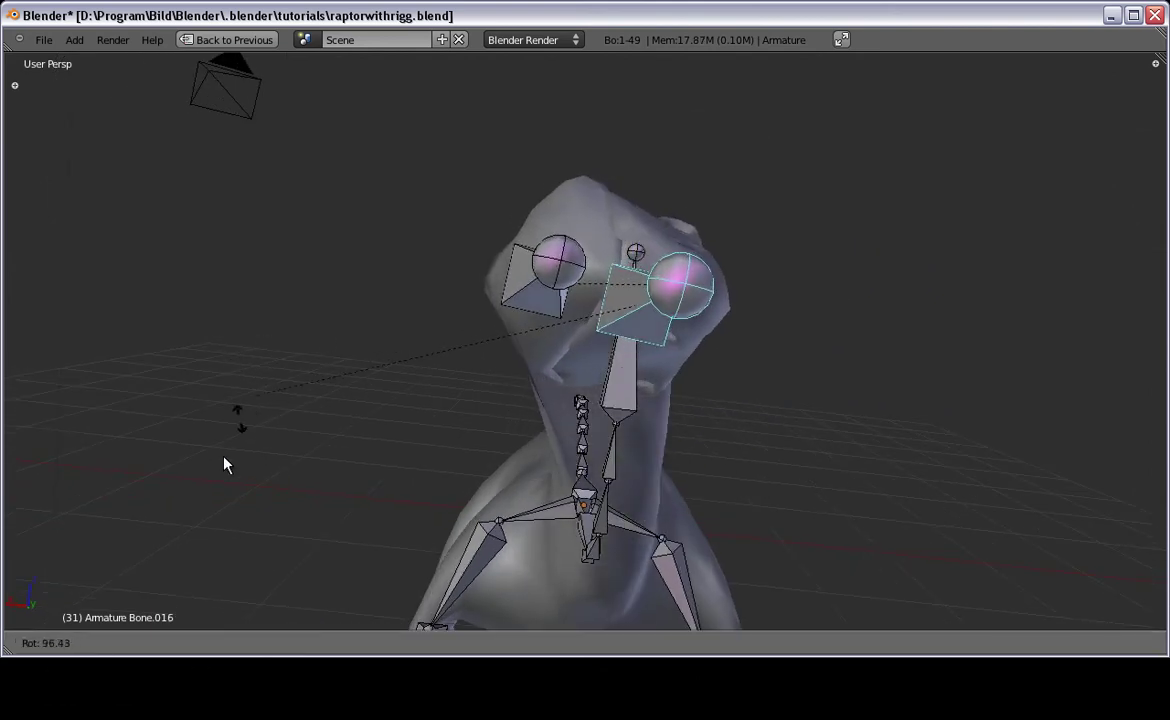
left_click(1010, 546)
Step: Select the lower jaw bone, try rotating it, and bring up a close side view of the head
middle_click_drag(975, 525, 739, 465)
right_click(712, 470)
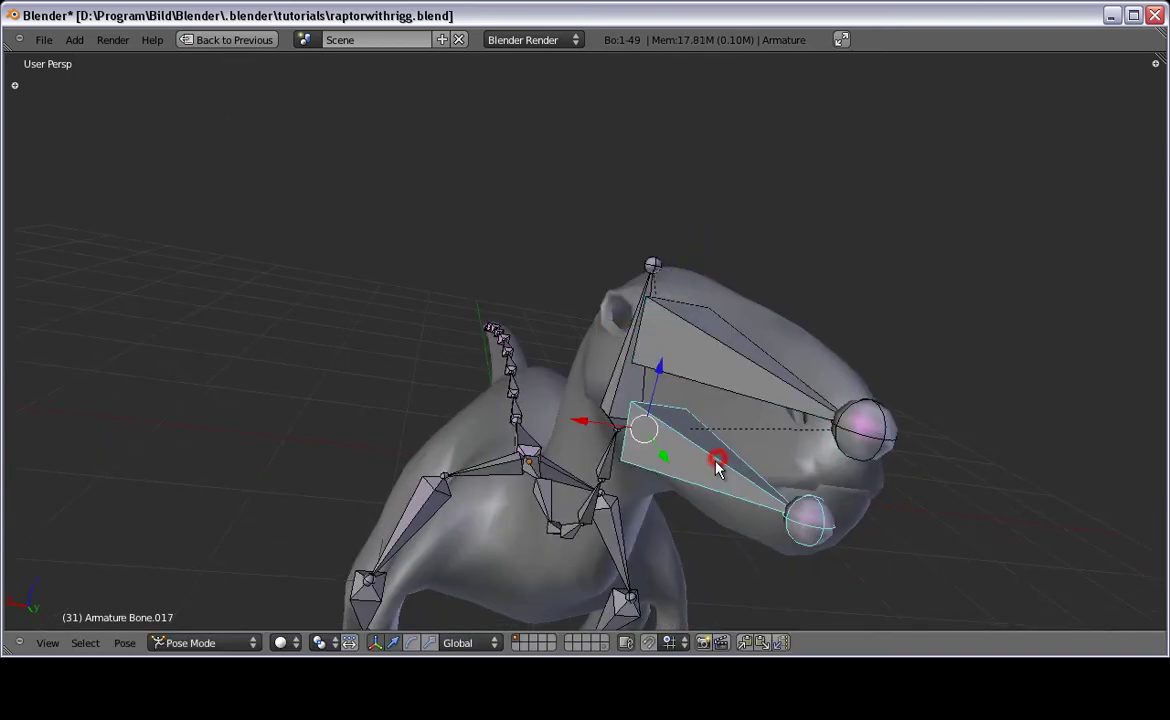
key("r")
left_click(560, 487)
middle_click_drag(598, 488, 928, 485)
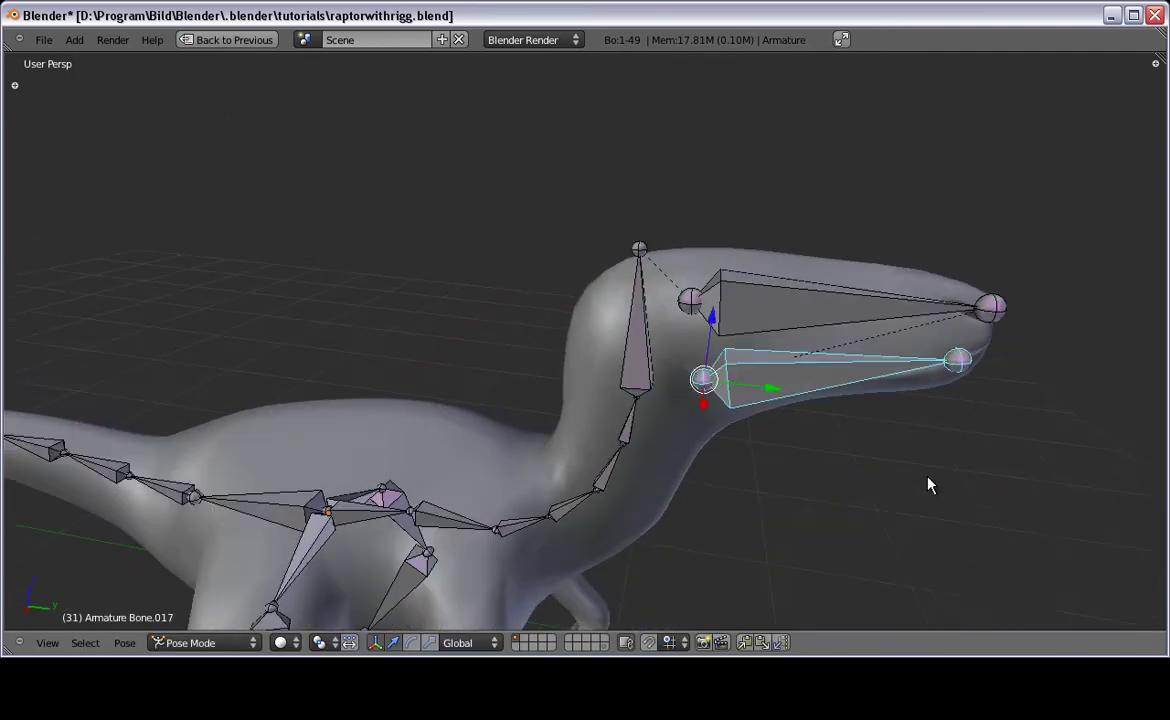
key("KP_3")
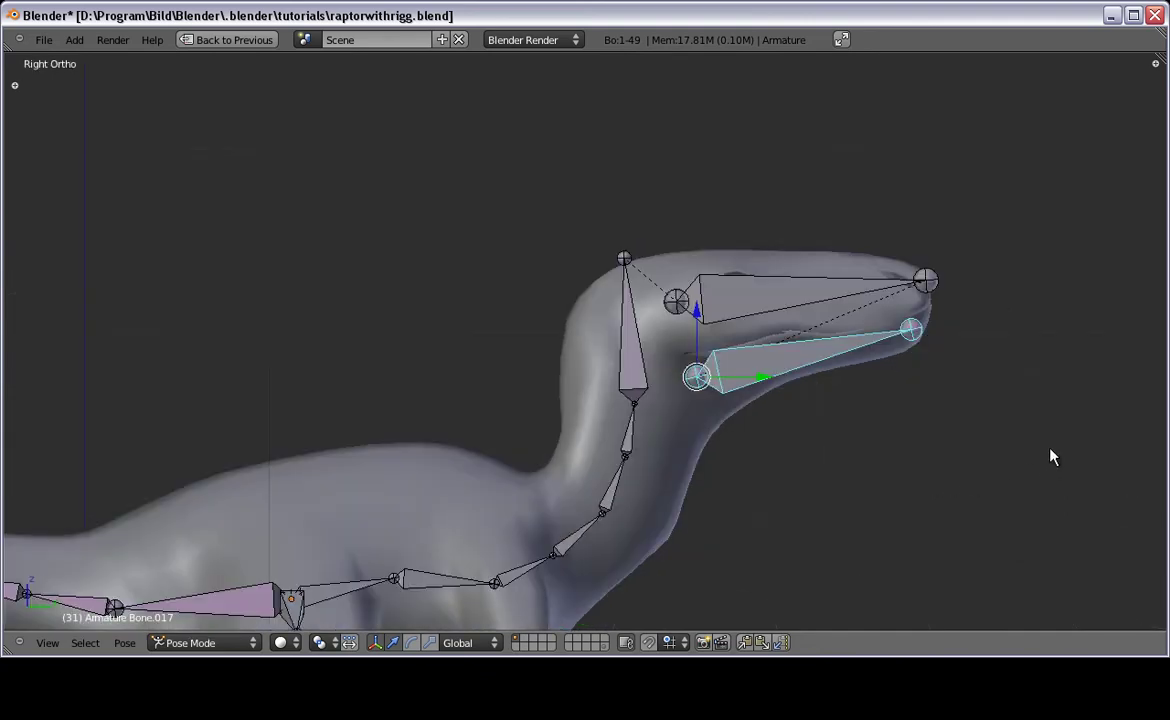
middle_click_drag(1050, 457, 608, 372, "shift")
scroll(428, 281, "up", 4)
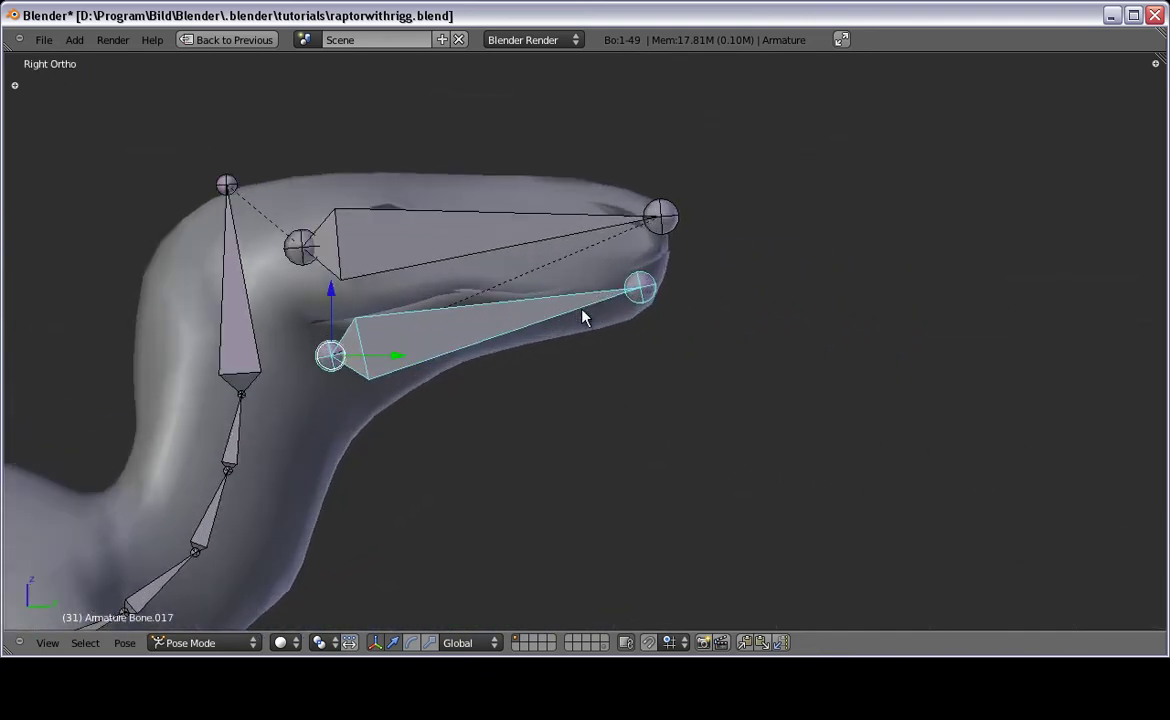
Step: Try rotating the lower jaw bone sideways and with a free trackball rotation from an angled front view
middle_click_drag(590, 289, 488, 290)
key("r")
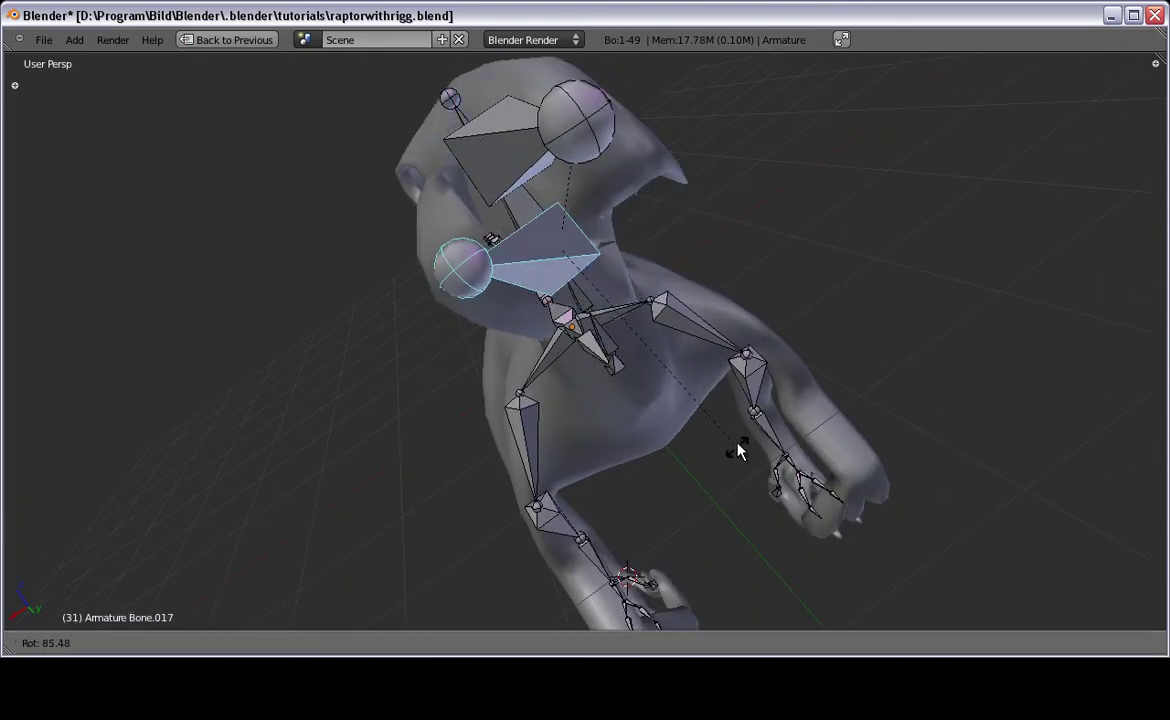
left_click(755, 296)
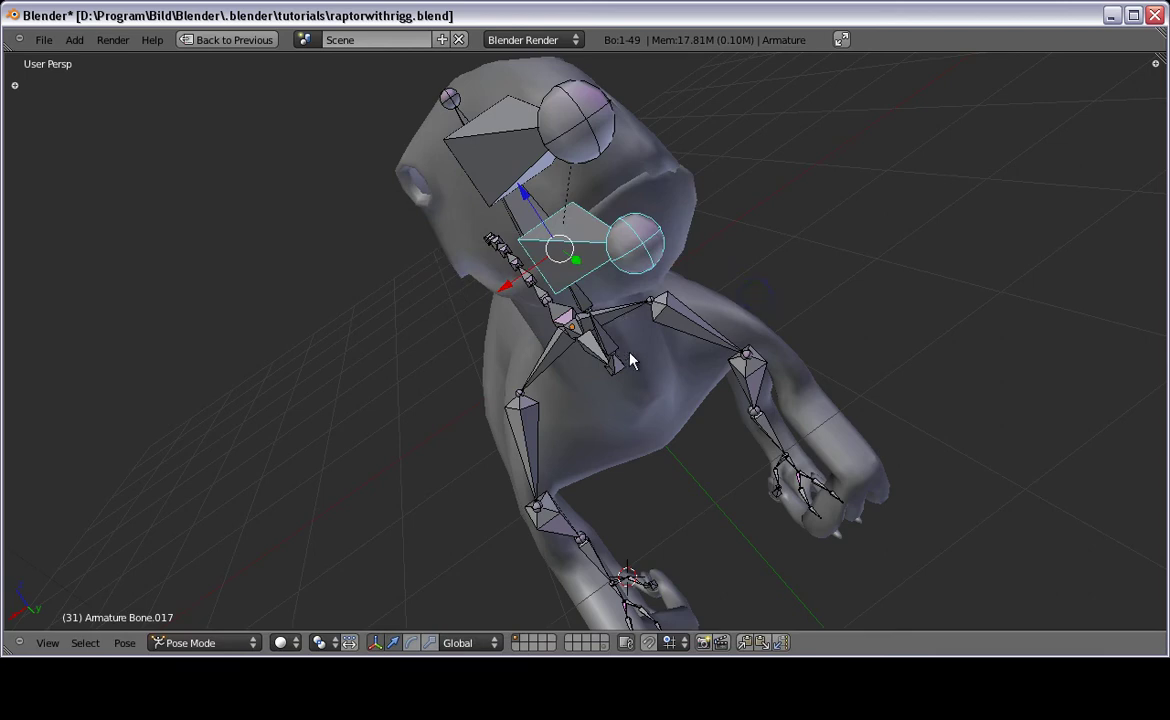
key("r")
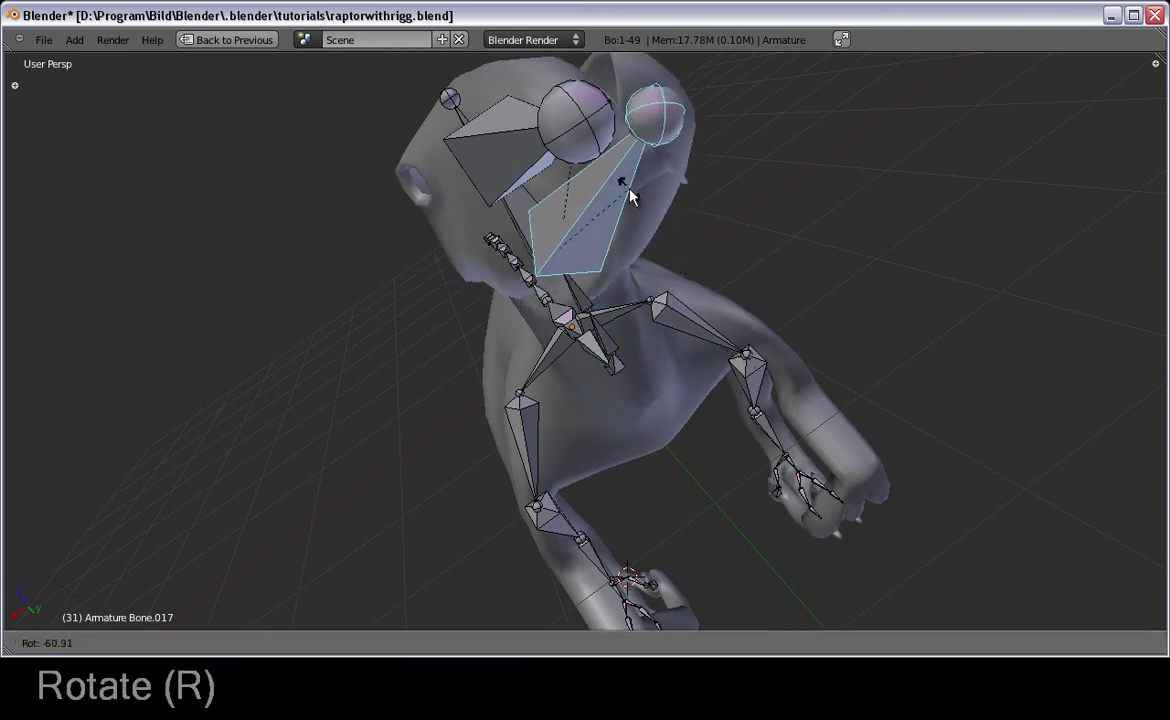
key("r")
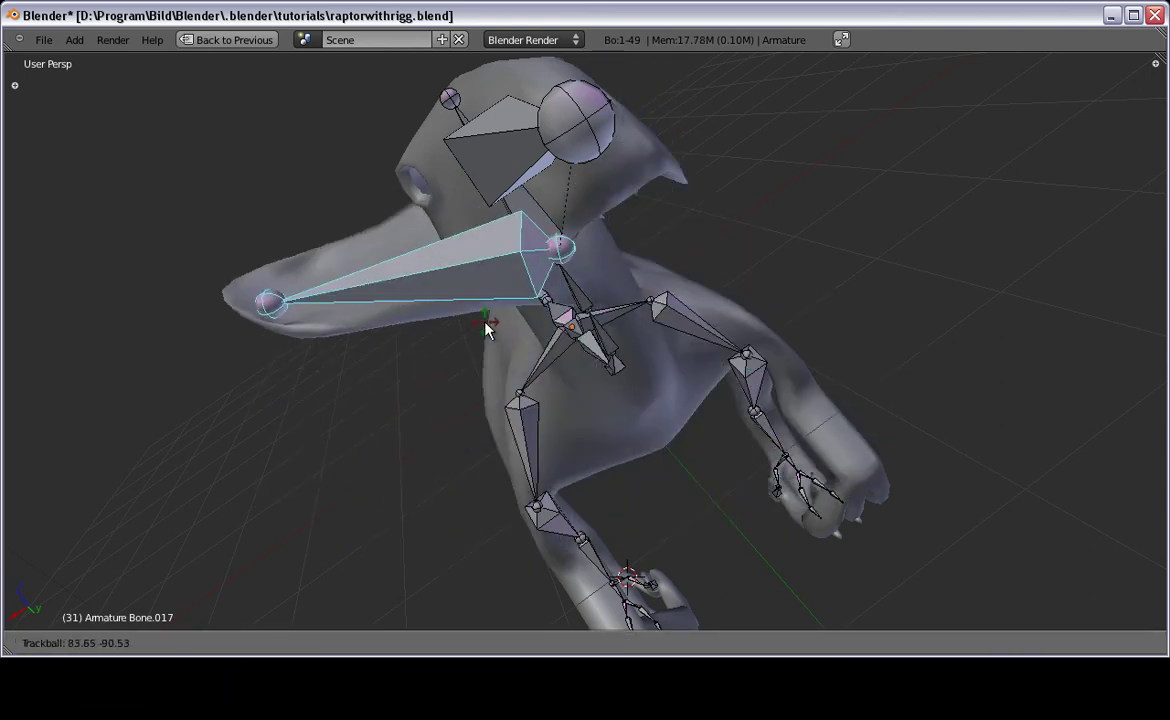
right_click(486, 328)
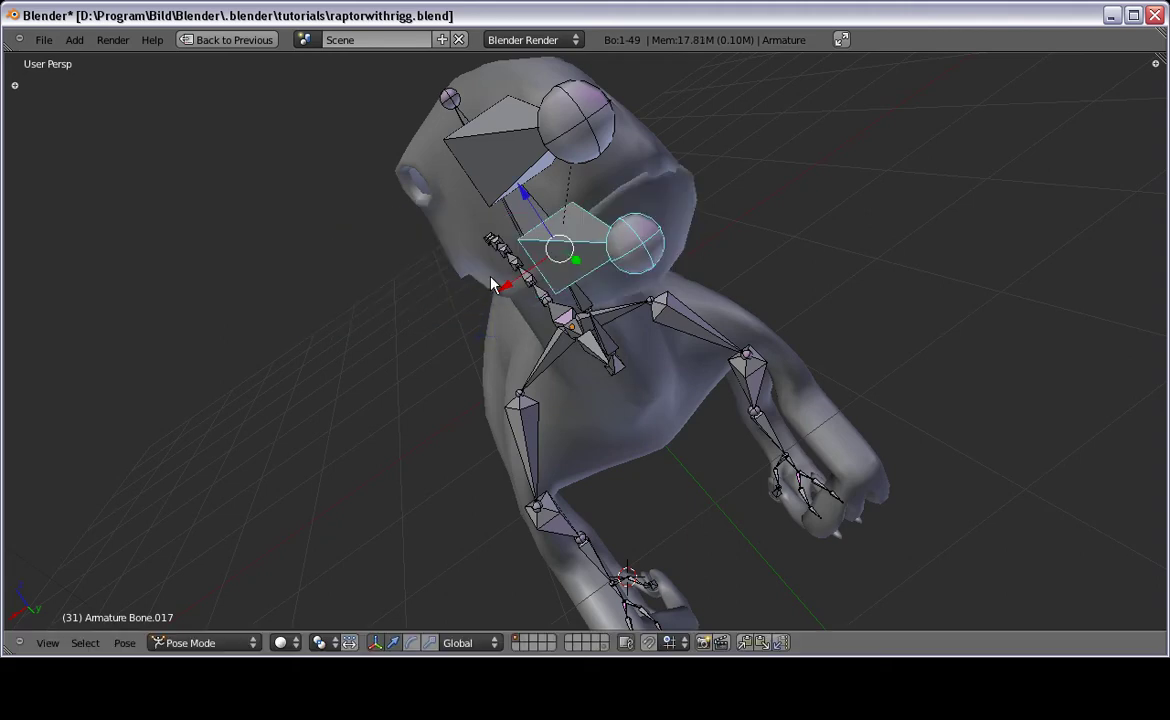
Step: Show the bone's transform properties and try opening the lower jaw around the global X axis in the right side view
key("KP_3")
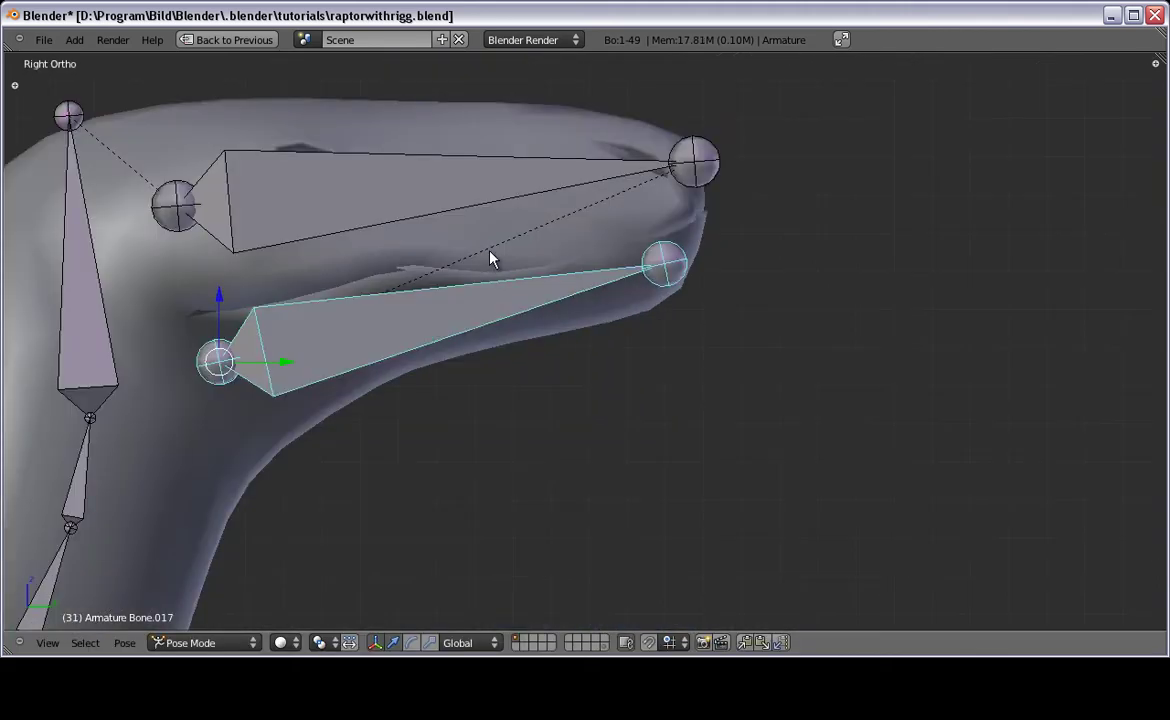
key("n")
key("r")
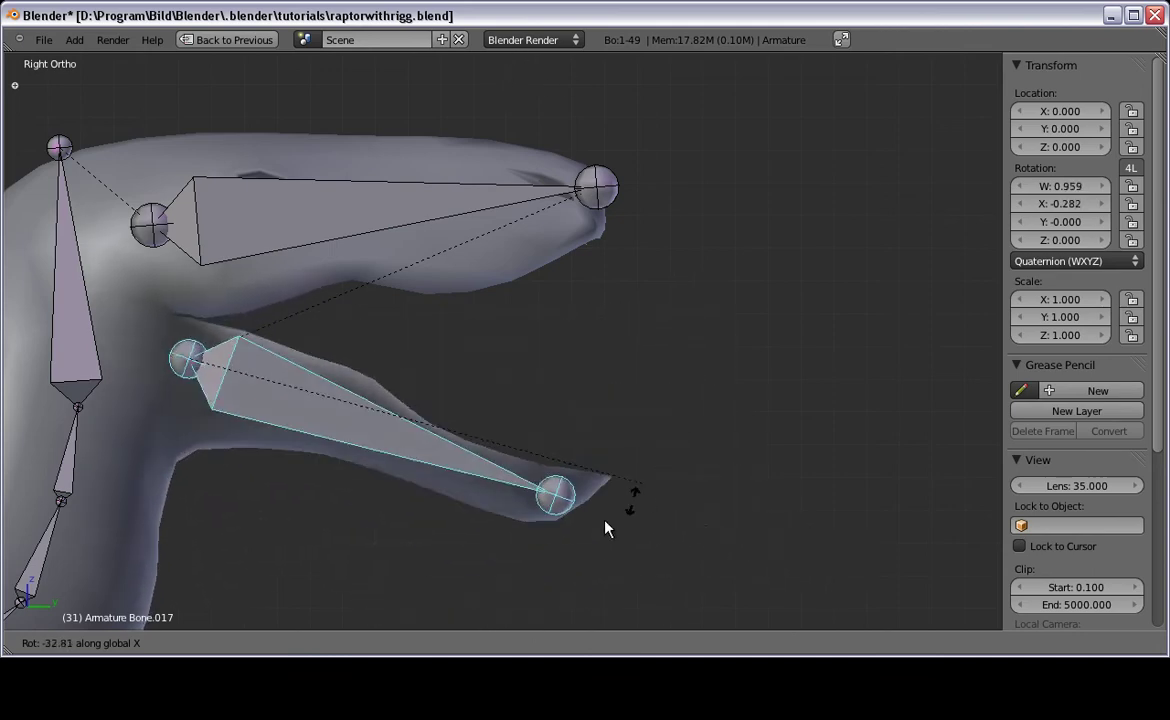
right_click(710, 366)
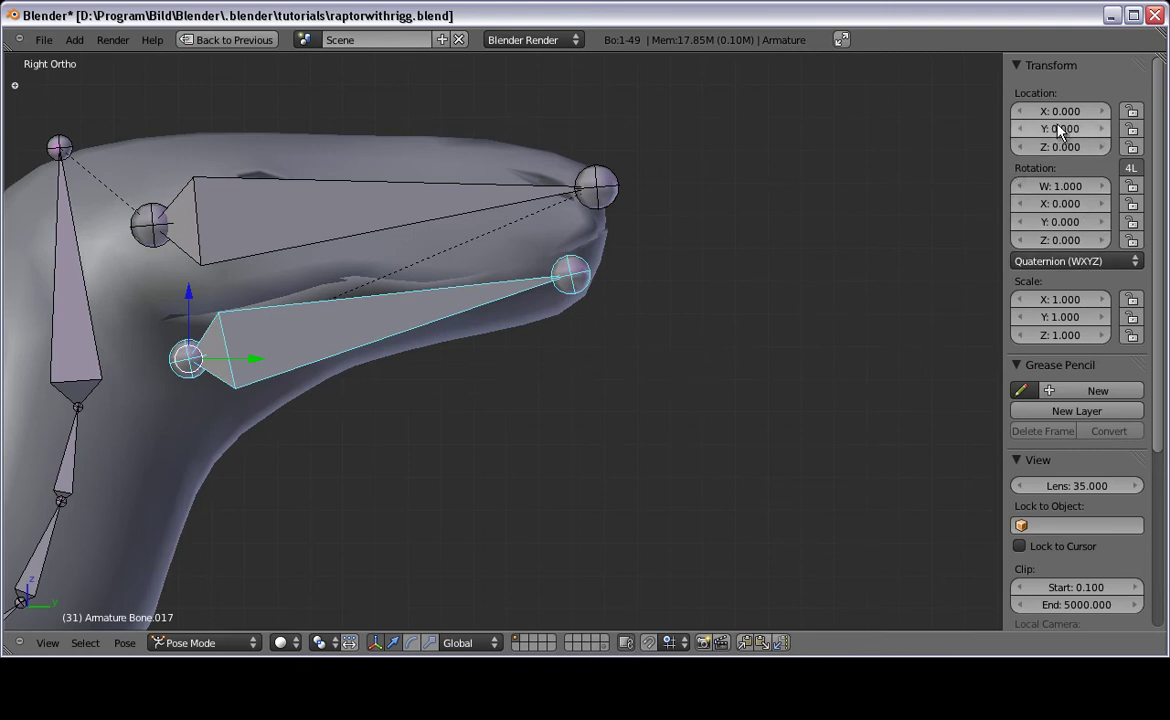
Step: Lock the lower jaw bone's X, Y and Z location and its W, Y and Z rotation, leaving X rotation free
left_click_drag(1131, 111, 1131, 147)
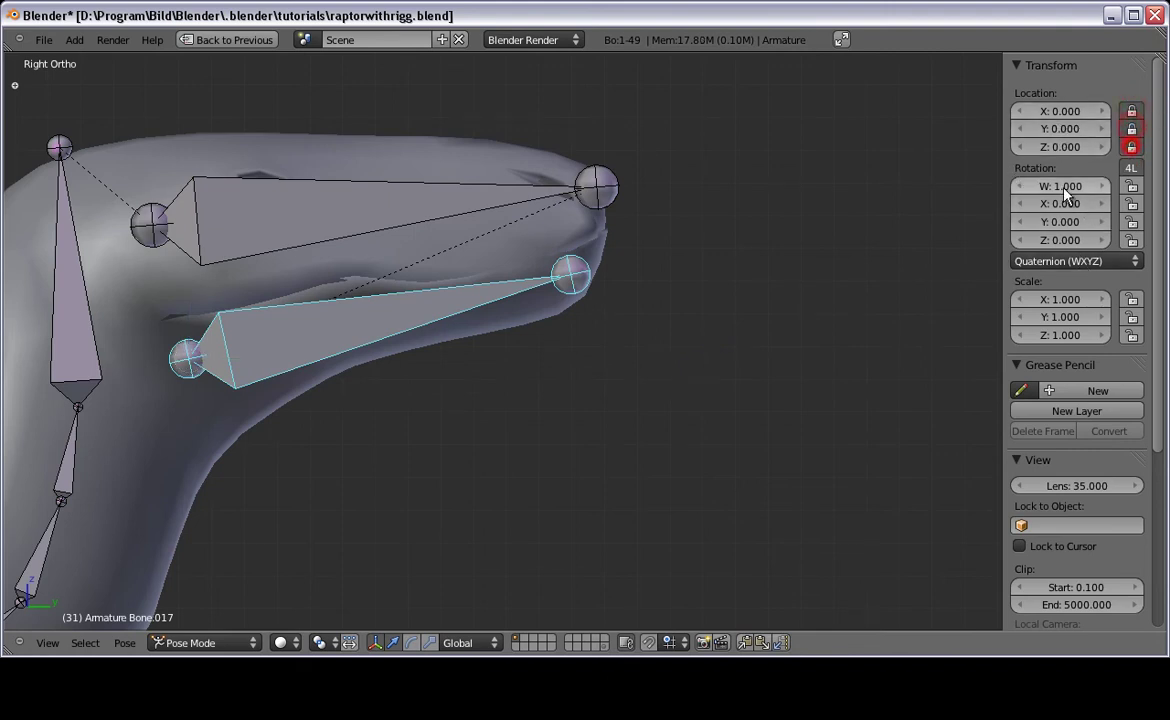
left_click(1130, 189)
left_click_drag(1131, 222, 1131, 240)
Step: Test the rotation locks by opening the lower jaw bone with a trackball rotation to a quaternion X of about -0.362
key("r")
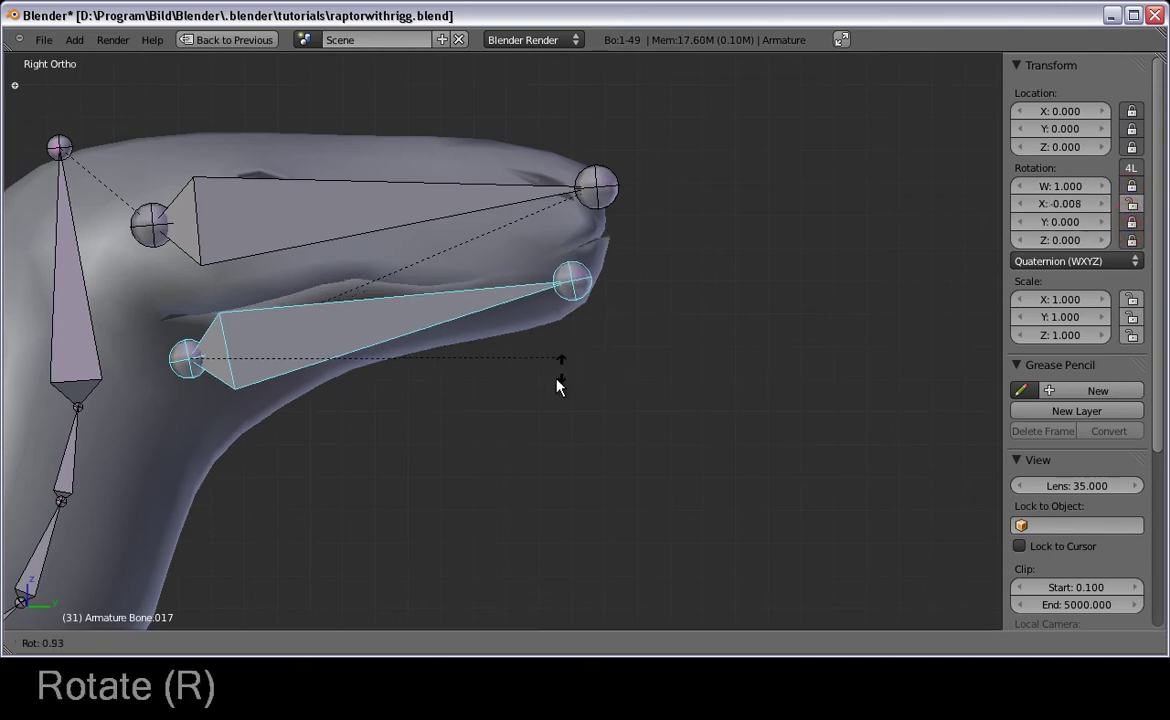
right_click(355, 459)
middle_click_drag(355, 459, 399, 423)
key("r")
key("r")
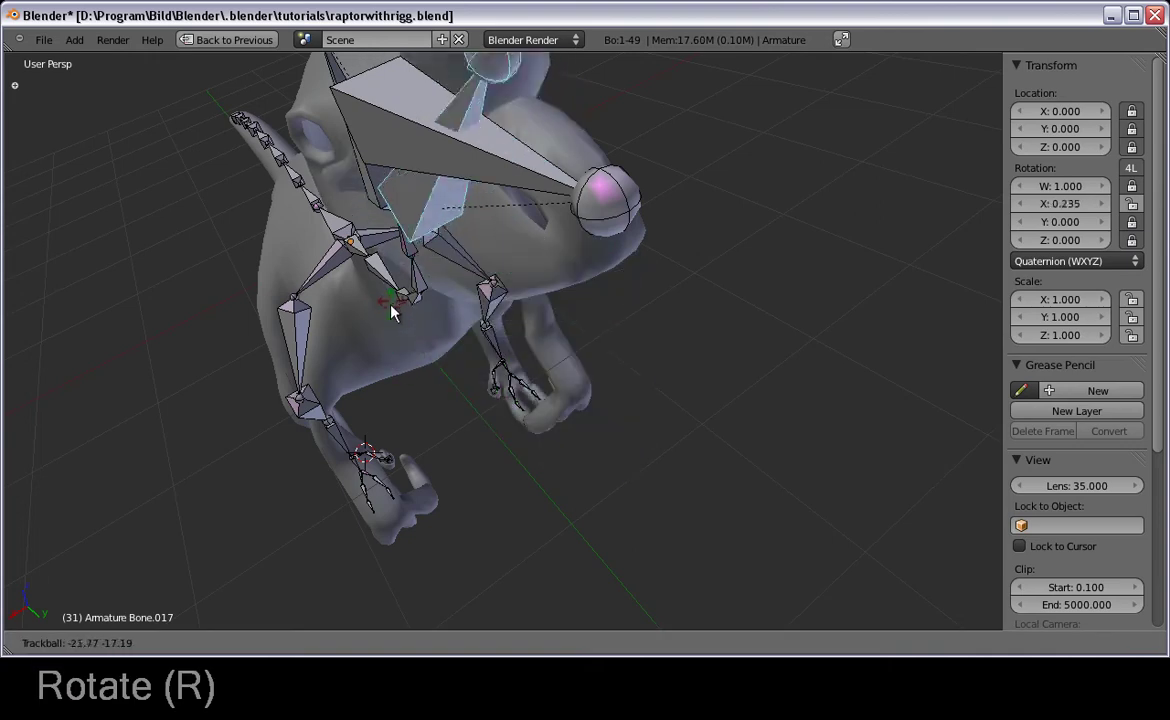
left_click(361, 420)
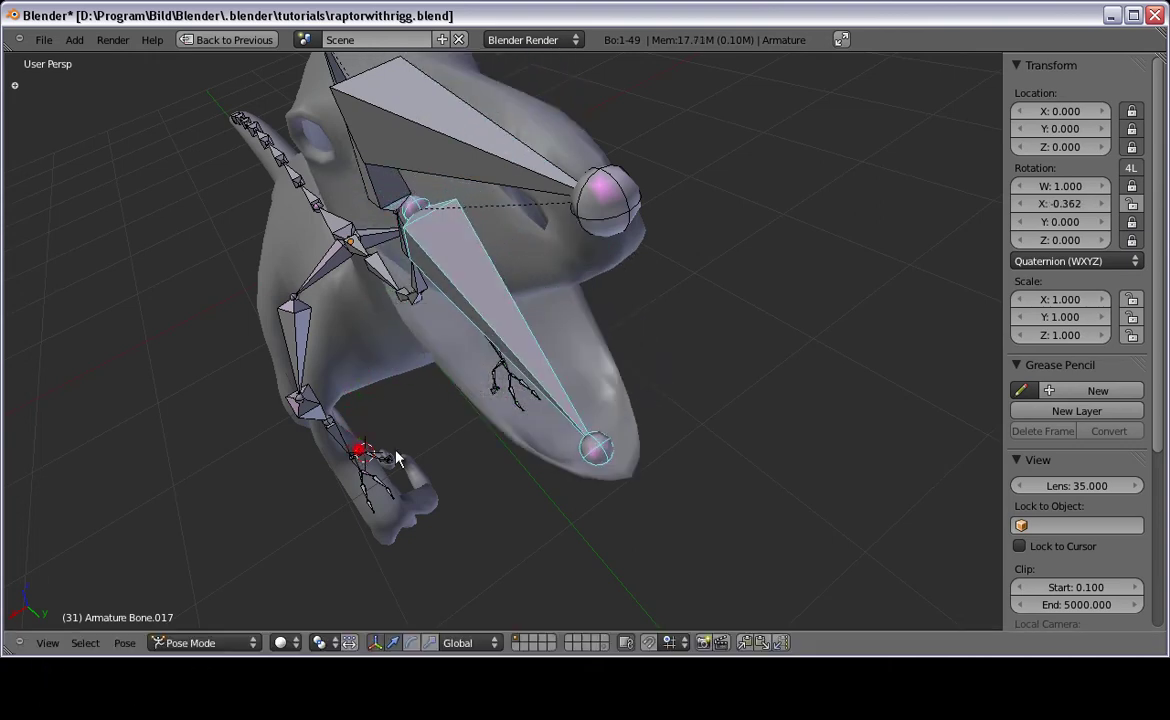
Step: Rotate the upper jaw bone upward to a quaternion of about W 0.991, X 0.060, Y 0.120, Z 0.019
middle_click_drag(361, 420, 462, 196)
right_click(462, 196)
key("r")
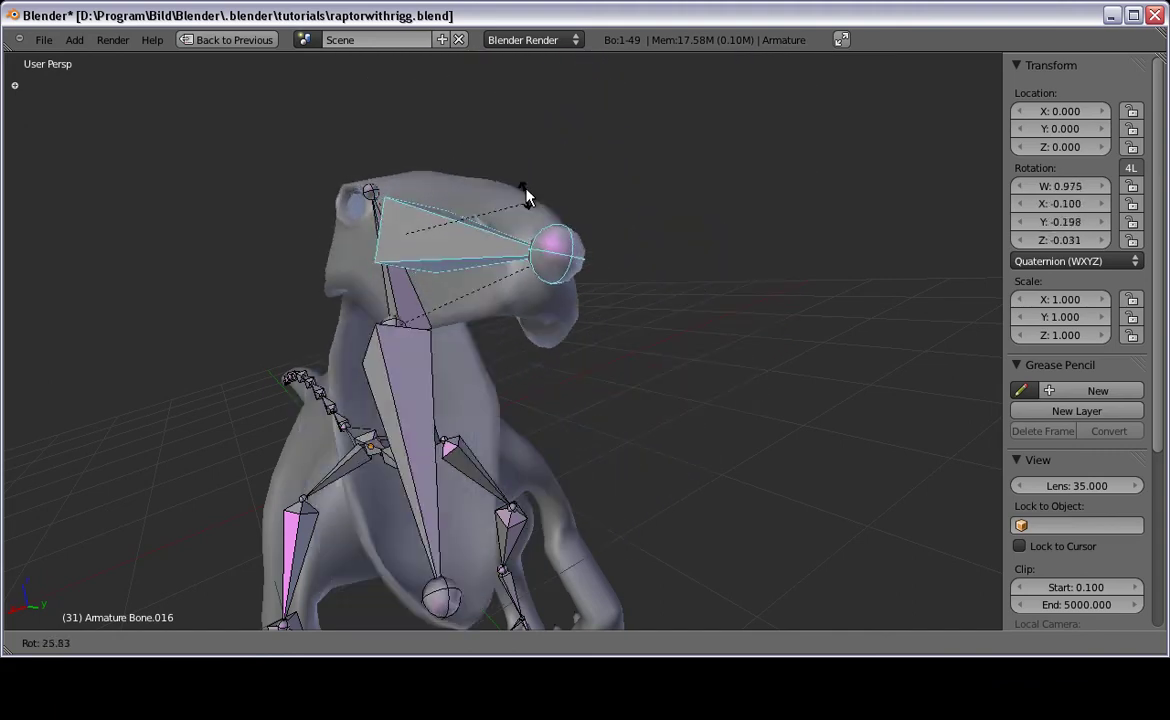
left_click(517, 138)
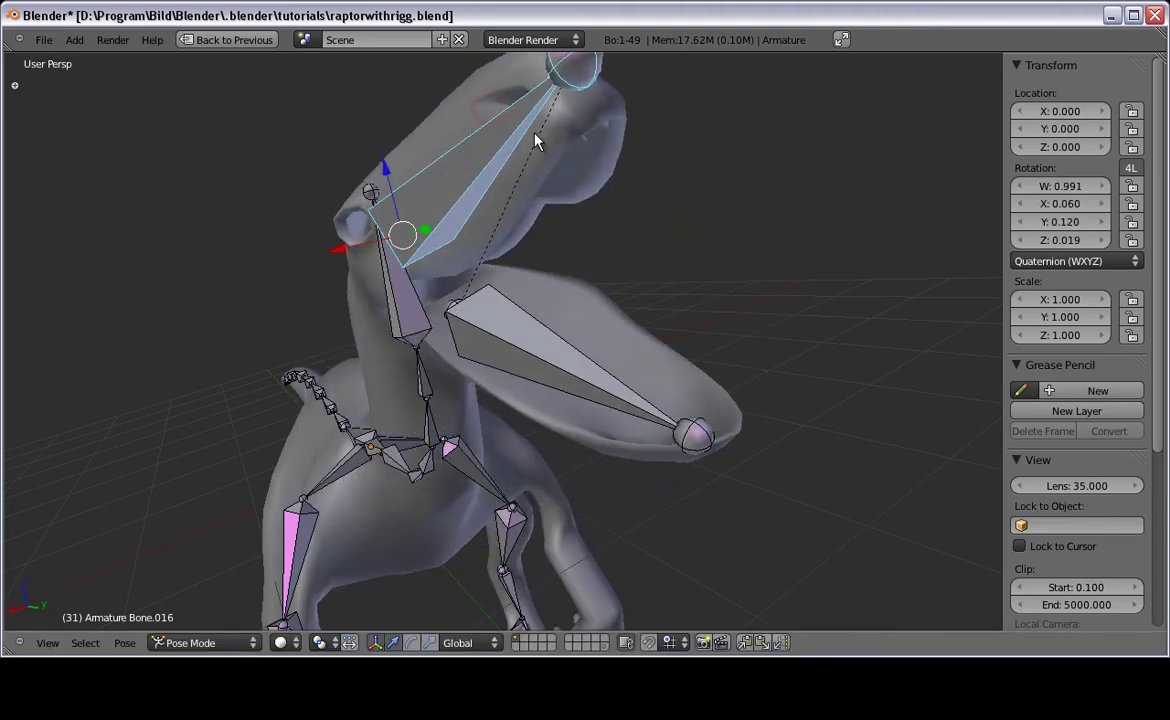
Step: Rotate the upper jaw bone slightly further, to a quaternion of about W 0.984, X 0.079, Y 0.155, Z 0.024
right_click(505, 355)
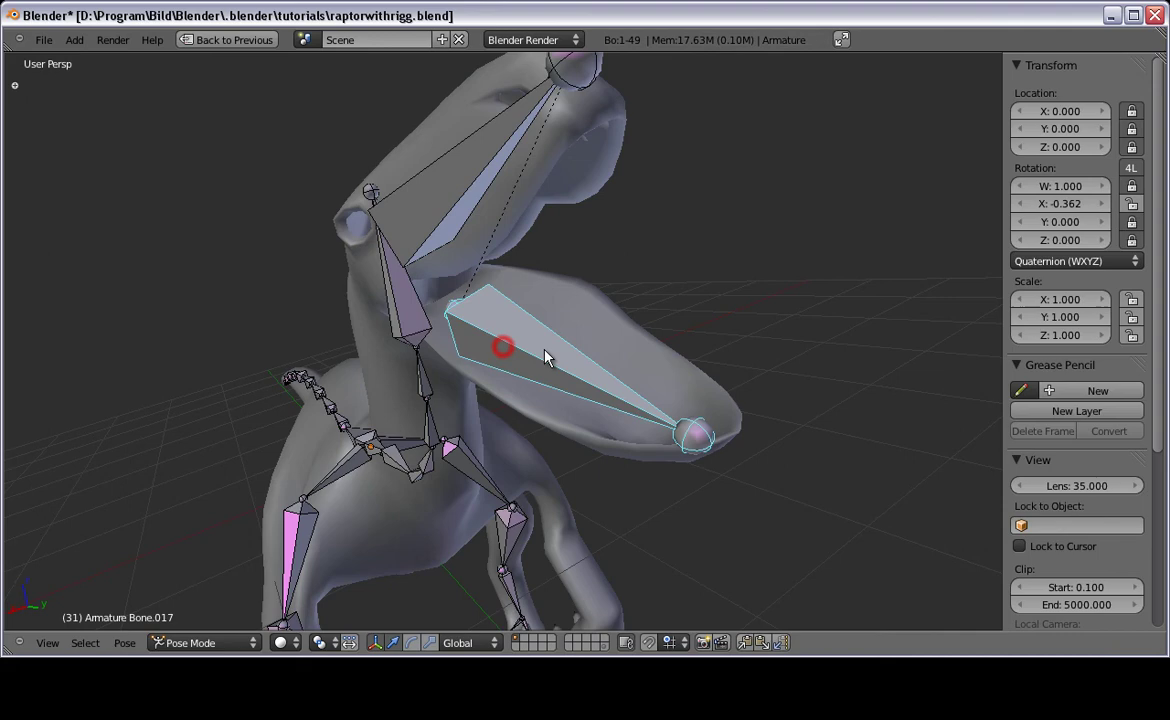
right_click(429, 198)
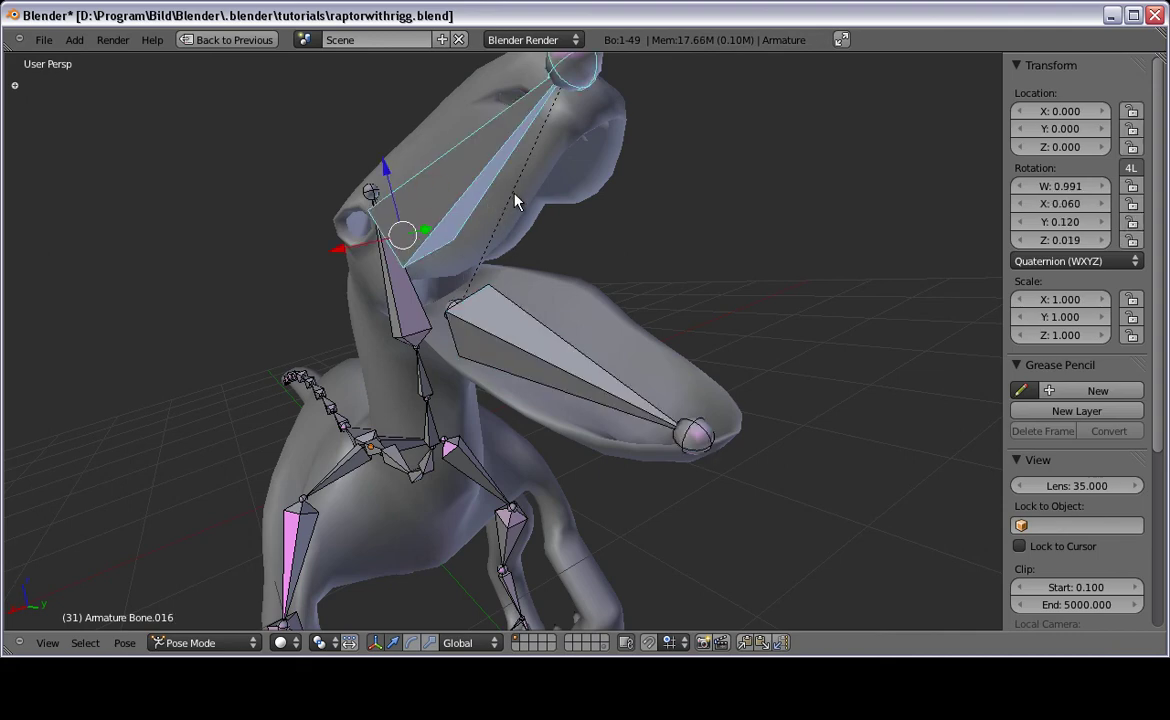
key("r")
left_click(522, 230)
right_click(524, 303)
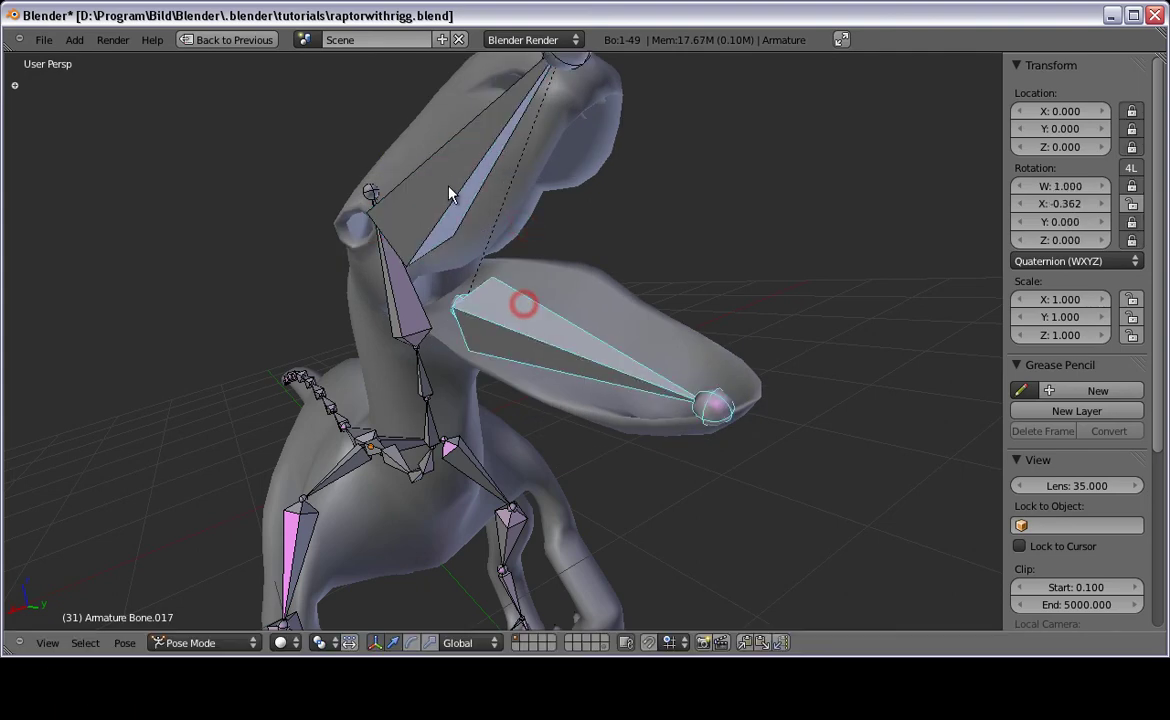
right_click(448, 177)
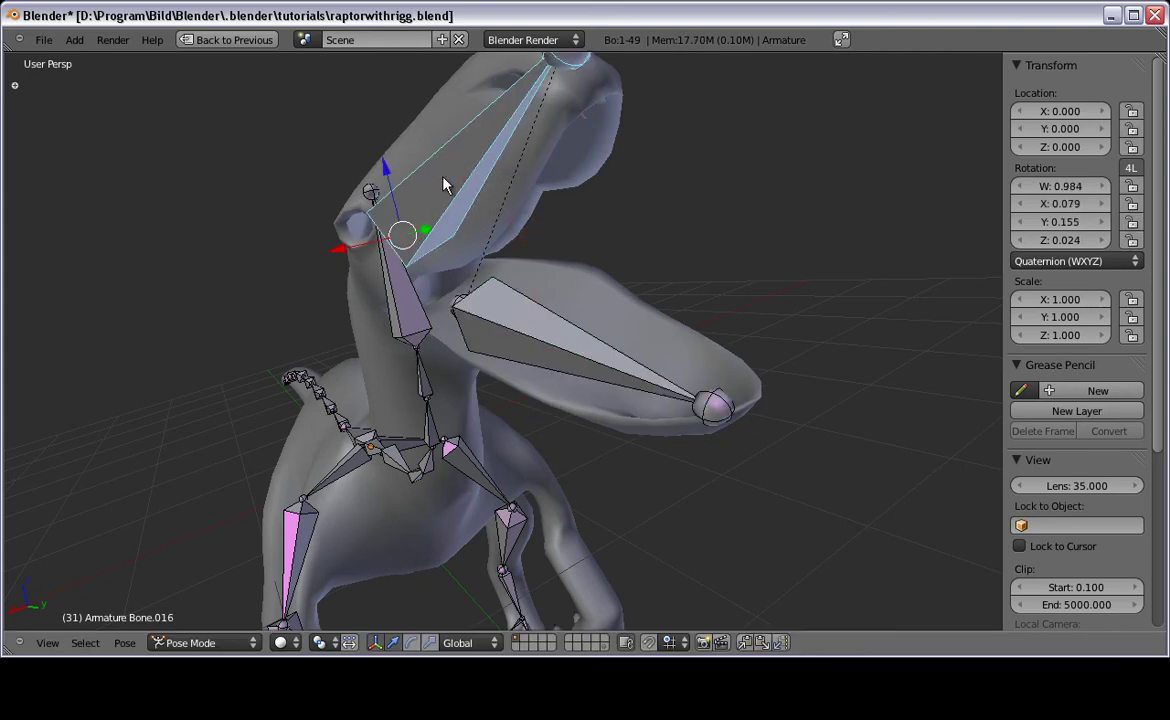
Step: Rotate the upper jaw bone back down until the snout is roughly level
key("r")
right_click(508, 152)
key("r")
left_click(477, 328)
Step: Select the lower jaw bone and rotate it nearly closed, to a quaternion X of about -0.050
left_click(475, 396)
left_click(475, 409)
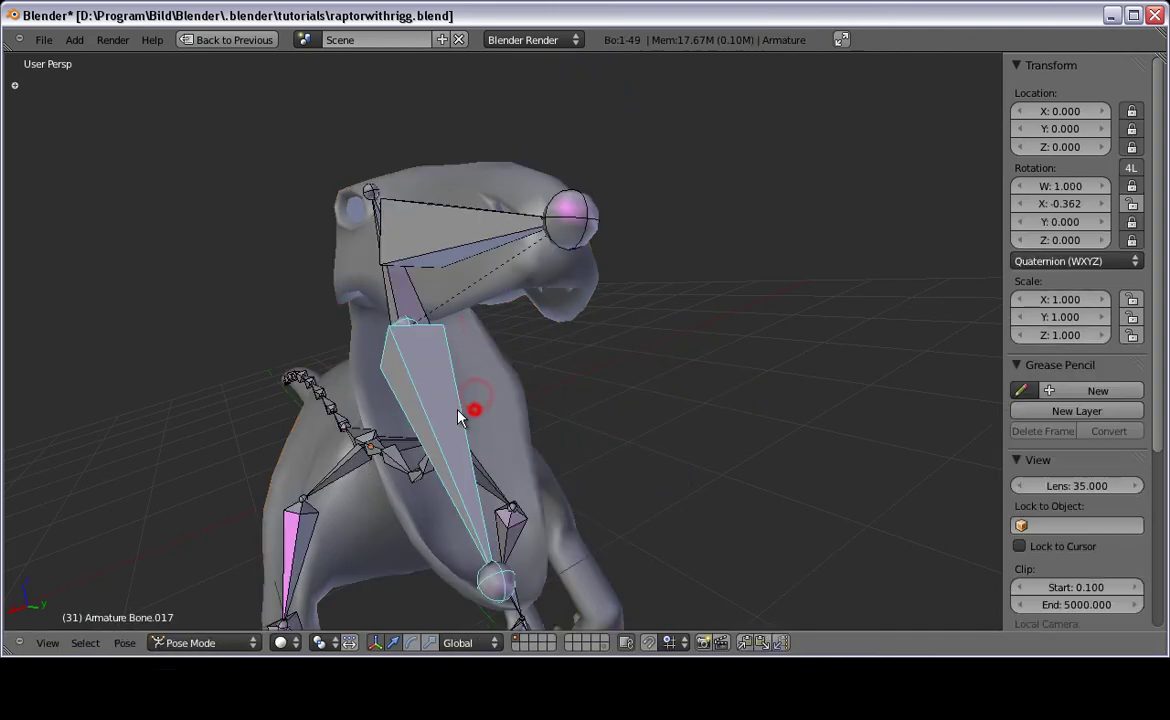
key("r")
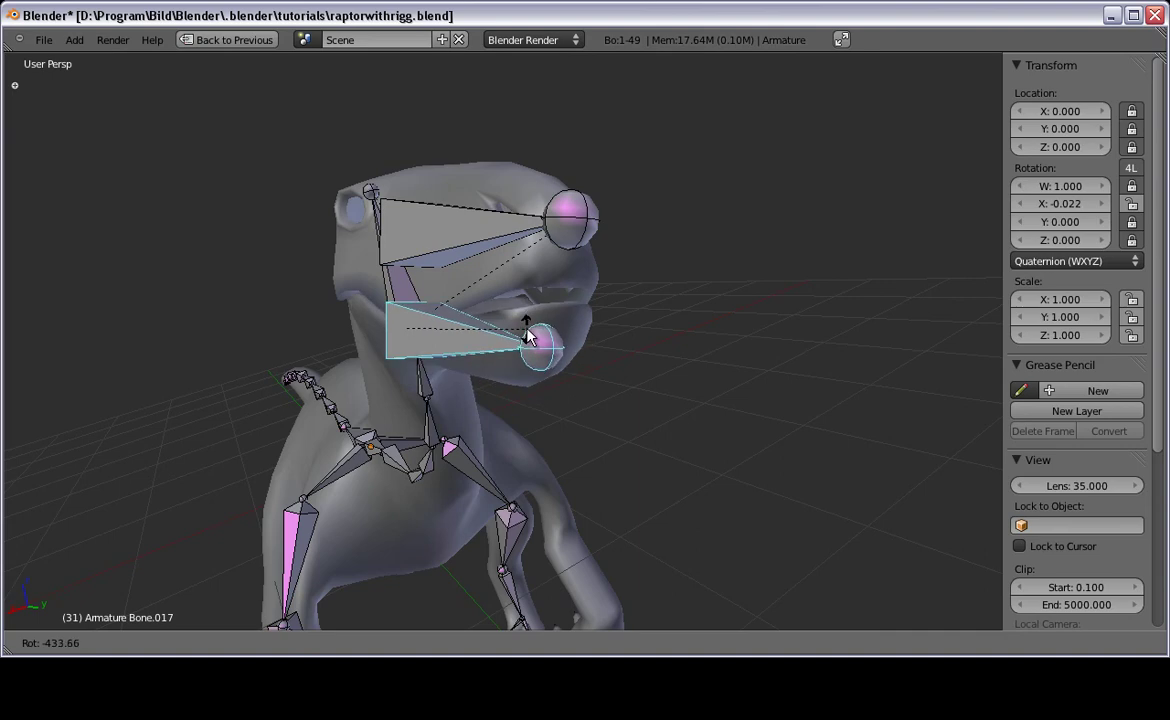
left_click(527, 345)
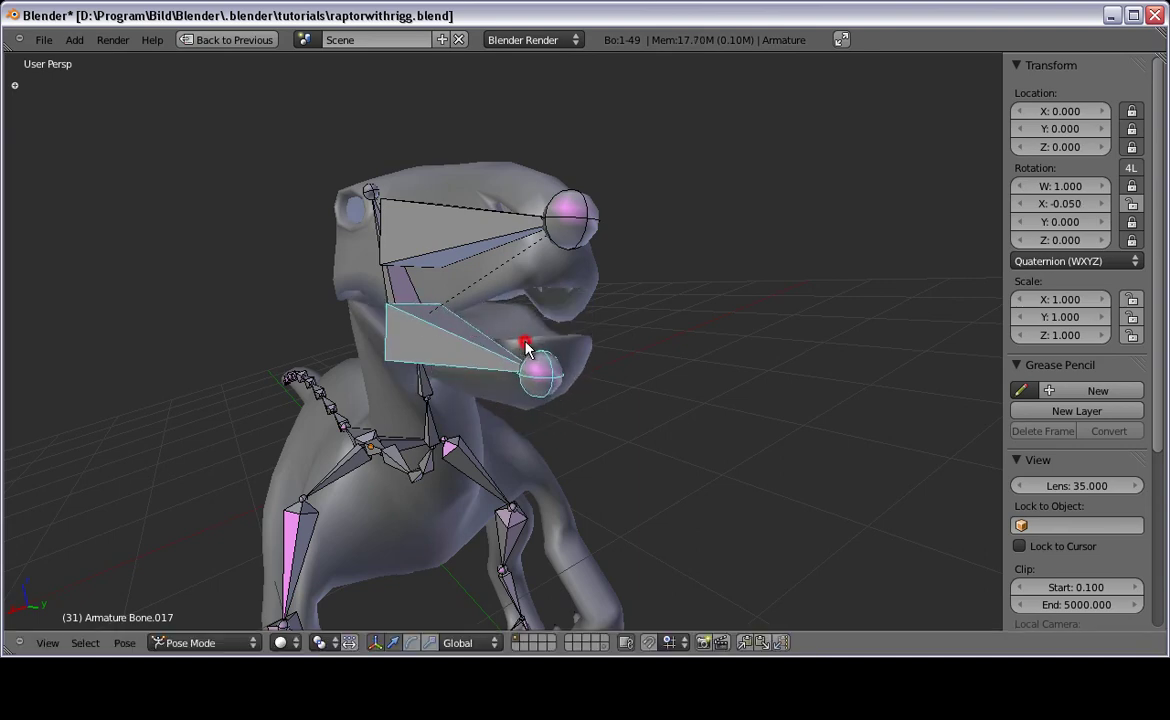
middle_click_drag(517, 347, 624, 343)
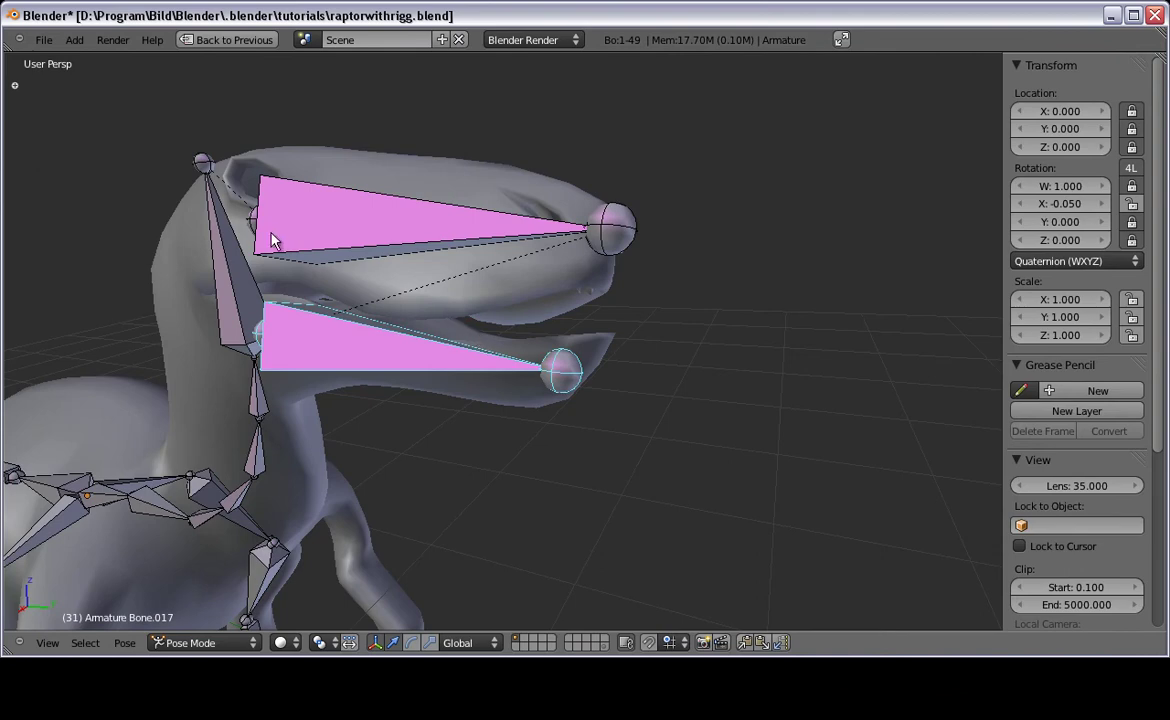
Step: Clear the rotation of all the armature's bones in the right side view, then deselect them
key("KP_3")
key("a")
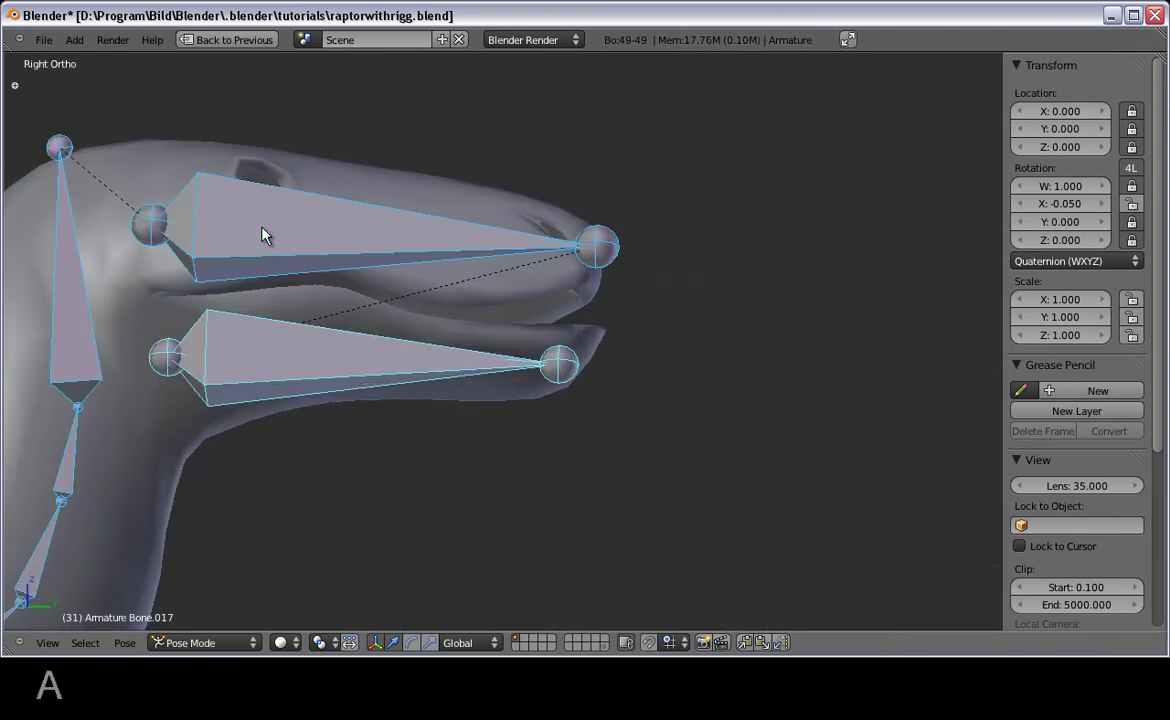
key("alt+space")
left_click(655, 394)
key("alt+r")
scroll(530, 413, "down", 4)
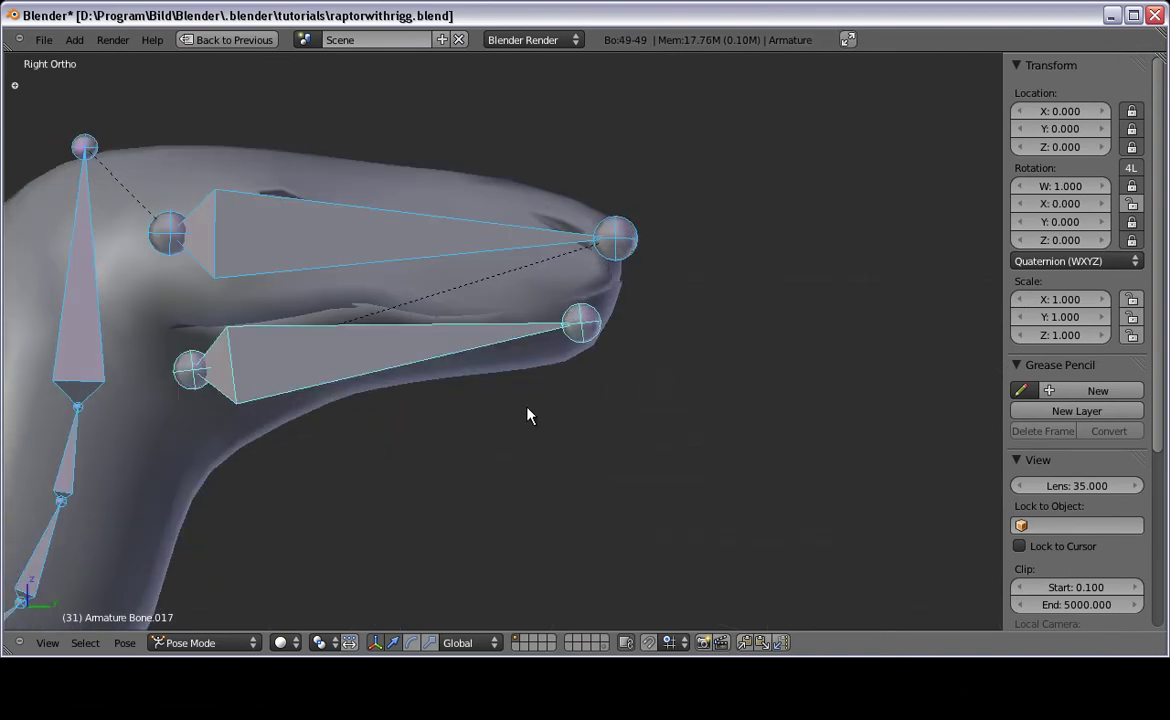
key("a")
Step: Restore the full interface layout around a close side view of the head and hide the bone's transform properties
middle_click_drag(449, 431, 783, 346, "shift")
scroll(593, 413, "down", 5)
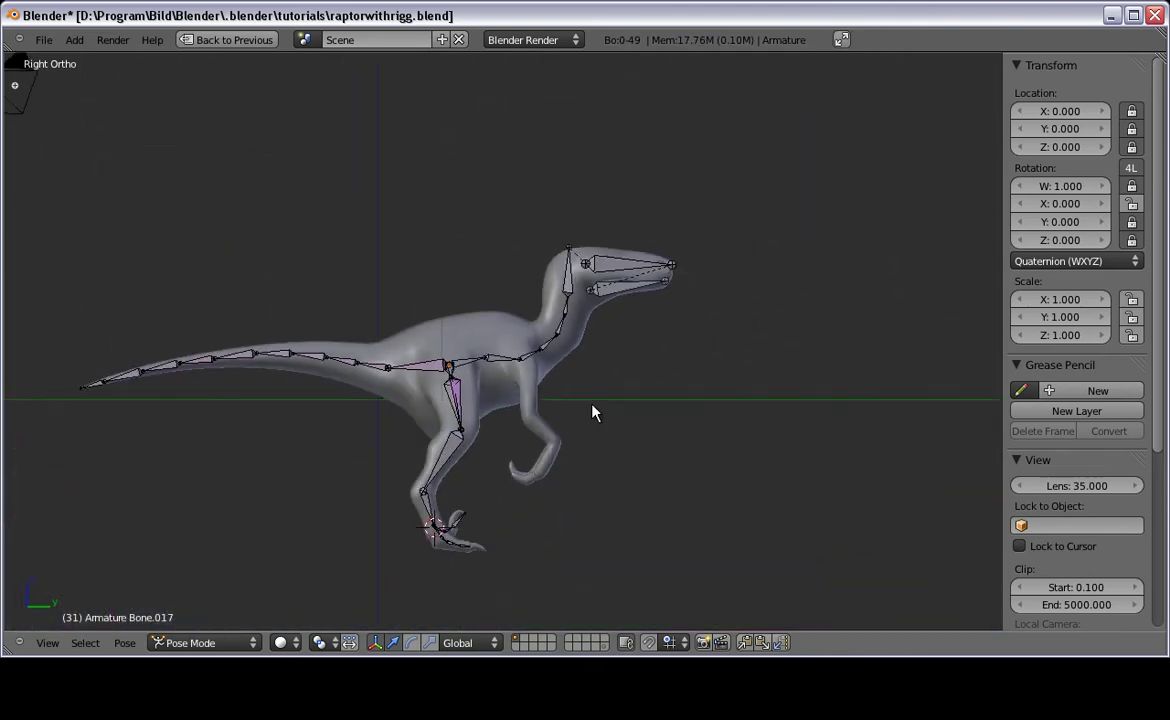
scroll(484, 446, "up", 7)
middle_click_drag(532, 292, 340, 452, "shift")
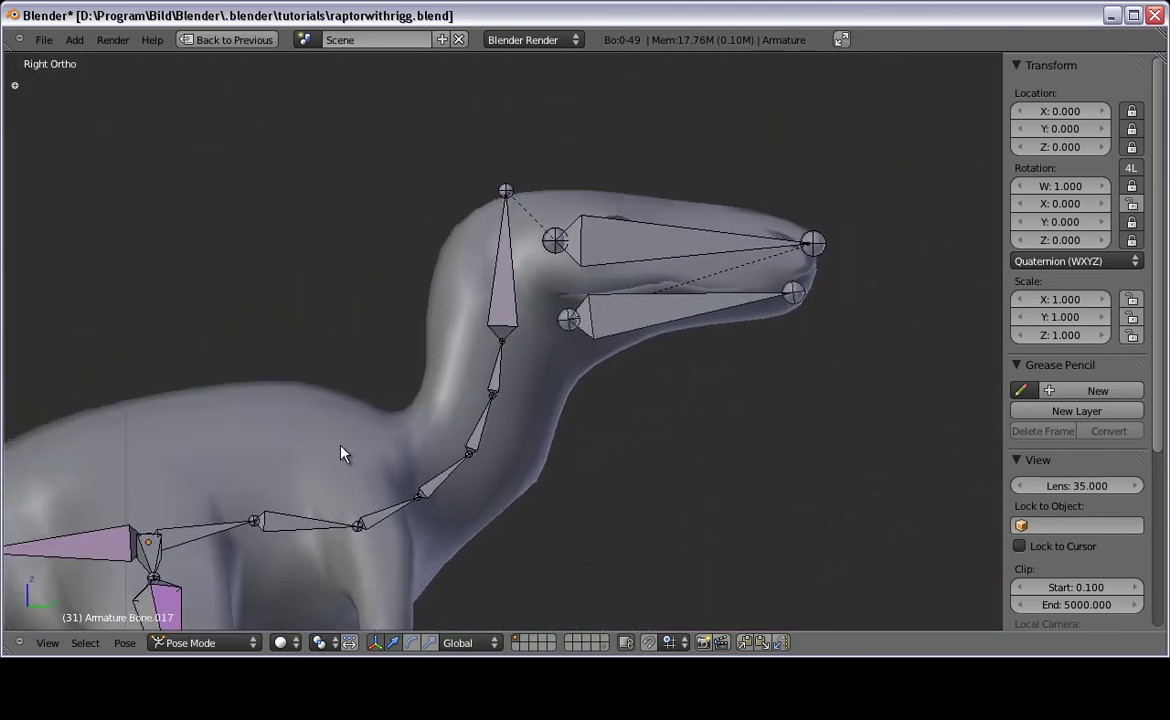
scroll(428, 407, "up", 3)
scroll(527, 368, "up", 1)
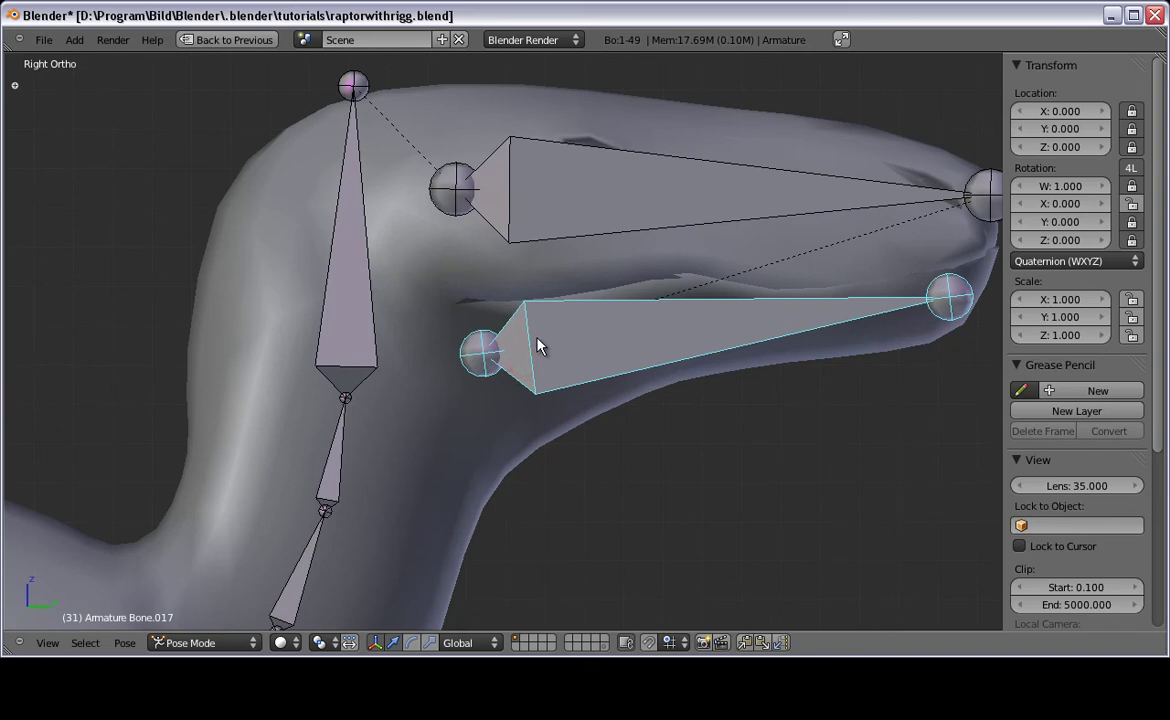
key("shift+space")
key("t")
key("t")
key("n")
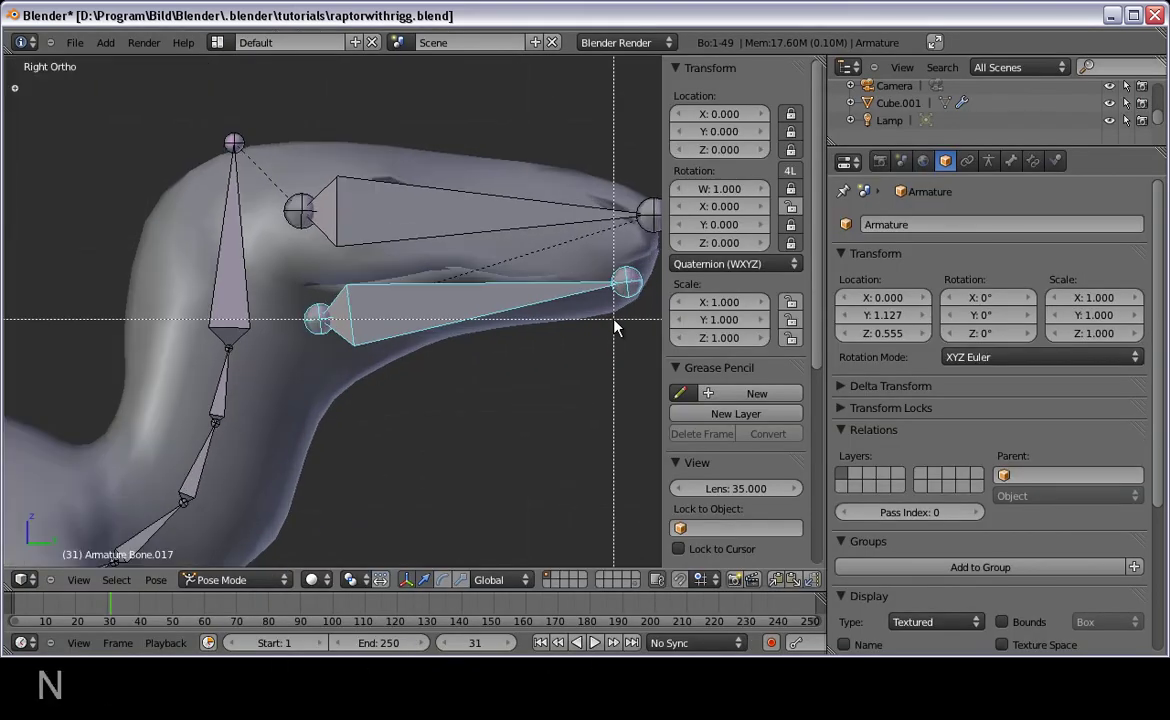
Step: Set the armature's bone display to Stick and maximize the 3D view
left_click(988, 161)
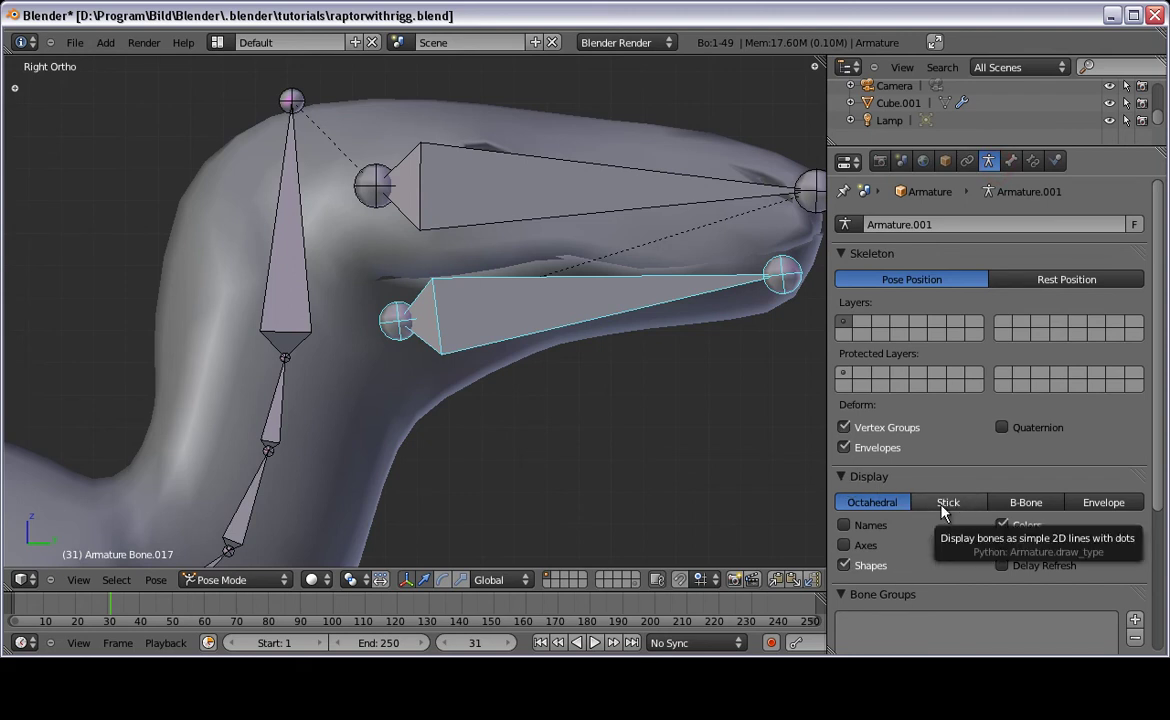
left_click(946, 504)
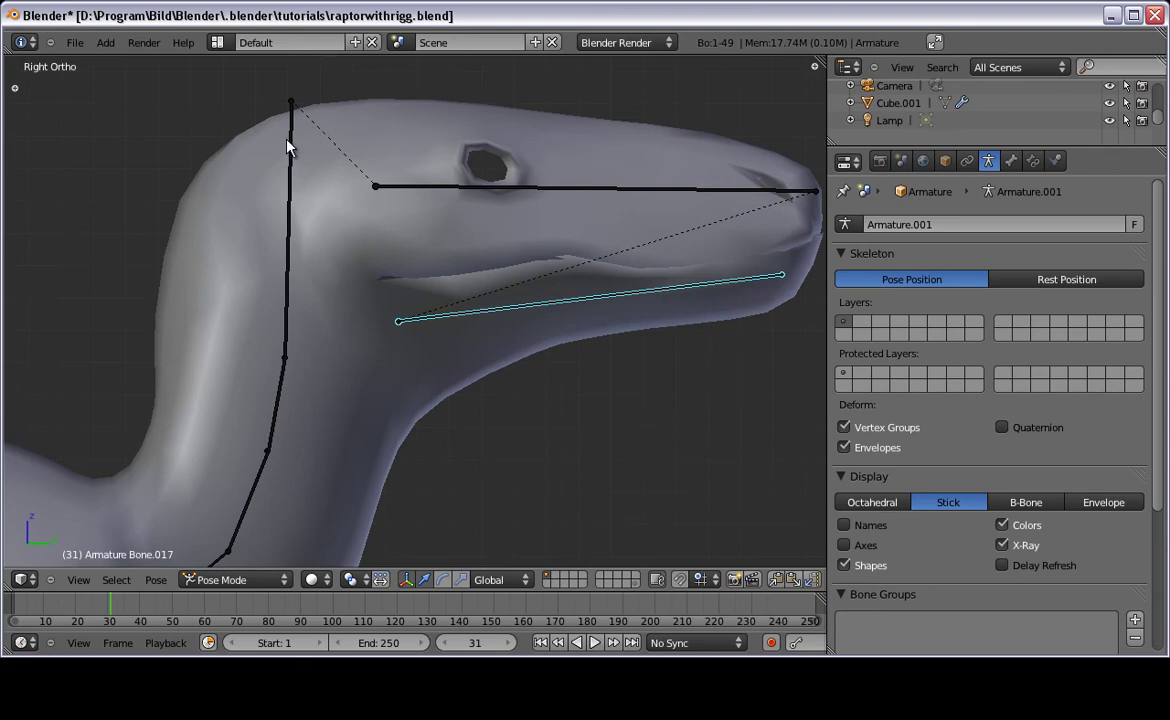
key("shift+space")
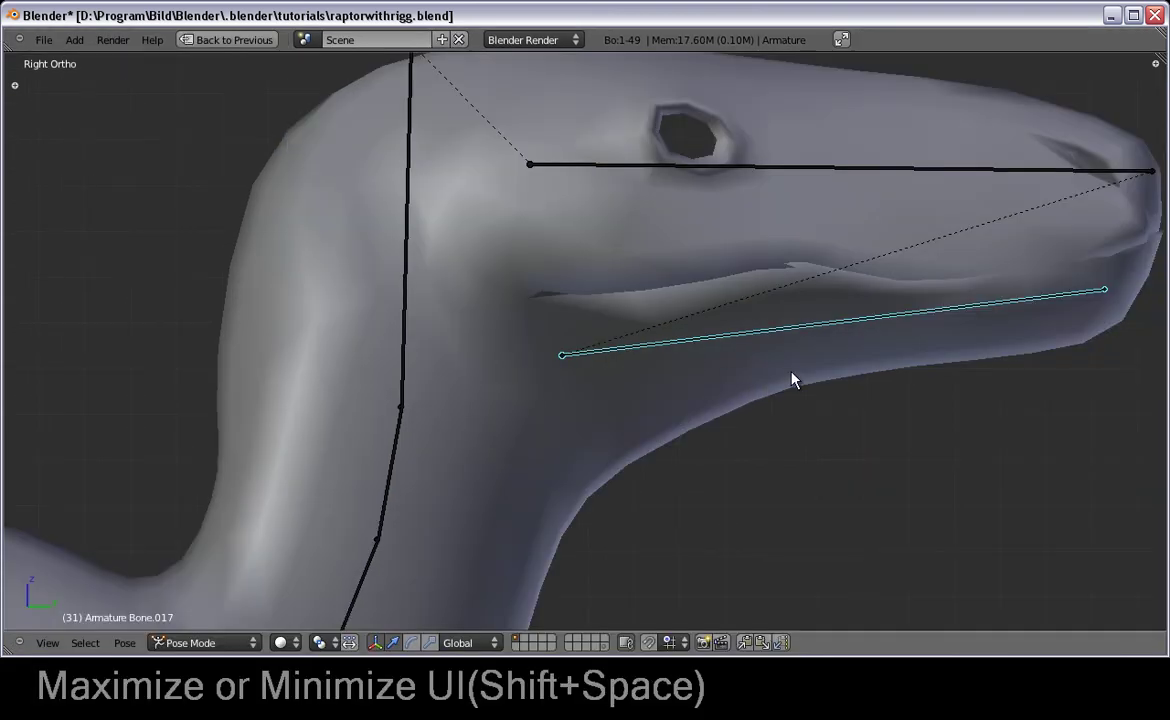
Step: Rotate the lower jaw bone downward until the raptor's mouth is wide open
middle_click_drag(776, 322, 556, 293, "shift")
scroll(811, 270, "down", 1)
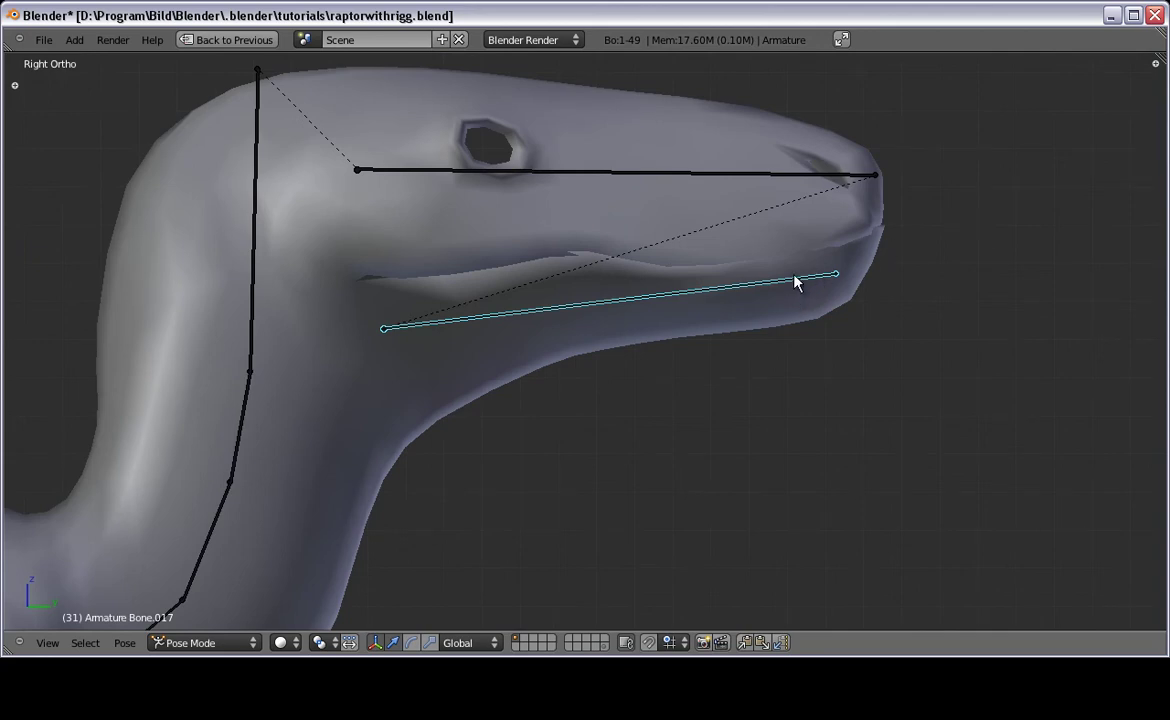
key("r")
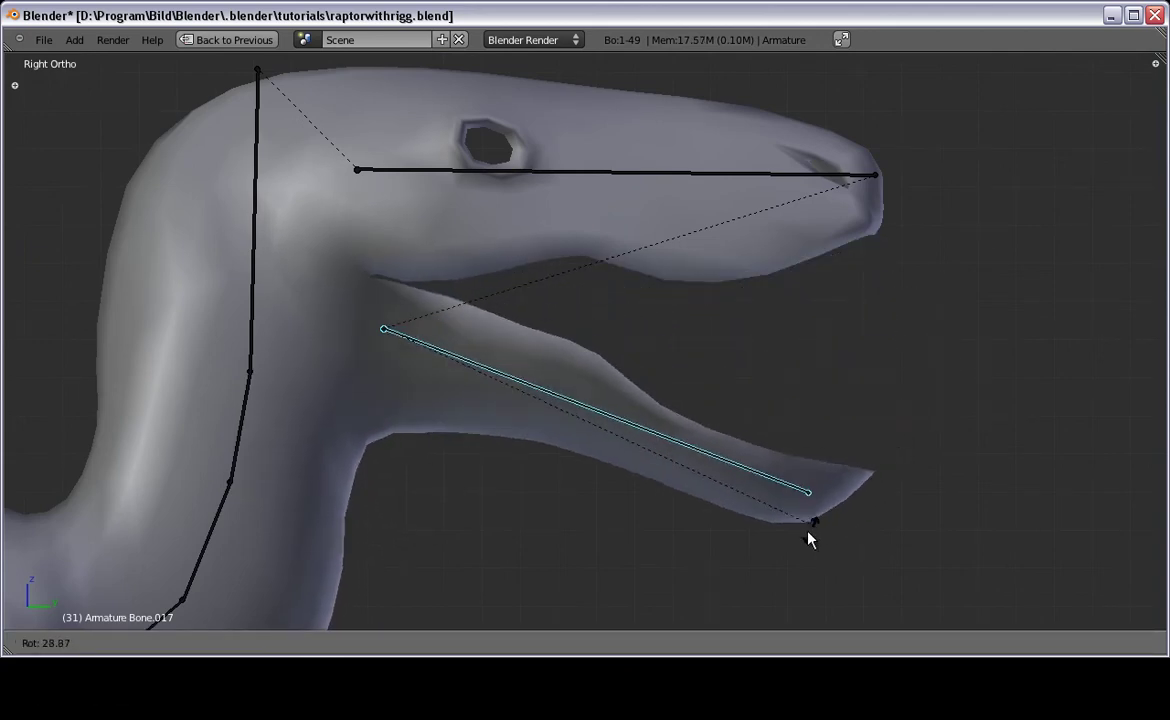
right_click(636, 541)
key("r")
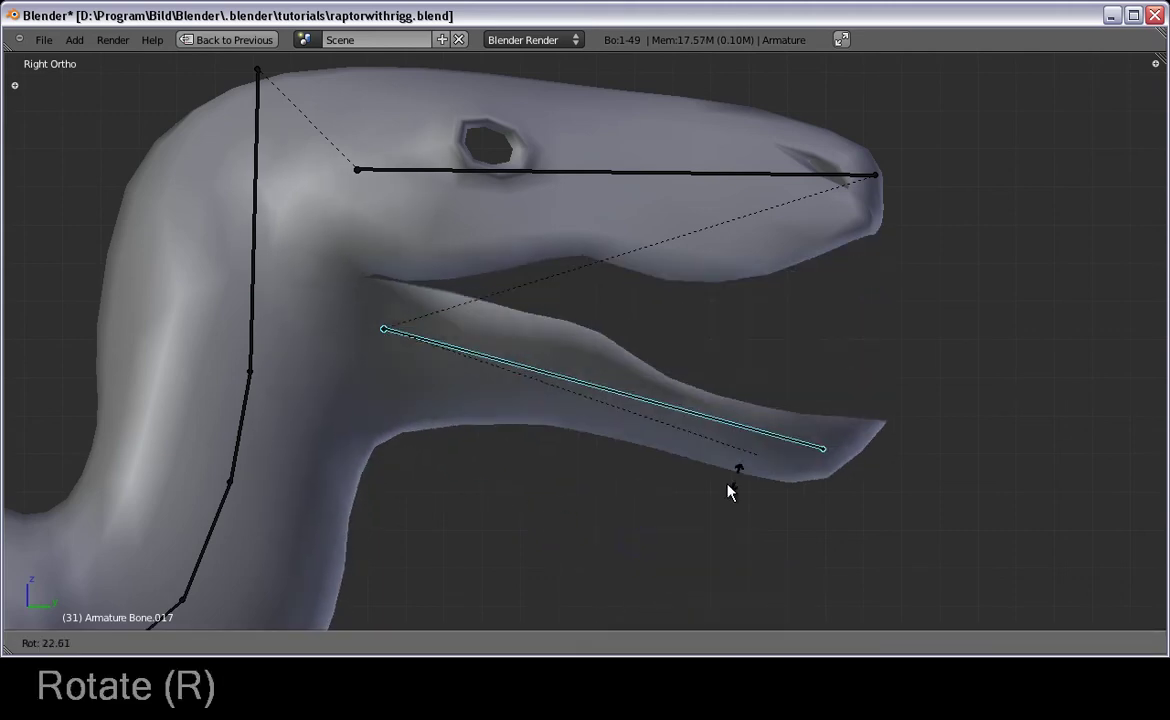
left_click(626, 543)
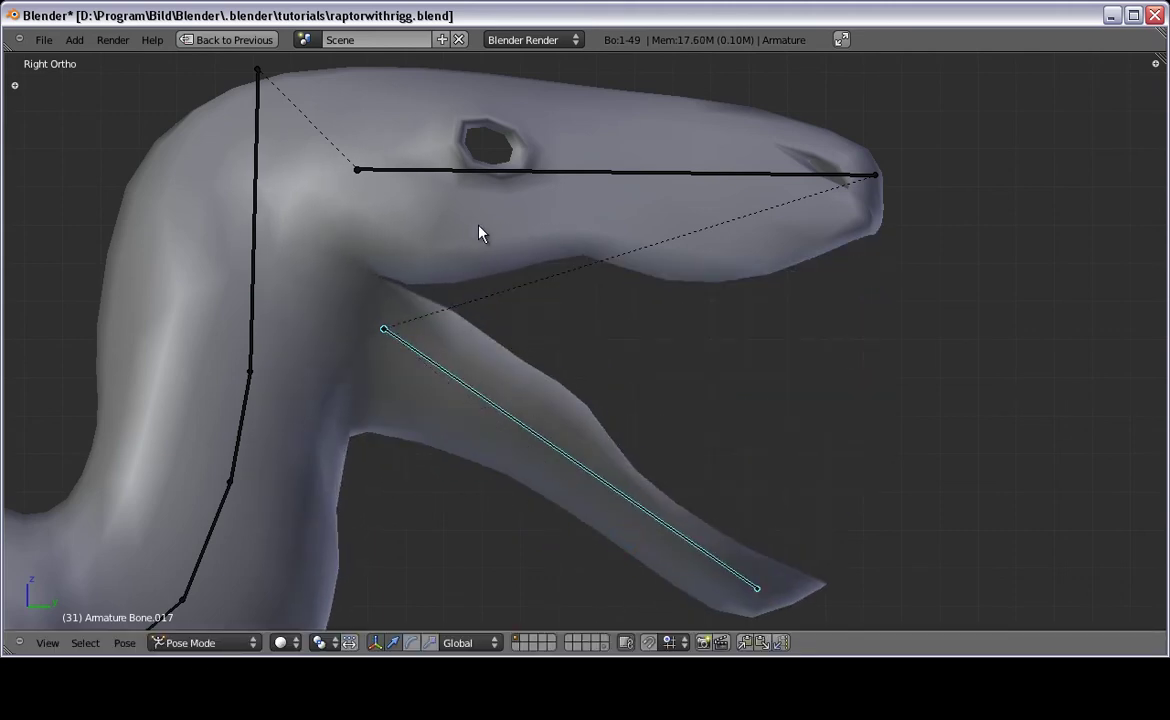
key("r")
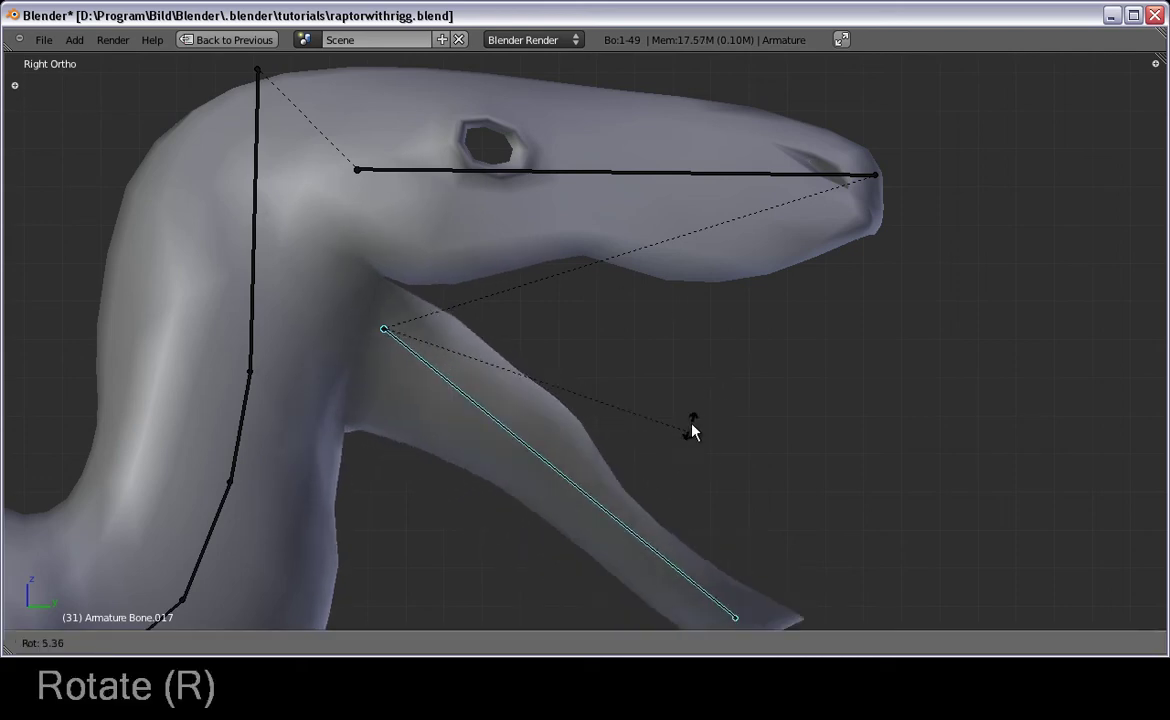
left_click(652, 451)
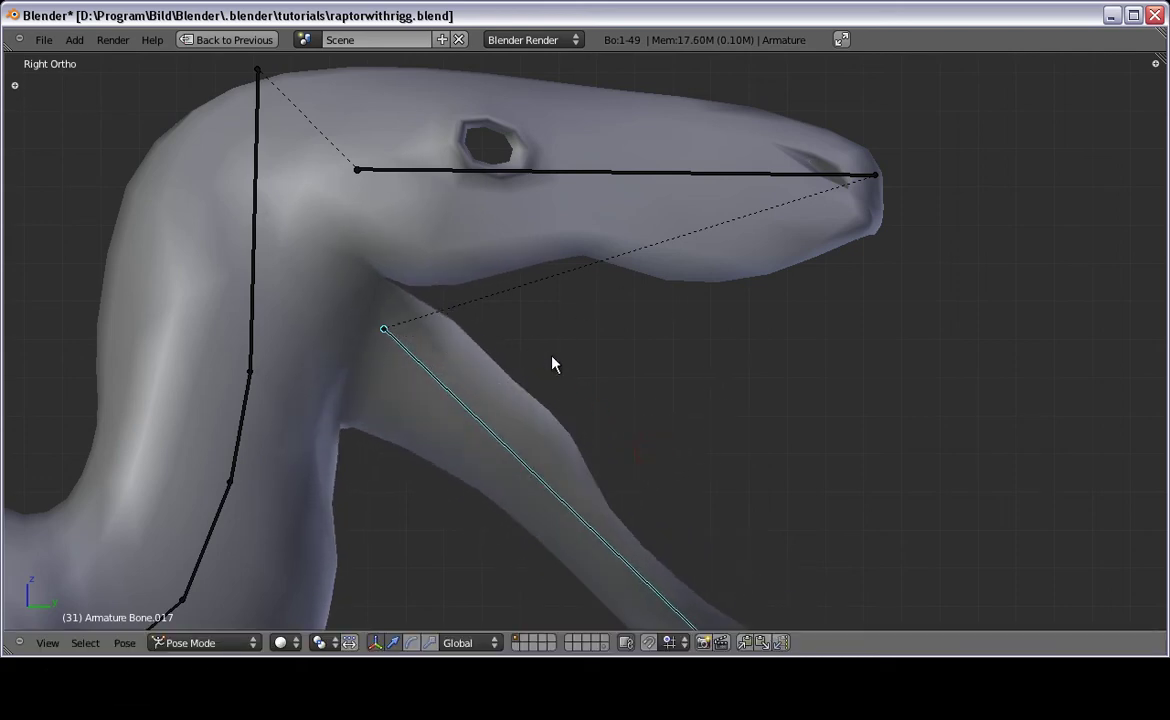
Step: Select the raptor mesh and switch it to Weight Paint mode with the opened mouth corner in close view
middle_click_drag(552, 364, 420, 268)
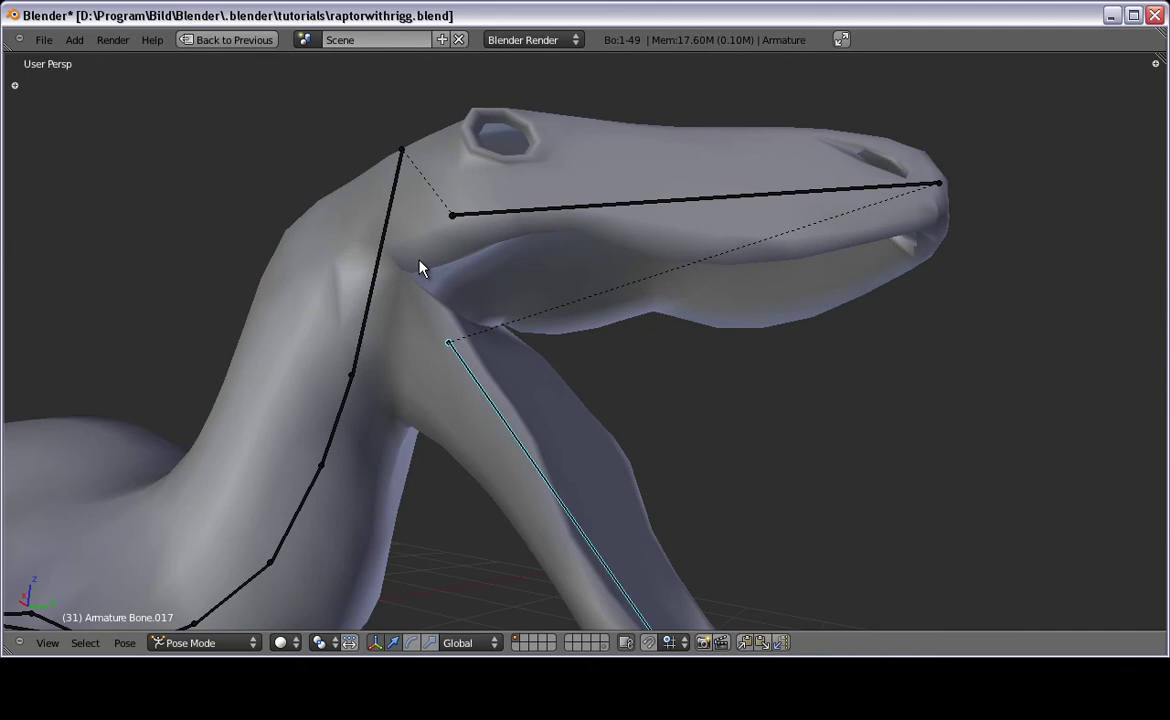
scroll(420, 268, "up", 2)
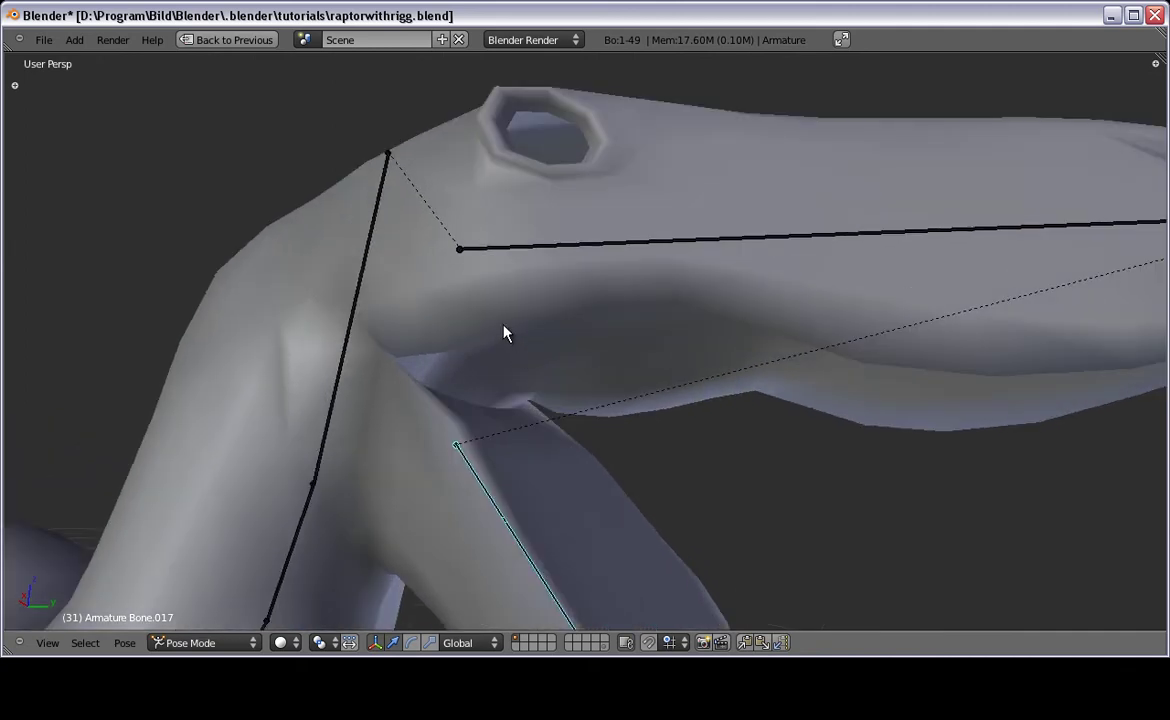
right_click(501, 329)
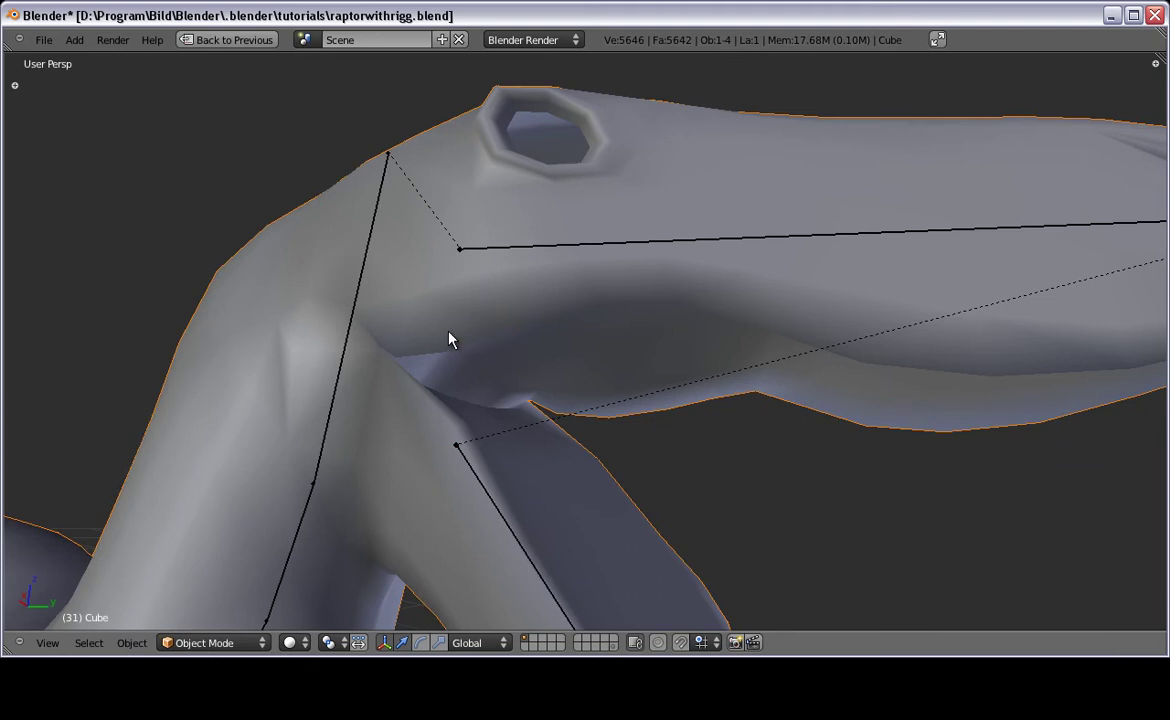
left_click(220, 643)
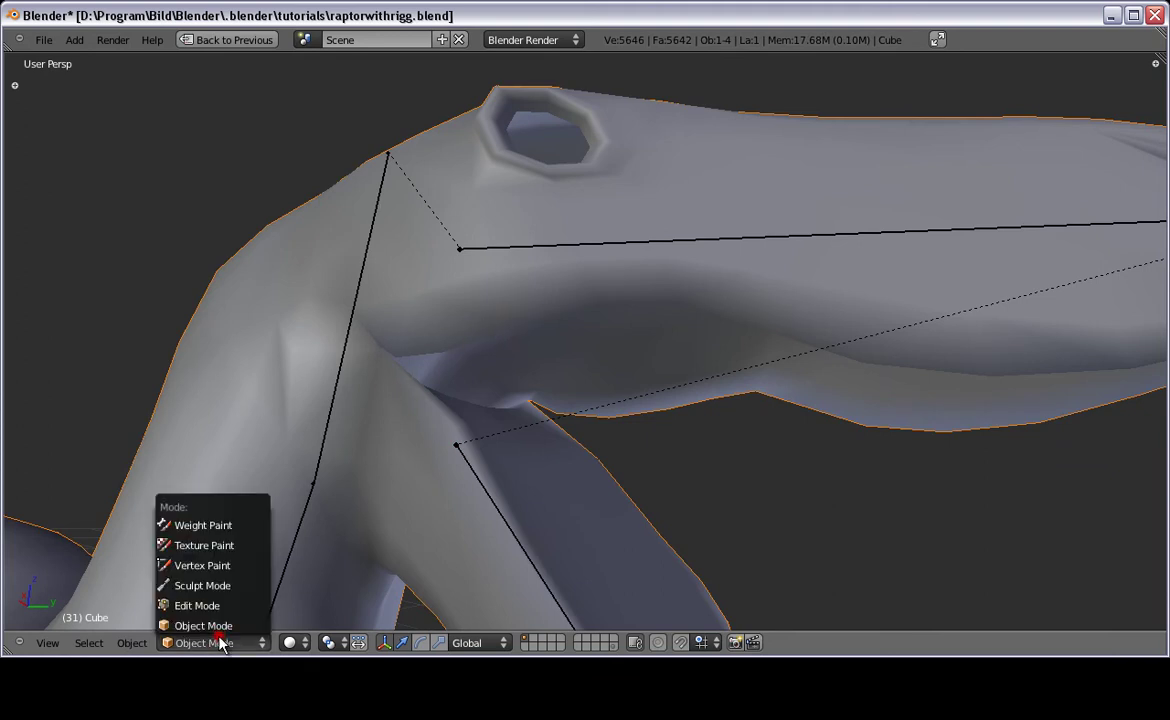
left_click(221, 531)
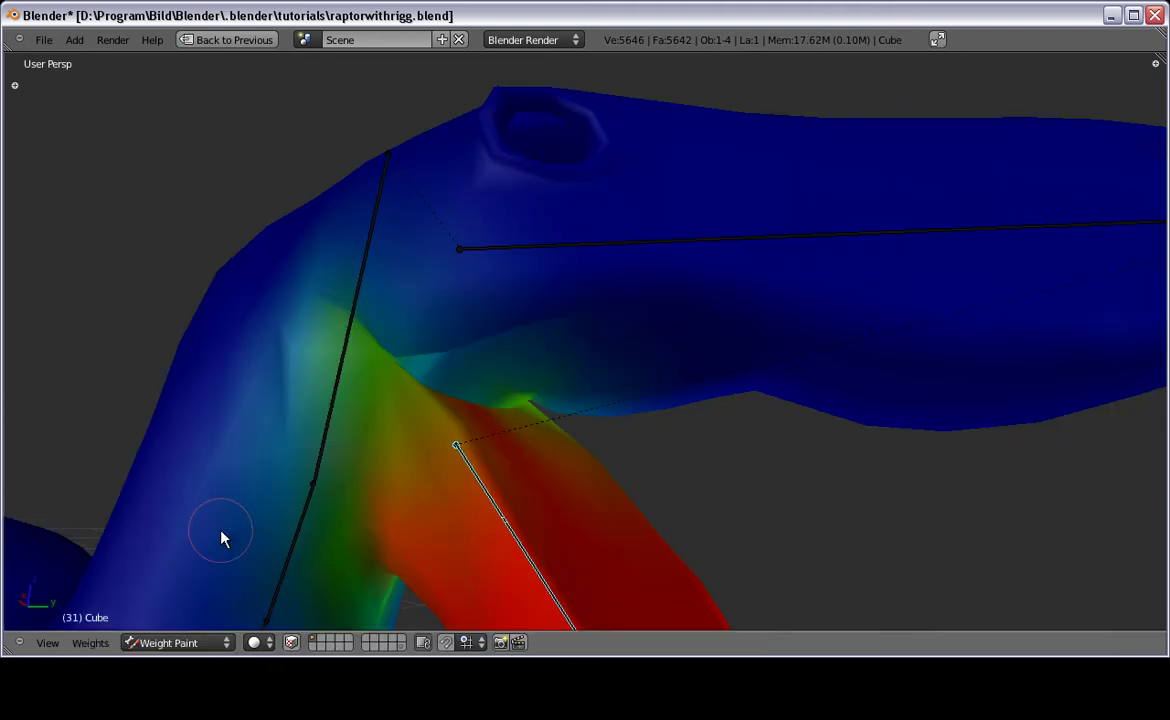
Step: Show the weight paint brush settings and set the brush's blend tool to Subtract
key("t")
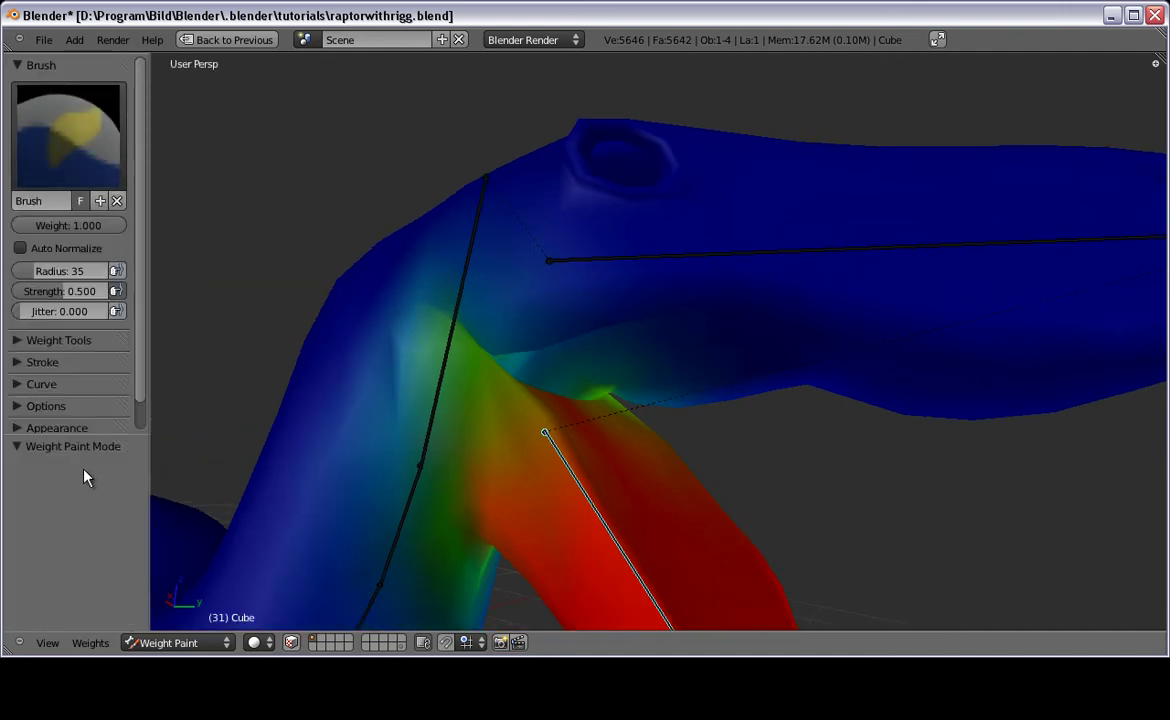
key("t")
key("t")
scroll(16, 400, "down", 1)
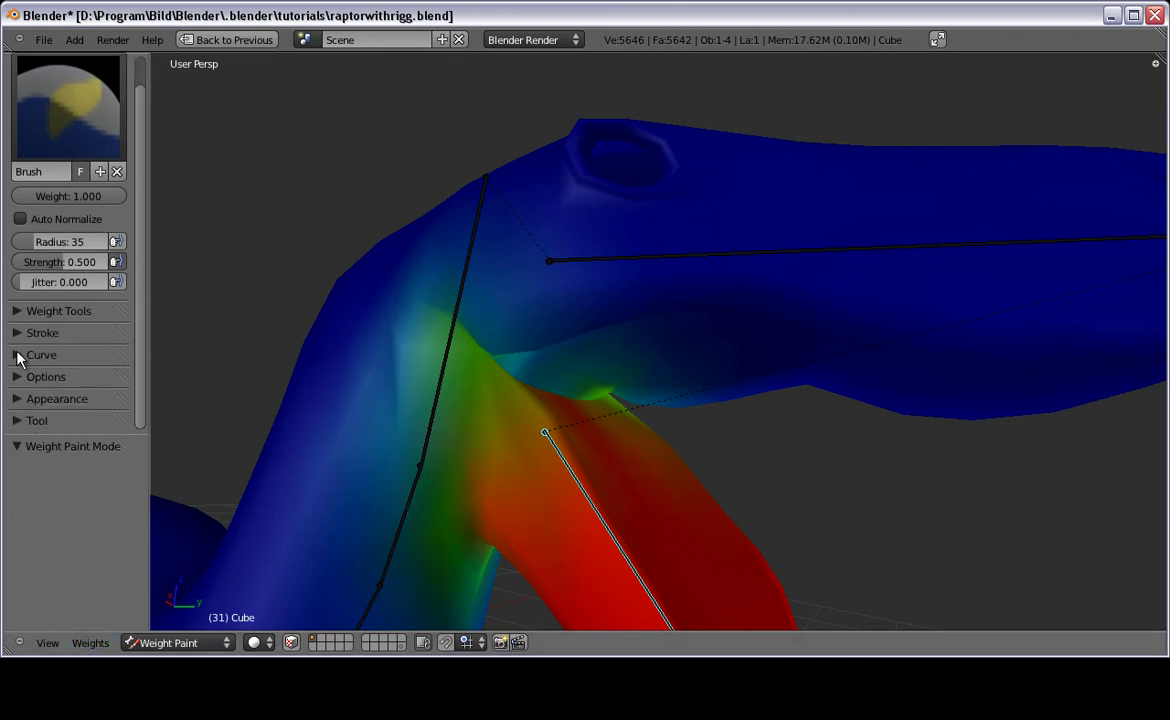
left_click(17, 308)
left_click(17, 308)
left_click_drag(53, 424, 40, 278)
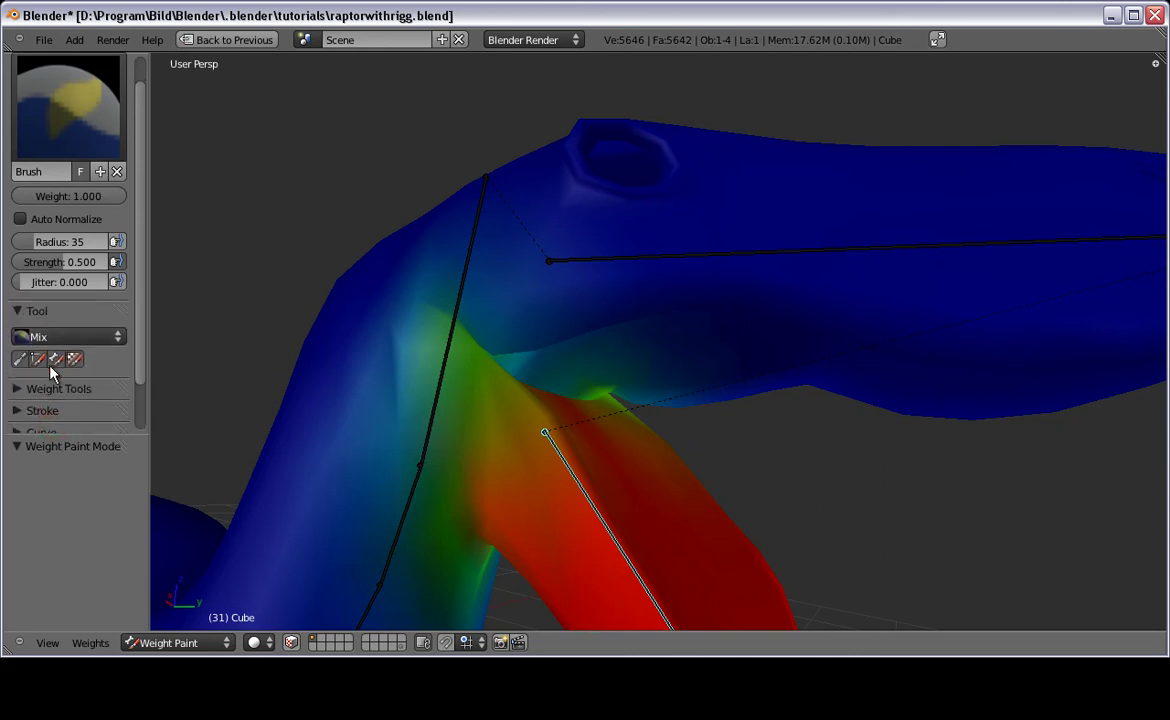
left_click(54, 342)
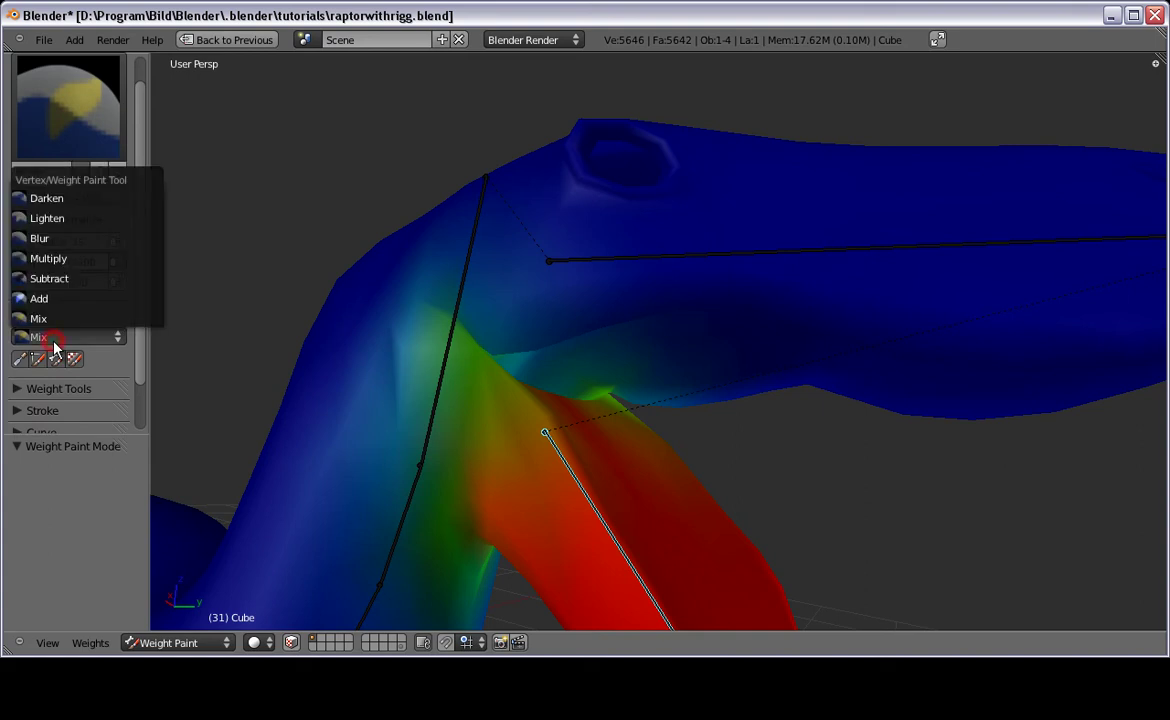
left_click(71, 279)
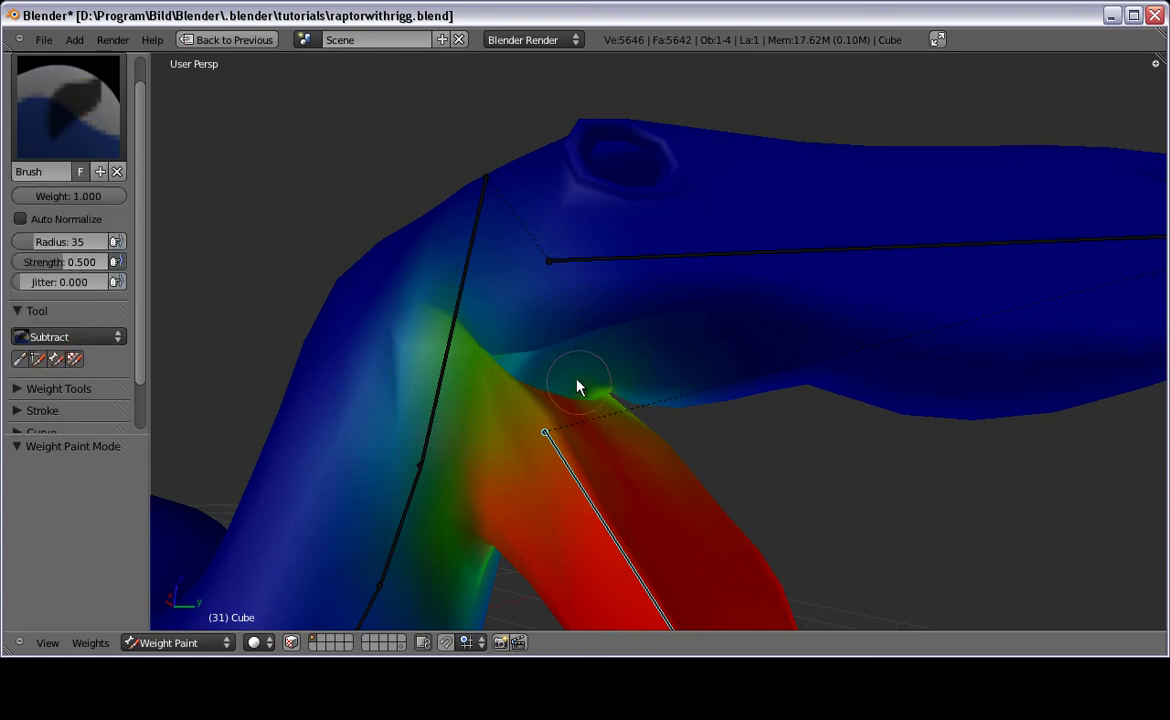
Step: Enable X Mirror and Topology Mirror in the weight paint options, and collapse the options
middle_click_drag(580, 386, 533, 372)
scroll(24, 366, "down", 2)
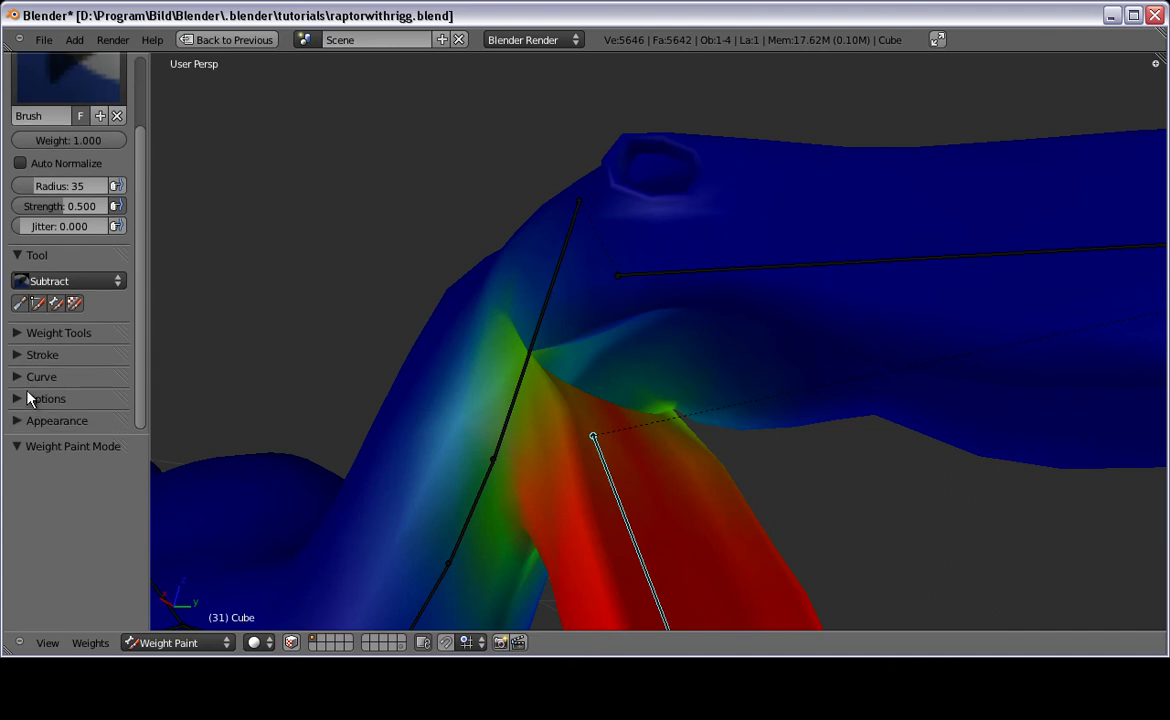
left_click(20, 400)
scroll(20, 410, "down", 3)
scroll(20, 405, "down", 4)
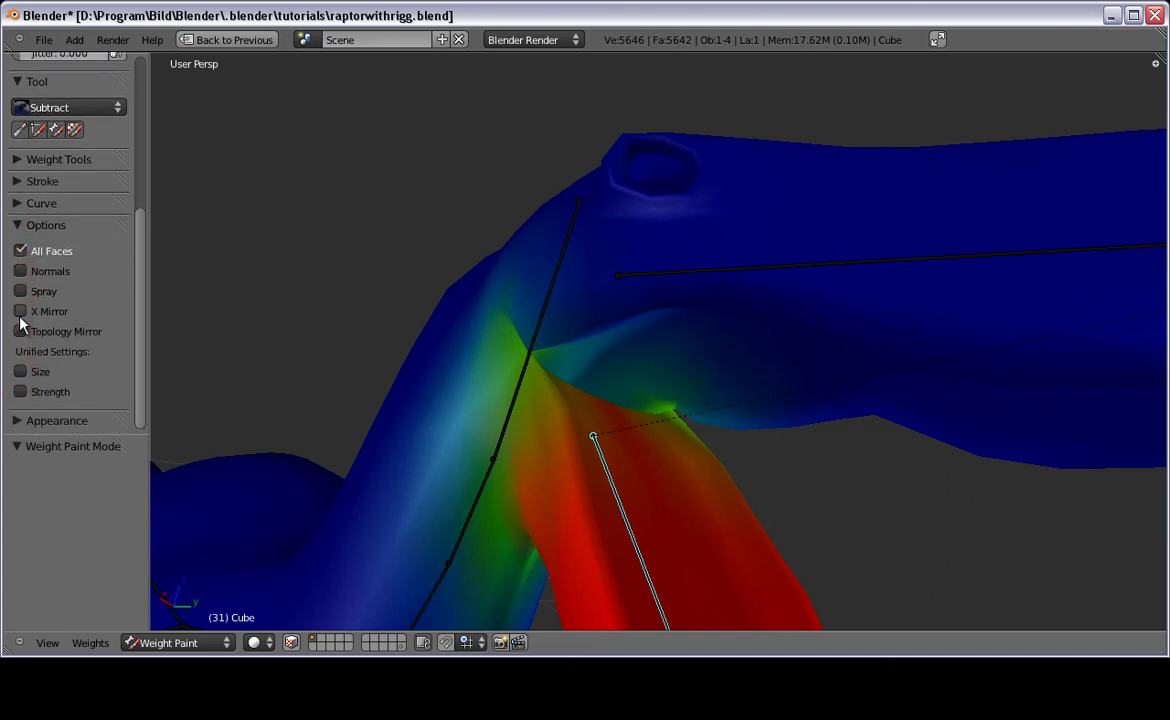
left_click(20, 331)
left_click(20, 311)
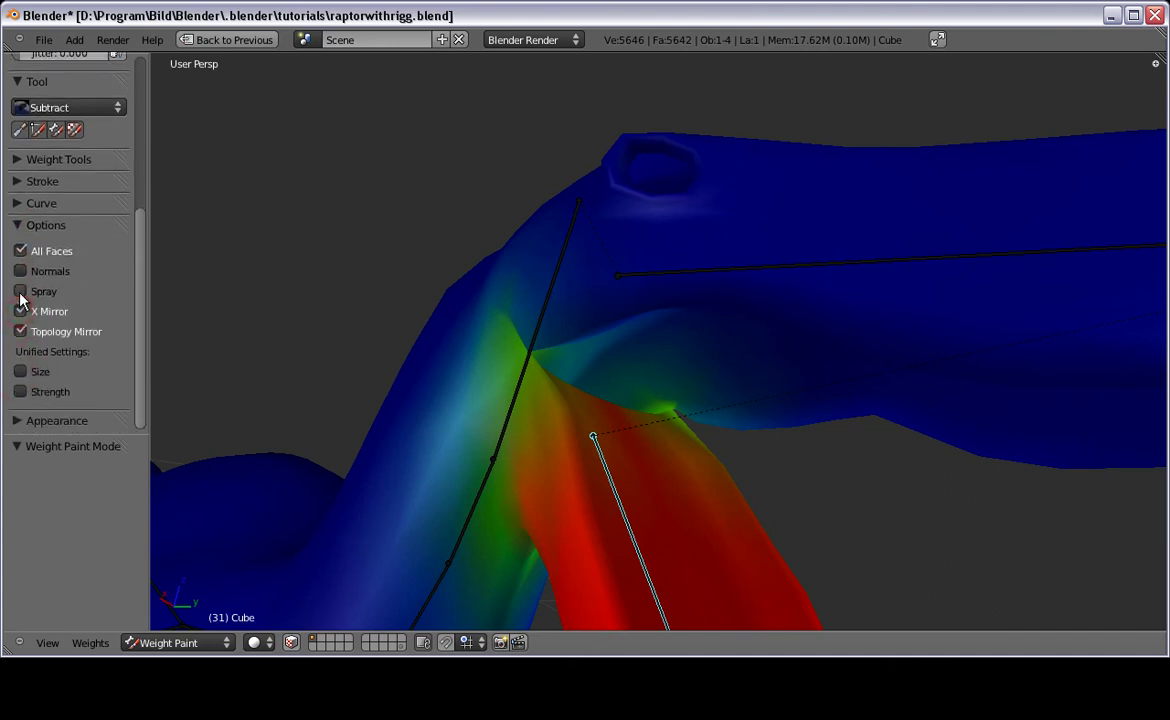
left_click(20, 291)
left_click(20, 228)
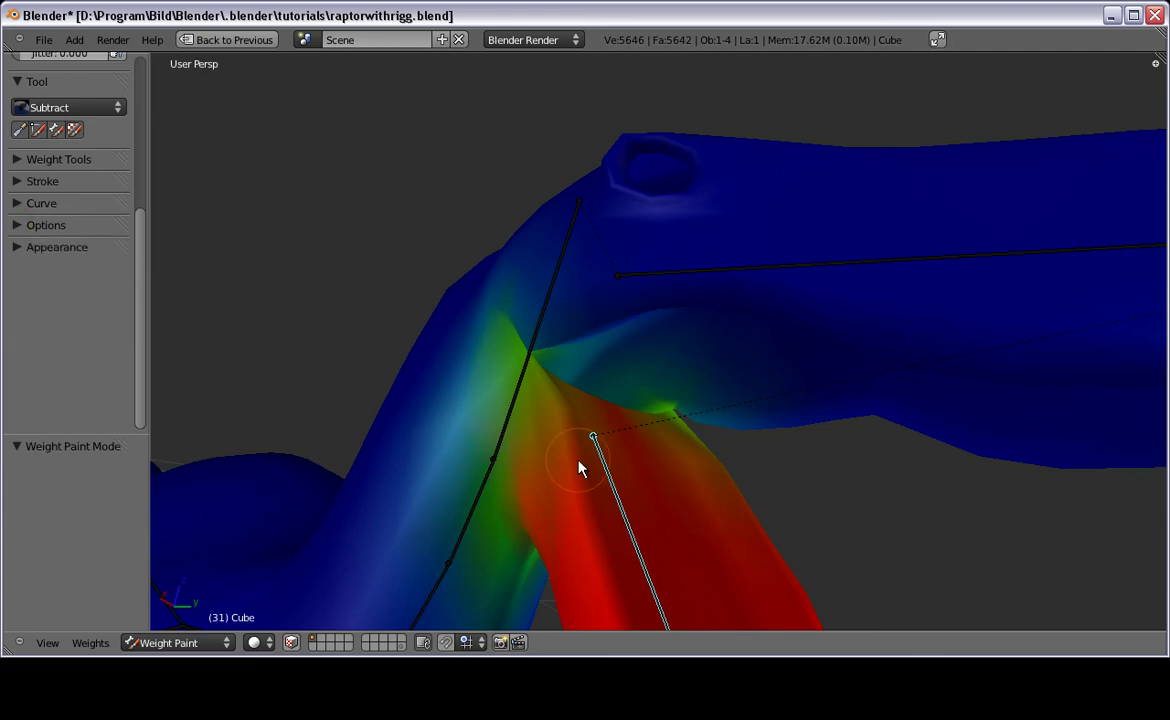
Step: Subtract the jaw bone's weight from the upper mouth corner and the cheek area above it
middle_click_drag(580, 470, 480, 386)
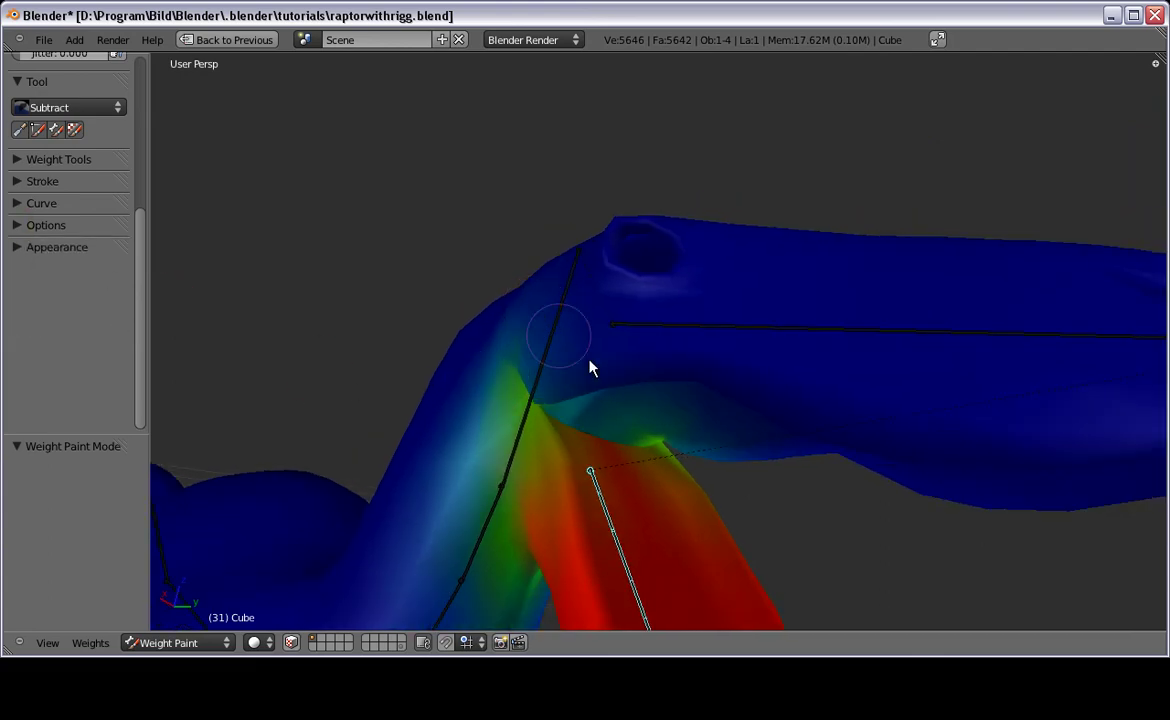
scroll(609, 392, "up", 4)
middle_click_drag(593, 410, 603, 365)
left_click_drag(572, 362, 540, 393)
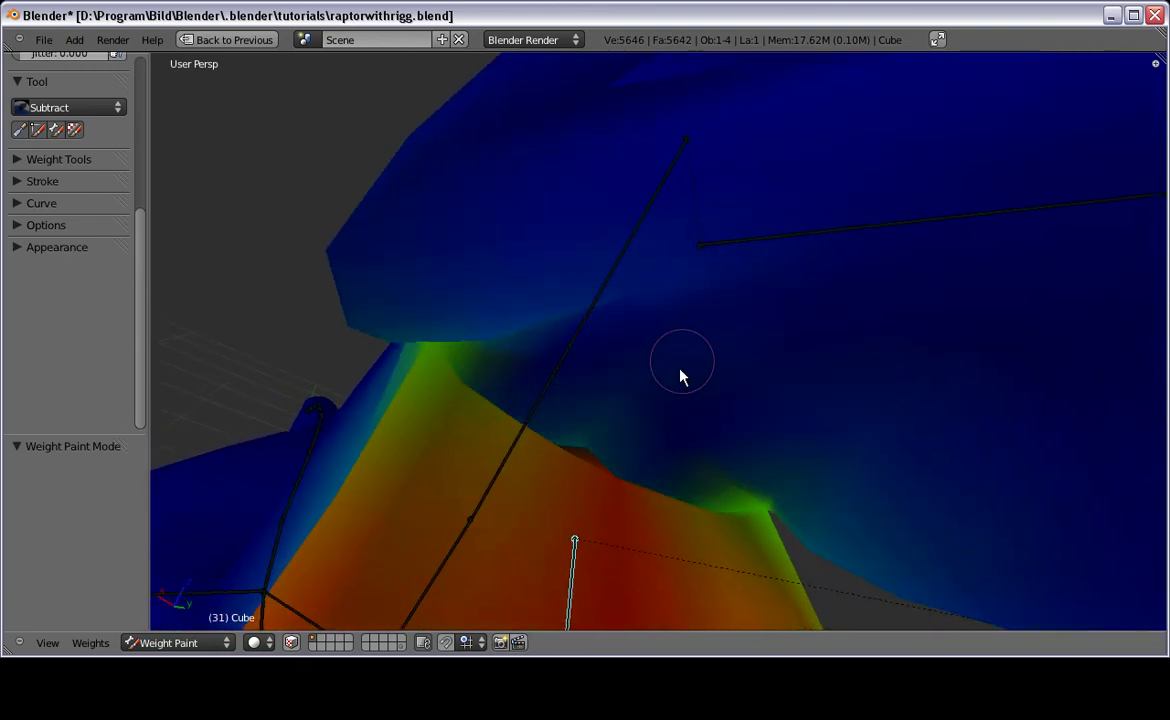
left_click_drag(593, 425, 593, 436)
left_click(752, 468)
mouse_move(612, 440)
middle_mouse_down()
mouse_move(494, 311)
mouse_move(441, 287)
mouse_move(958, 298)
mouse_move(627, 282)
middle_mouse_up()
left_click_drag(624, 281, 502, 323)
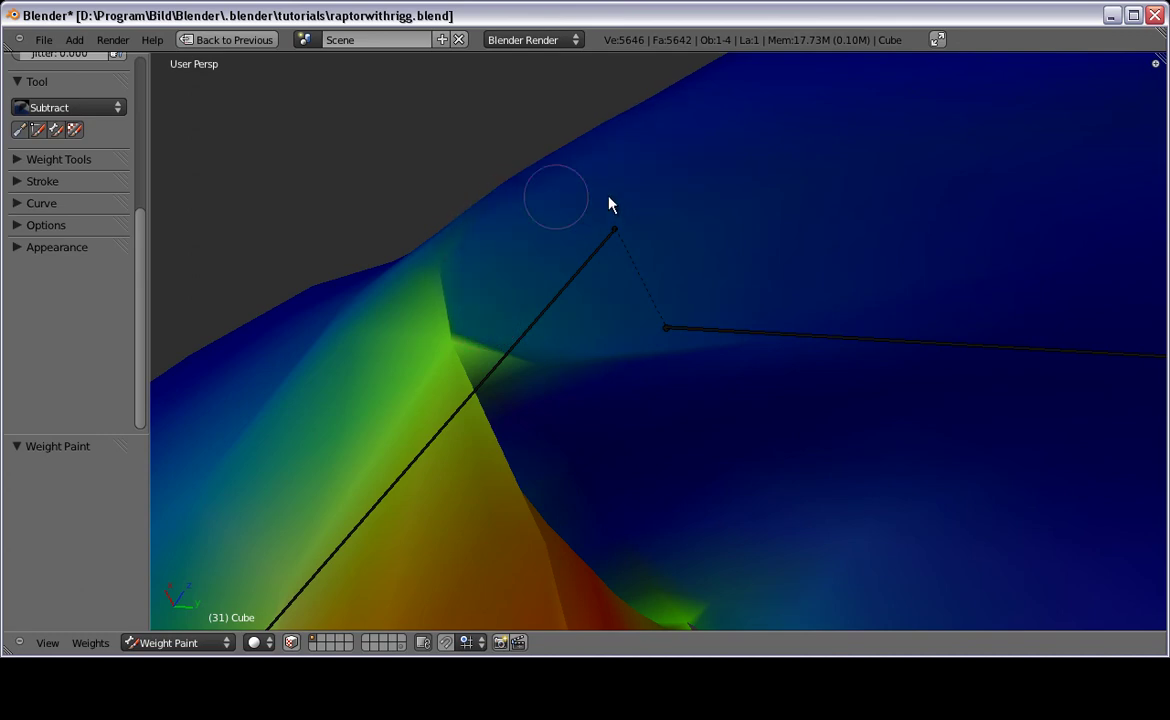
Step: Show the mesh wireframe and subtract more jaw bone weight from the cheek vertices just above the mouth corner
key("z")
left_click_drag(533, 284, 475, 334)
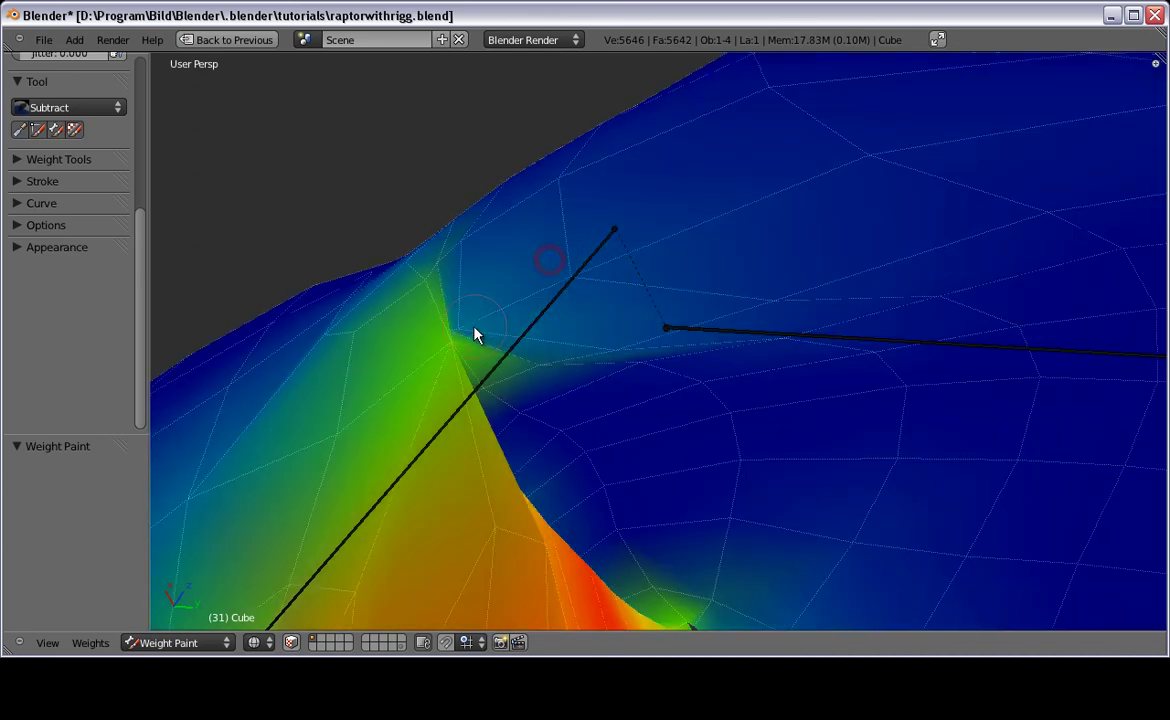
mouse_move(496, 287)
middle_mouse_down()
mouse_move(509, 321)
mouse_move(880, 219)
mouse_move(1120, 362)
middle_mouse_up()
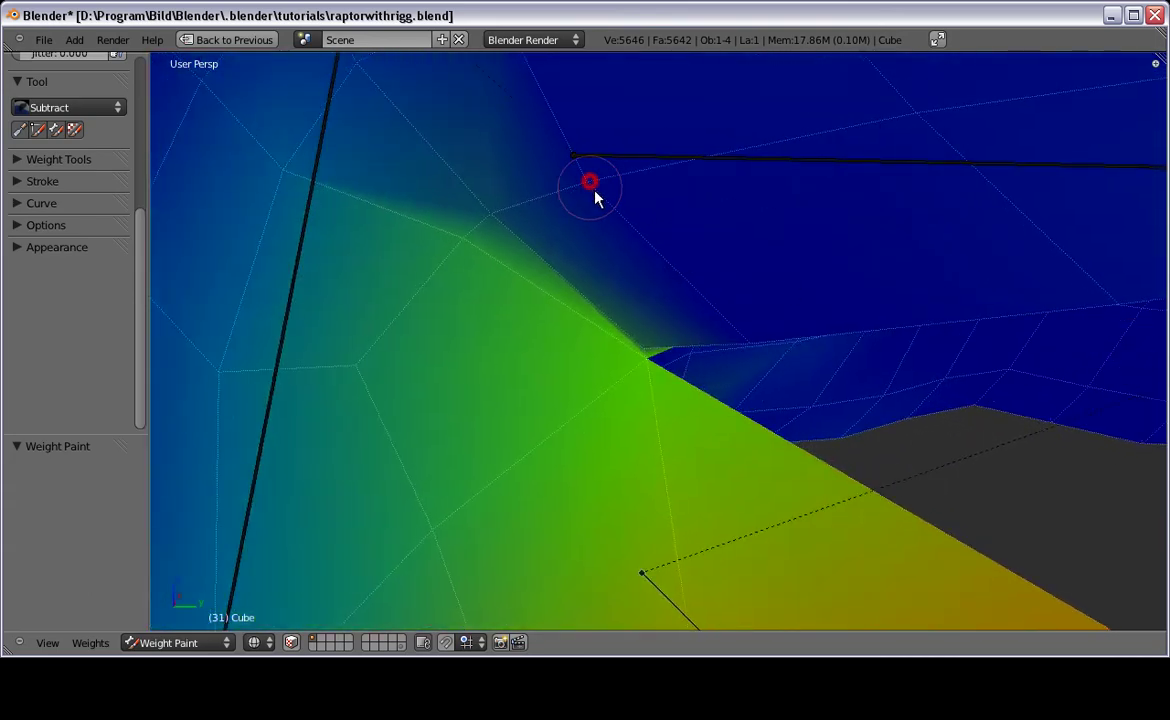
mouse_move(594, 198)
middle_mouse_down()
mouse_move(710, 368)
mouse_move(640, 334)
mouse_move(386, 97)
middle_mouse_up()
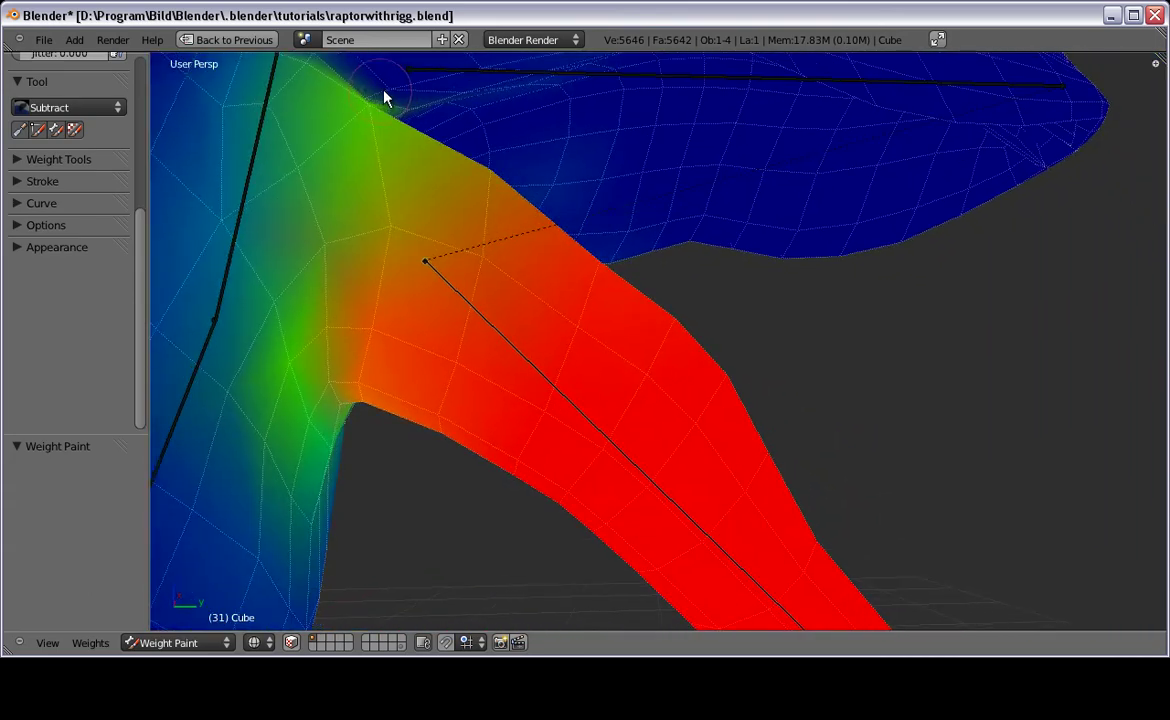
scroll(553, 277, "down", 5)
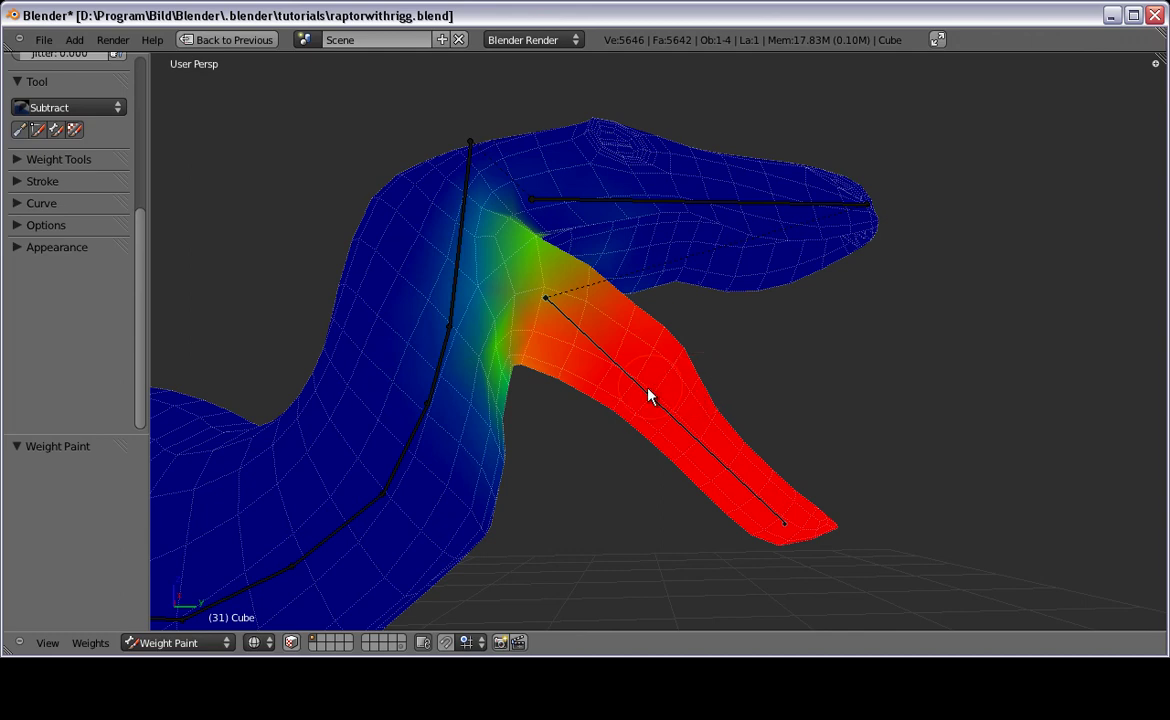
Step: Test the mouth corner's deformation by rotating the lower jaw bone toward closed, cancelling the rotation after each check
key("r")
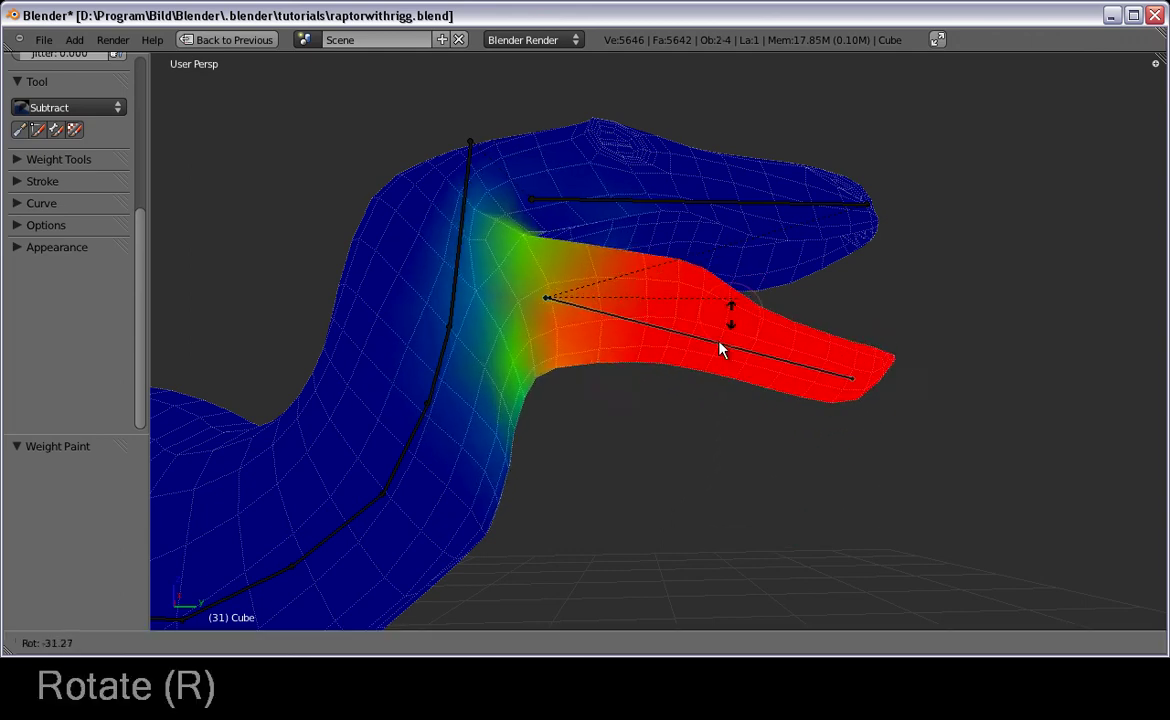
right_click(721, 296)
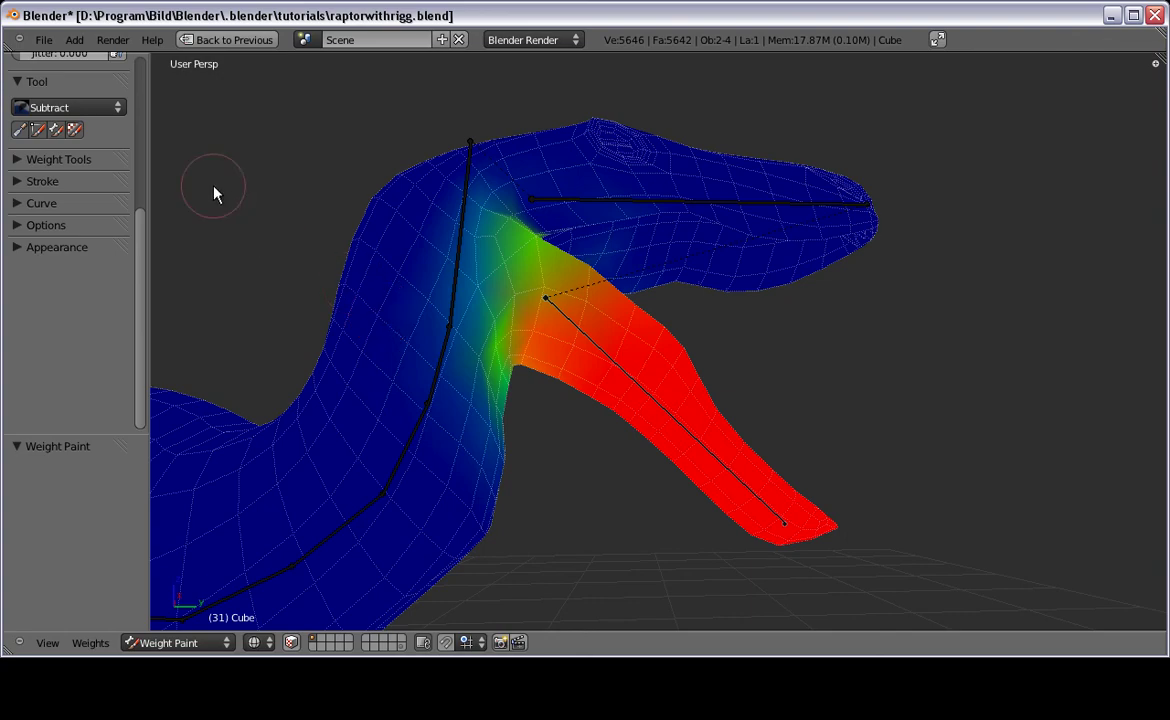
scroll(334, 269, "up", 4)
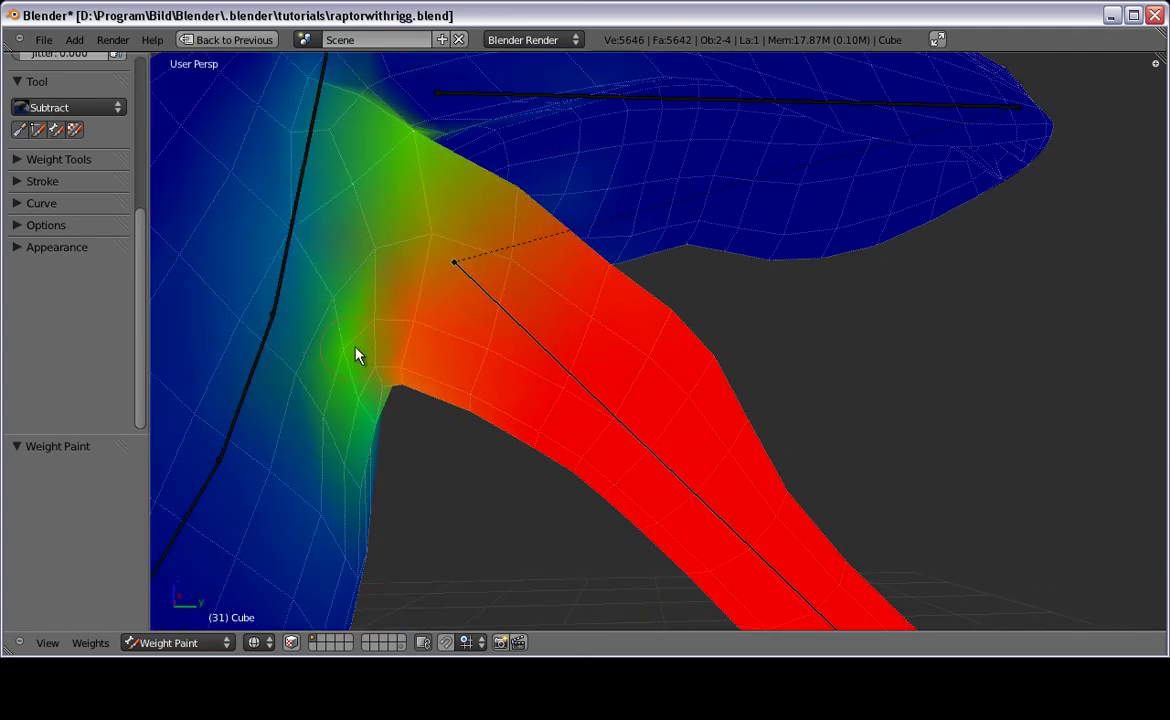
scroll(429, 279, "down", 3)
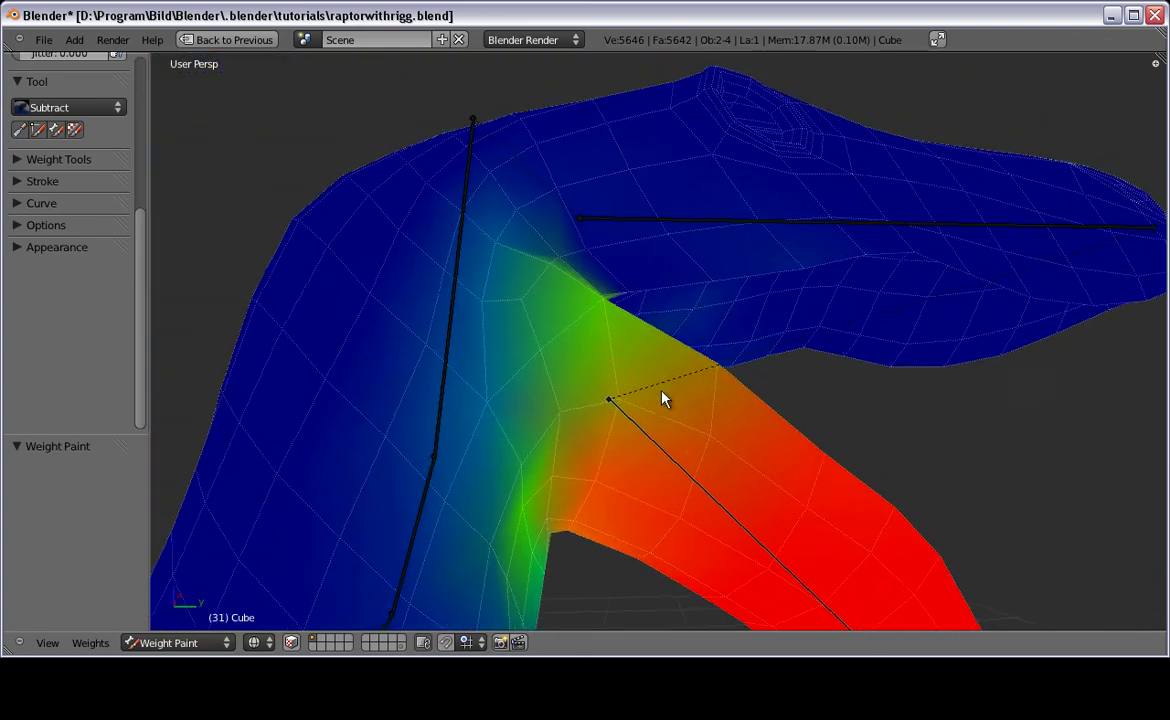
middle_click_drag(662, 400, 632, 449)
key("r")
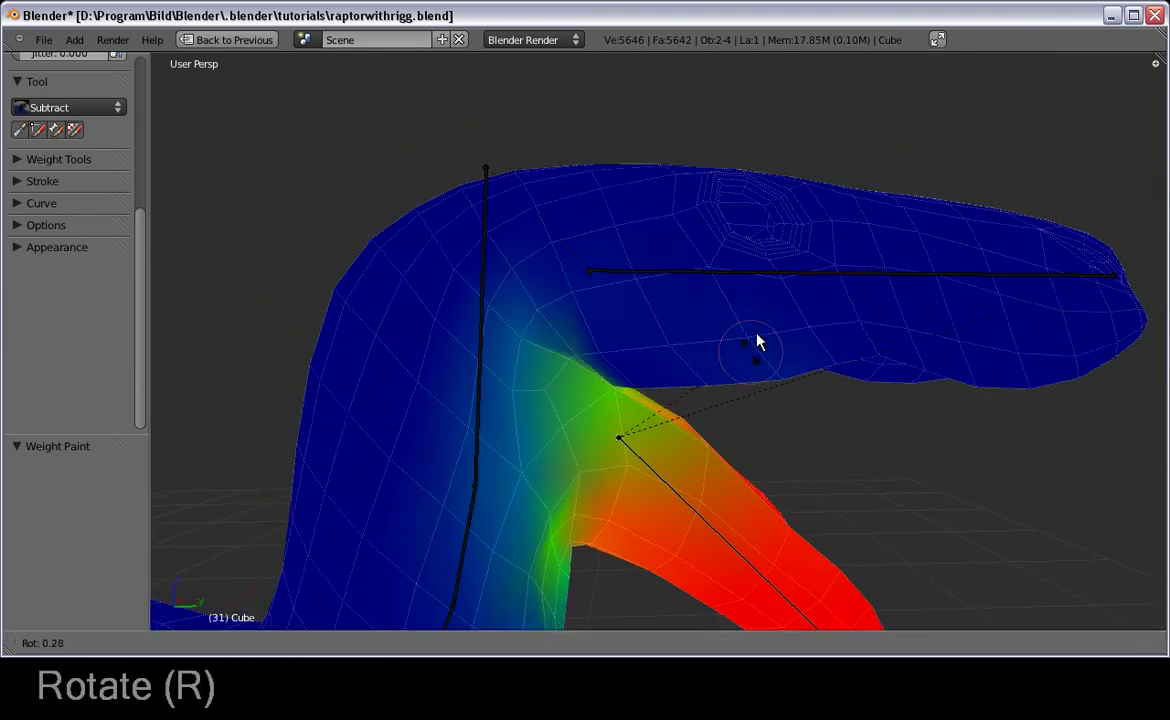
key("Escape")
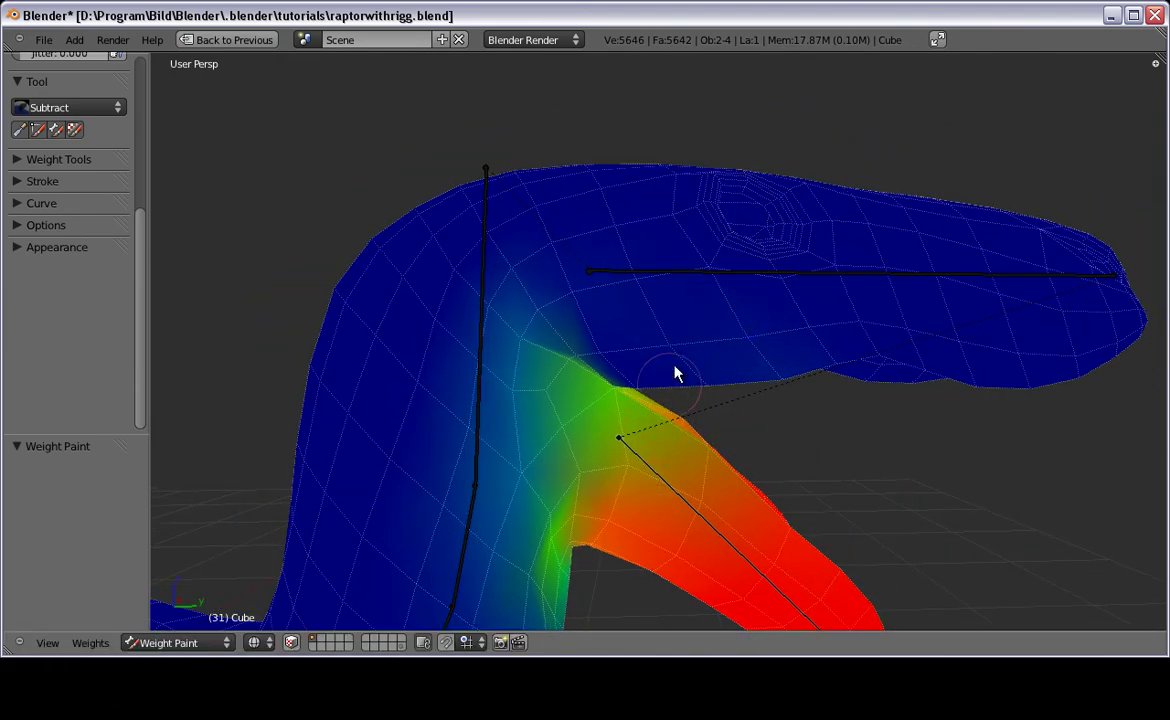
Step: Check the weights of the head and upper neck bones, and rotate the lower jaw bone partway closed
right_click(672, 272)
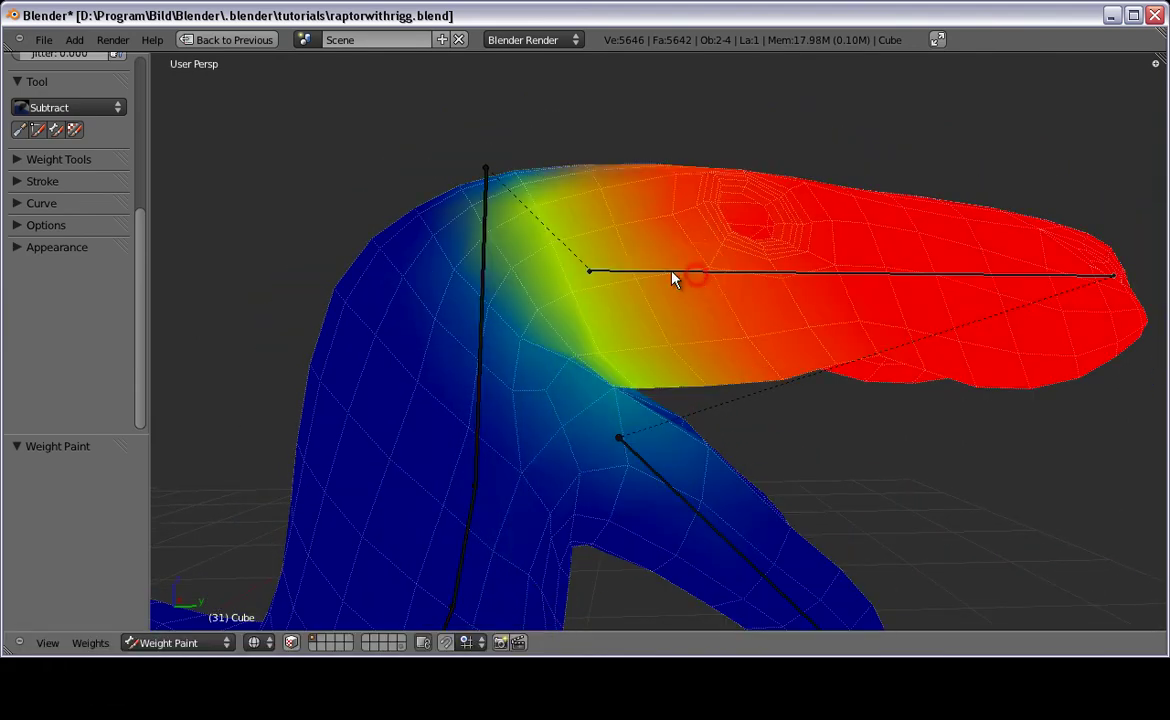
right_click(485, 259)
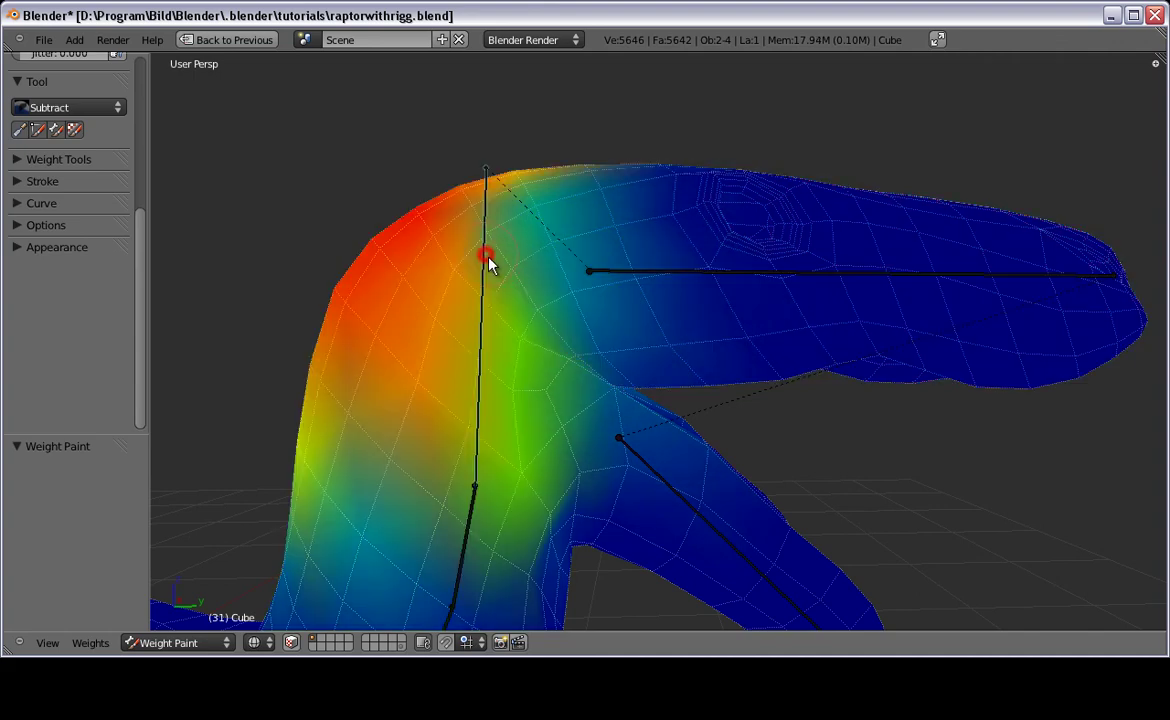
right_click(648, 467)
key("r")
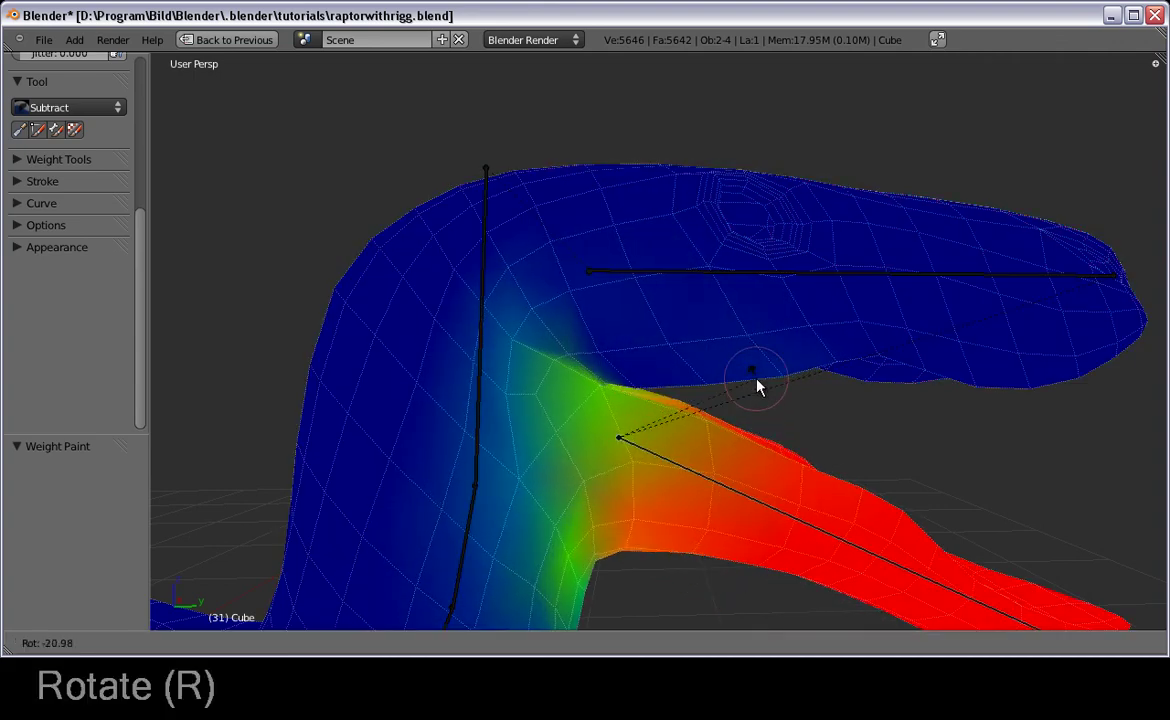
left_click(757, 386)
key("r")
left_click(652, 364)
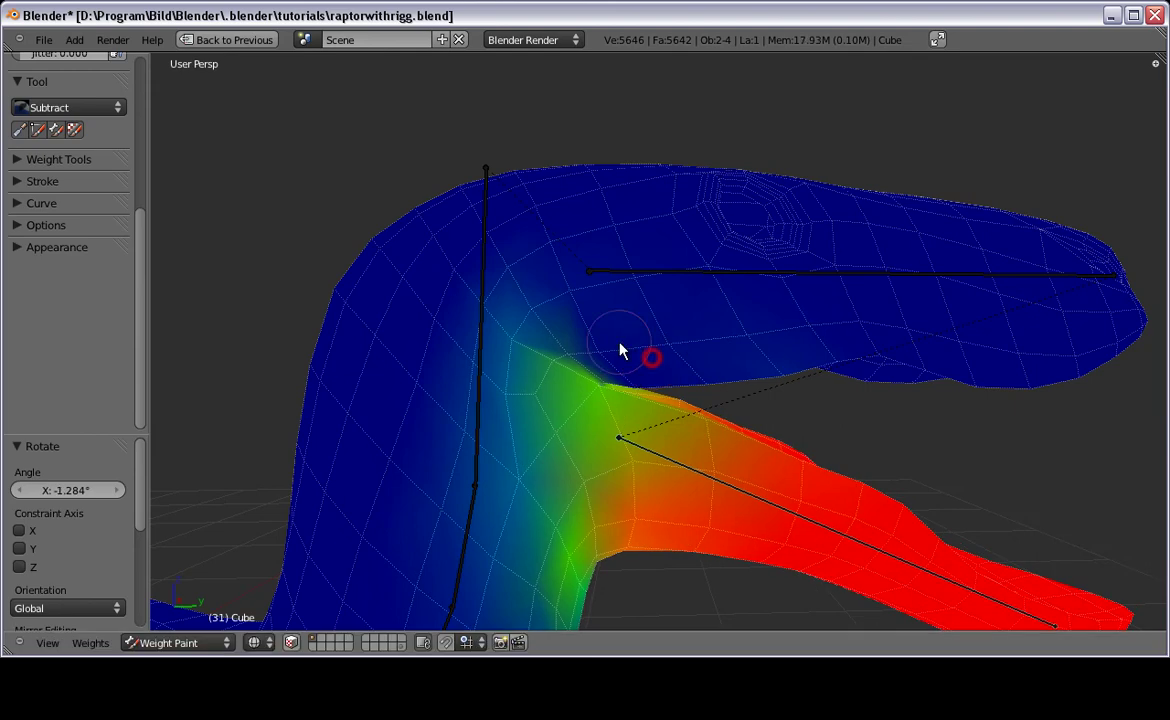
Step: Subtract jaw bone weight from the neck behind the jaw, and at brush strength 0.422 from around the mouth corner
mouse_move(620, 347)
left_mouse_down()
mouse_move(517, 332)
mouse_move(496, 408)
mouse_move(530, 514)
mouse_move(559, 489)
mouse_move(533, 407)
left_mouse_up()
scroll(486, 373, "down", 4, "shift")
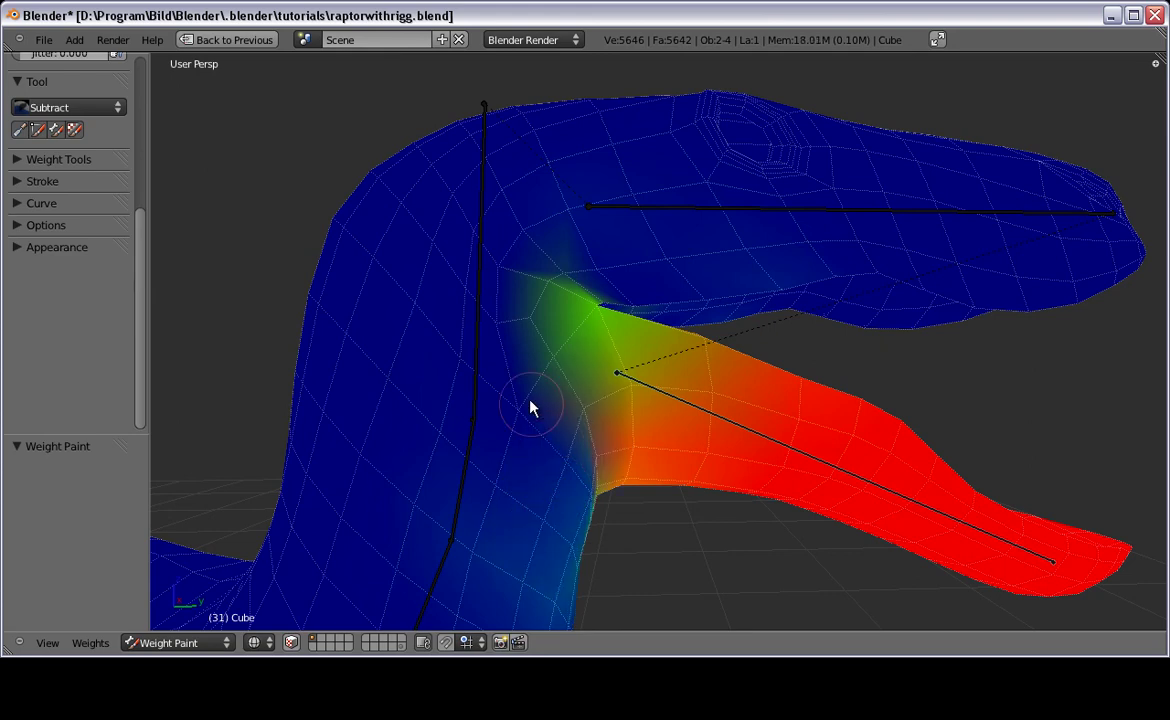
scroll(61, 141, "up", 3)
scroll(57, 168, "up", 3)
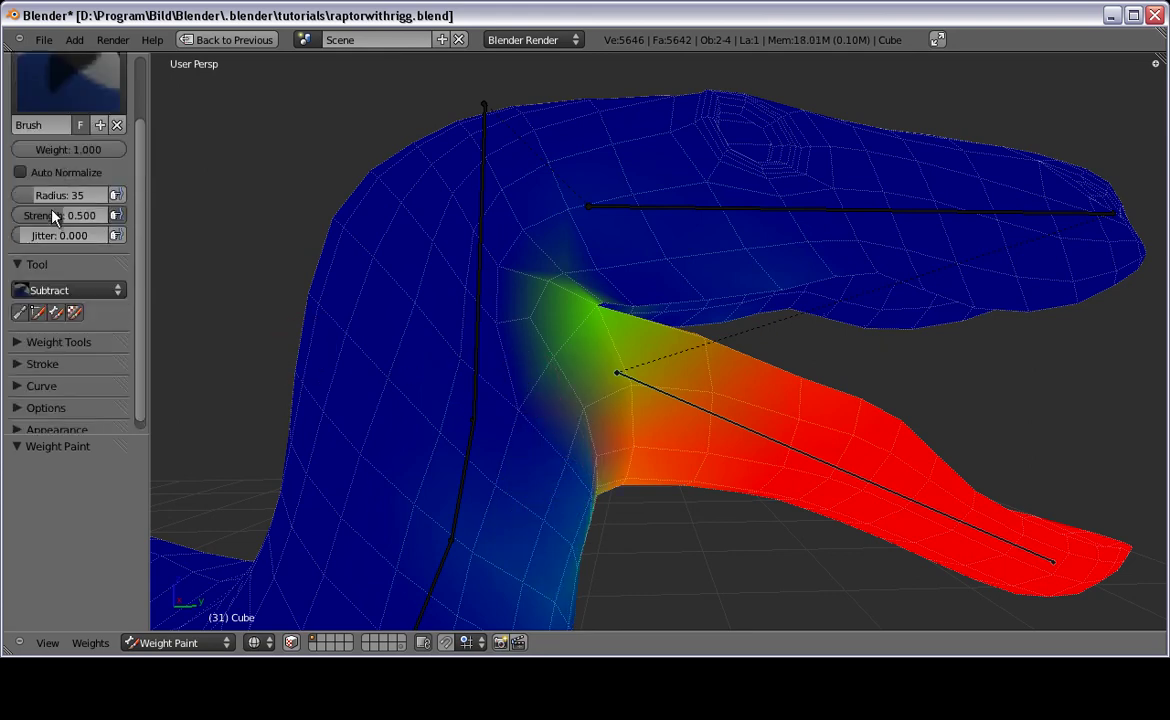
left_click_drag(47, 216, 45, 218)
left_click_drag(588, 308, 547, 390)
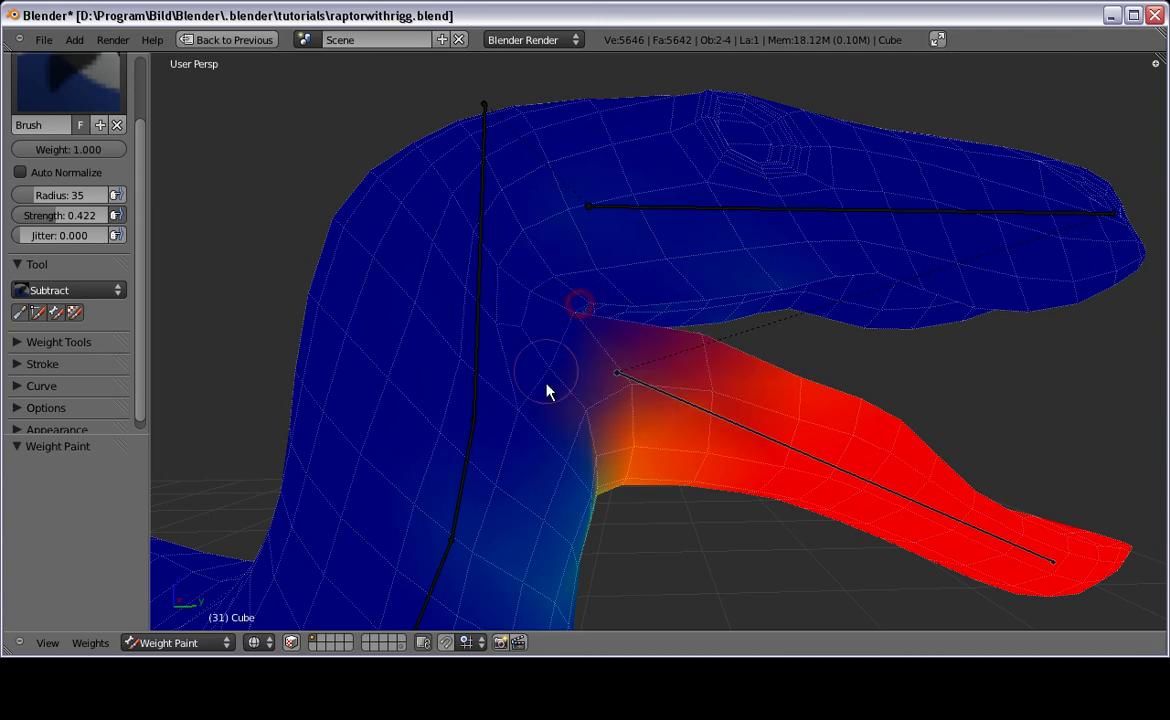
Step: Test the repainted mouth corner by rotating the lower jaw bone closed and open, leaving it wide open
key("r")
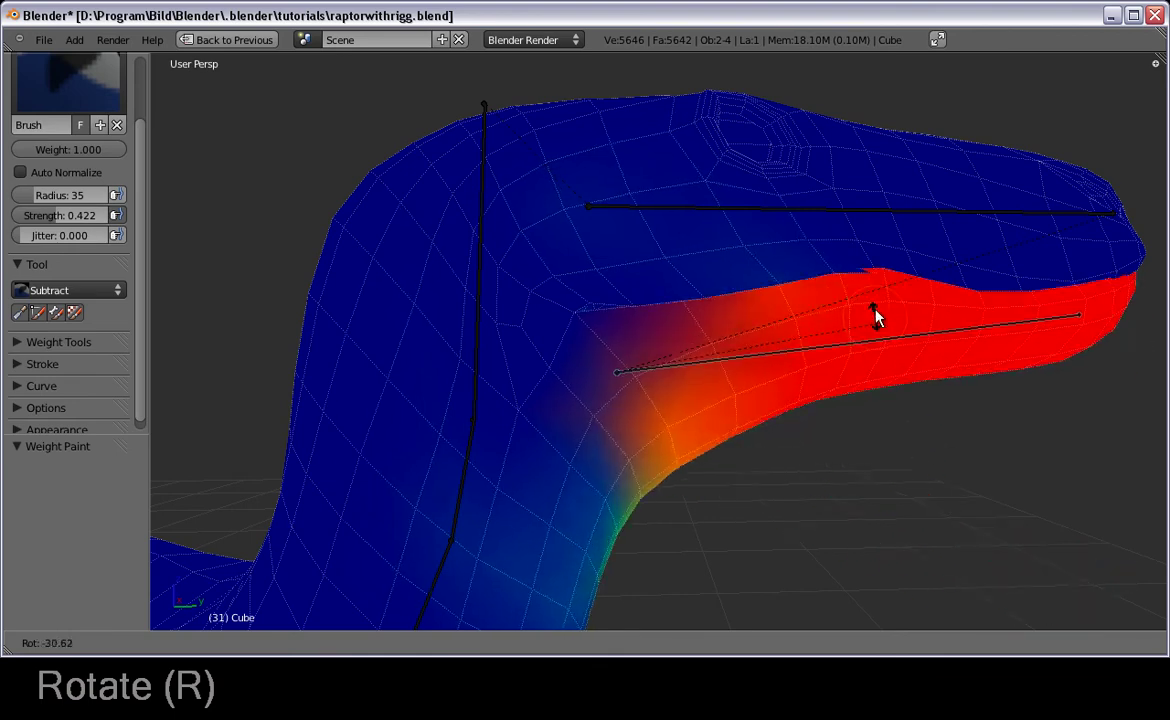
right_click(565, 232)
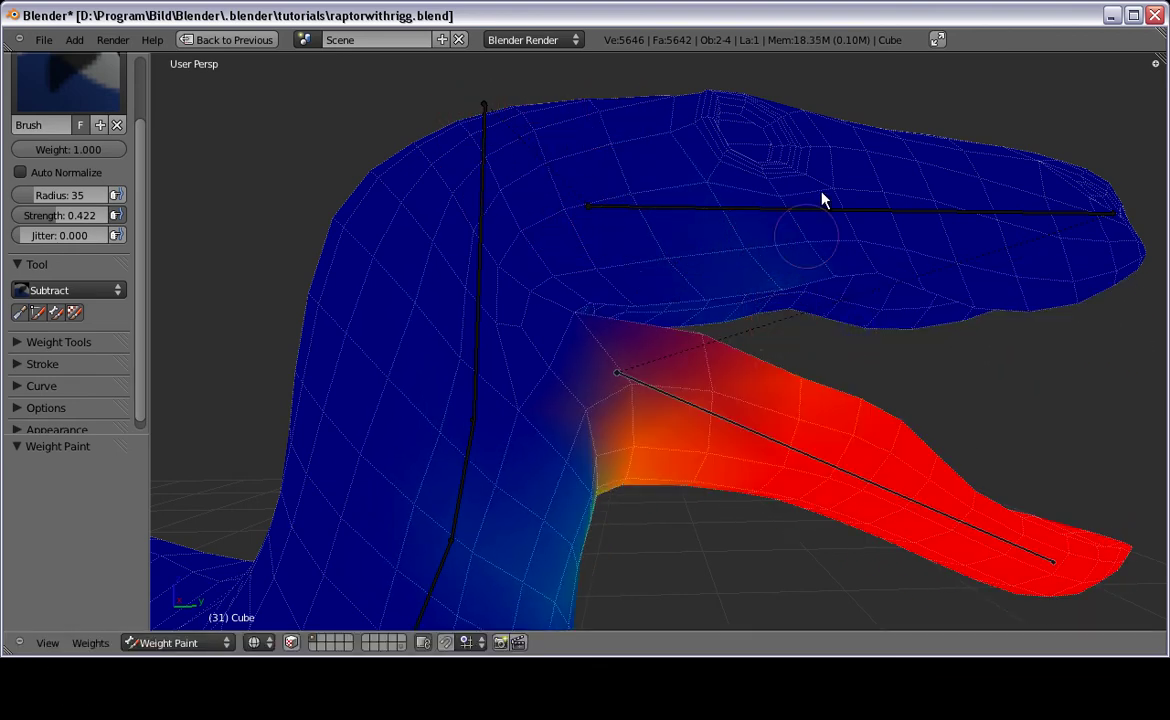
key("r")
right_click(750, 275)
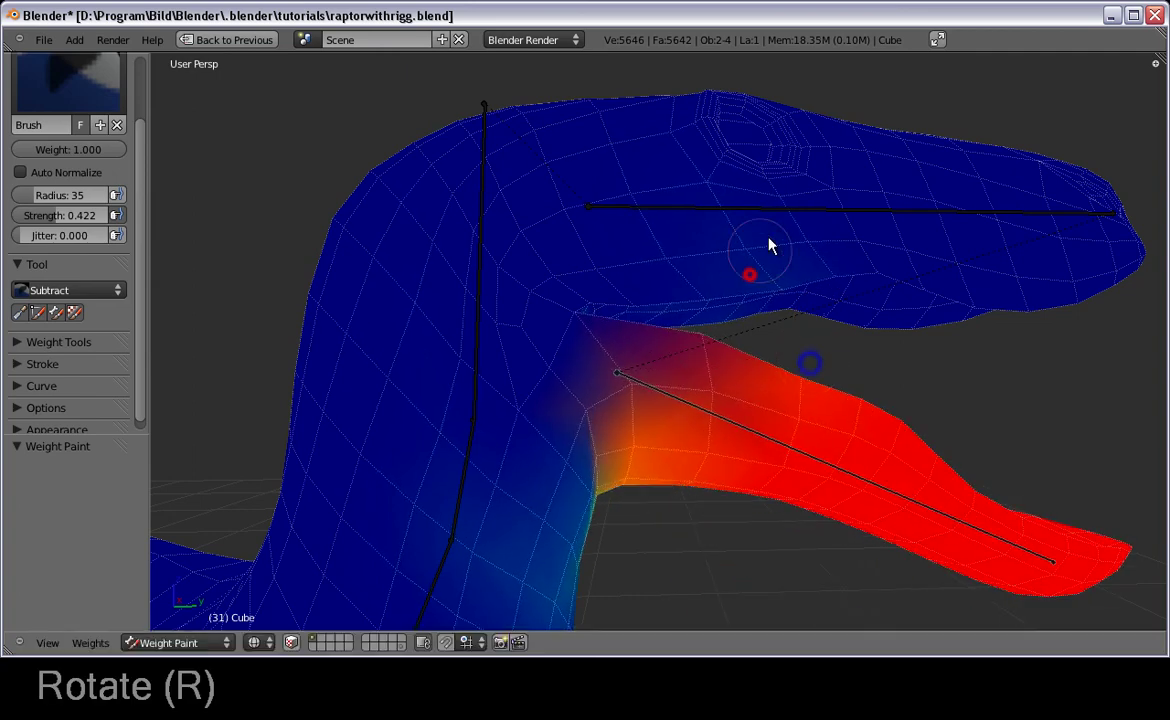
key("r")
left_click(615, 485)
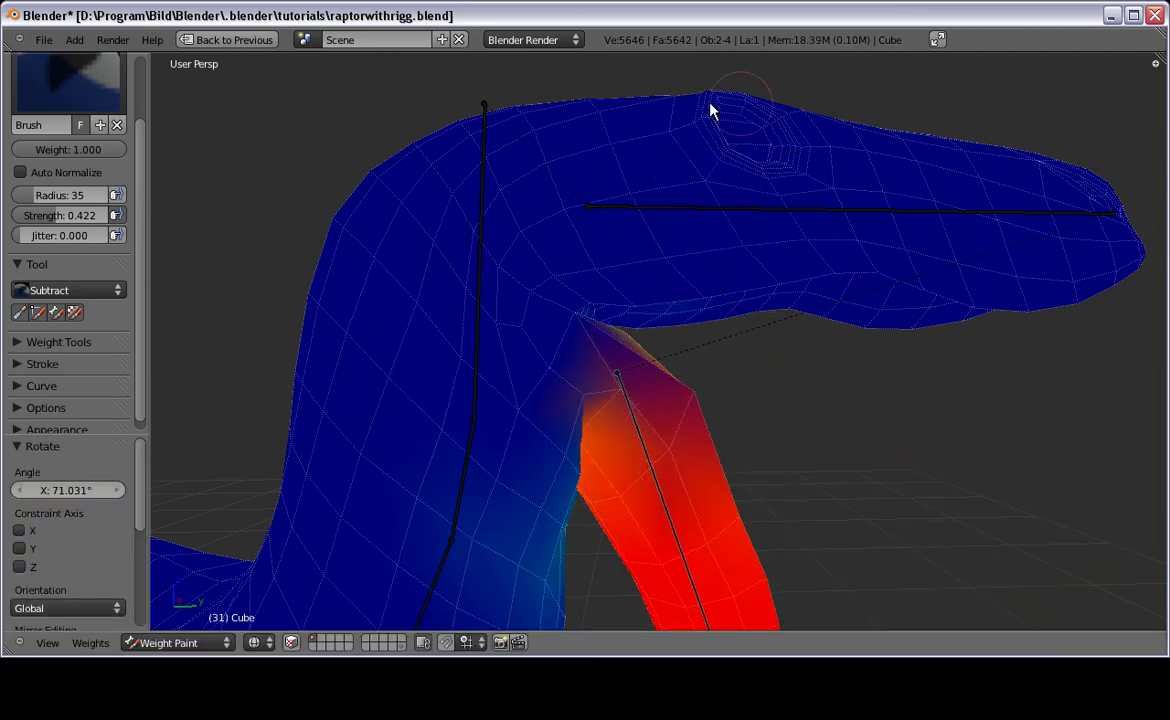
Step: Swing the lower jaw bone through its full range to check the throat and mouth, and clear its rotation
mouse_move(713, 115)
middle_mouse_down()
mouse_move(658, 332)
mouse_move(695, 308)
mouse_move(695, 330)
mouse_move(648, 292)
mouse_move(616, 303)
mouse_move(616, 204)
mouse_move(634, 188)
mouse_move(648, 205)
middle_mouse_up()
scroll(630, 296, "up", 2)
key("r")
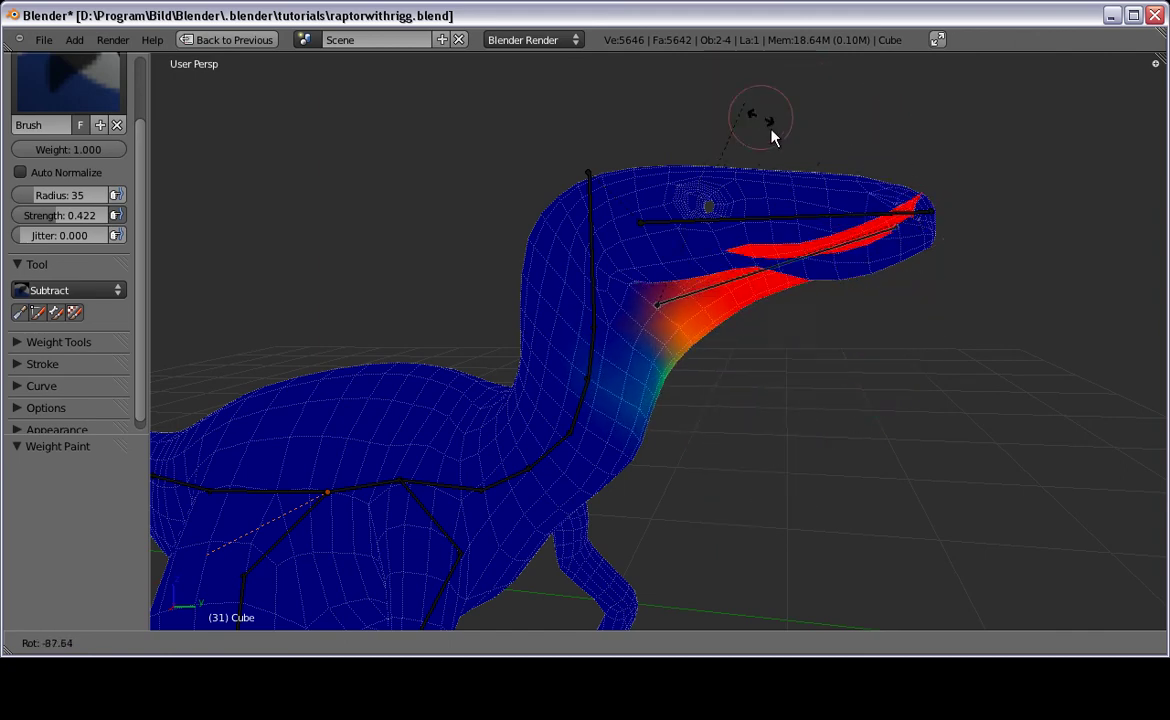
left_click(765, 240)
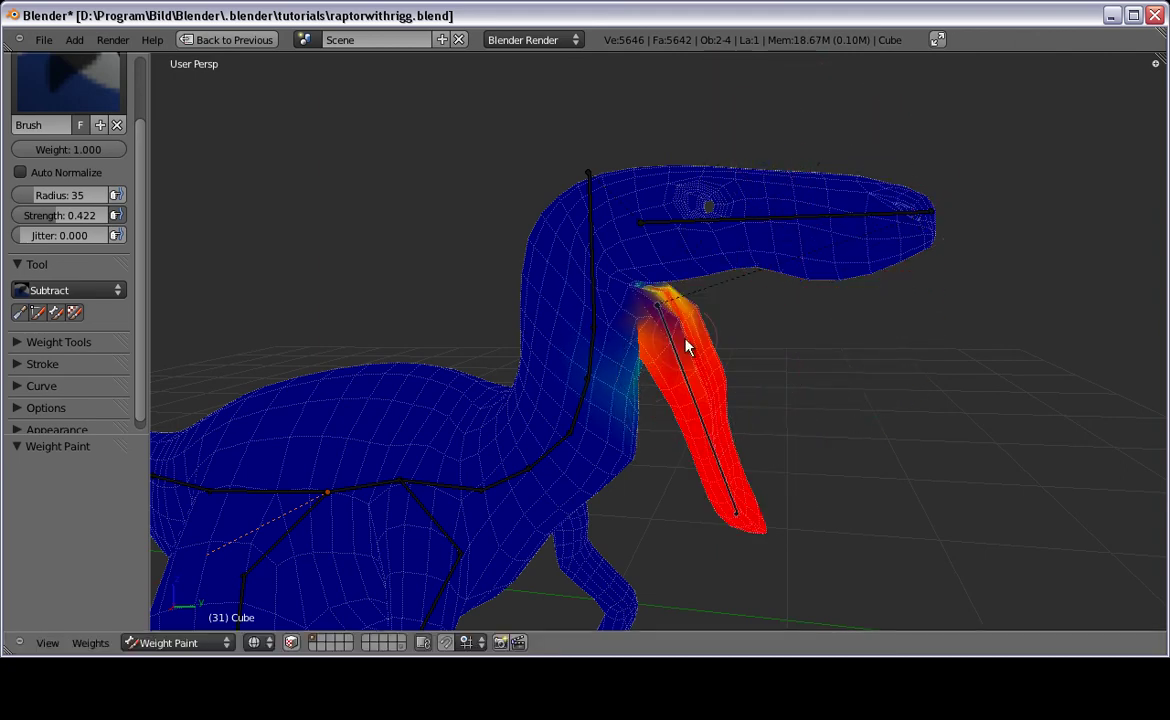
key("alt+r")
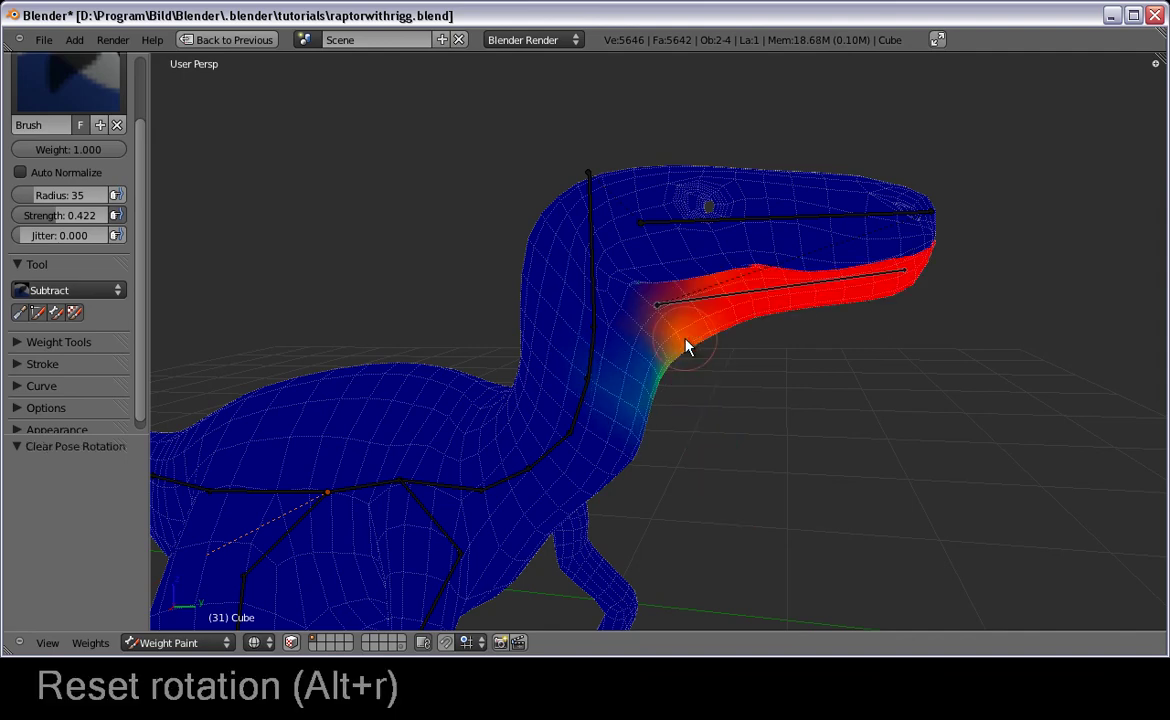
Step: Test the head bone and the uppermost neck bone by rotating each one up and down
right_click(752, 230, "ctrl")
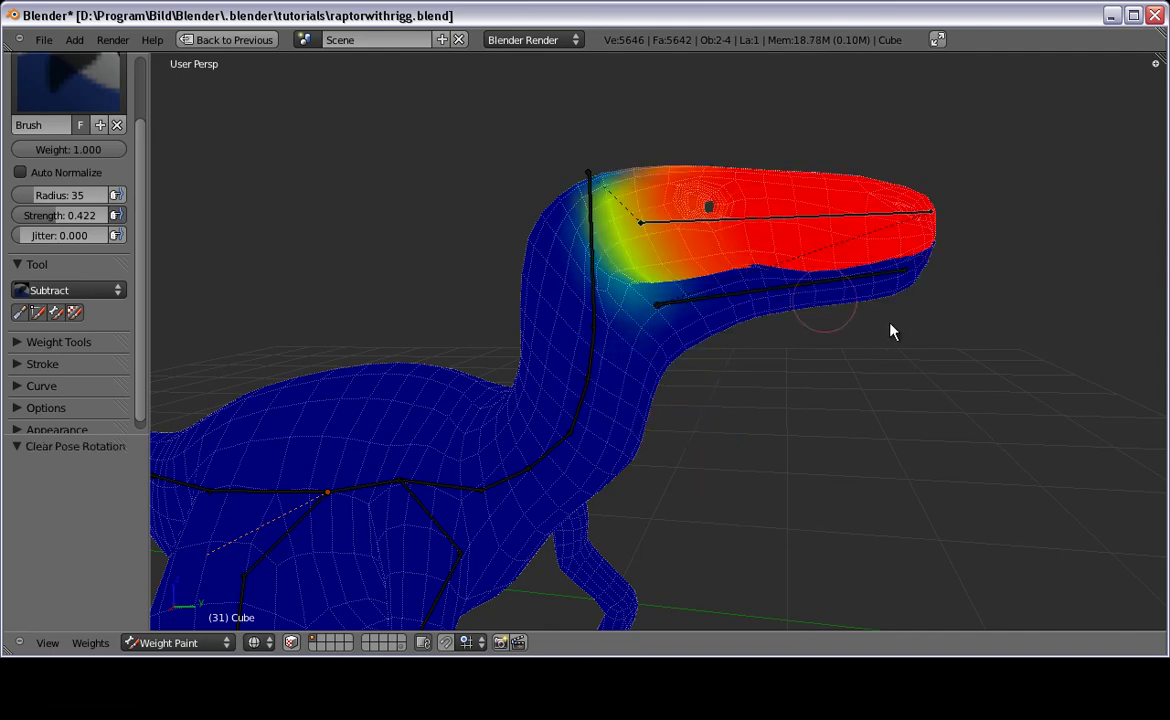
key("r")
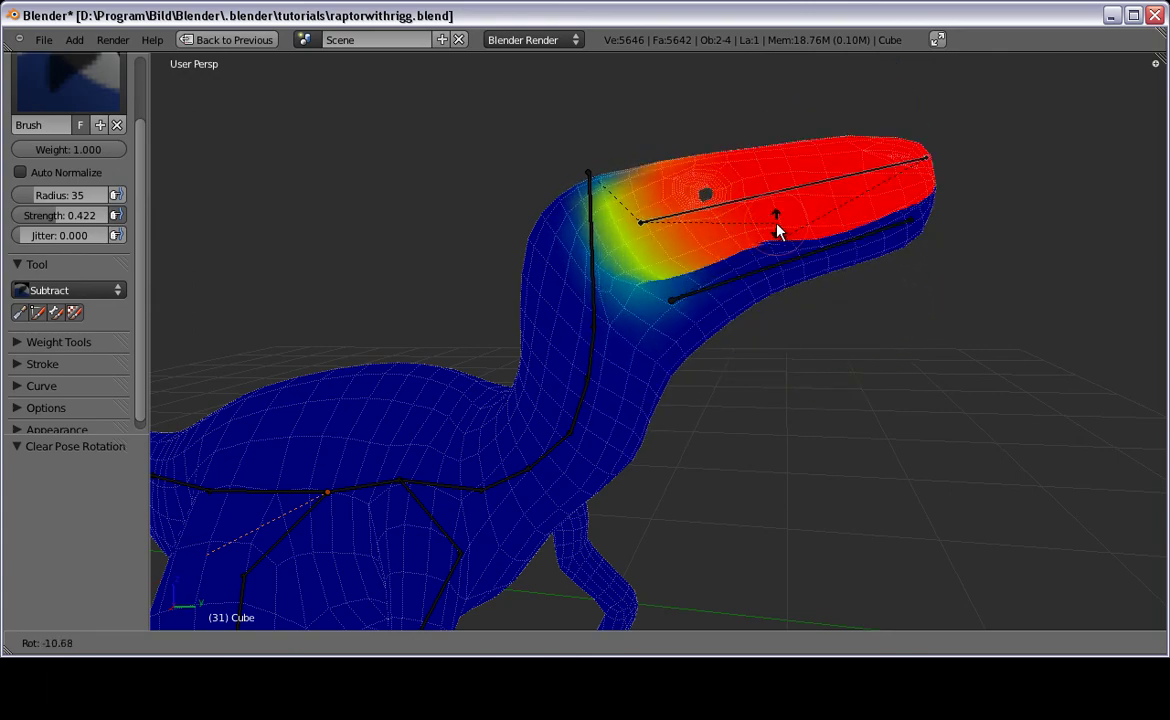
left_click(689, 227)
right_click(593, 227)
key("r")
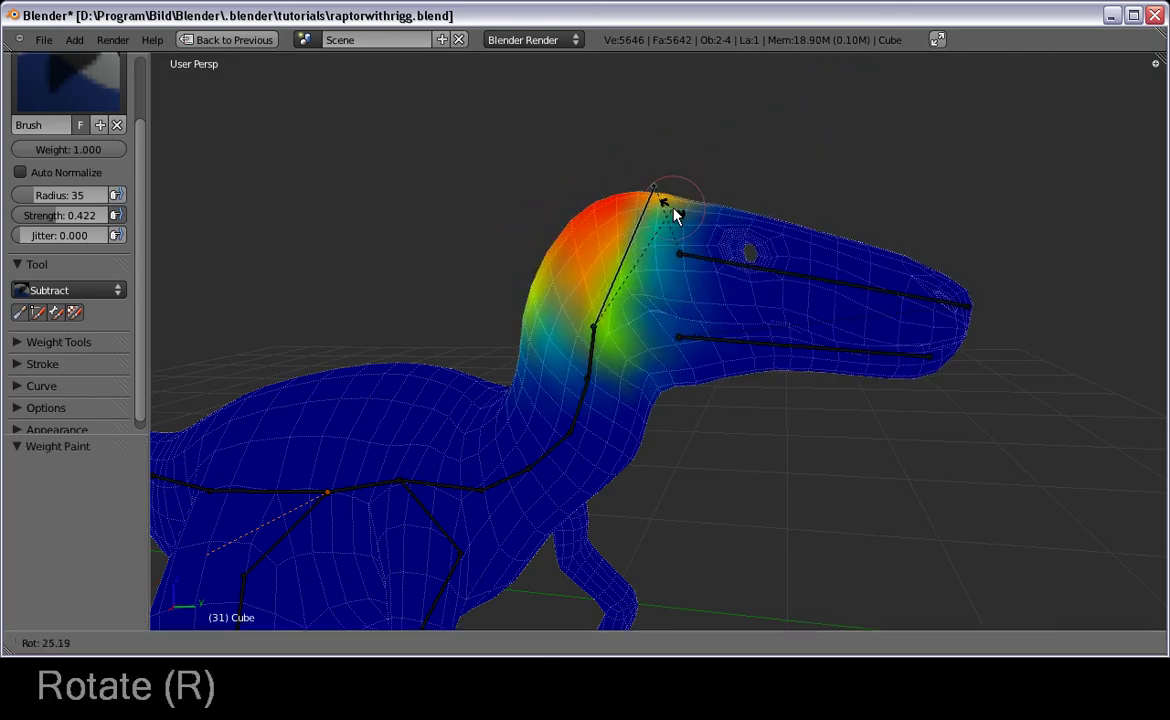
left_click(670, 208)
Step: Select all bones and clear their pose rotation and location
middle_click_drag(502, 516, 522, 397)
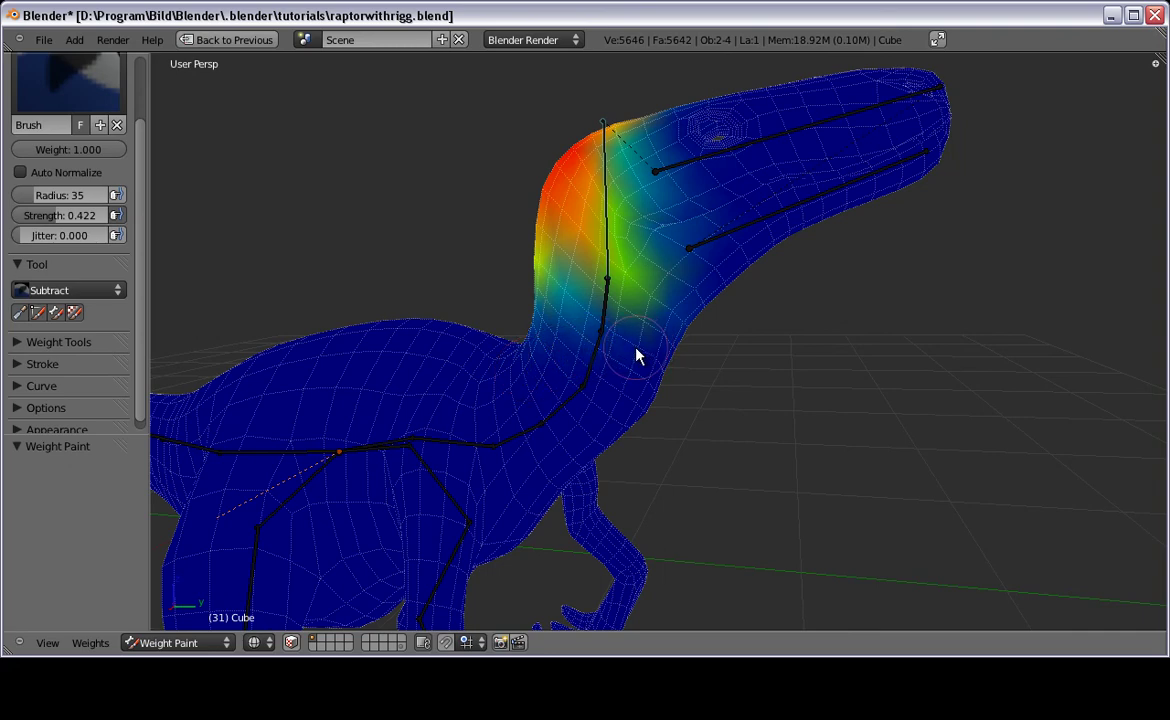
middle_click_drag(636, 356, 603, 334)
key("a")
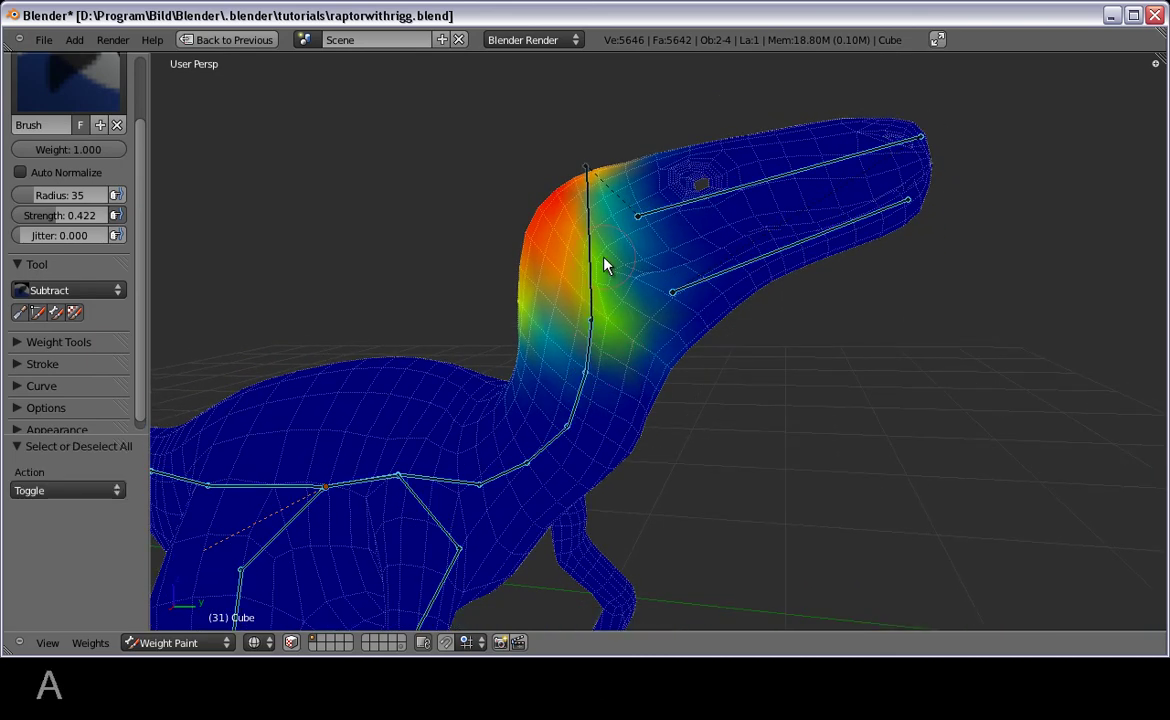
key("alt+r")
key("alt+g")
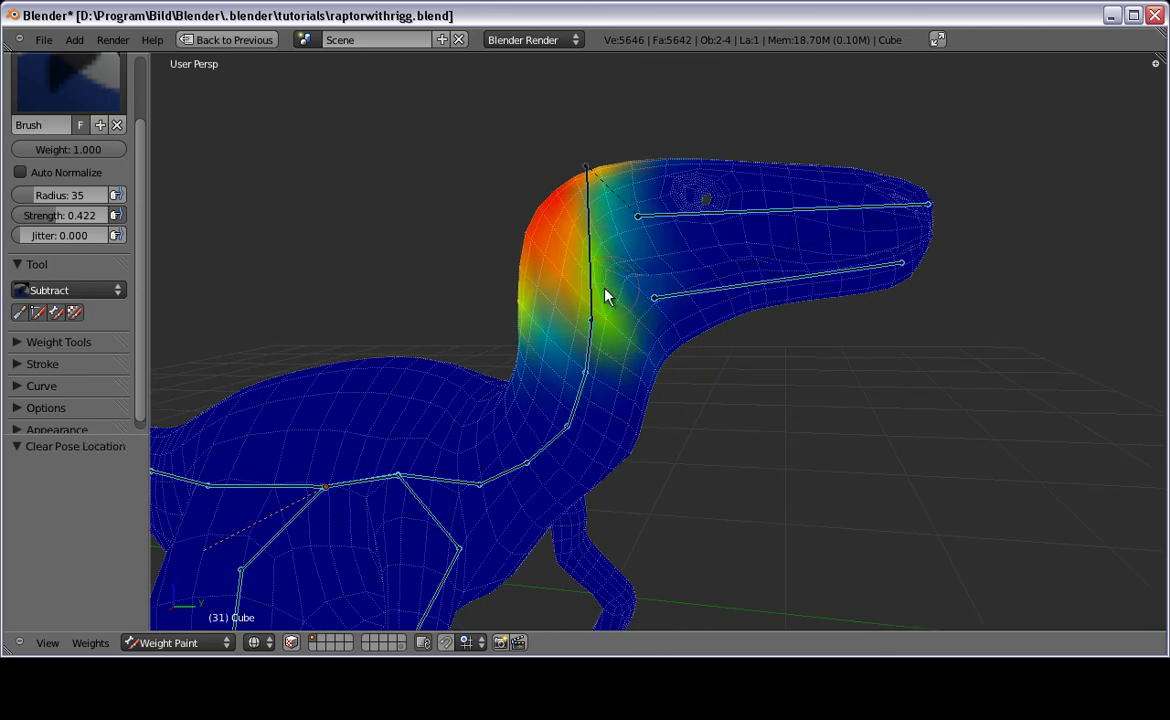
Step: Inspect the upper neck bone's weights from several sides, leave weight painting and put the armature in Pose Mode
middle_click_drag(591, 285, 621, 309)
scroll(621, 309, "up", 4)
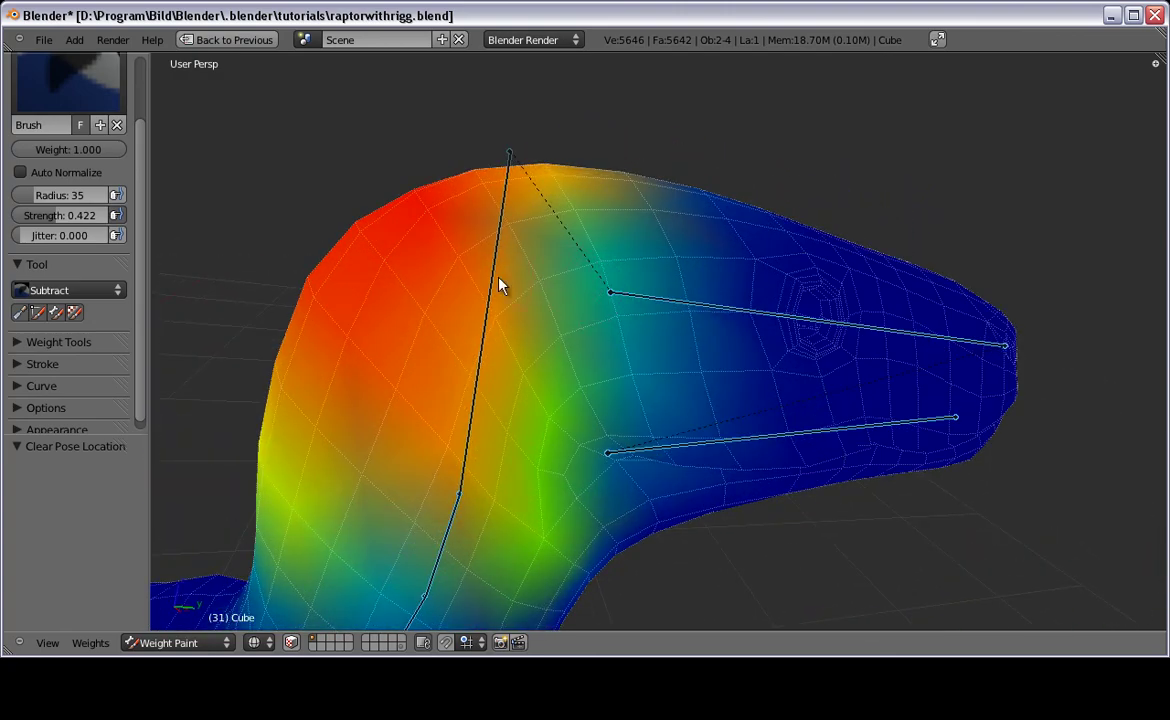
middle_click_drag(501, 285, 341, 370)
middle_click_drag(377, 331, 292, 285)
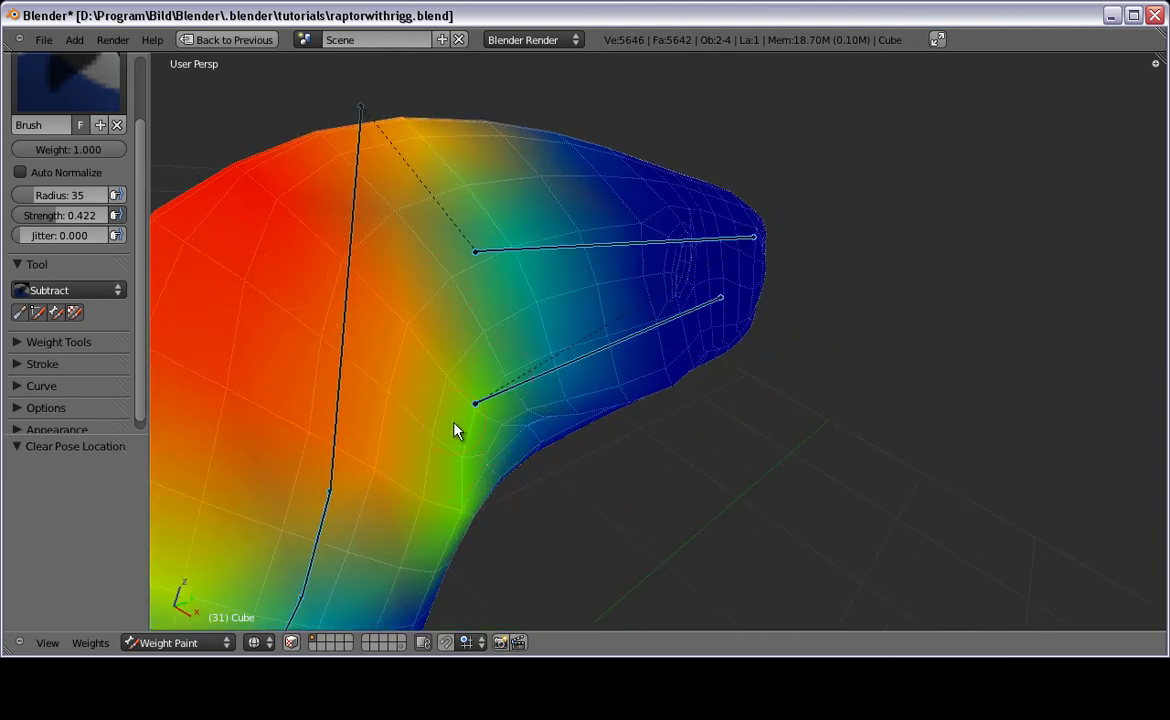
middle_click_drag(455, 430, 413, 363)
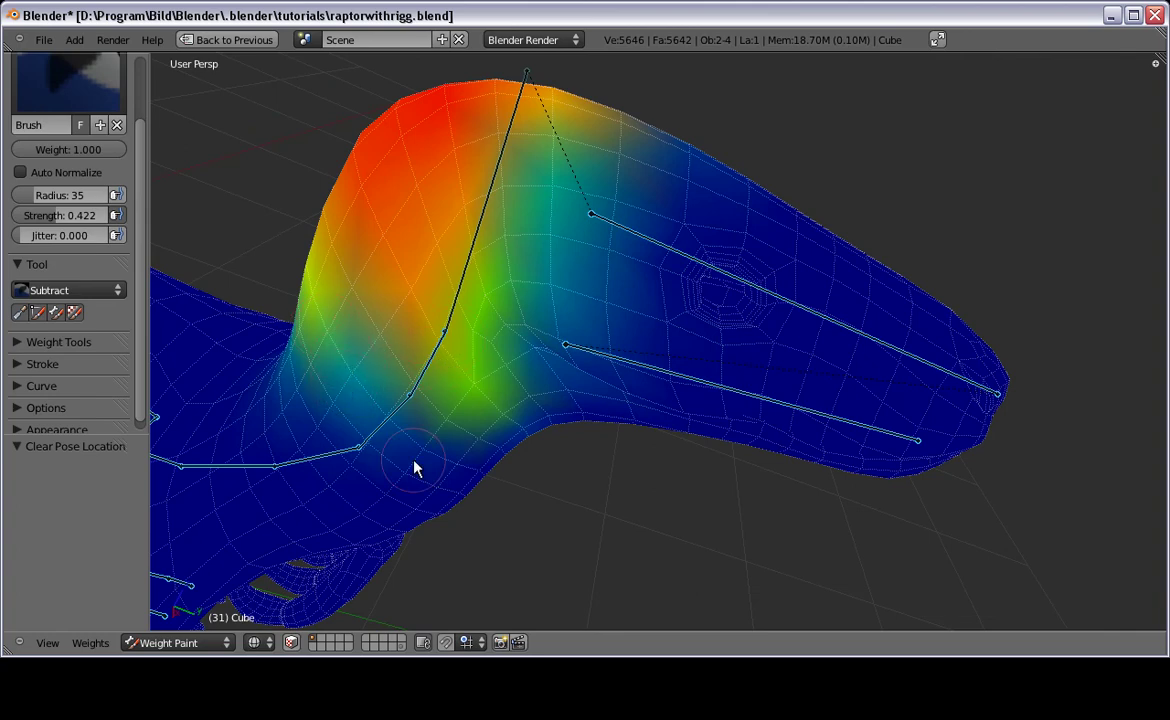
key("ctrl+Tab")
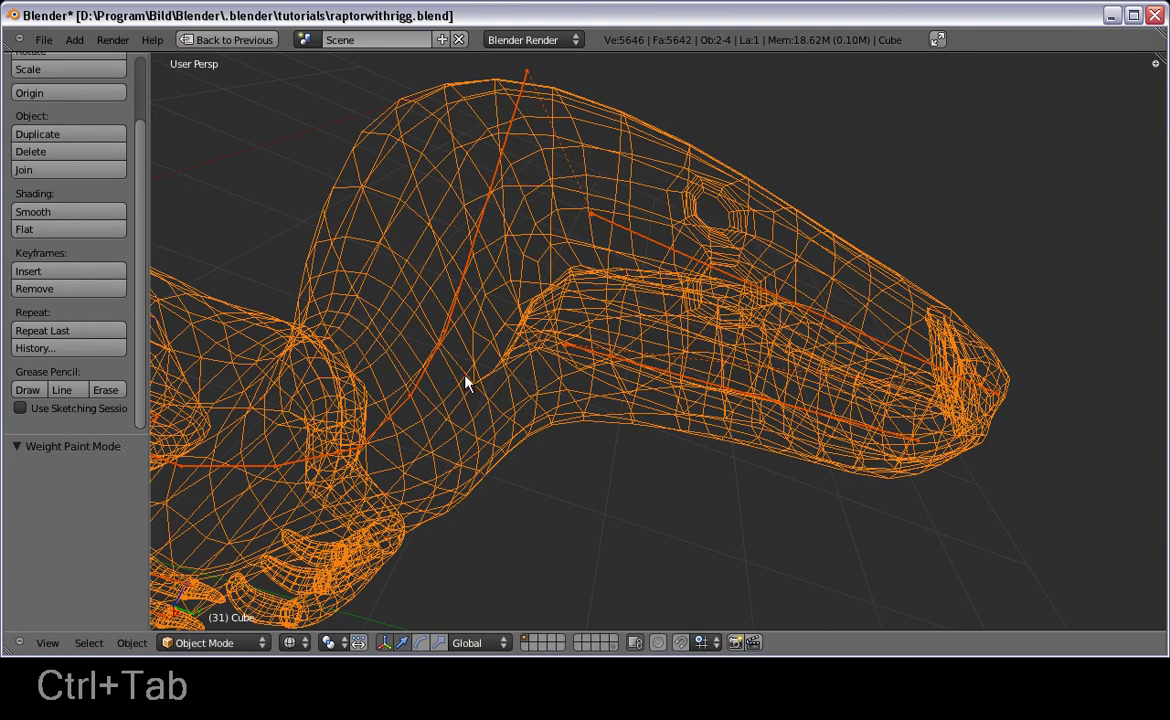
right_click(458, 280)
key("ctrl+Tab")
Step: Test the uppermost neck bone's deformation by rotating it in perspective and in the right orthographic view
key("r")
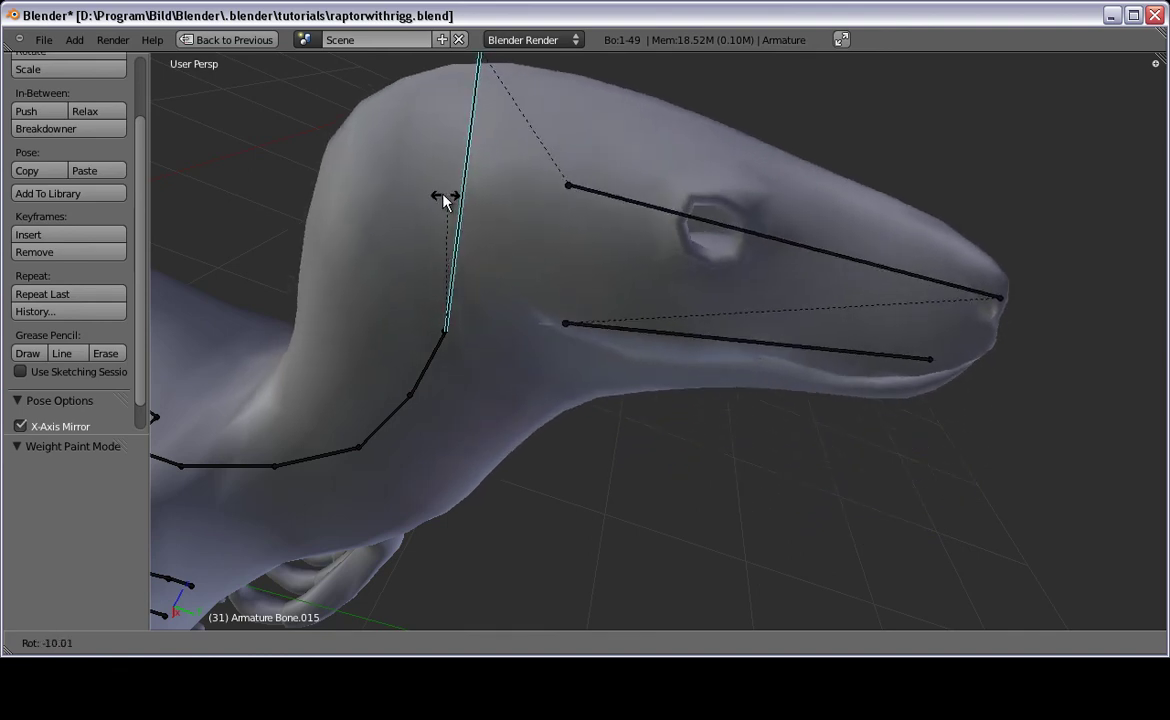
right_click(393, 176)
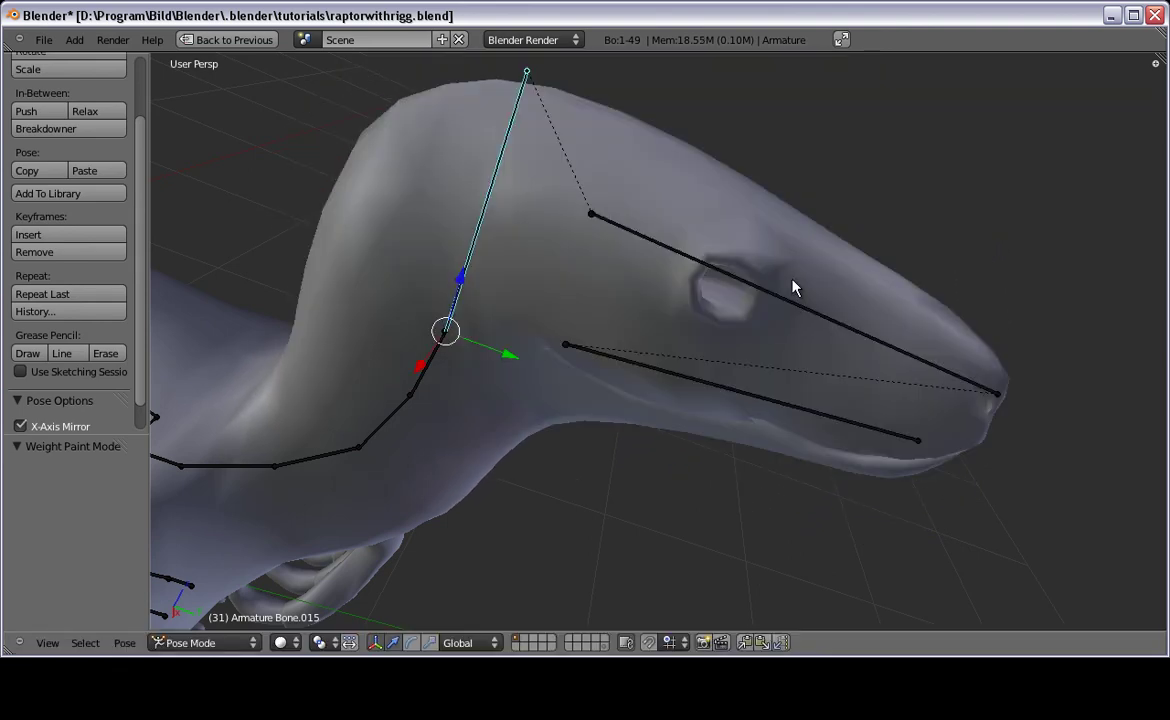
key("KP_3")
scroll(755, 290, "down", 6)
key("r")
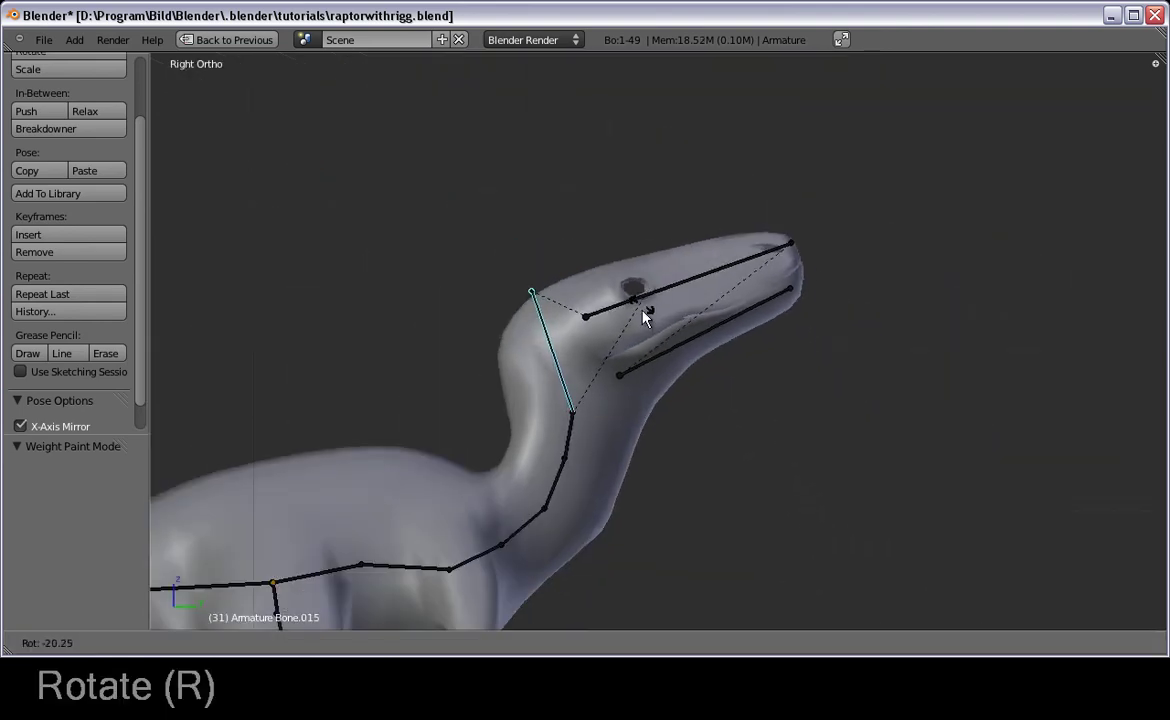
key("r")
right_click(585, 318)
Step: Turn the head sideways by trackball-rotating the two neck bones just below the uppermost one
right_click(568, 438)
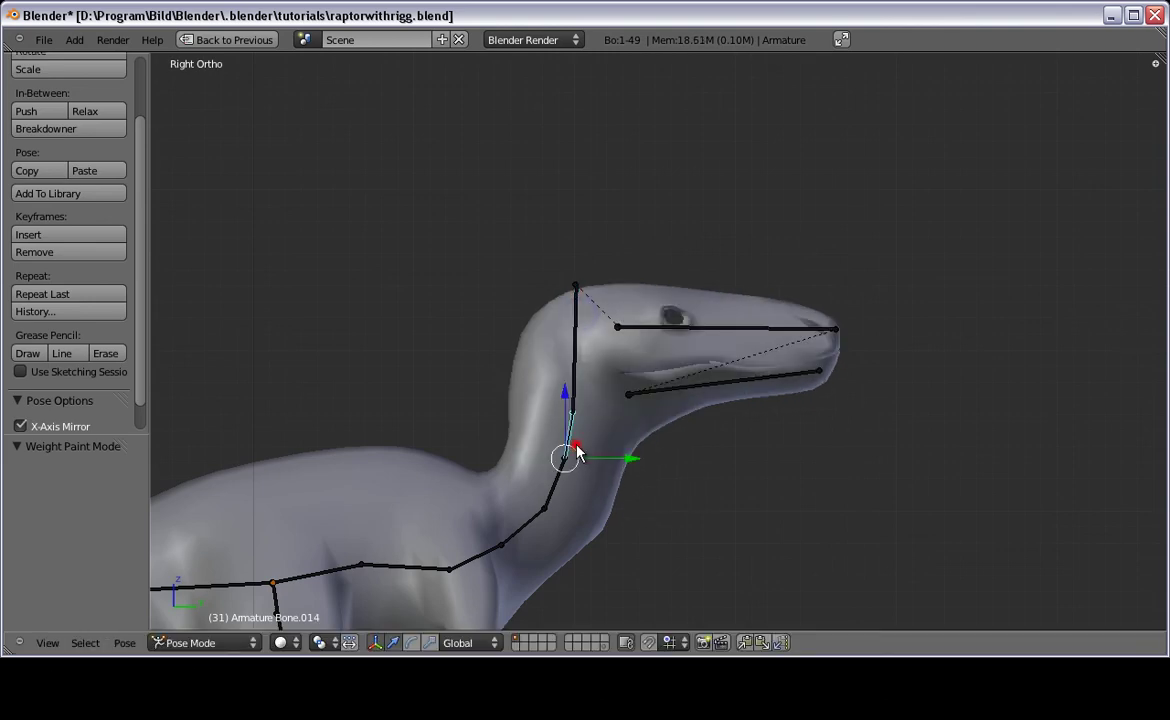
key("r")
key("r")
right_click(816, 440)
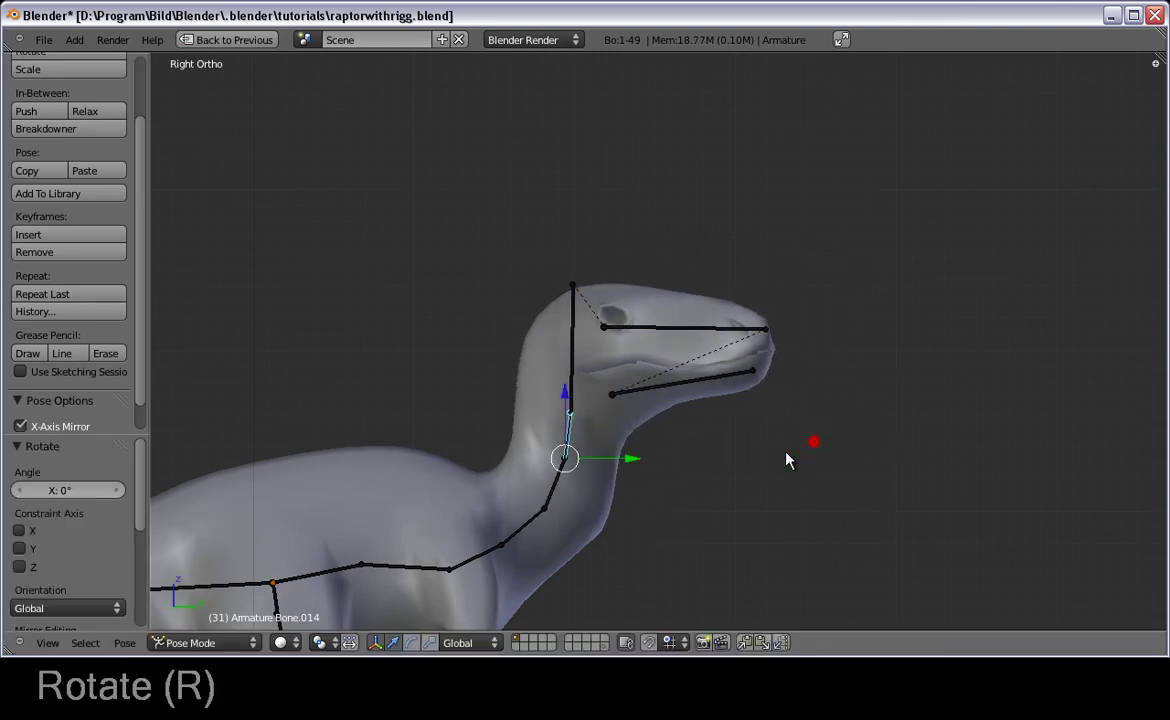
right_click(555, 486)
key("r")
left_click(795, 487)
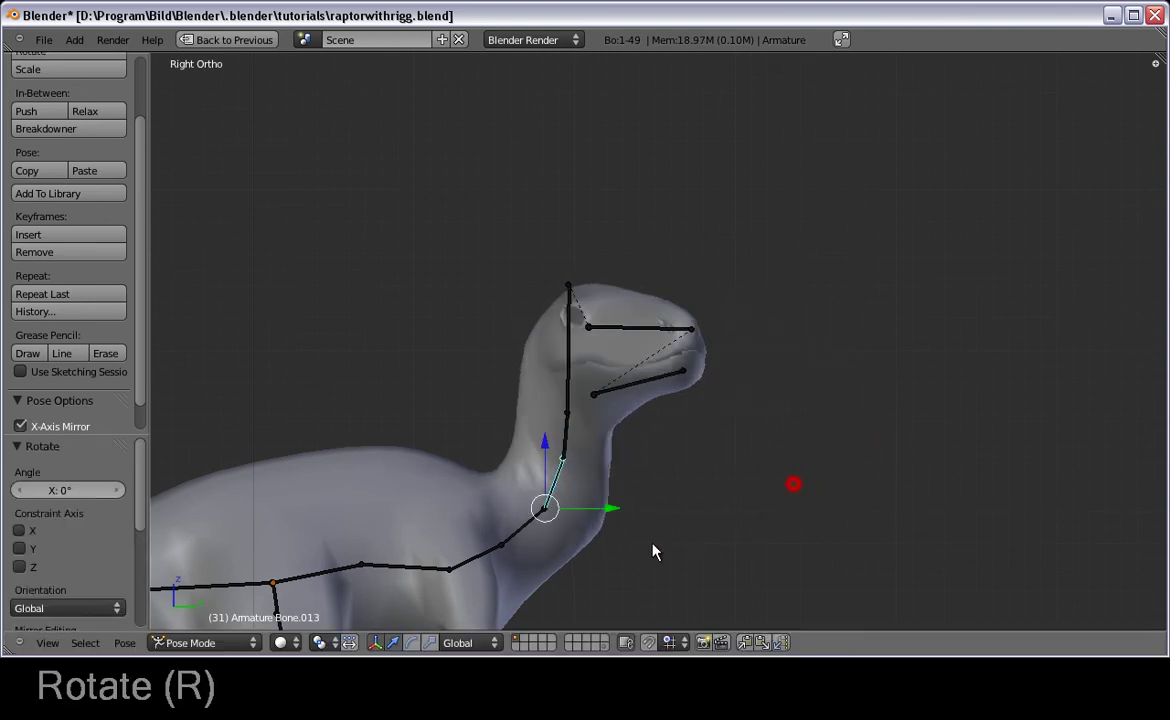
Step: Trackball-rotate the next neck bone down until the head faces straight toward the view
right_click(531, 528)
right_click(524, 526)
key("r")
key("r")
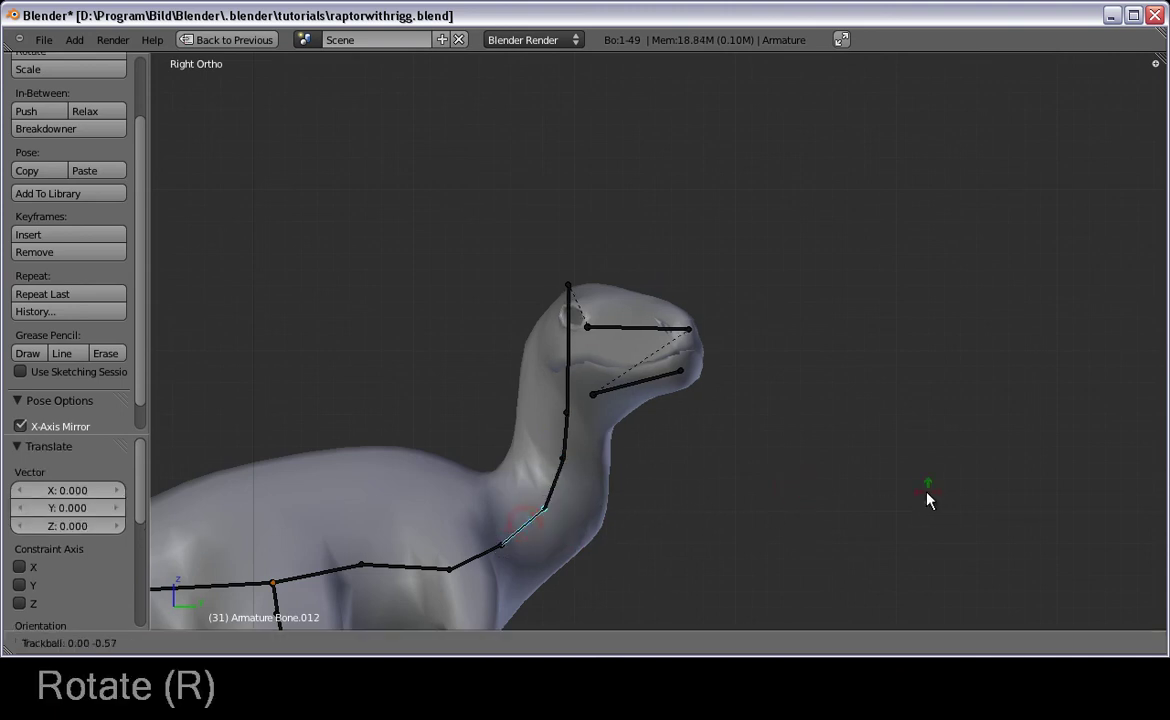
left_click(888, 496)
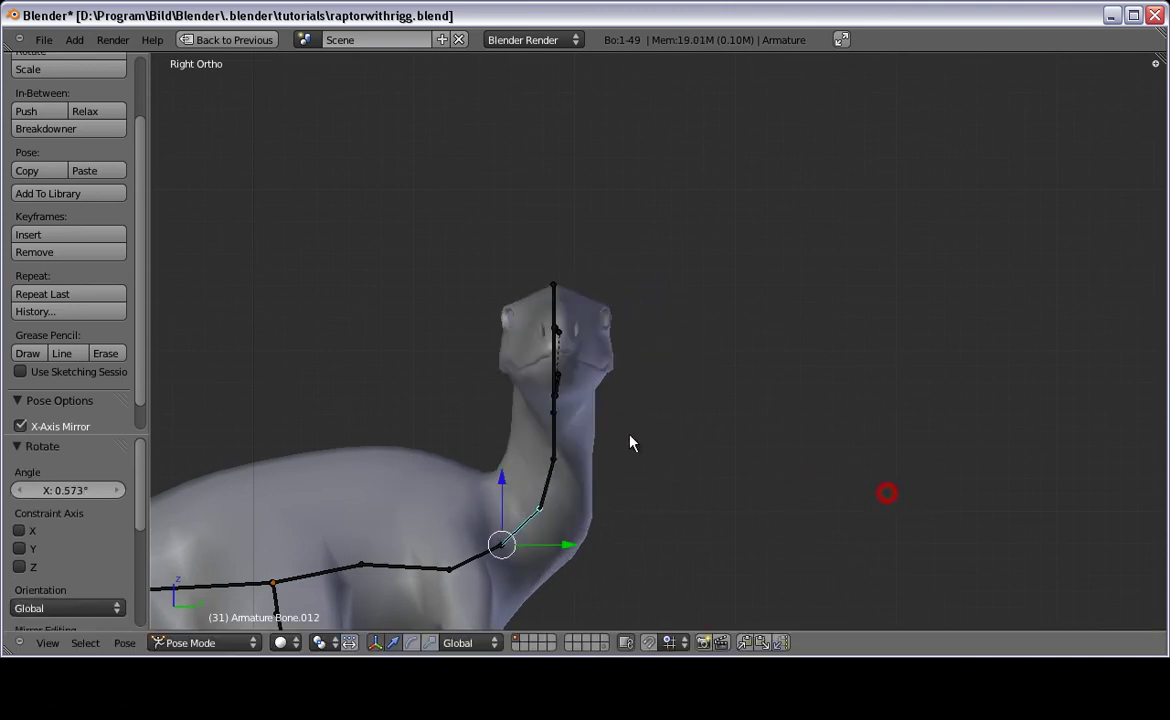
Step: Select the lower jaw bone and try to rotate it in the right orthographic view
right_click(558, 386)
key("r")
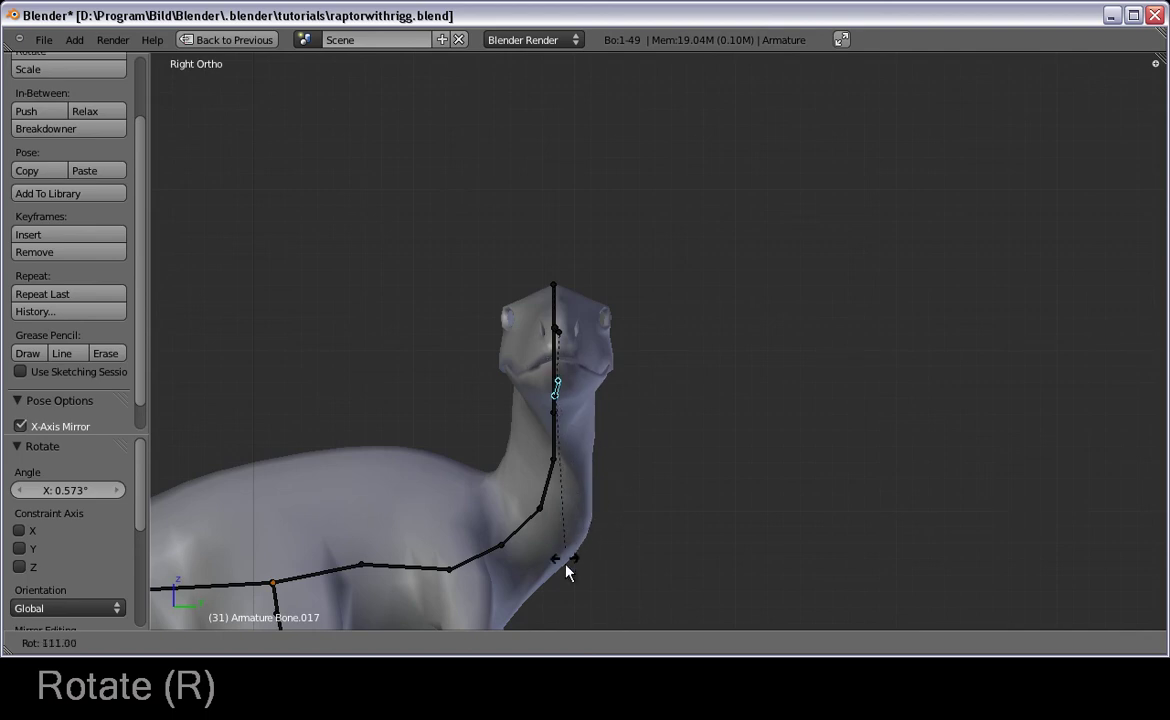
right_click(449, 572)
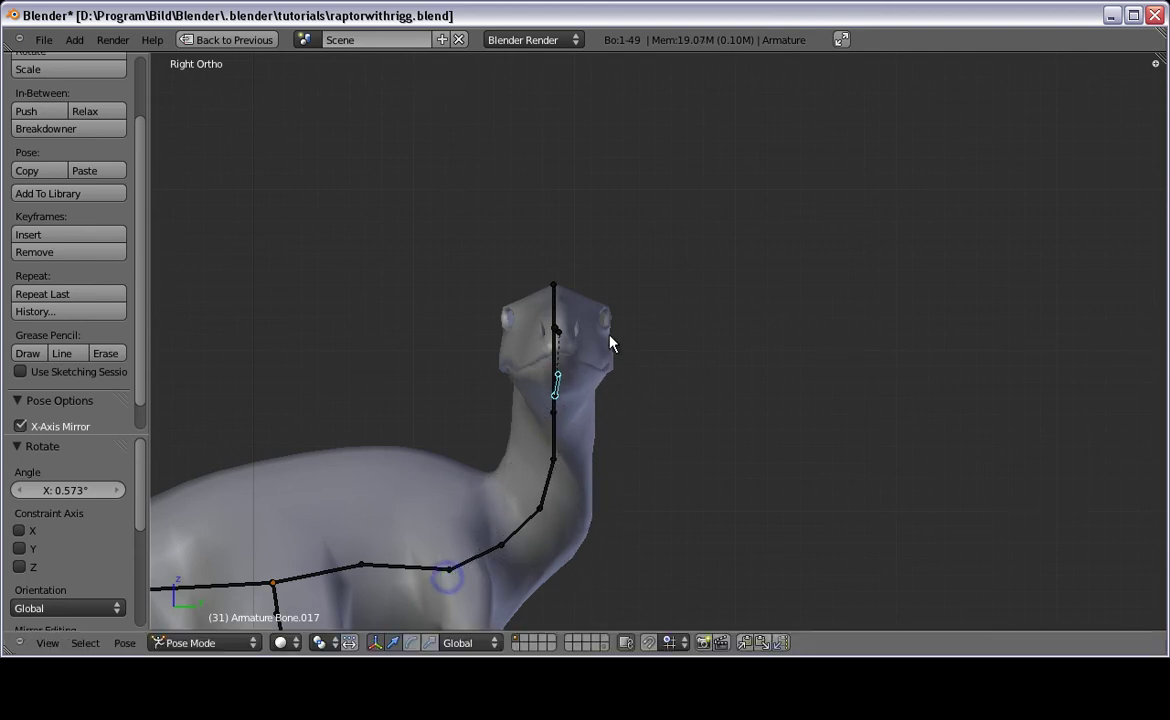
key("g")
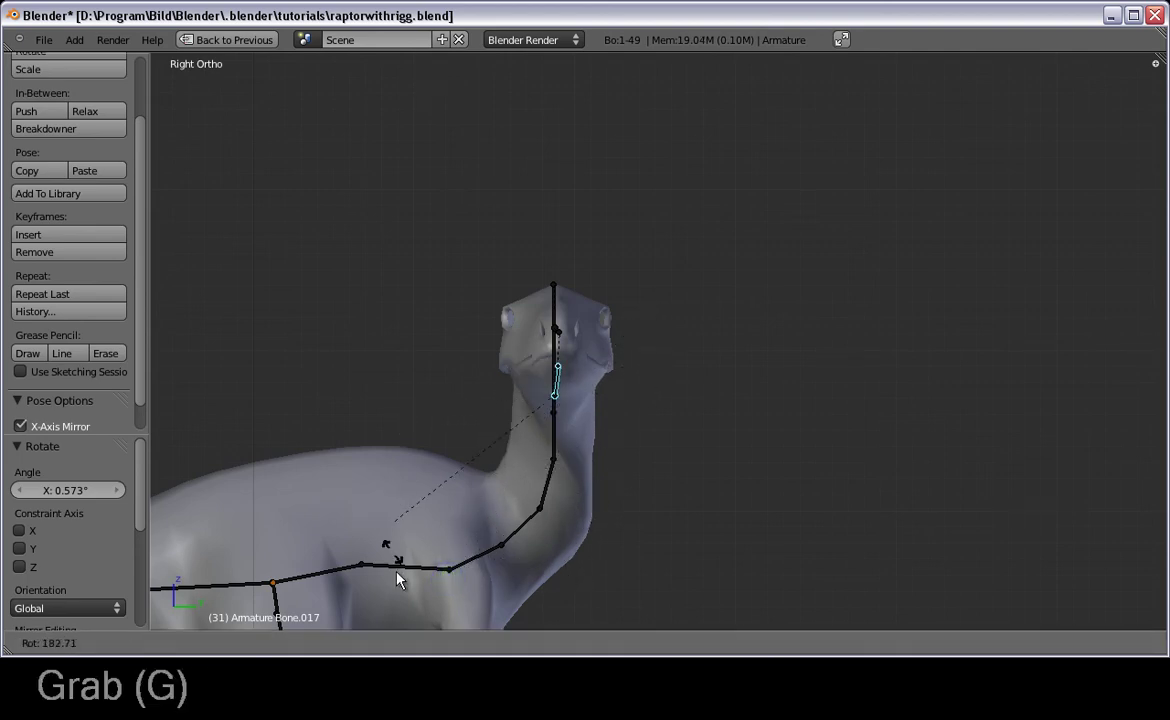
right_click(726, 384)
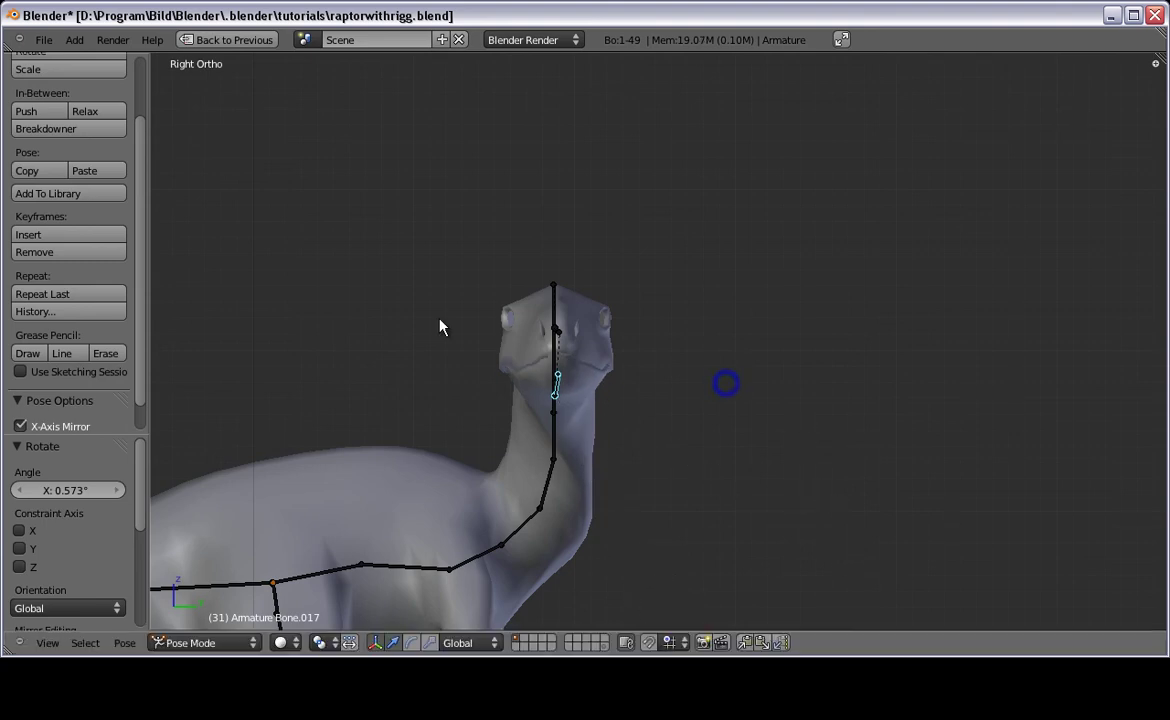
right_click(441, 325)
Step: Open the mouth by rotating the lower jaw bone about 52° downward, and check it in the front and right orthographic views
key("r")
mouse_move(441, 322)
middle_mouse_down()
mouse_move(650, 324)
mouse_move(704, 341)
middle_mouse_up()
key("r")
left_click(744, 417)
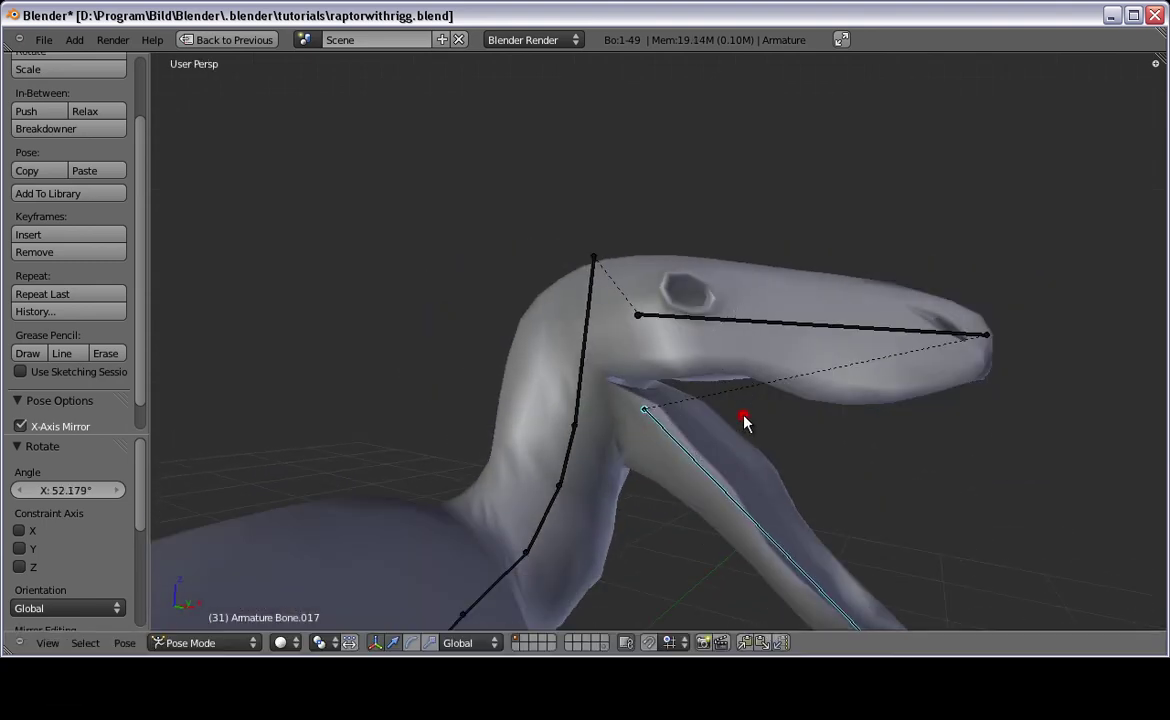
key("KP_1")
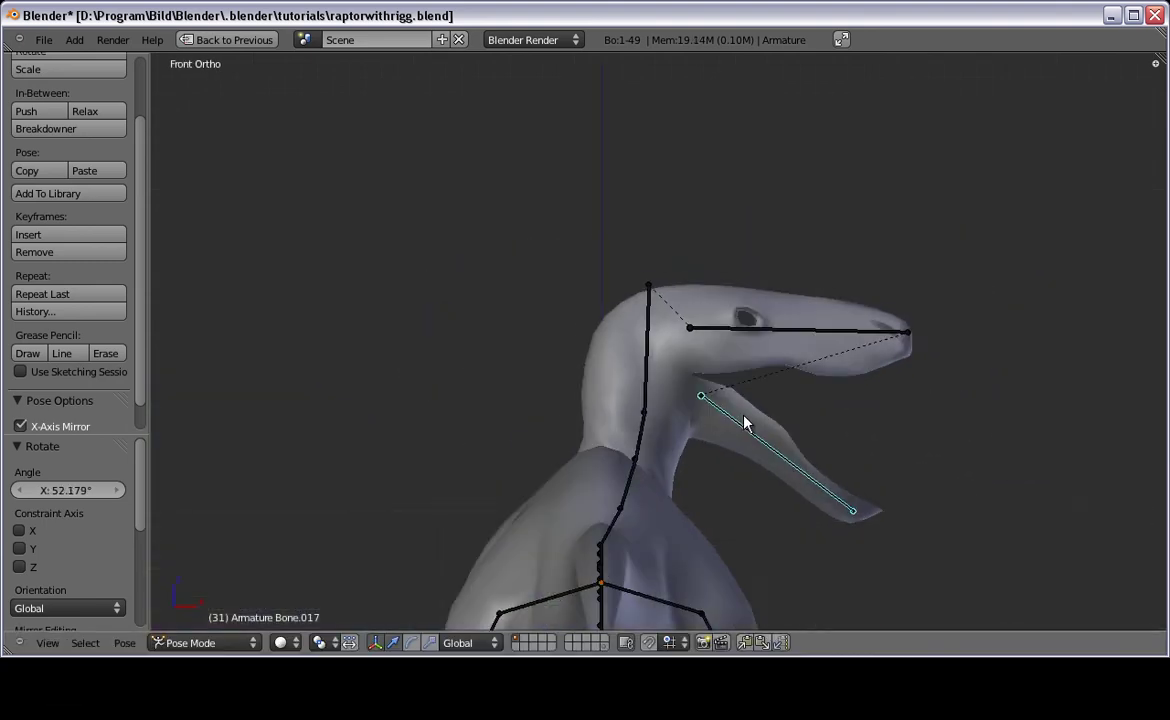
key("KP_3")
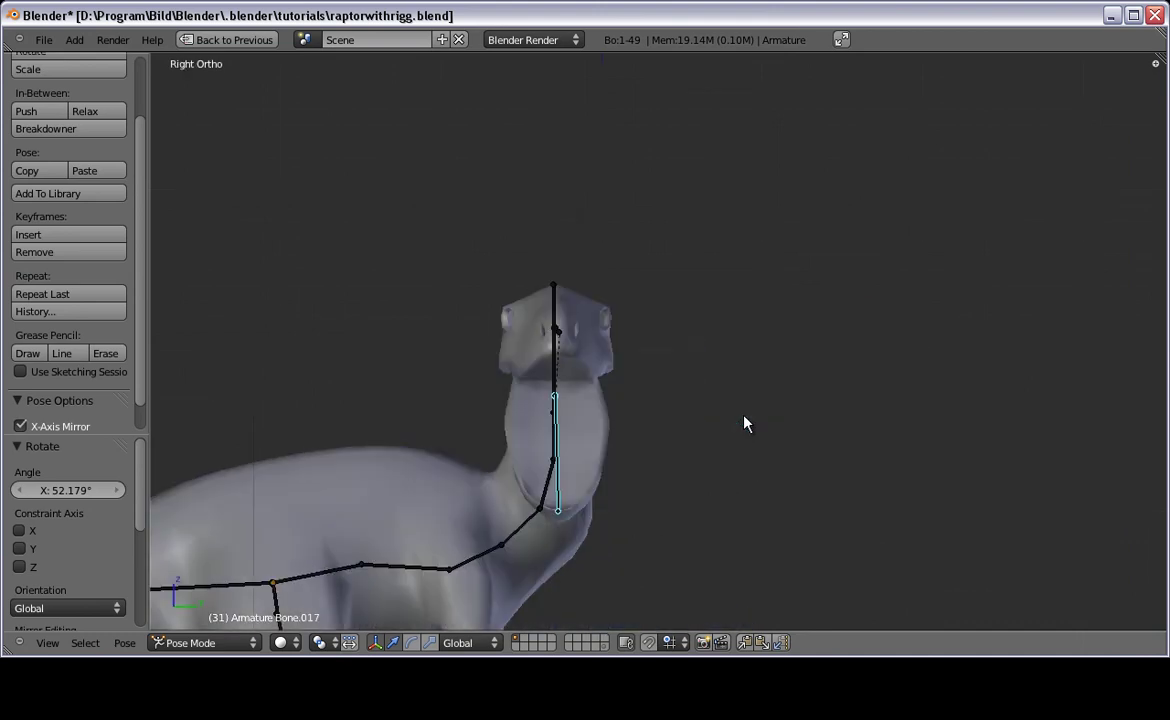
Step: Deselect the jaw bone and try rotating a tail bone near the hips with the raptor's body in view
key("a")
scroll(744, 424, "down", 5)
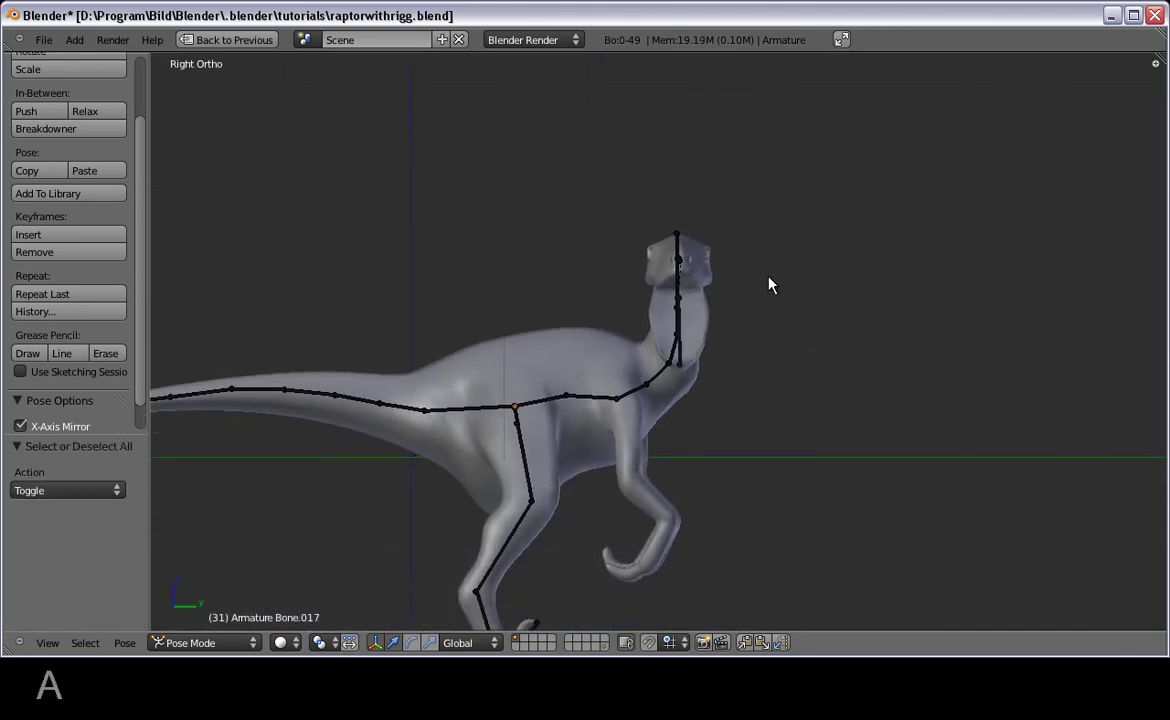
mouse_move(846, 293)
middle_mouse_down("shift")
mouse_move(723, 397)
mouse_move(856, 279)
middle_mouse_up("shift")
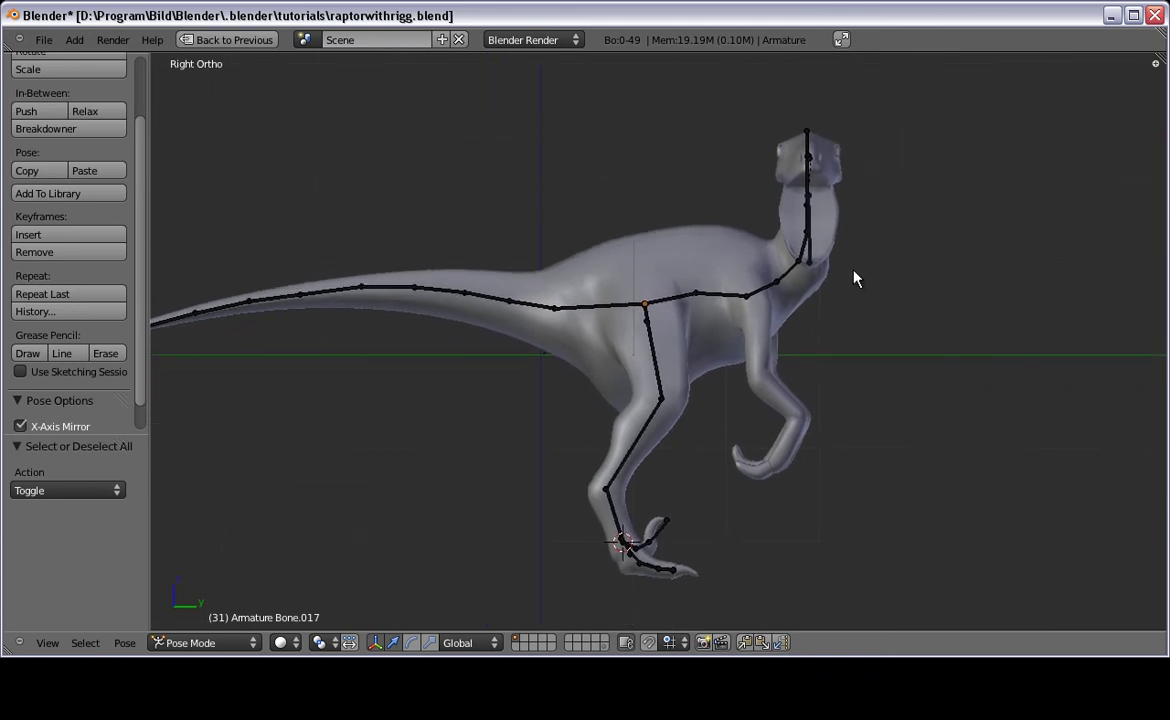
right_click(487, 303)
key("g")
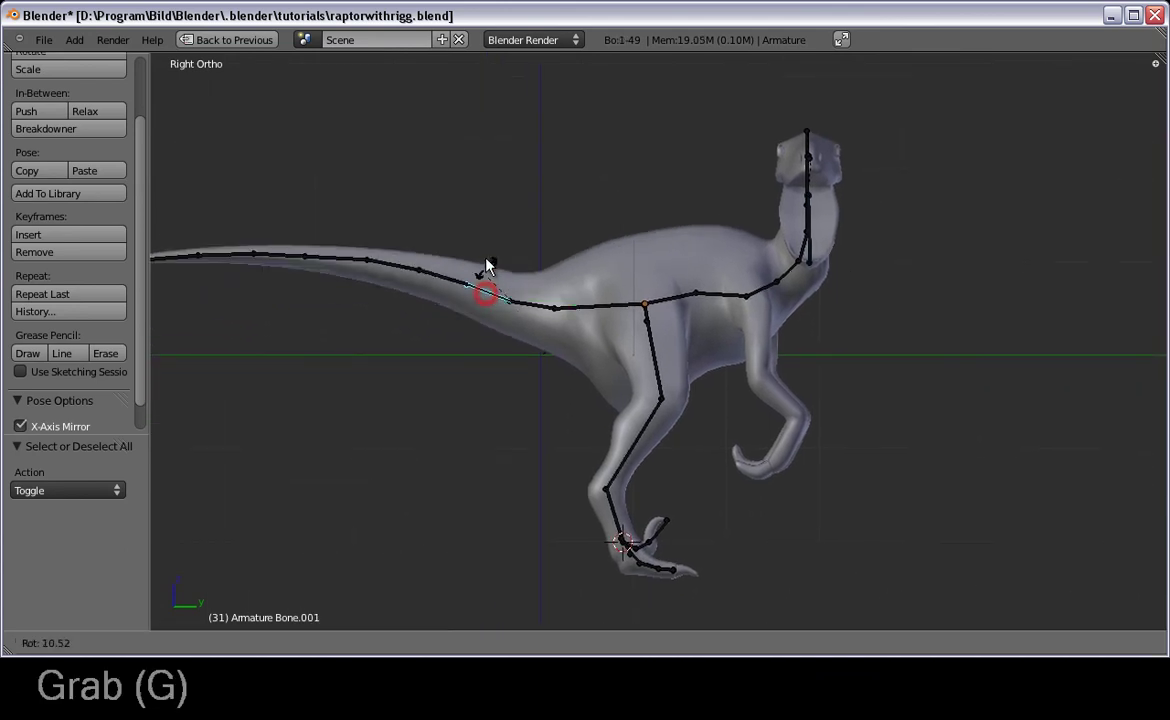
key("Escape")
Step: Try to scale the selected tail bone uniformly in a perspective view of the whole raptor
scroll(650, 252, "up", 1)
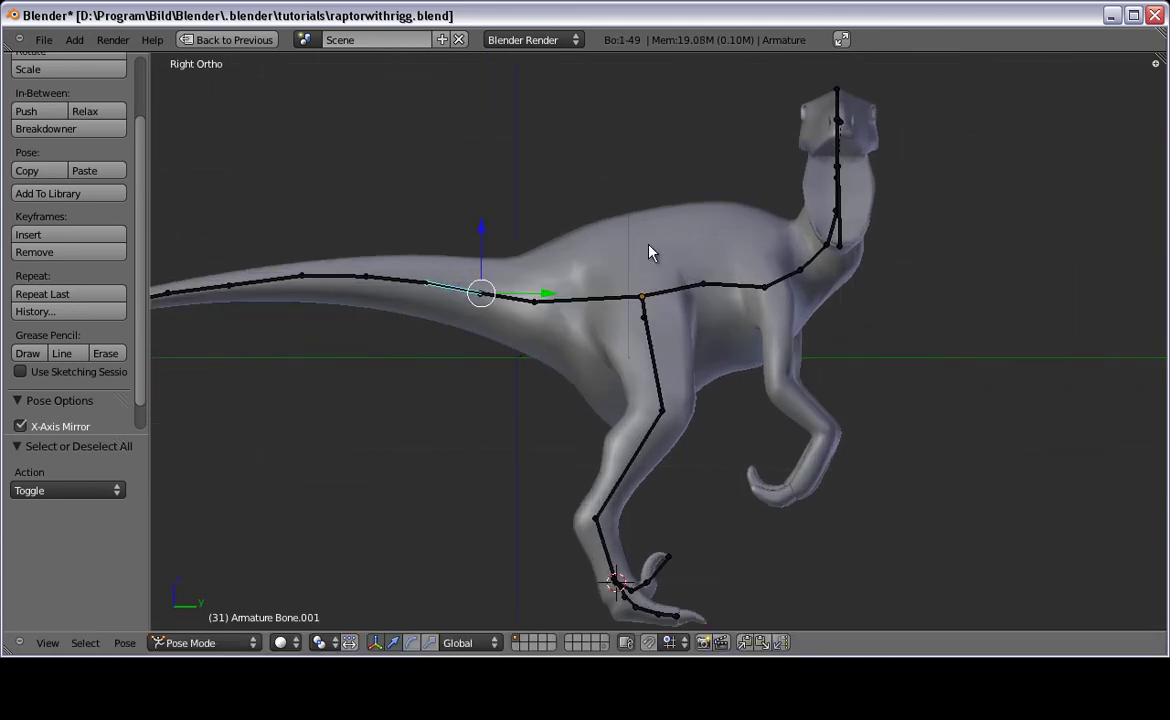
middle_click_drag(790, 220, 640, 272, "shift")
scroll(640, 272, "down", 1)
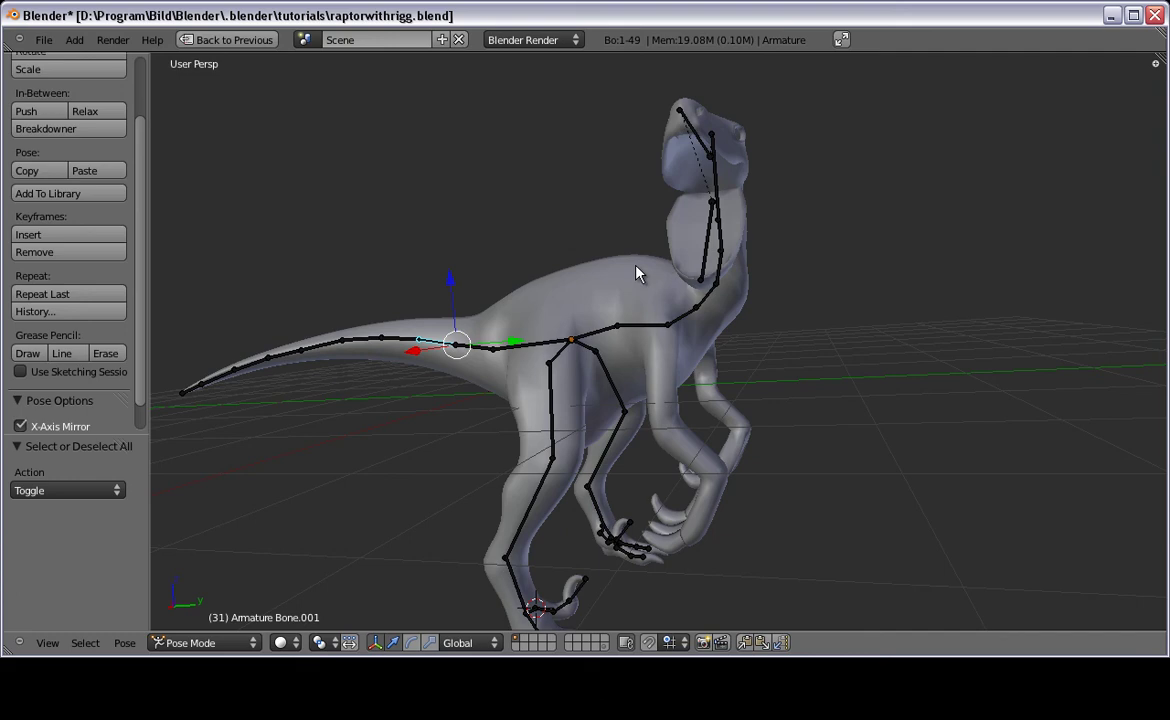
key("s")
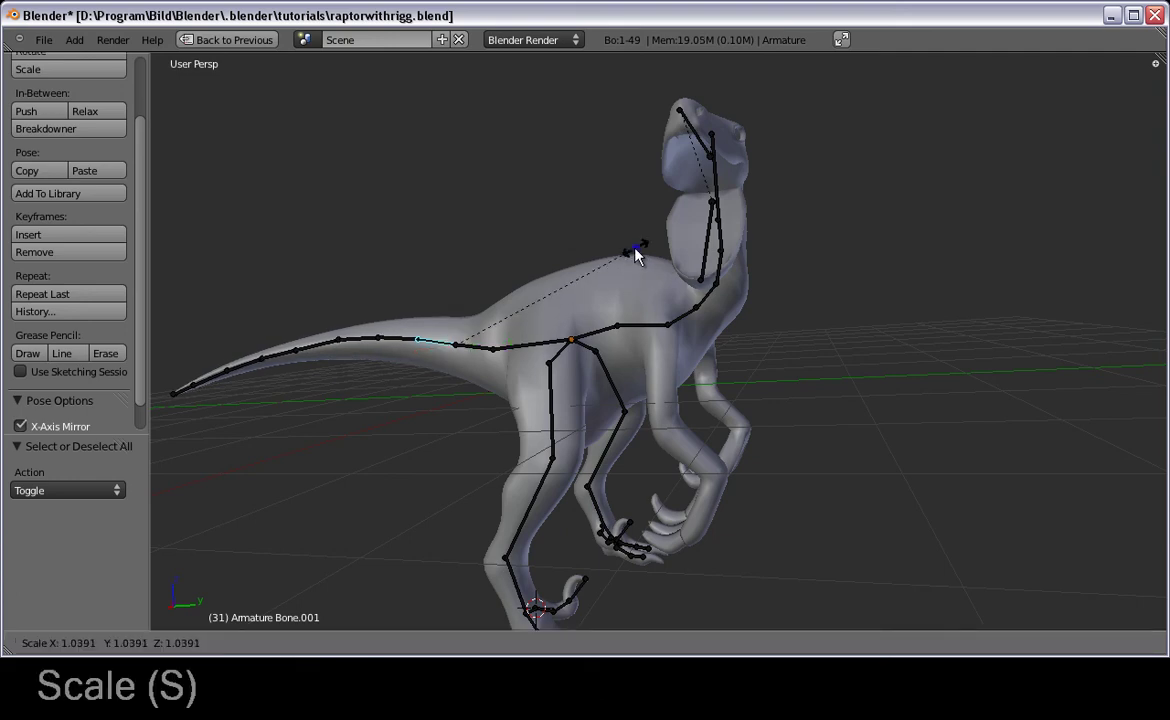
left_click(634, 250)
Step: Select all bones of the armature and clear their pose location and rotation
key("a")
key("a")
key("alt+g")
key("alt+r")
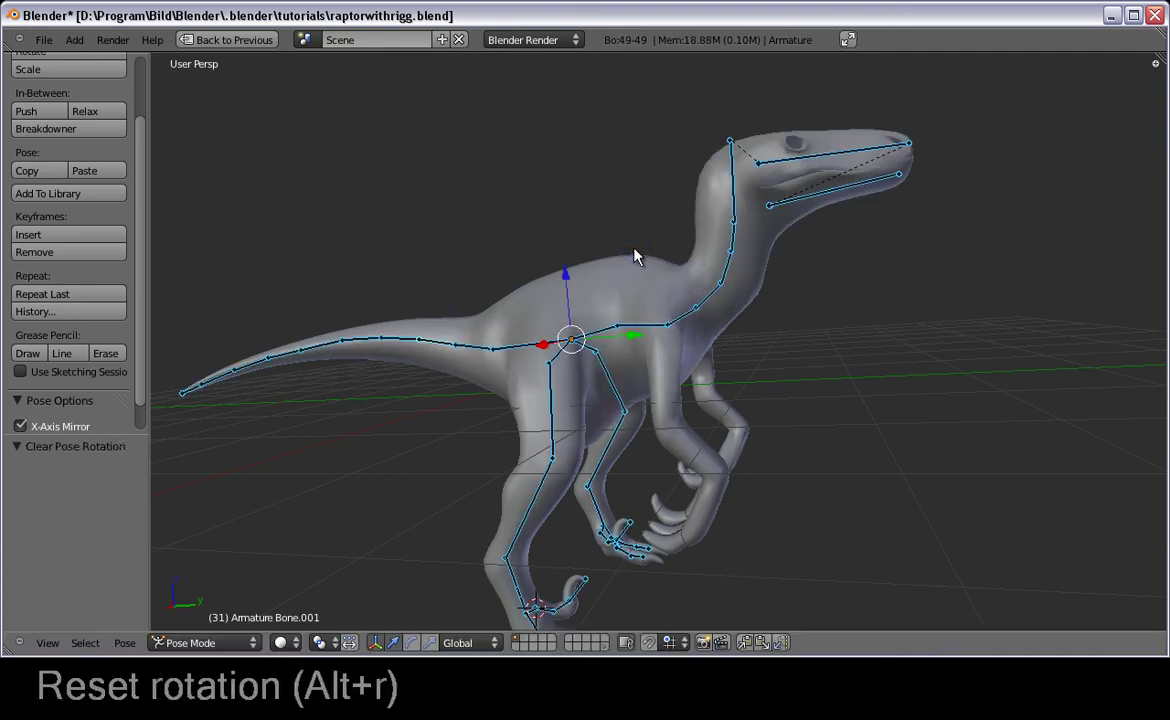